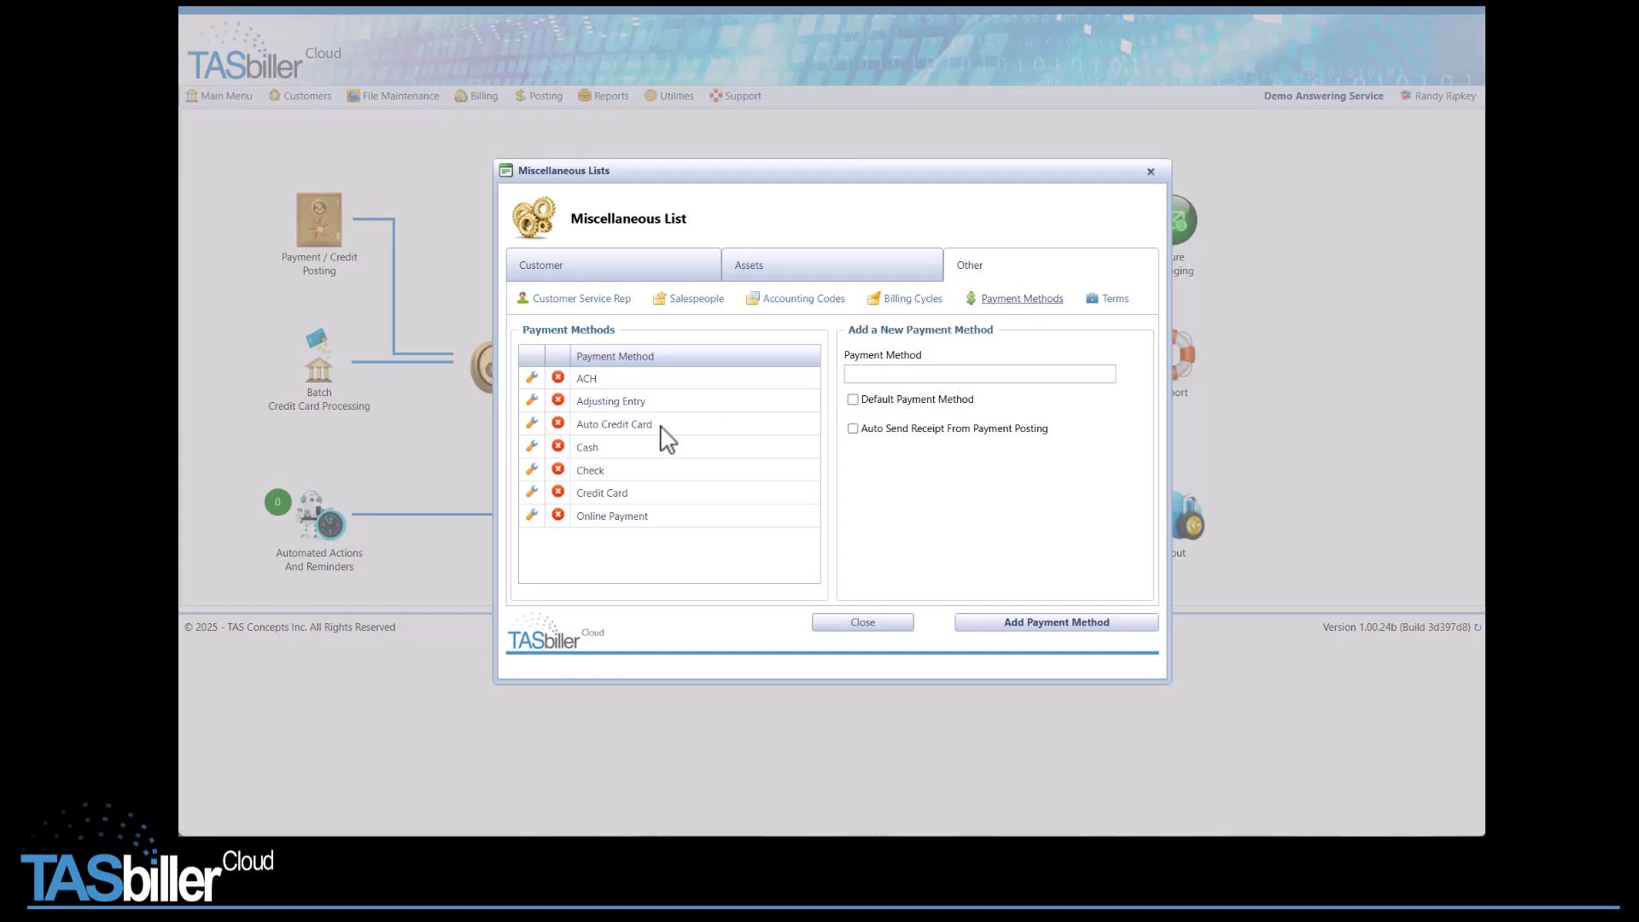
- Add a new payment method named Auto ACH to the Payment Methods list
click(882, 376)
text(Auto ACH)
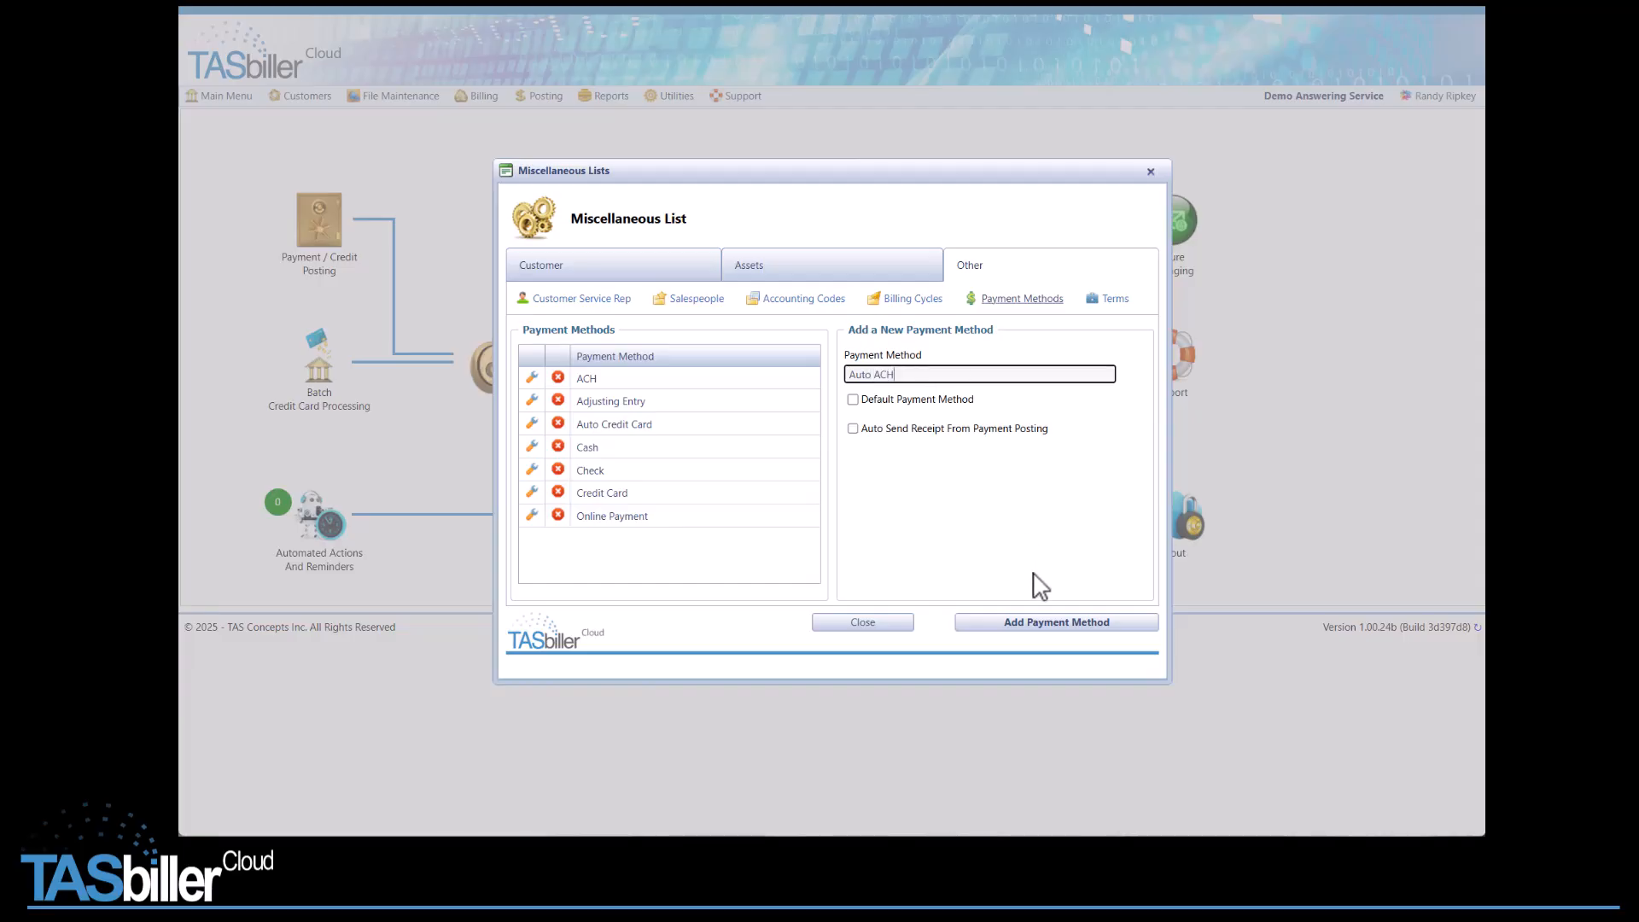
click(1043, 622)
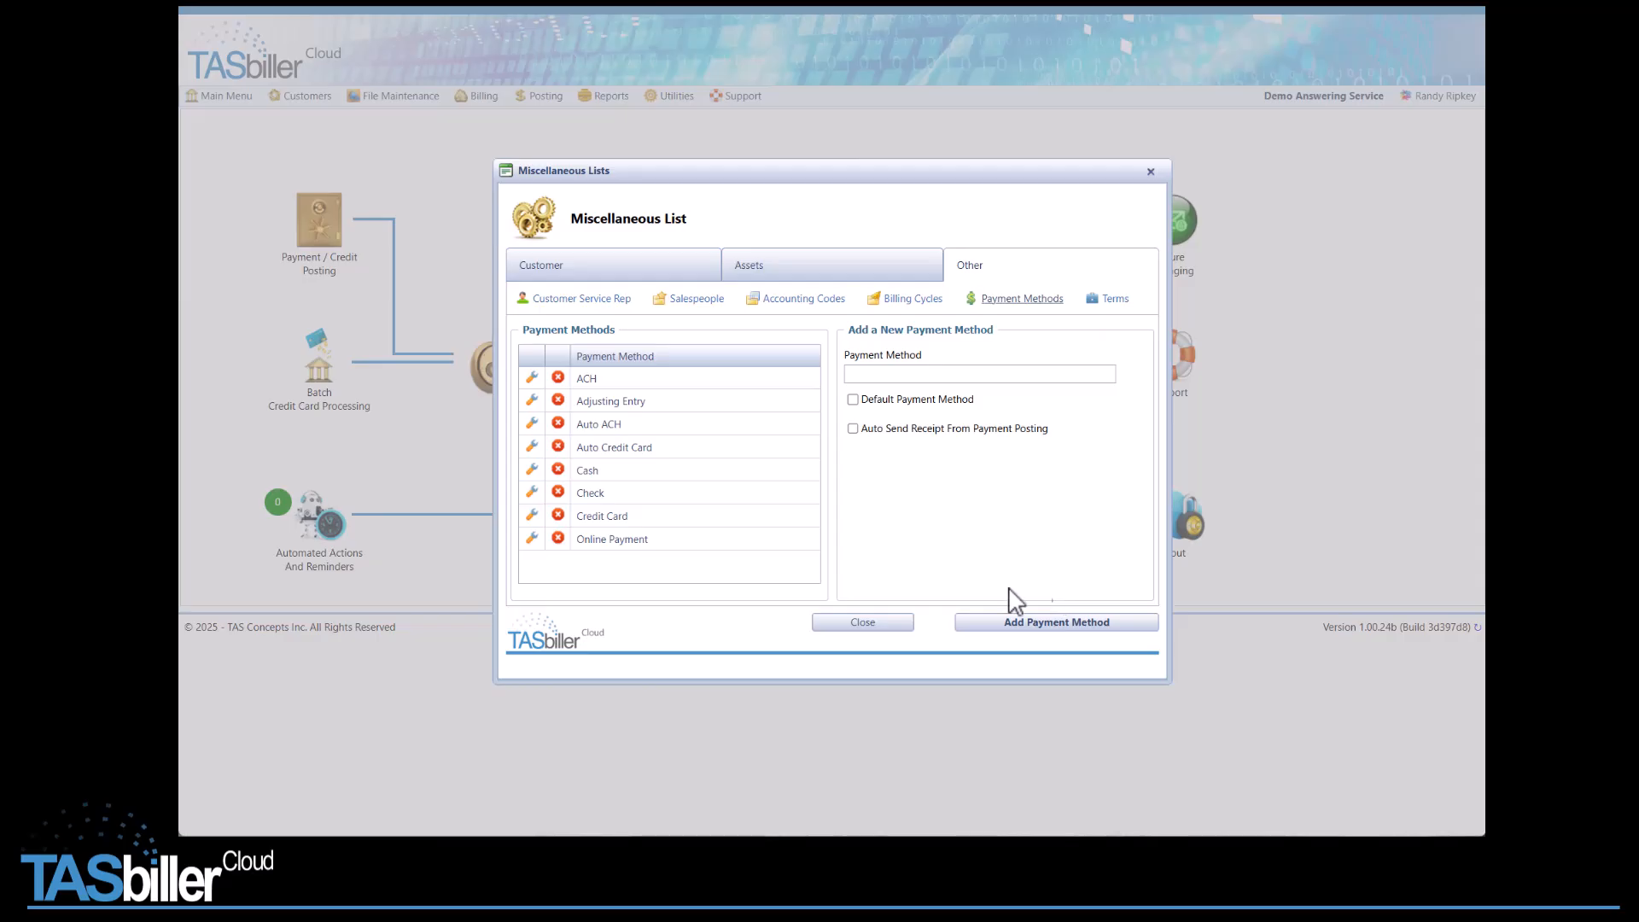
- Rename the Online Payment method as "Online Payment - Credit Card" and update it
click(532, 538)
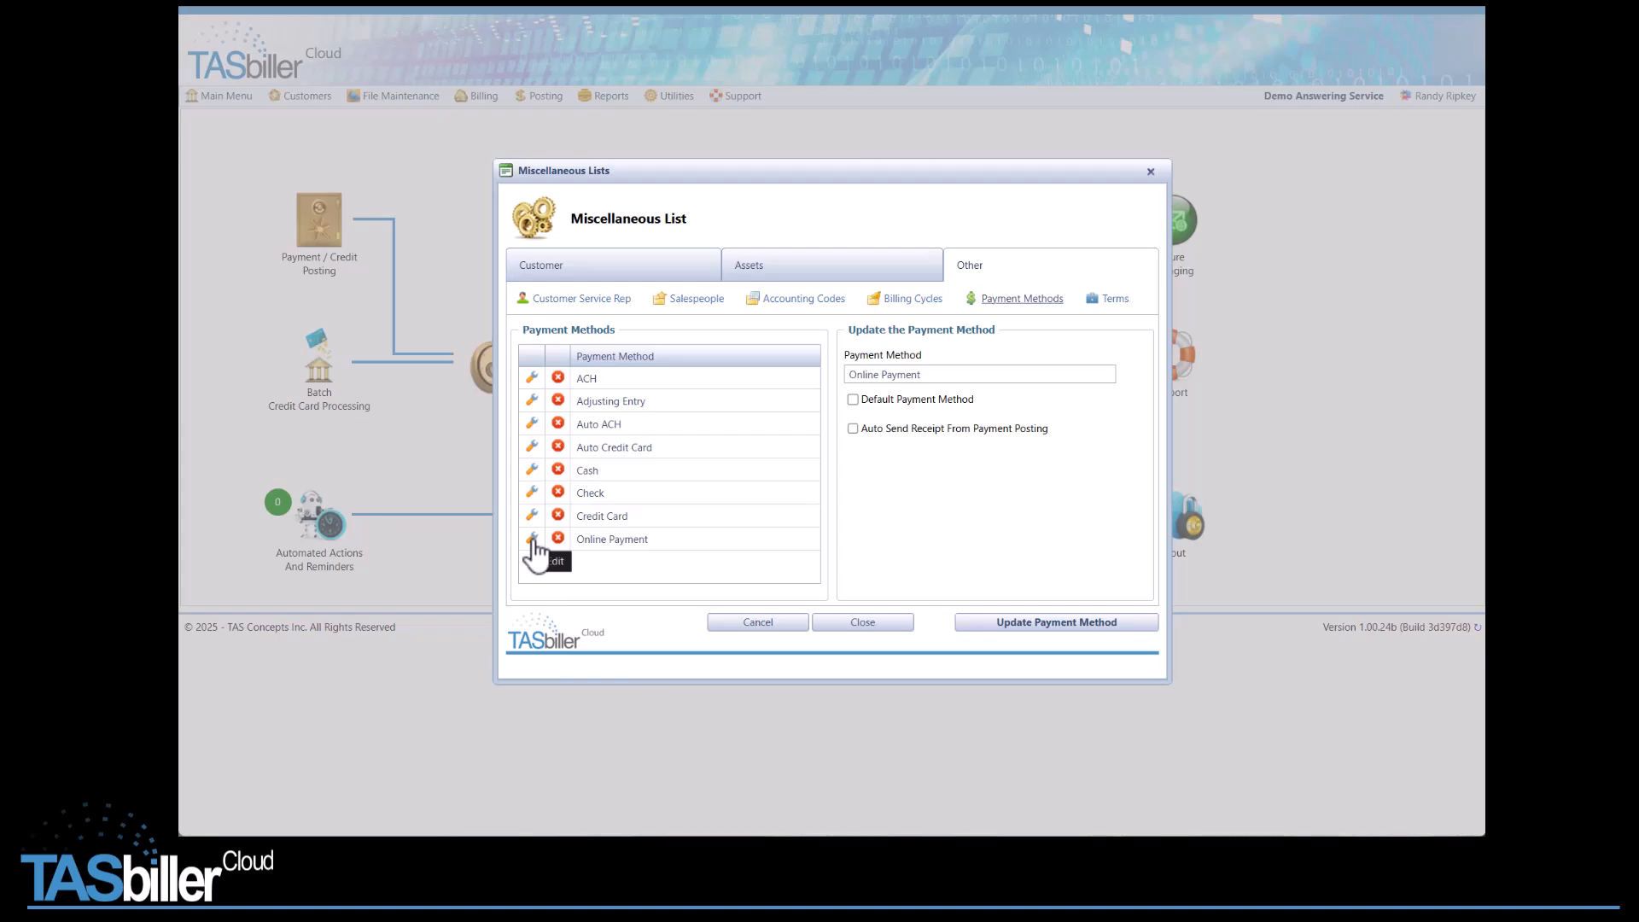
click(972, 377)
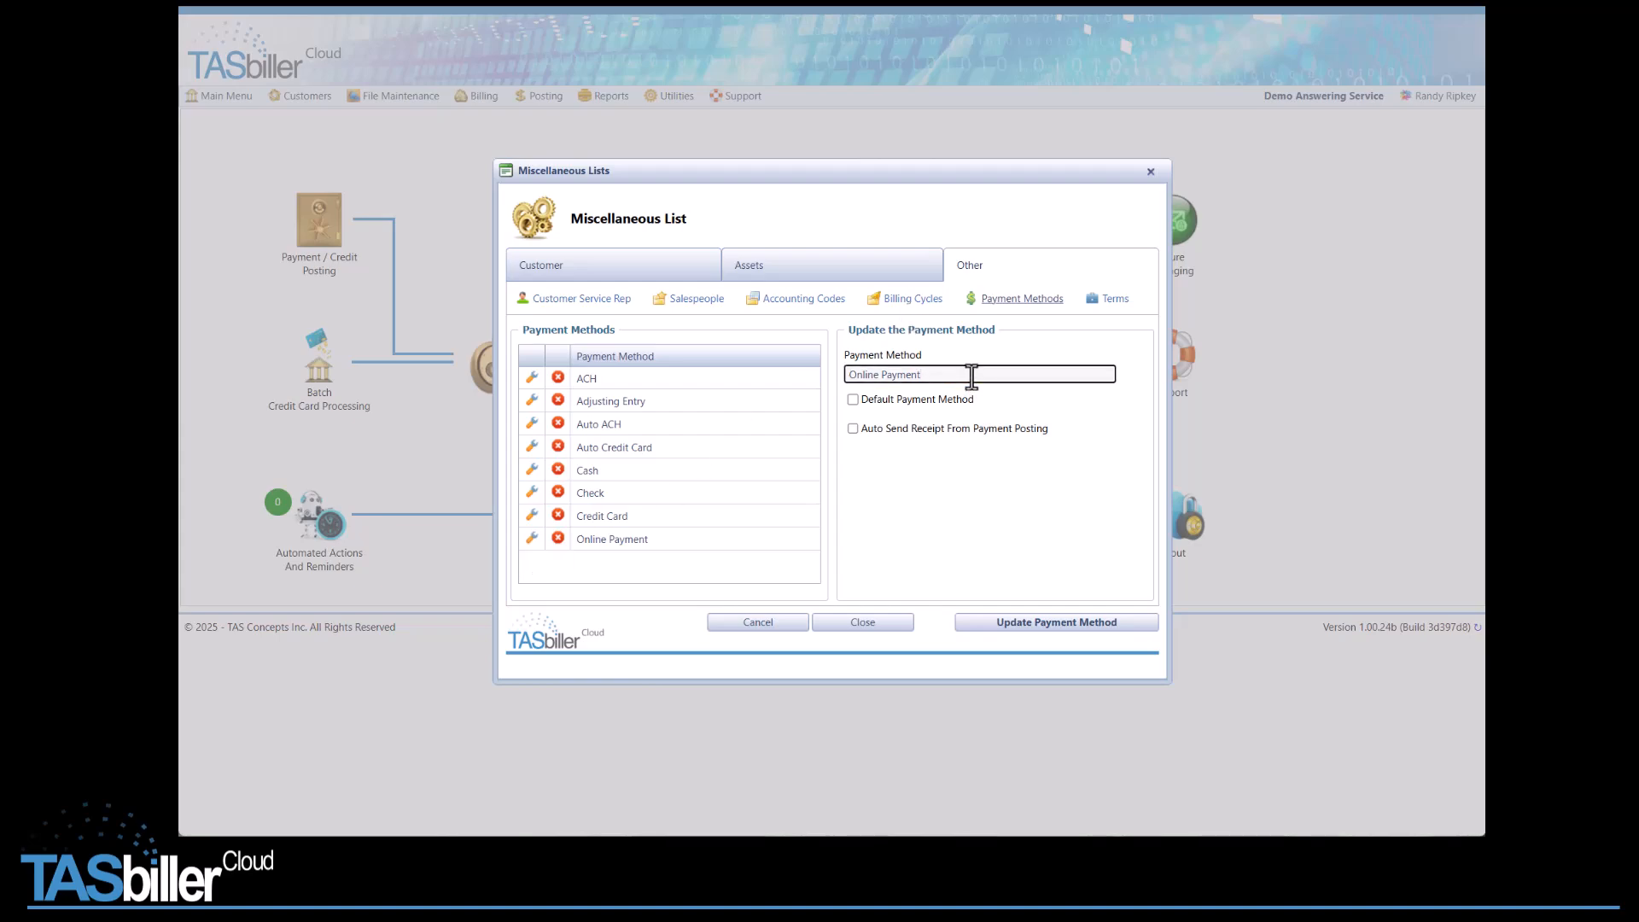
text(-C)
key(BackSpace)
text(Credit Card)
click(1050, 624)
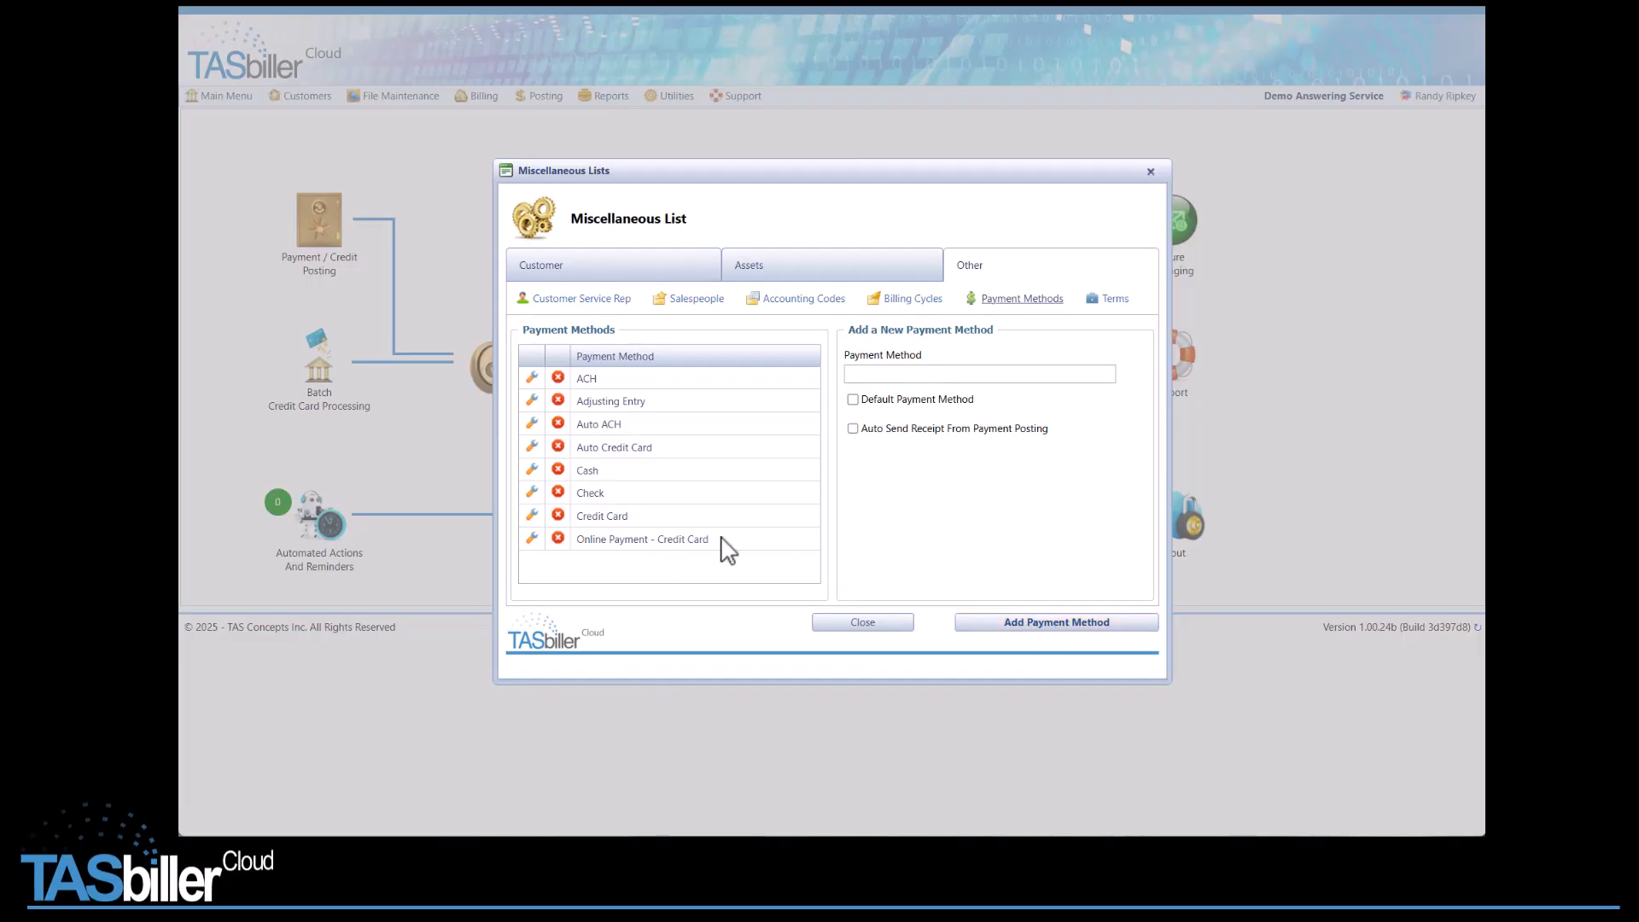
- Add a payment method named "Online Payment - ACH" and close the Miscellaneous Lists window
click(948, 374)
text(On)
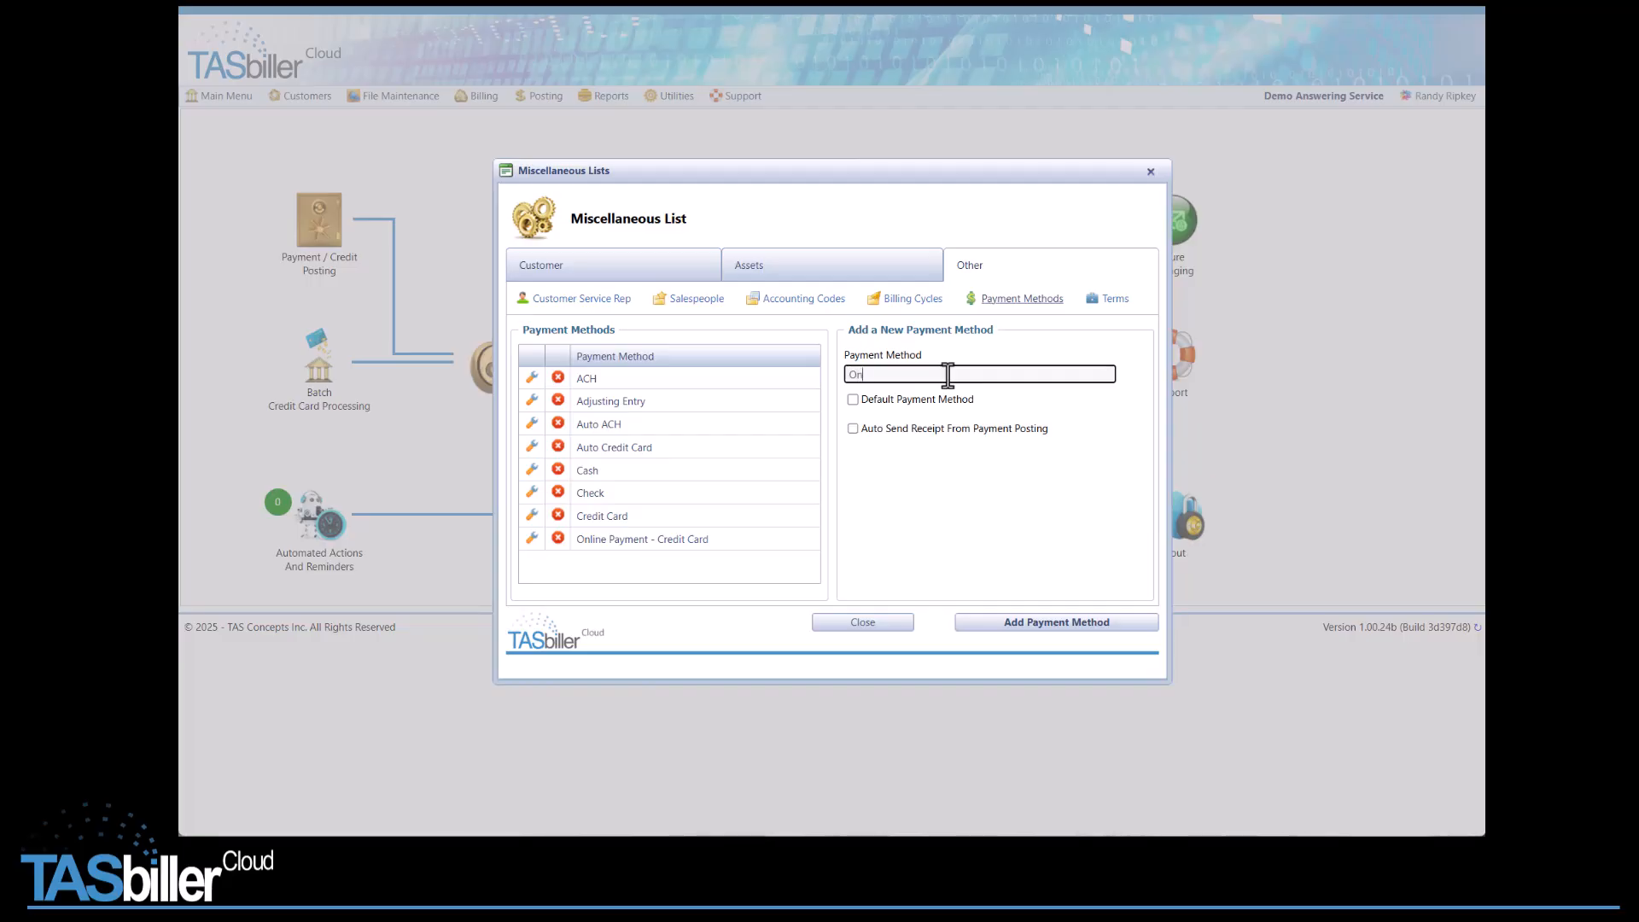
text(line Payment - ACH)
click(1040, 620)
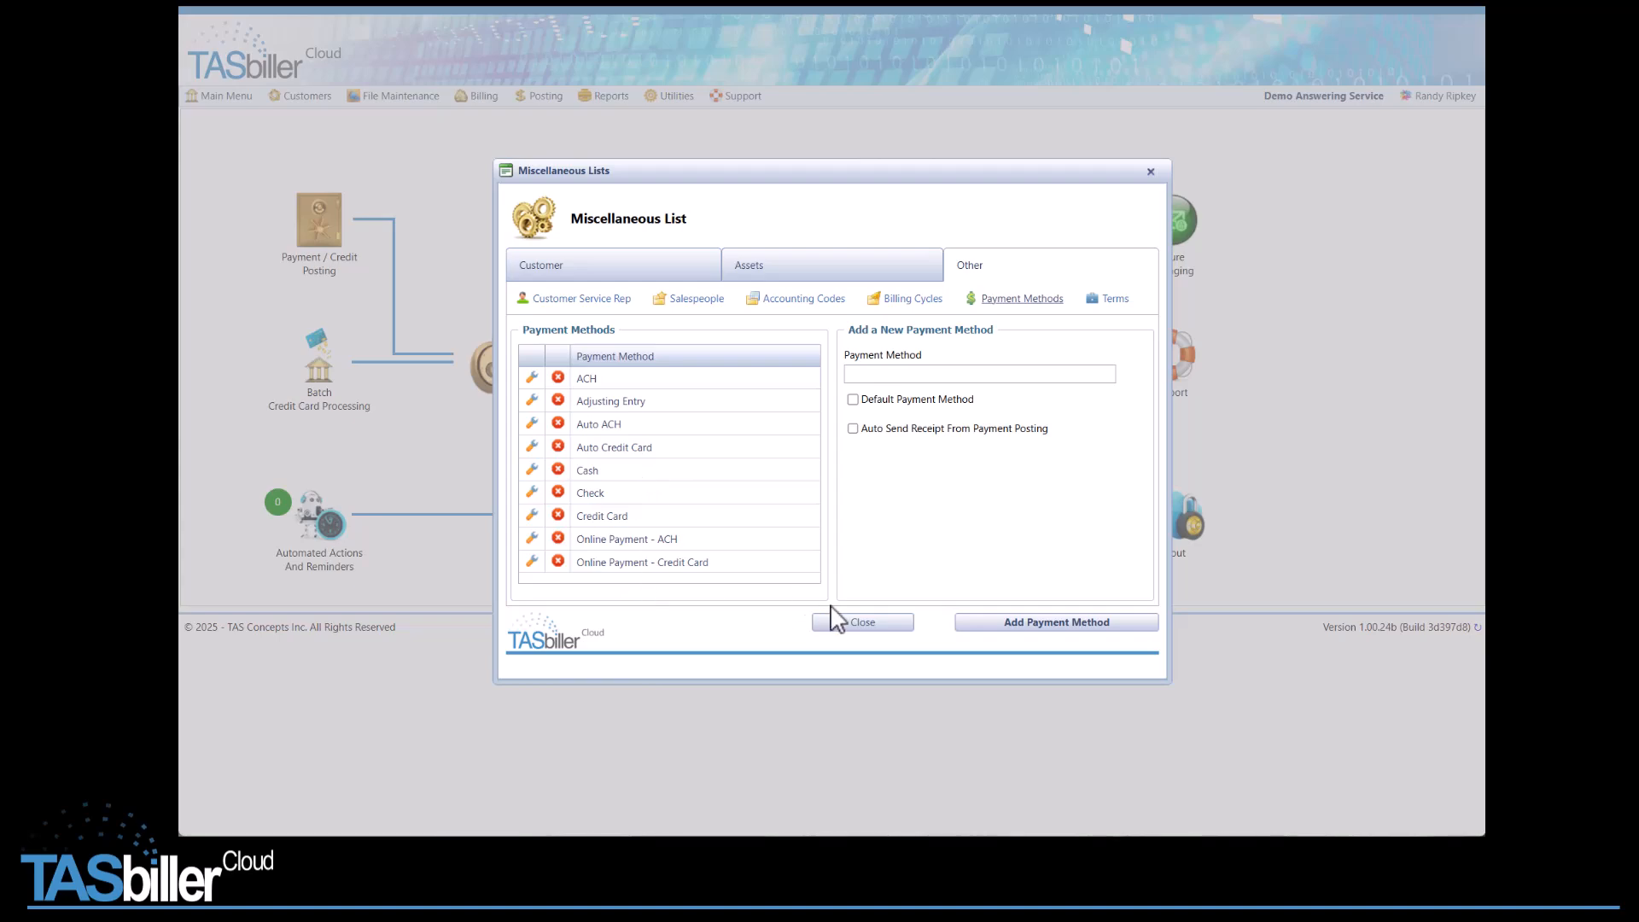
click(863, 623)
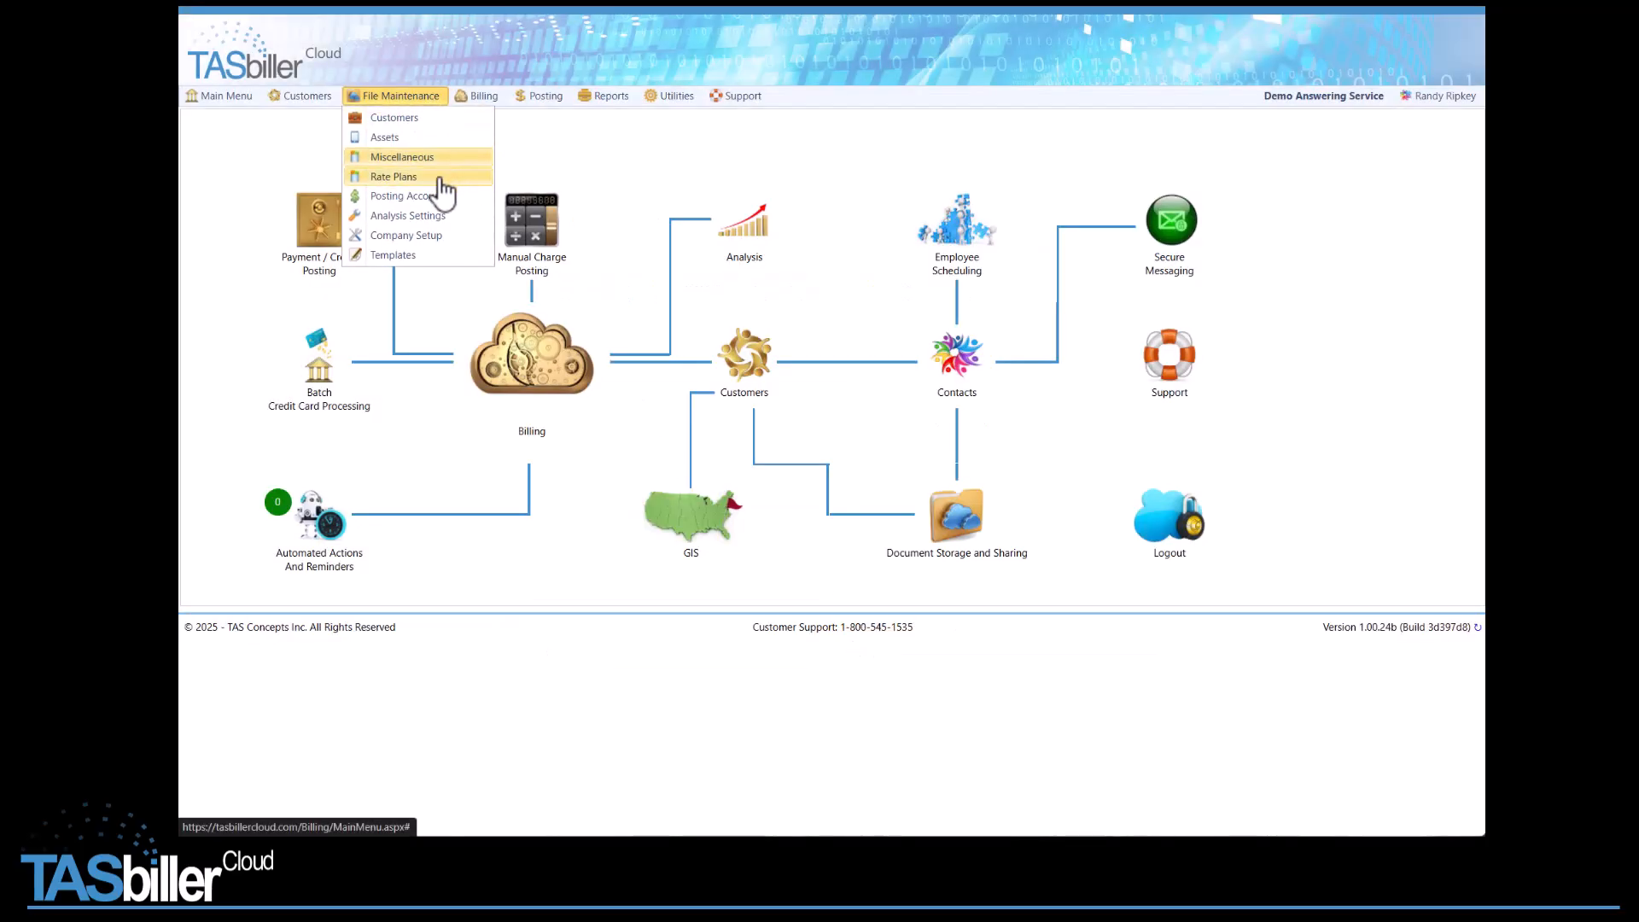
- In the company's payment processing settings, assign Online Payment - ACH to online ACH transactions and Auto ACH to automatic ACH transactions, and save
click(426, 234)
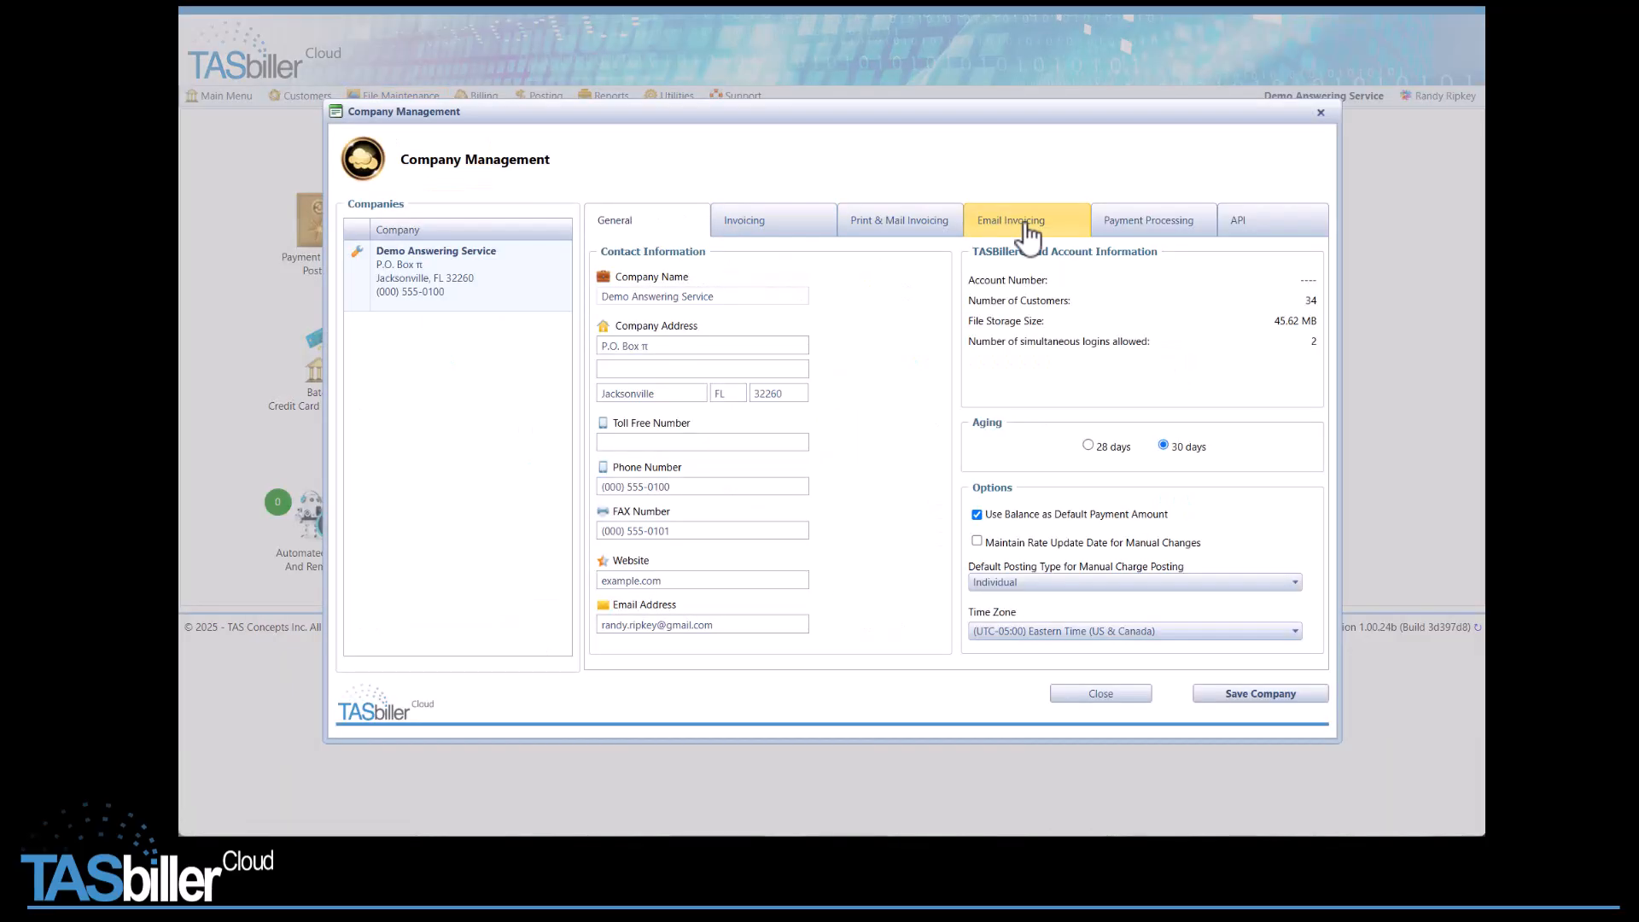
click(1150, 234)
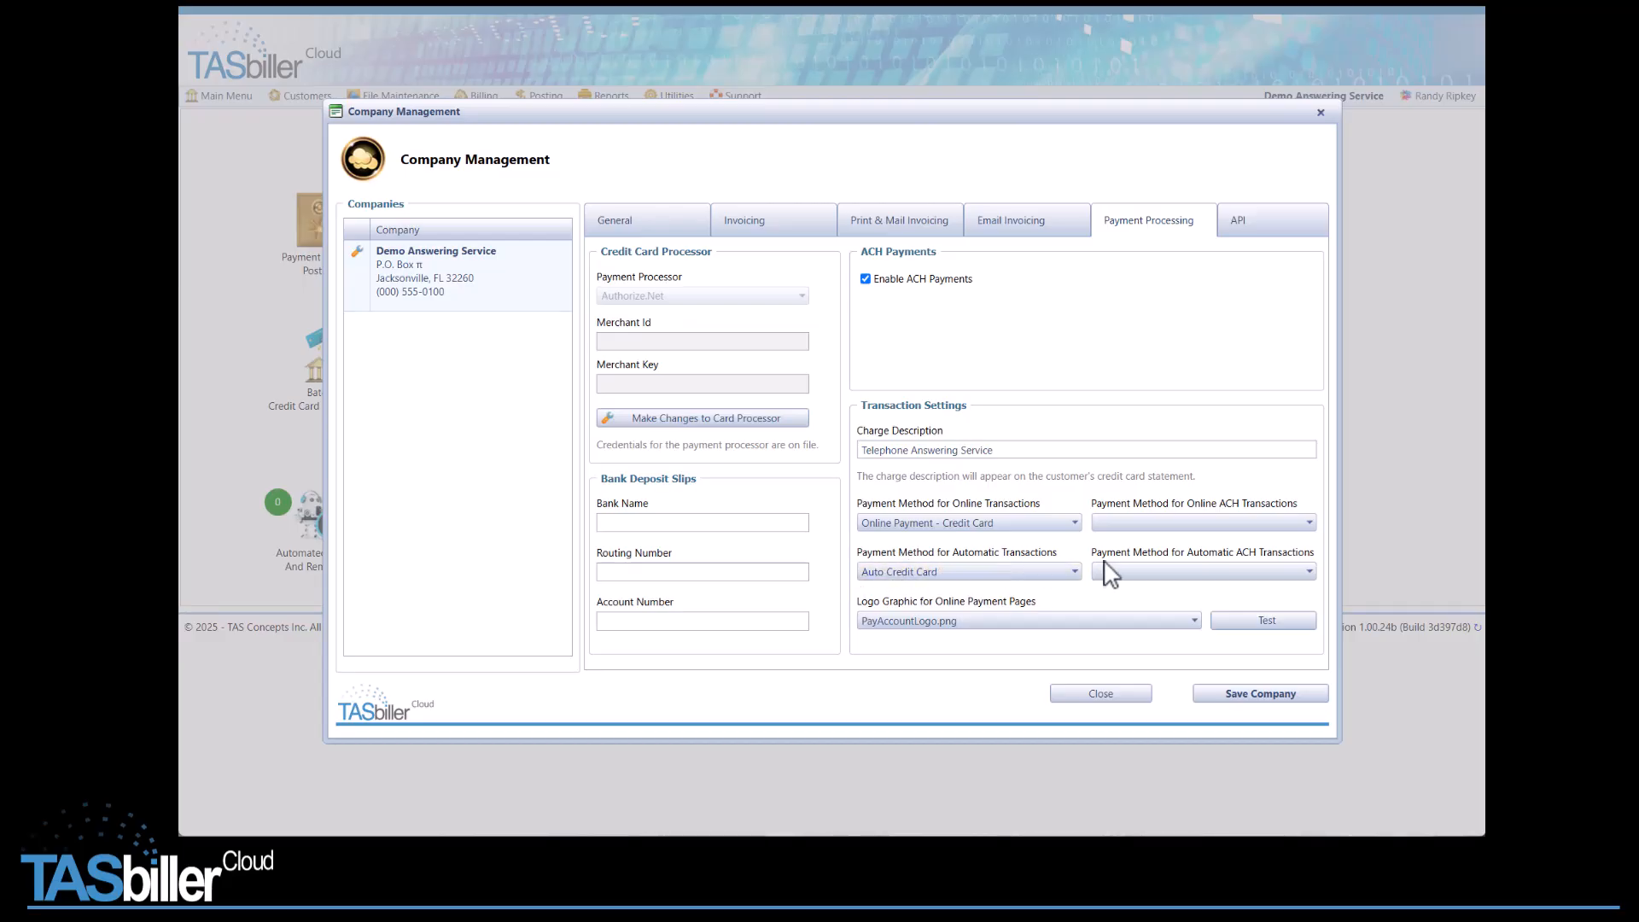
click(1234, 523)
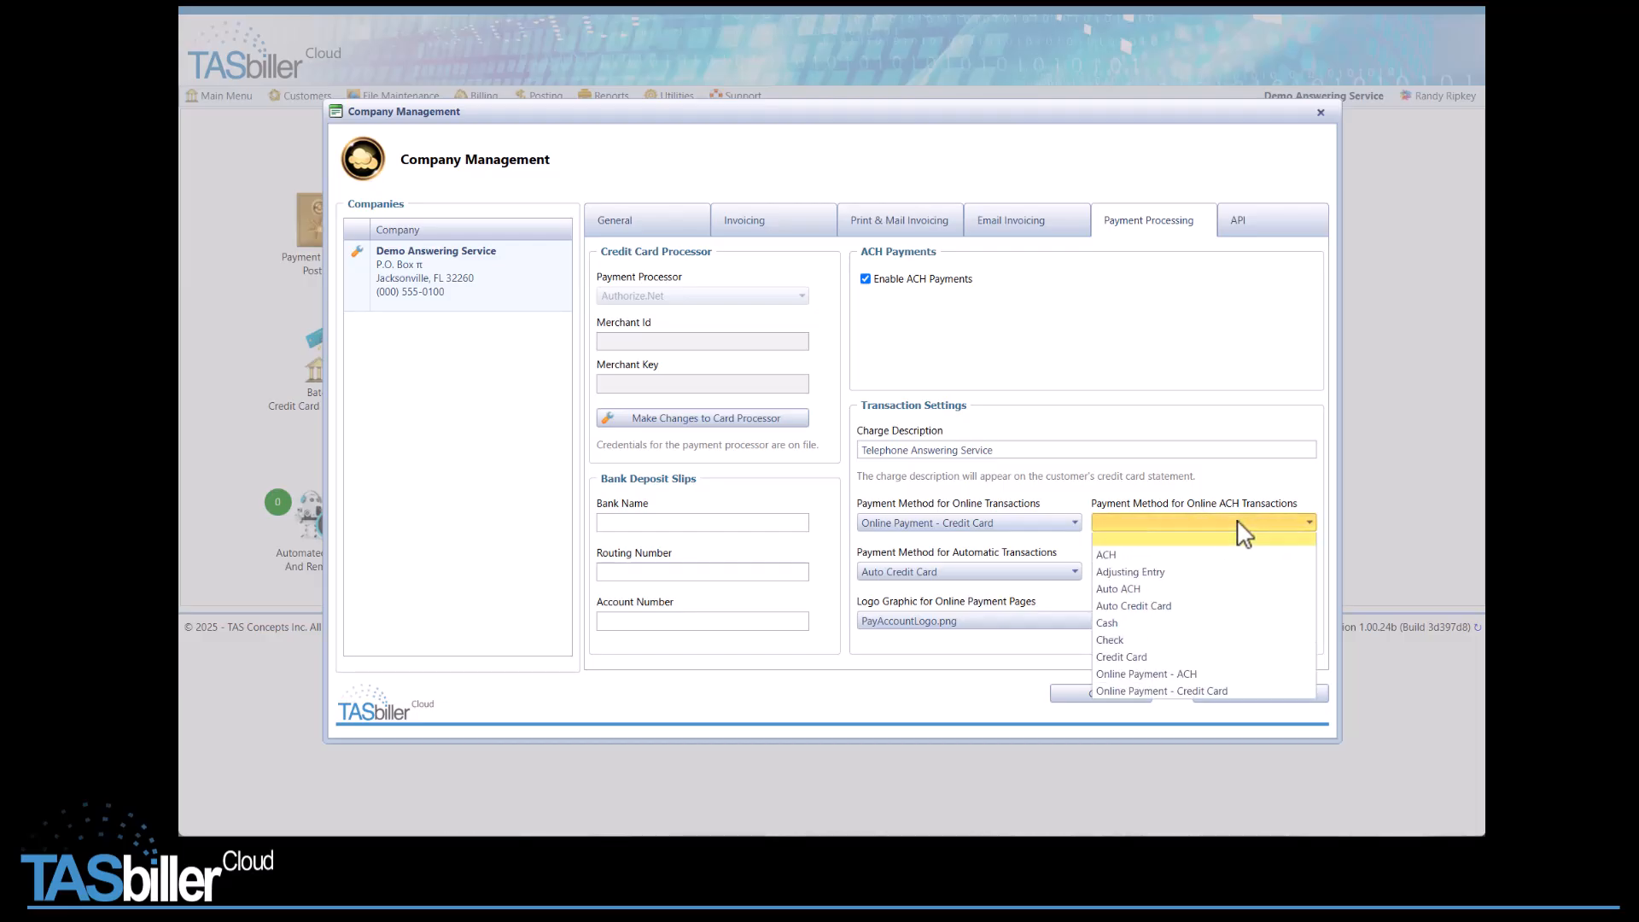
click(1144, 674)
click(1260, 570)
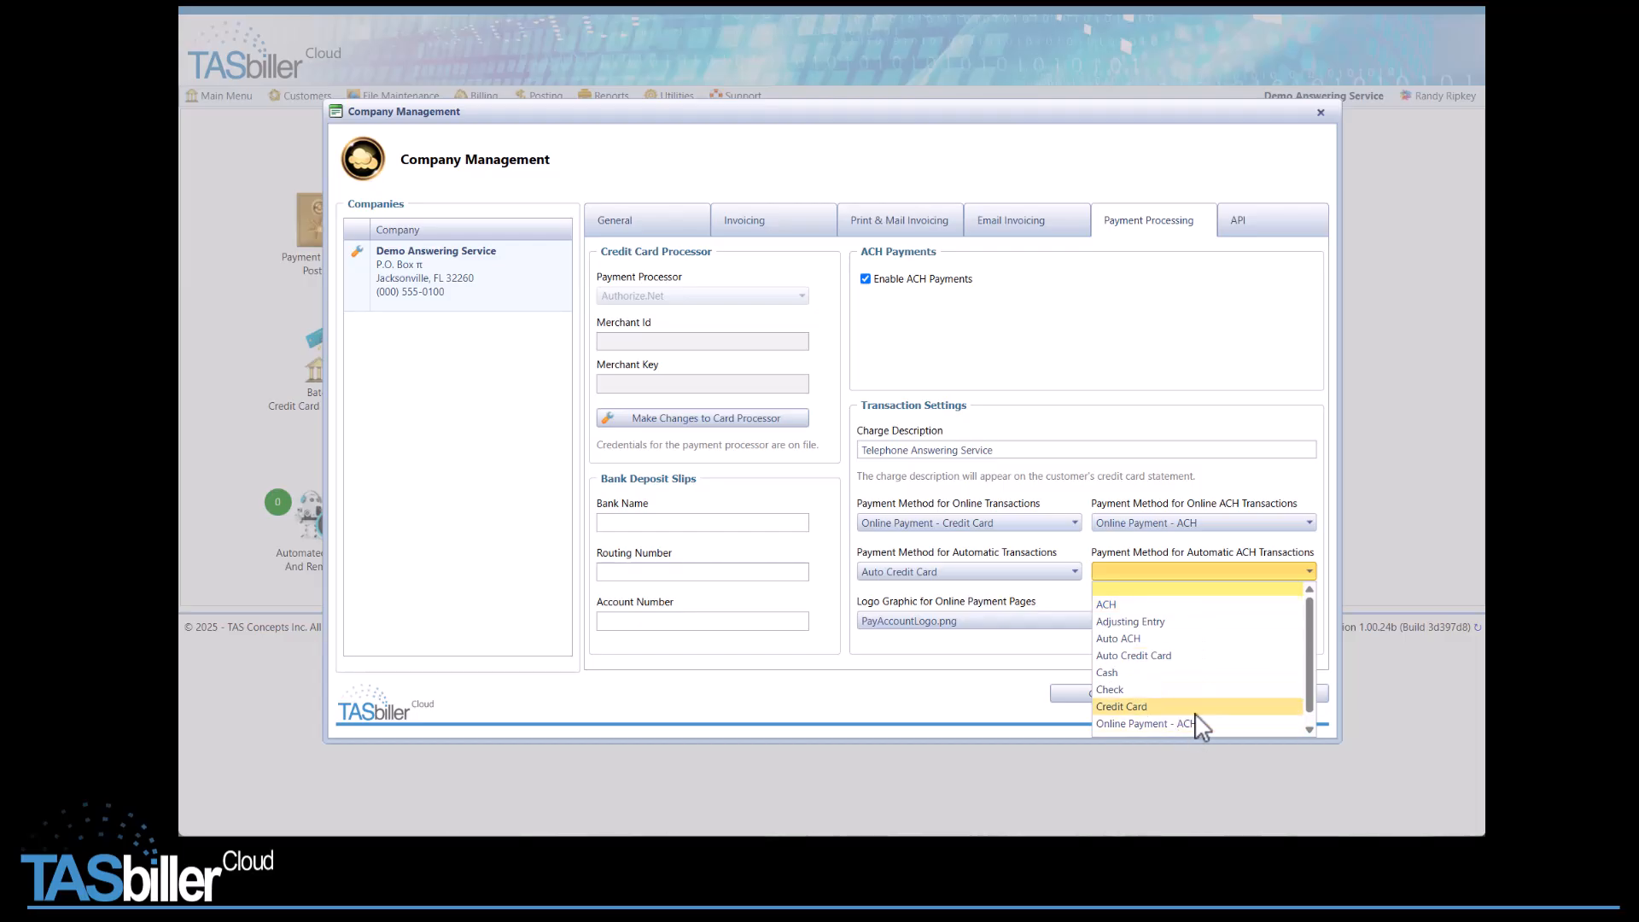
click(1125, 638)
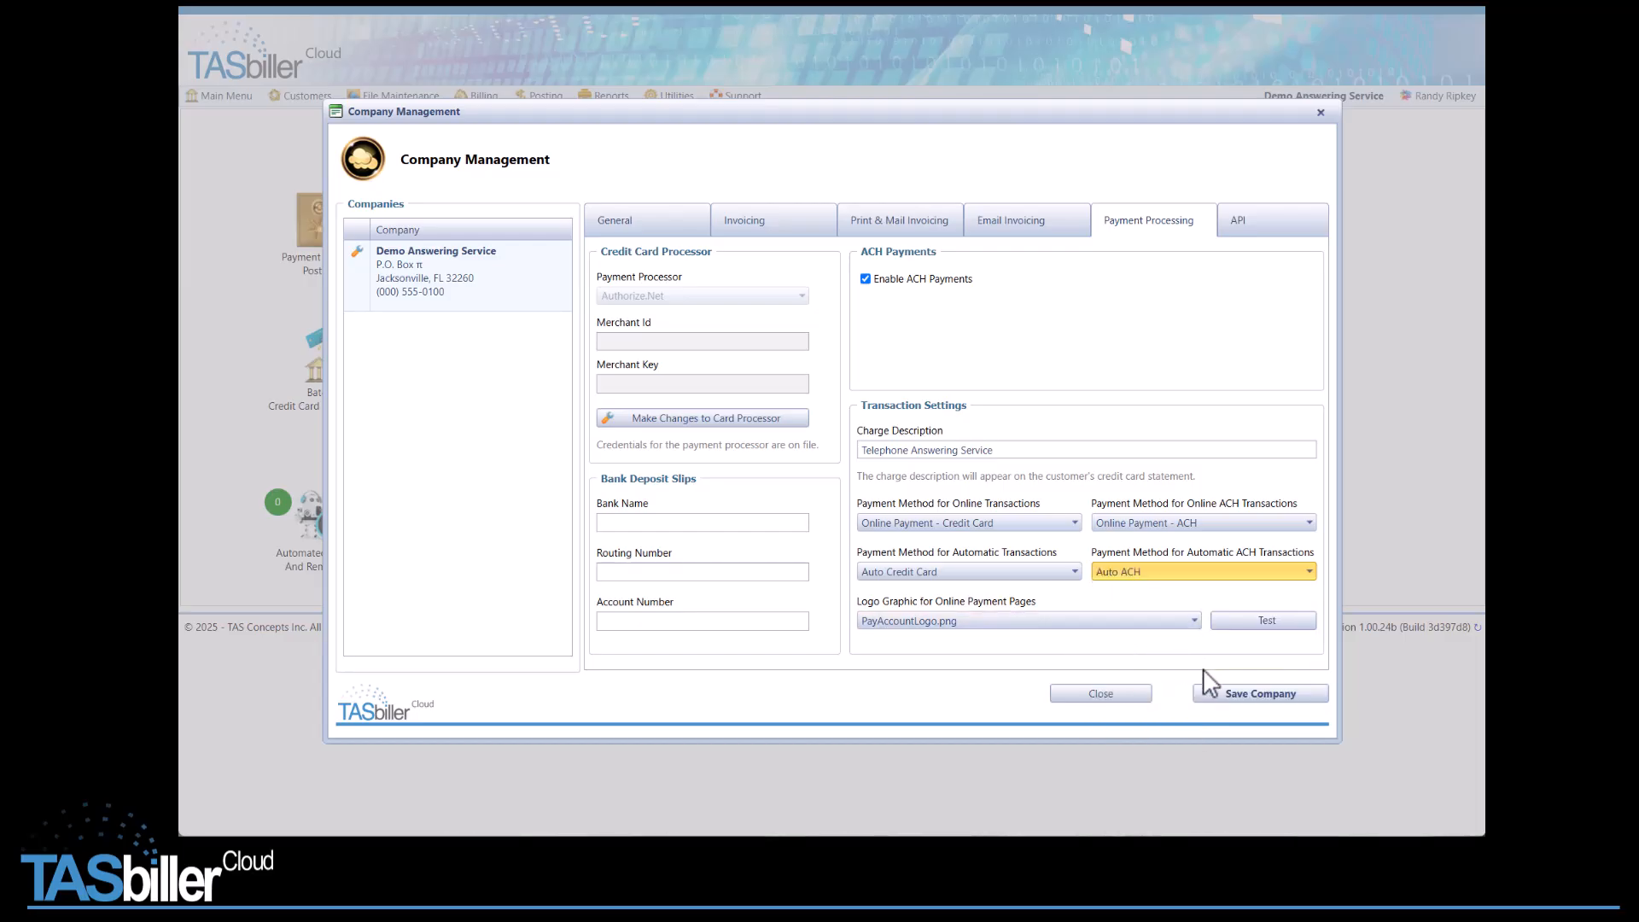
click(1238, 698)
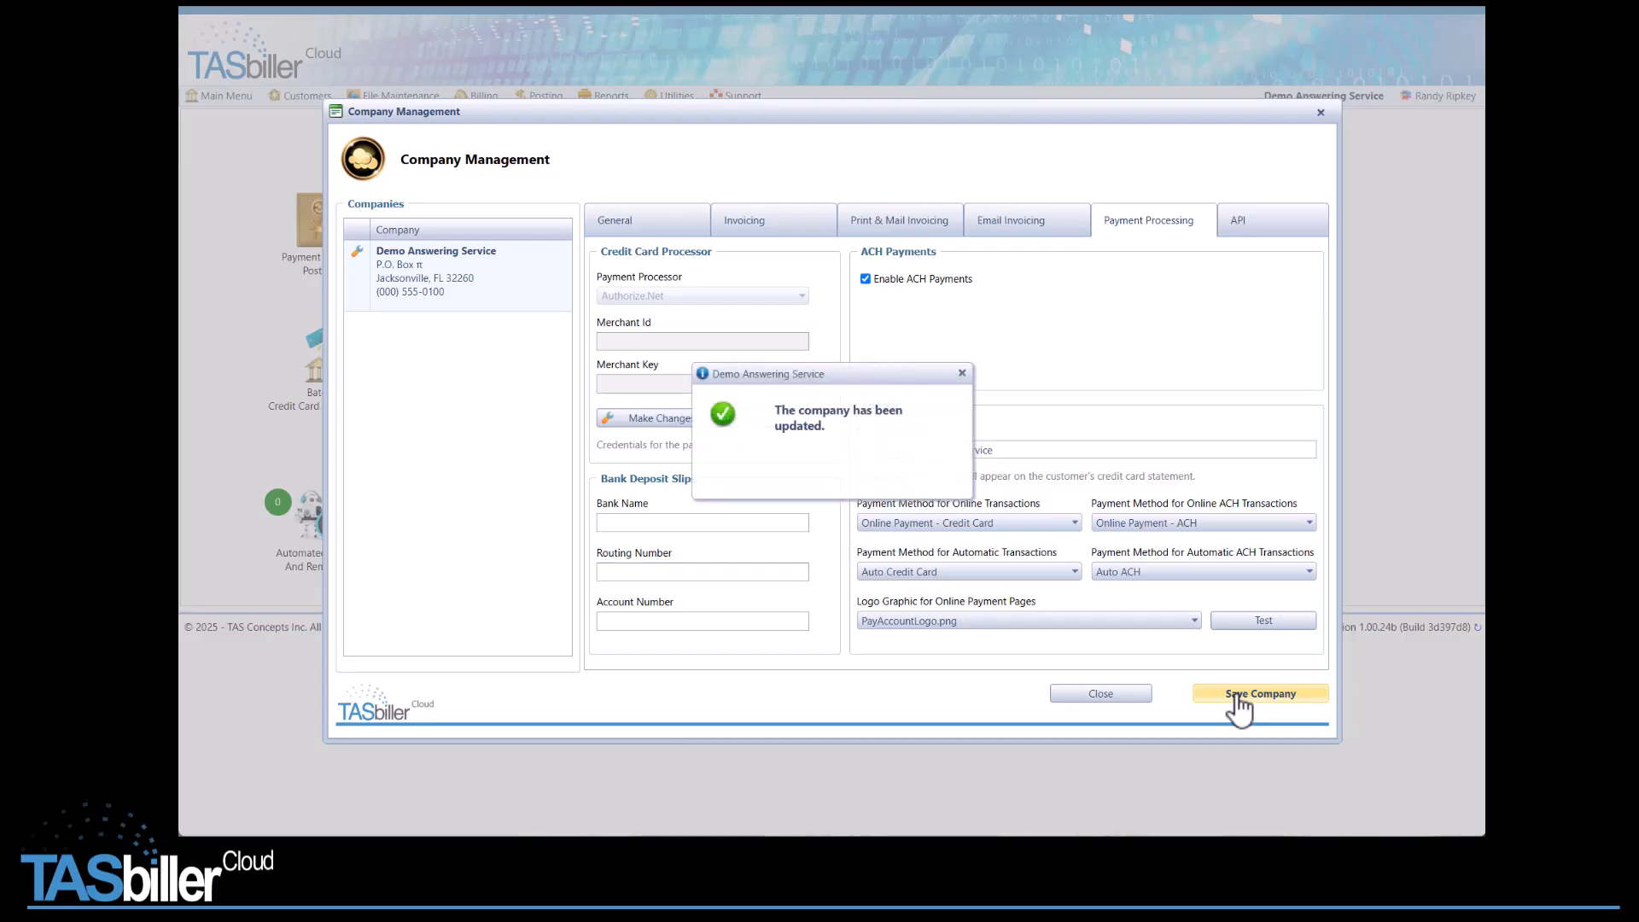
click(1115, 695)
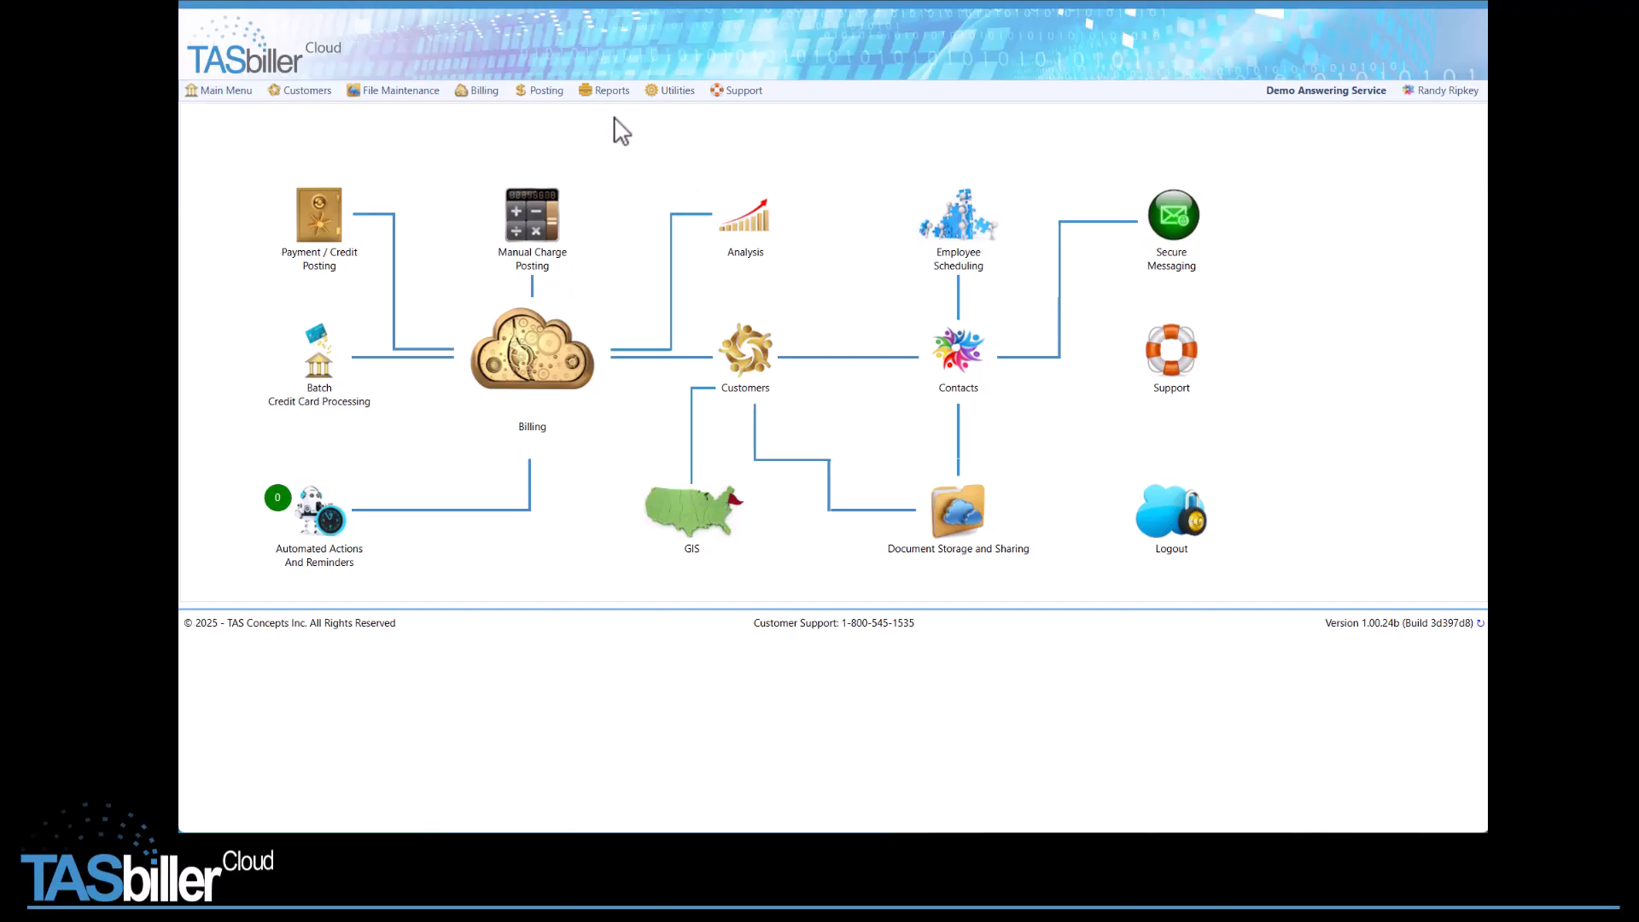
- Review the Payment Credit Summary Report's payments grouped by payment method and close the report
mouse_move(616, 95)
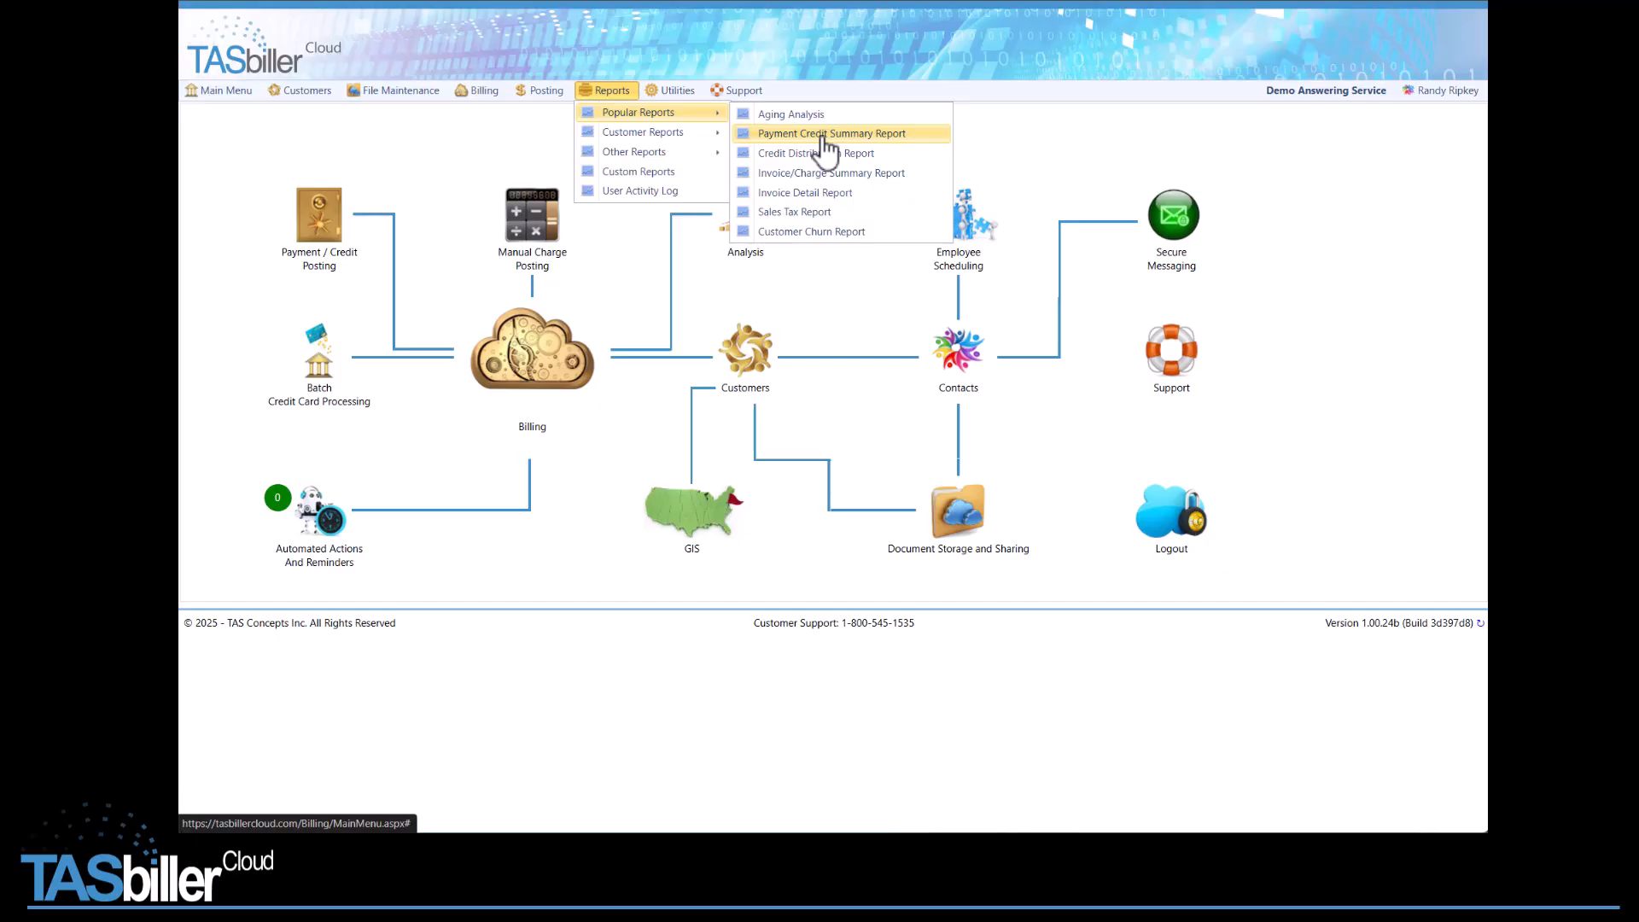
click(822, 136)
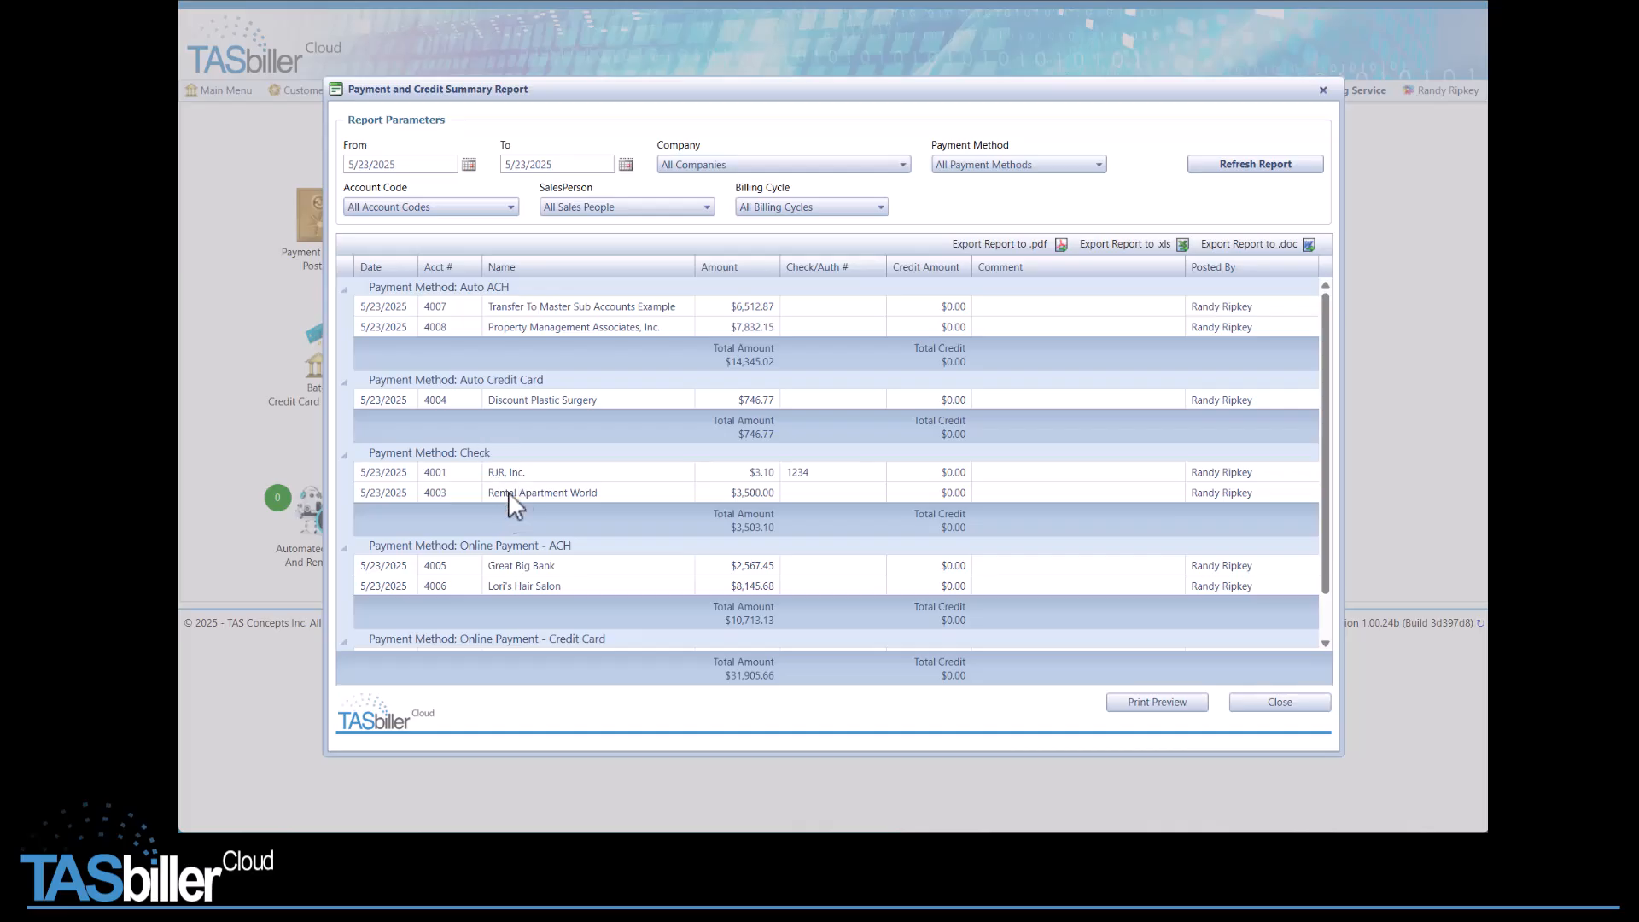
scroll(502, 487, down, 1)
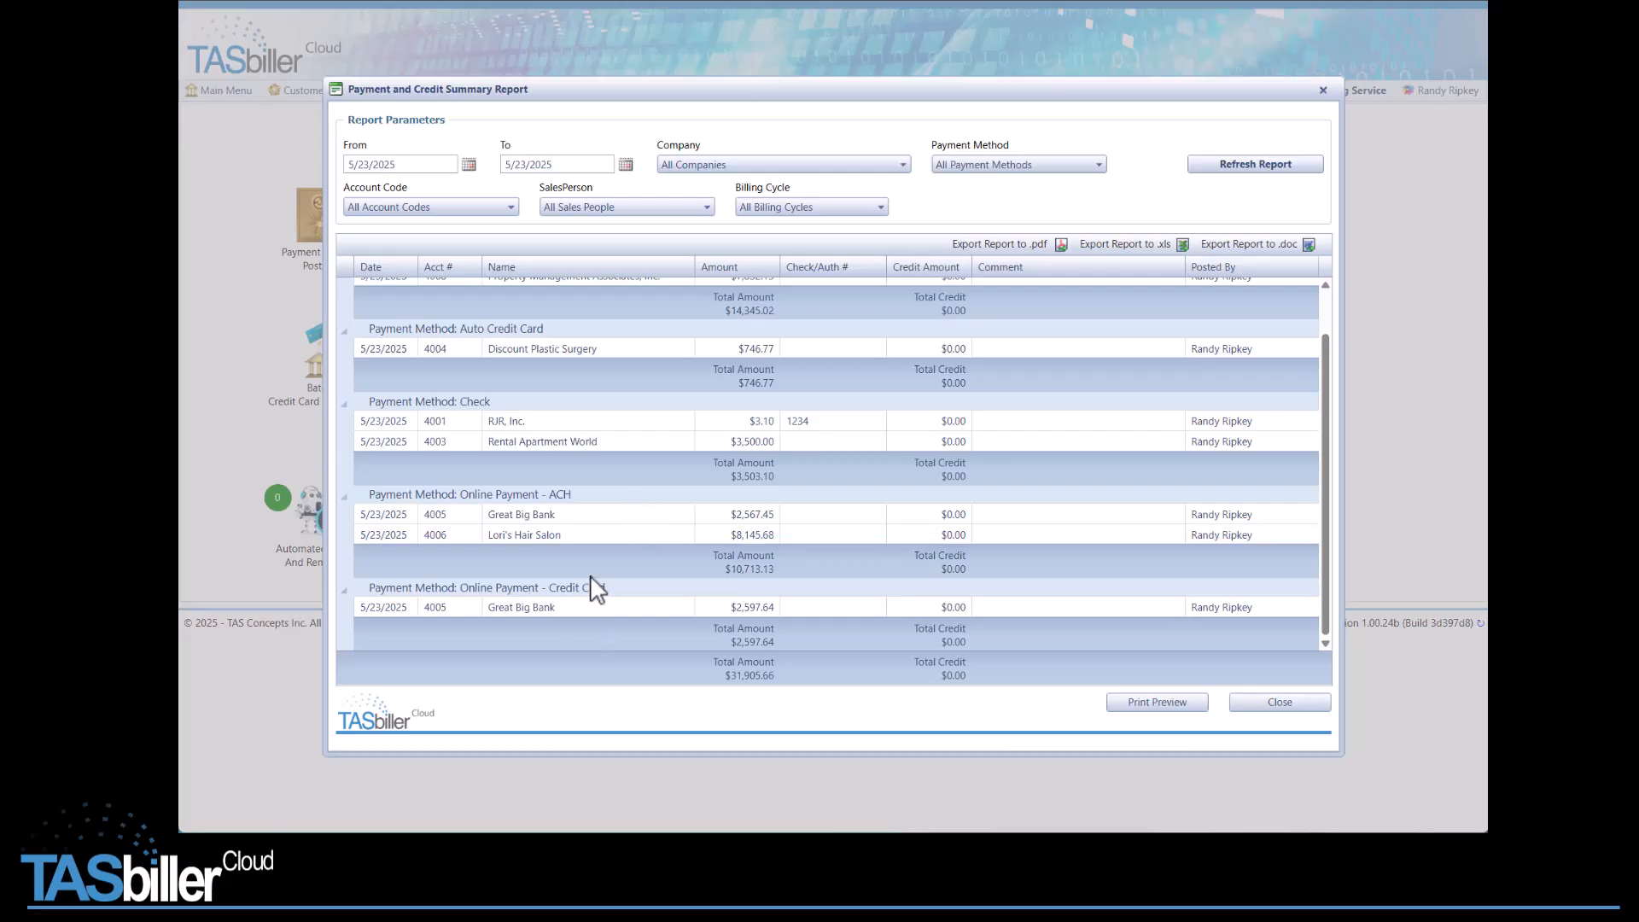
scroll(595, 589, up, 2)
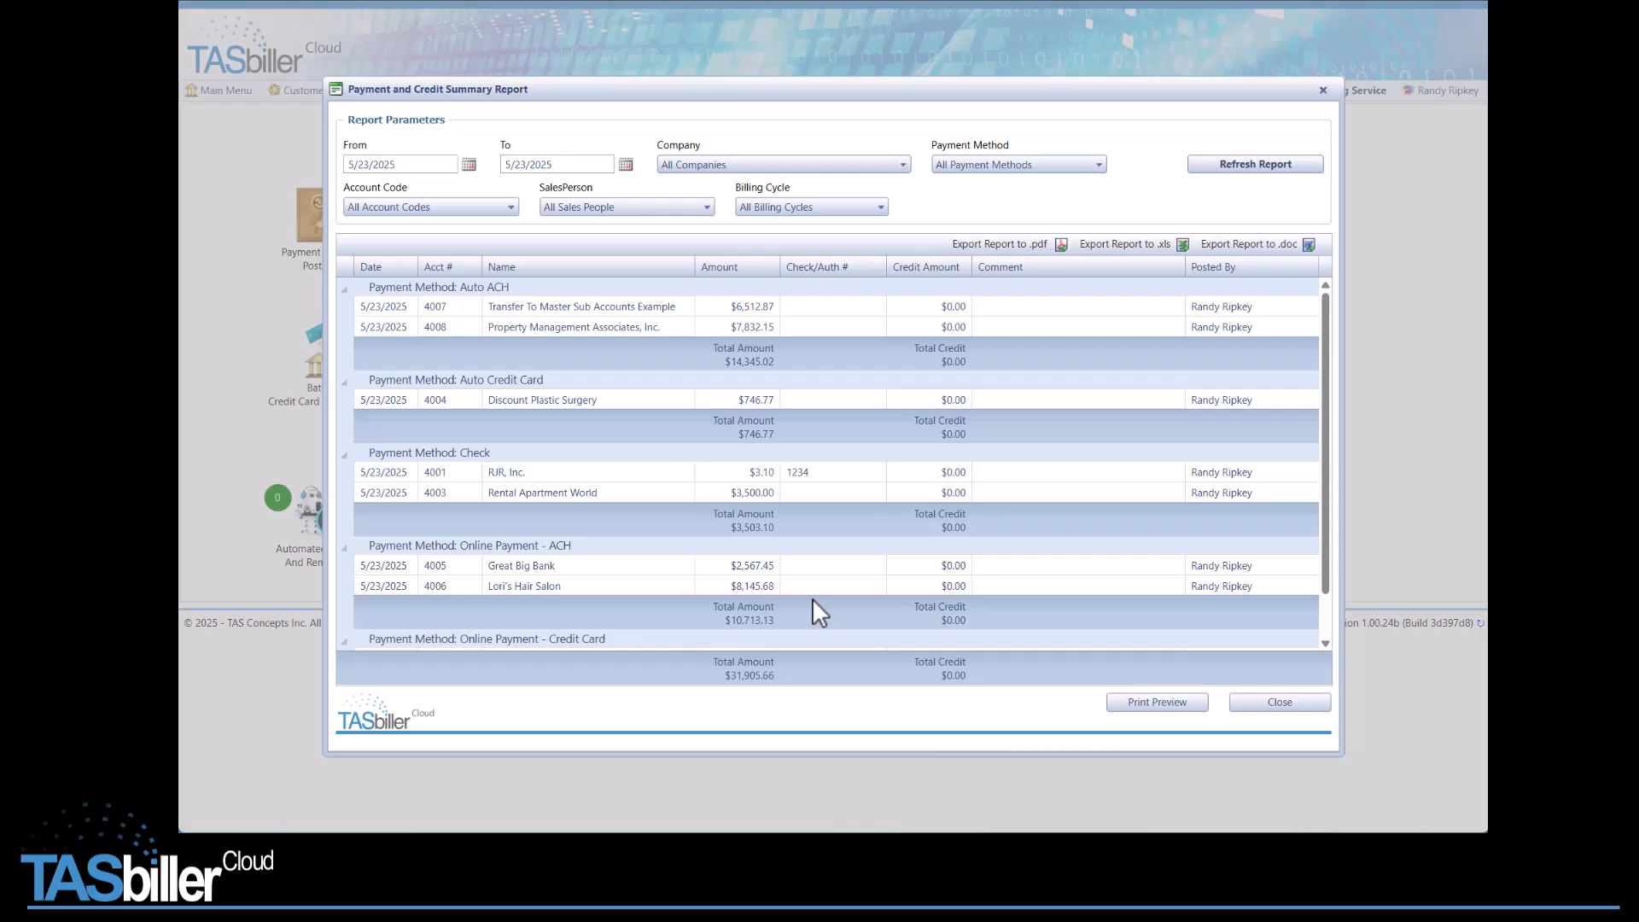
click(1297, 711)
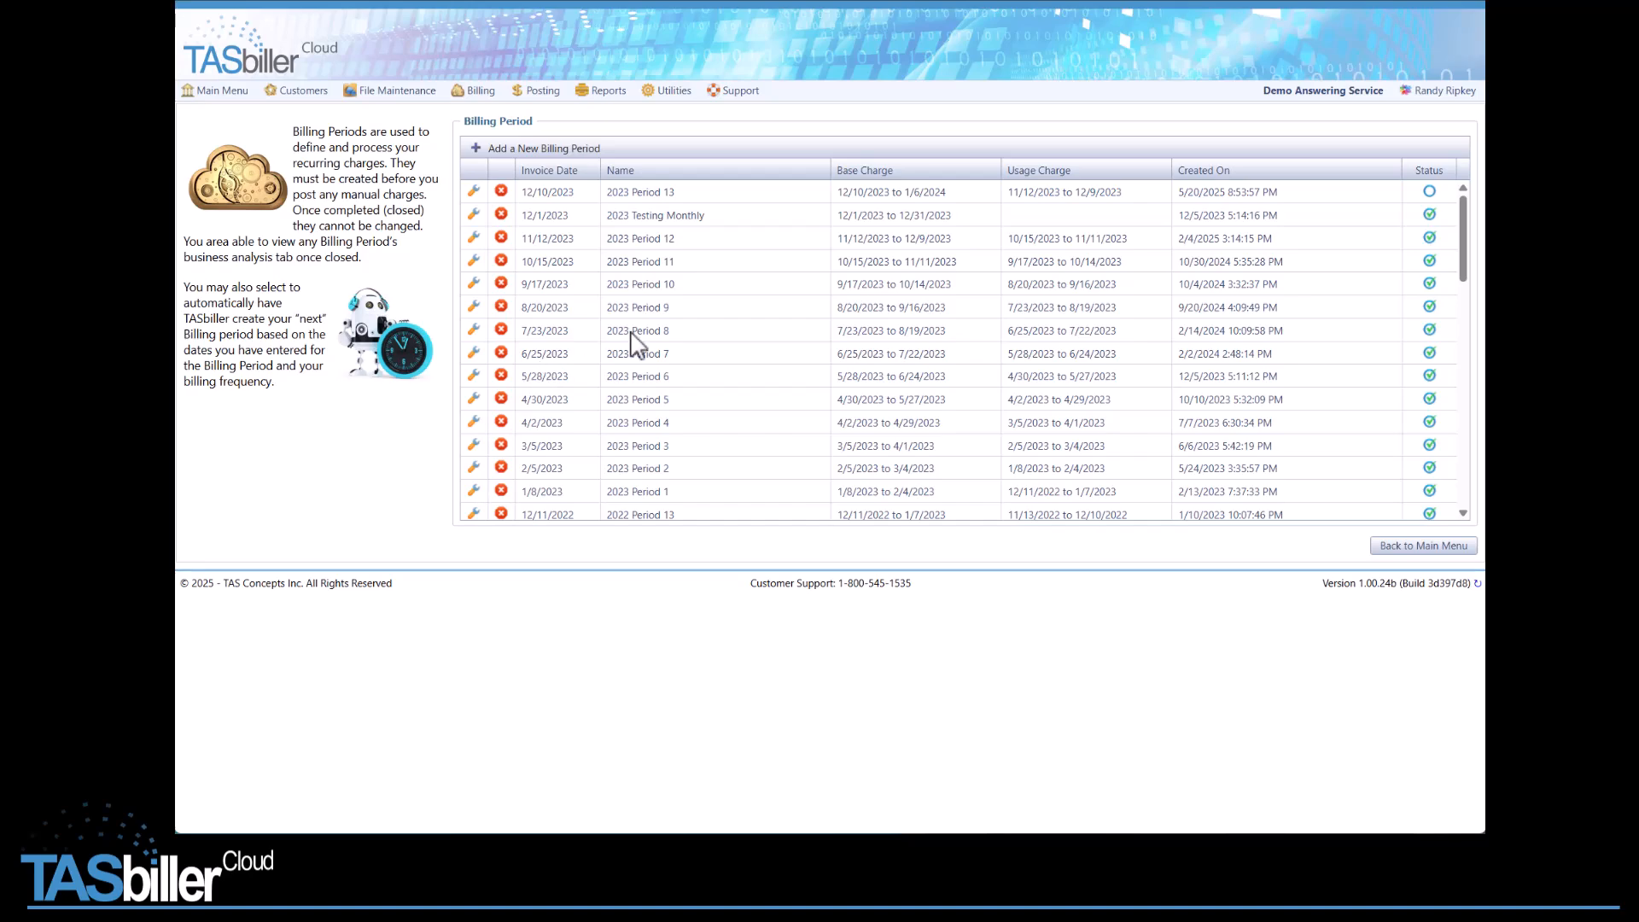
- In the 2023 Period 12 billing period, set Same Period Last Year to 2022 Period 12 and save
scroll(649, 273, down, 1)
scroll(653, 276, down, 5)
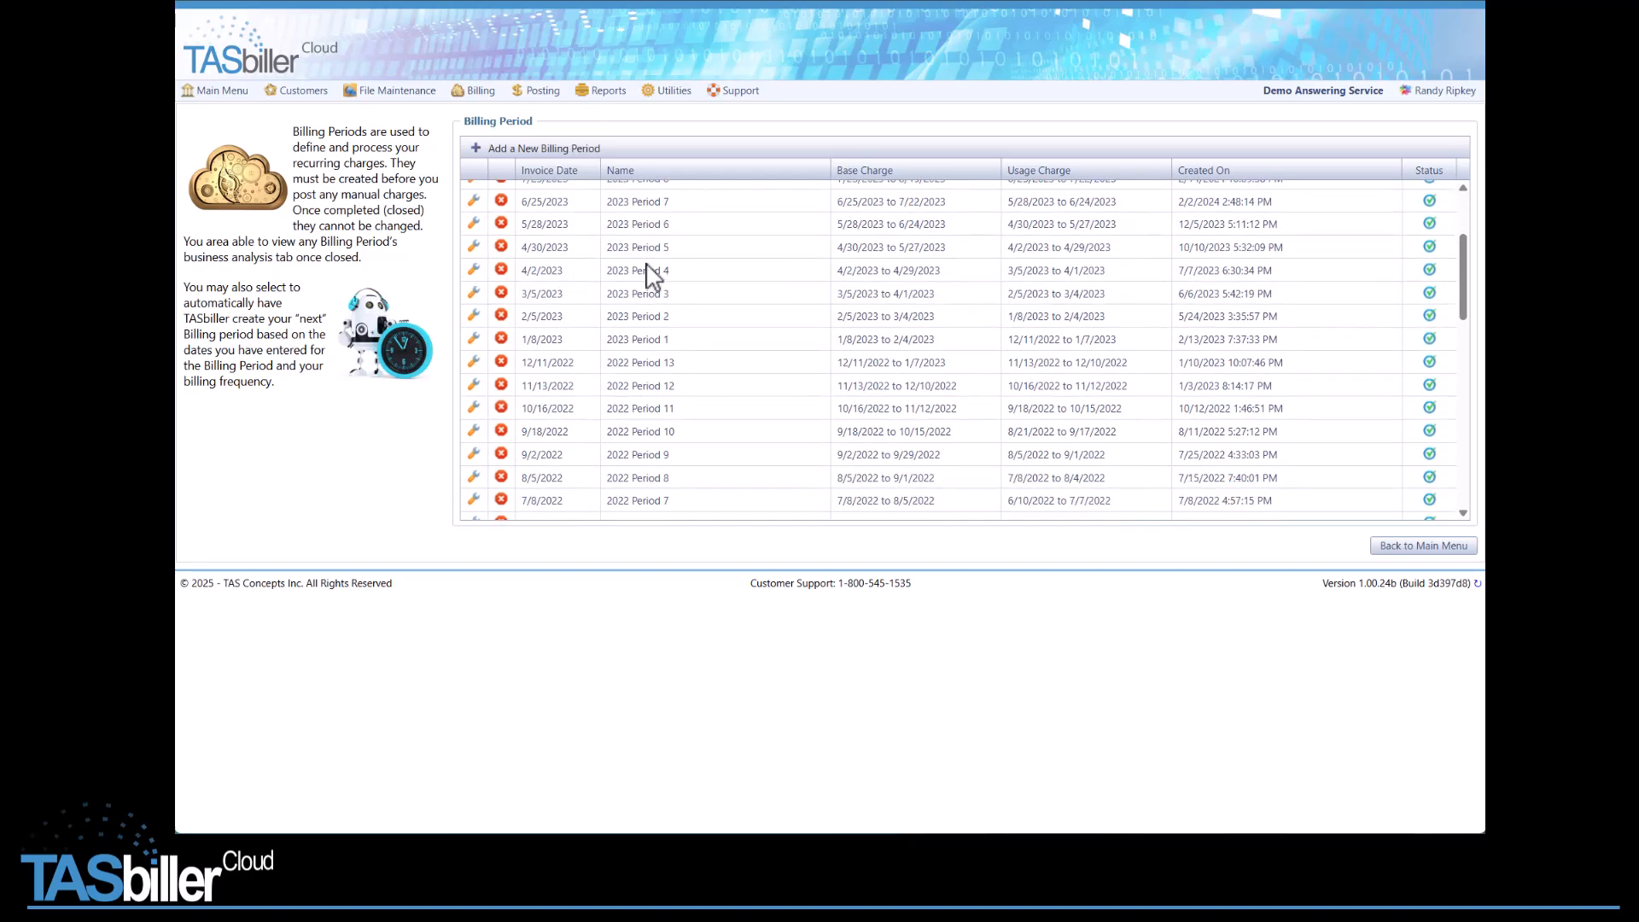
scroll(653, 276, up, 6)
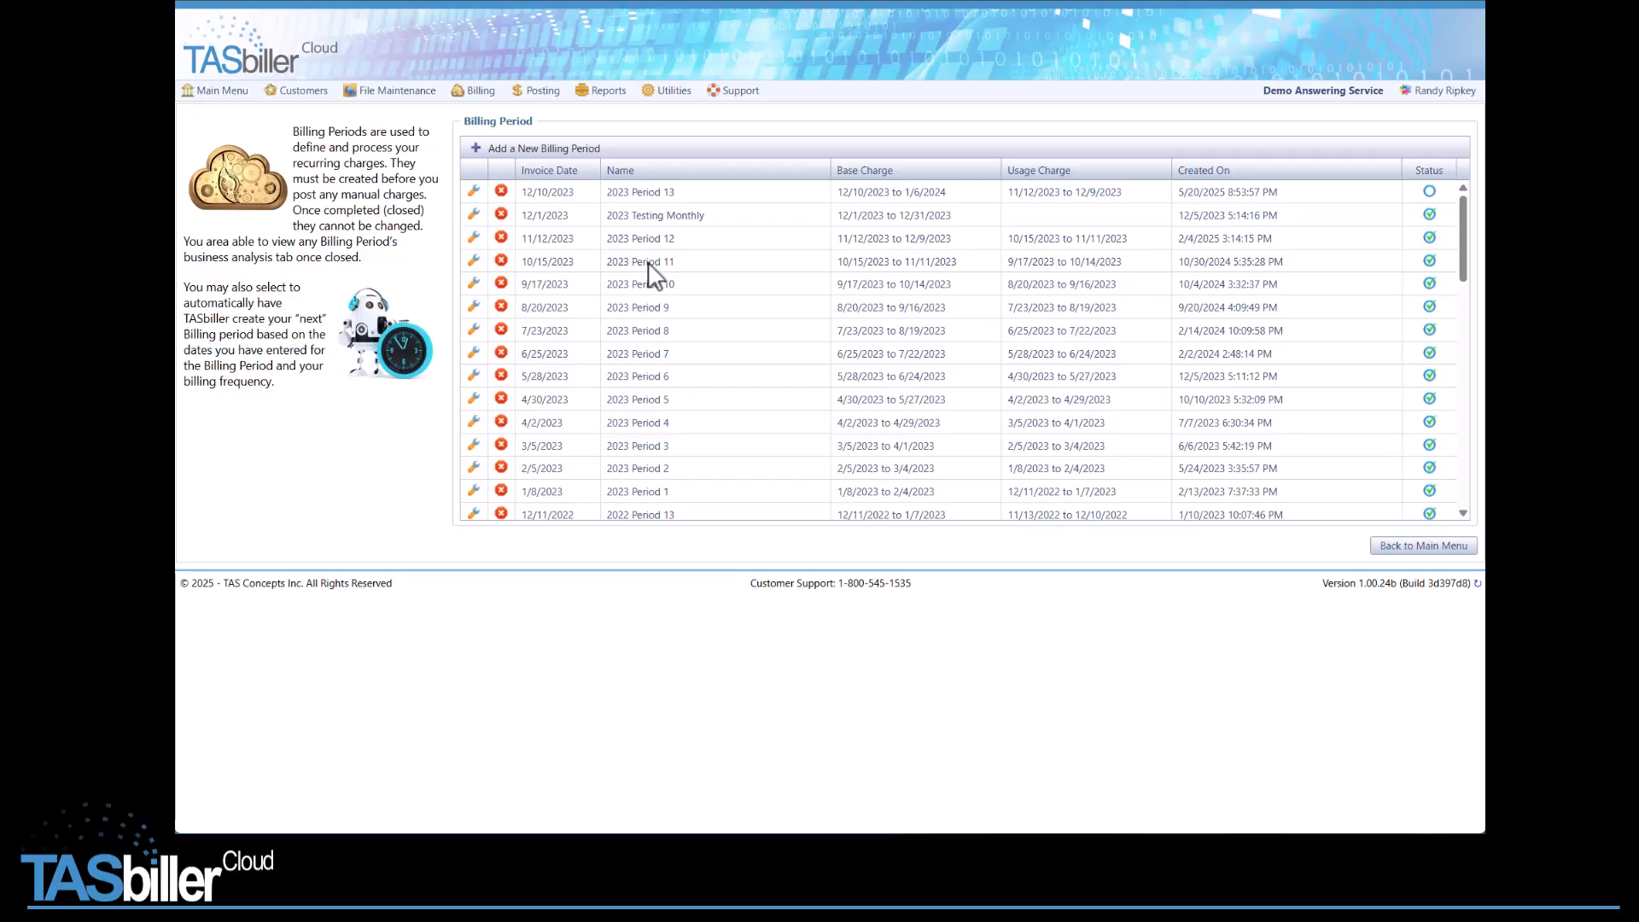
click(475, 240)
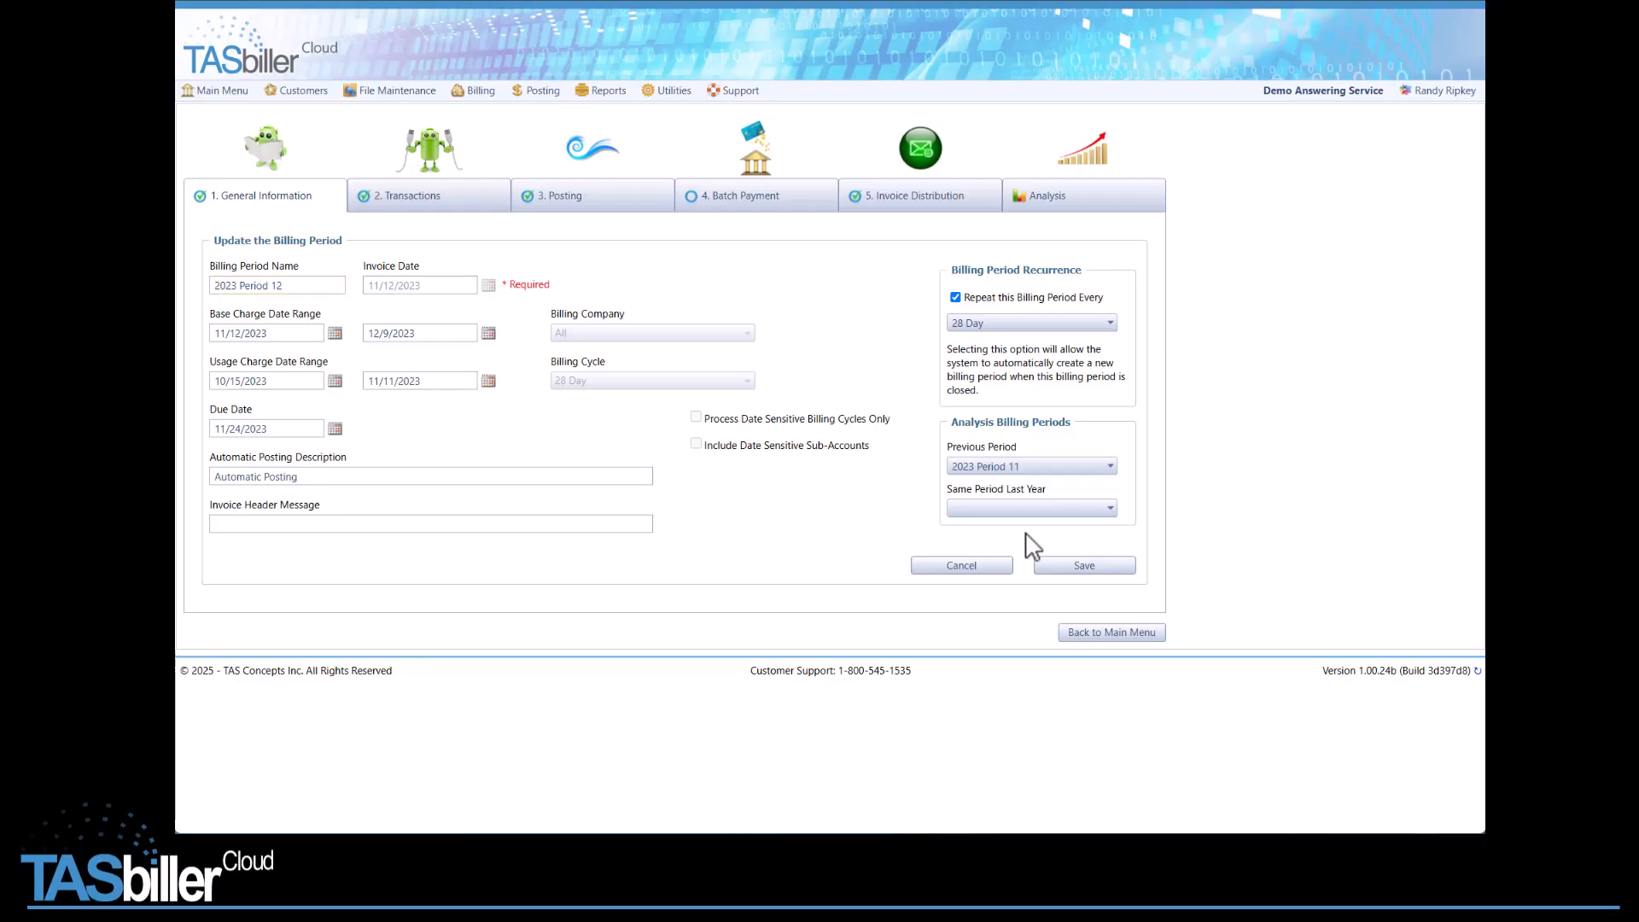
click(1055, 509)
scroll(1061, 651, down, 3)
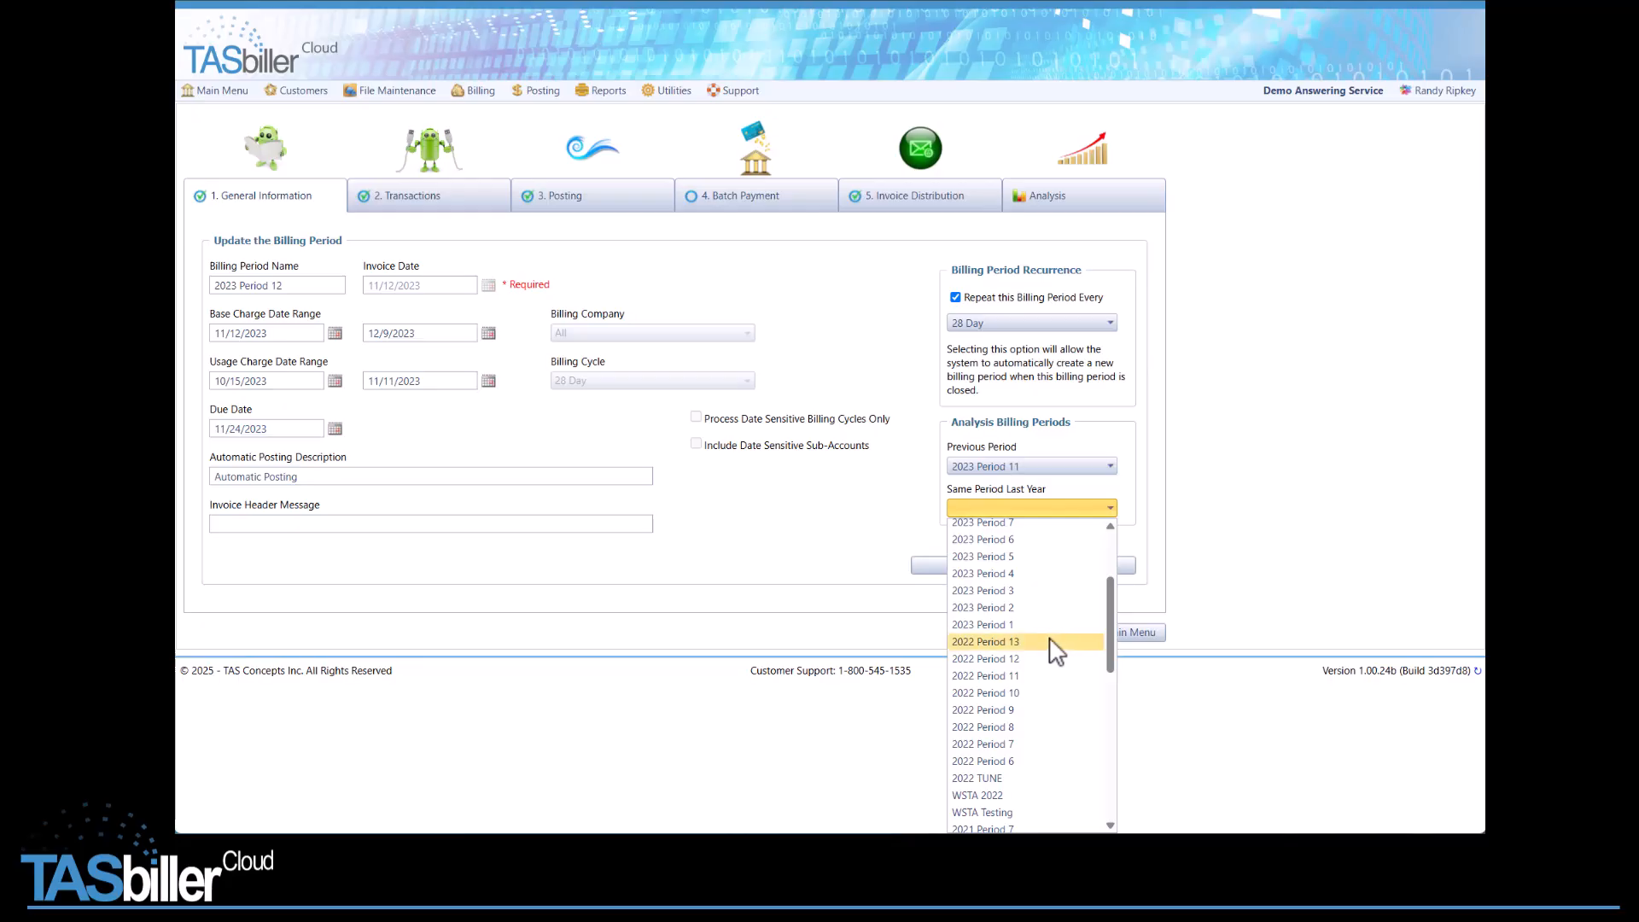
click(989, 662)
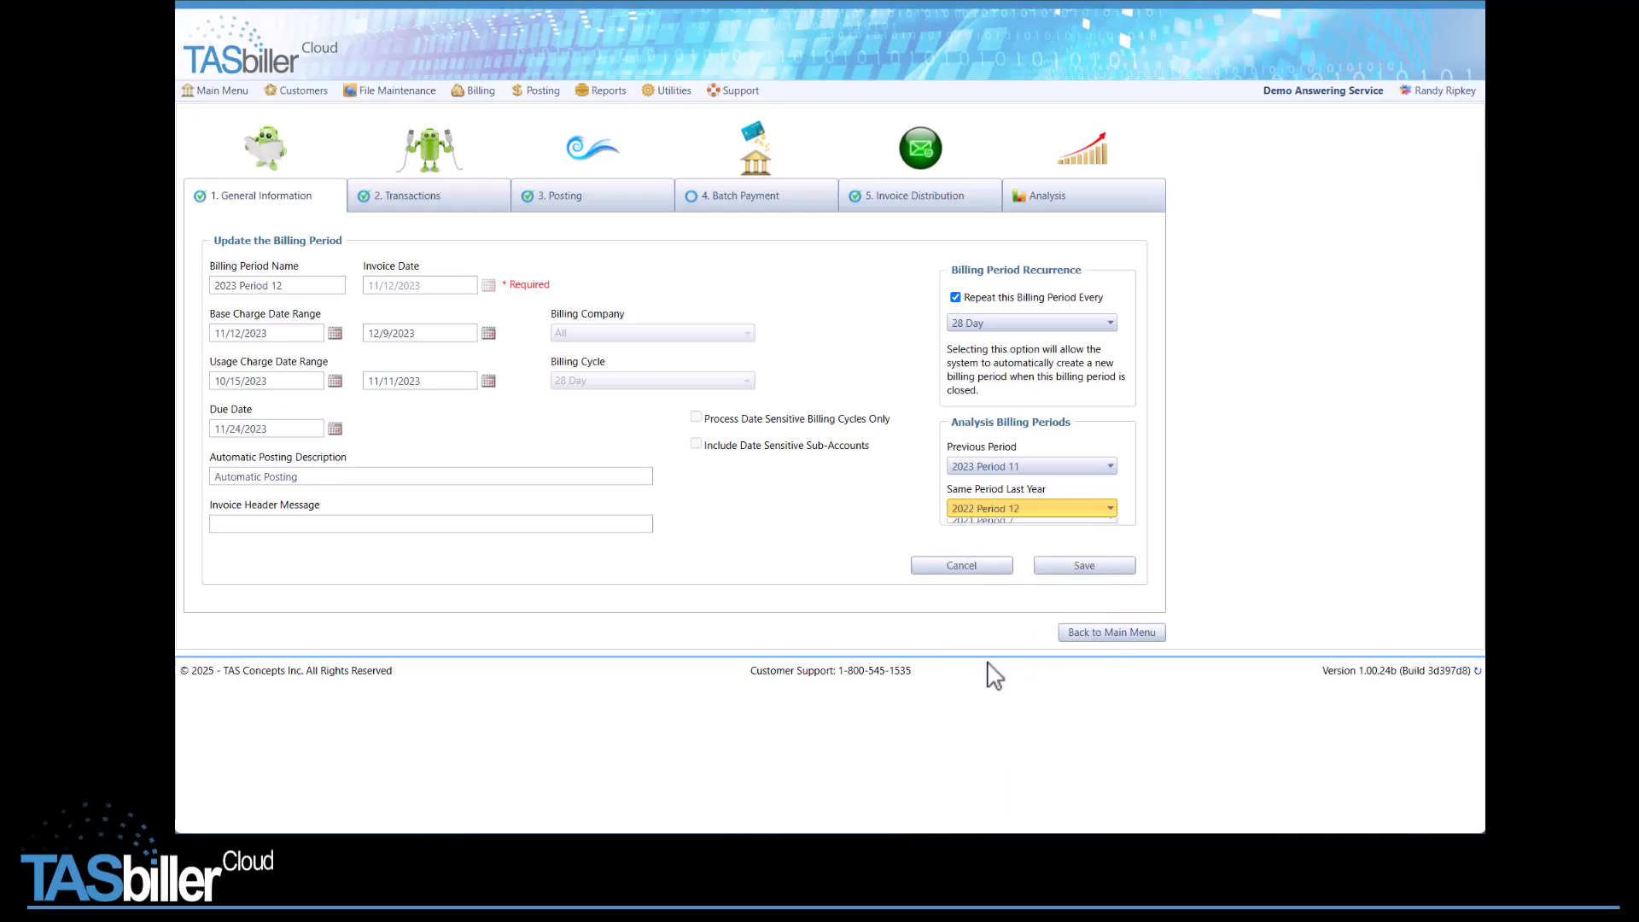
click(1073, 569)
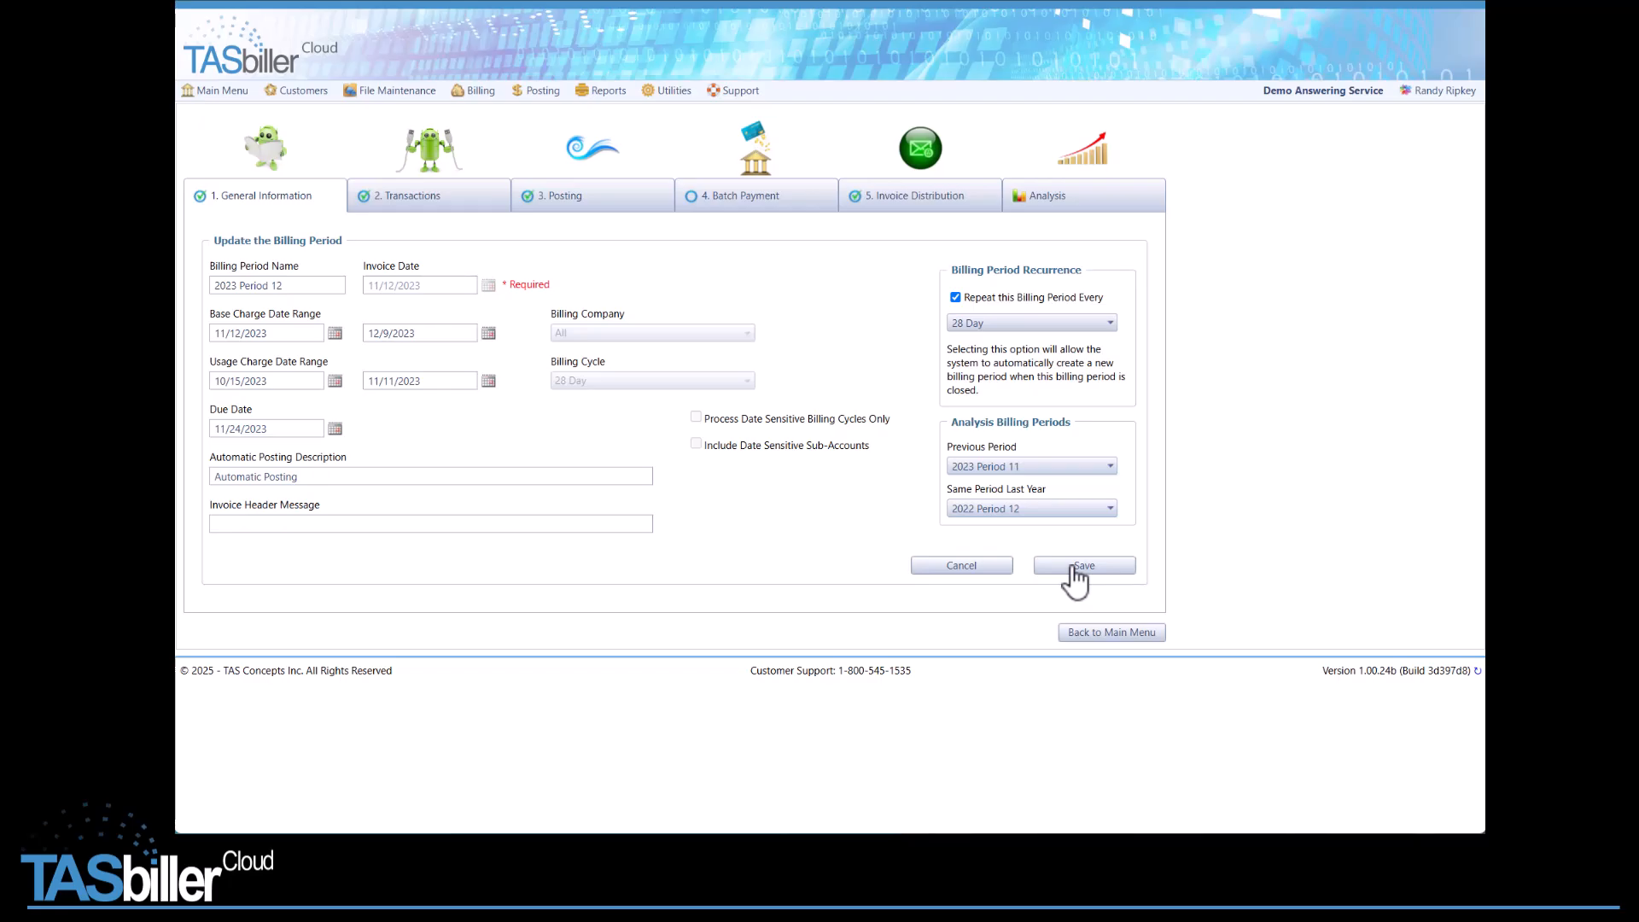
- View the period's posting results against last year, and sort the enlarged account comparison by Change and by Change %
click(639, 215)
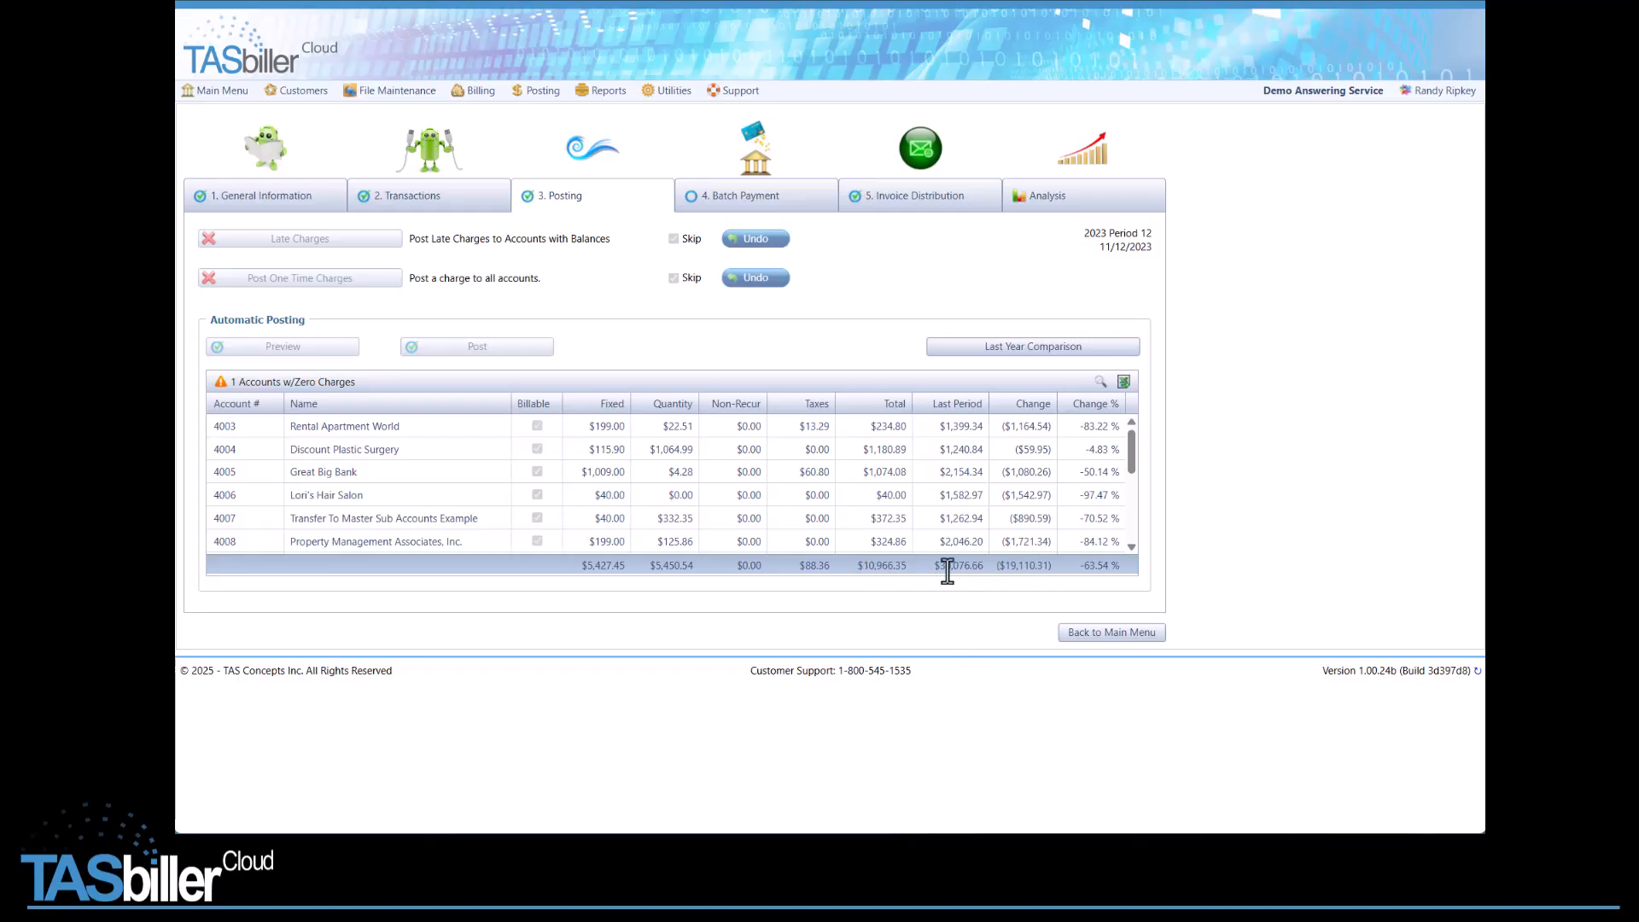
click(1048, 350)
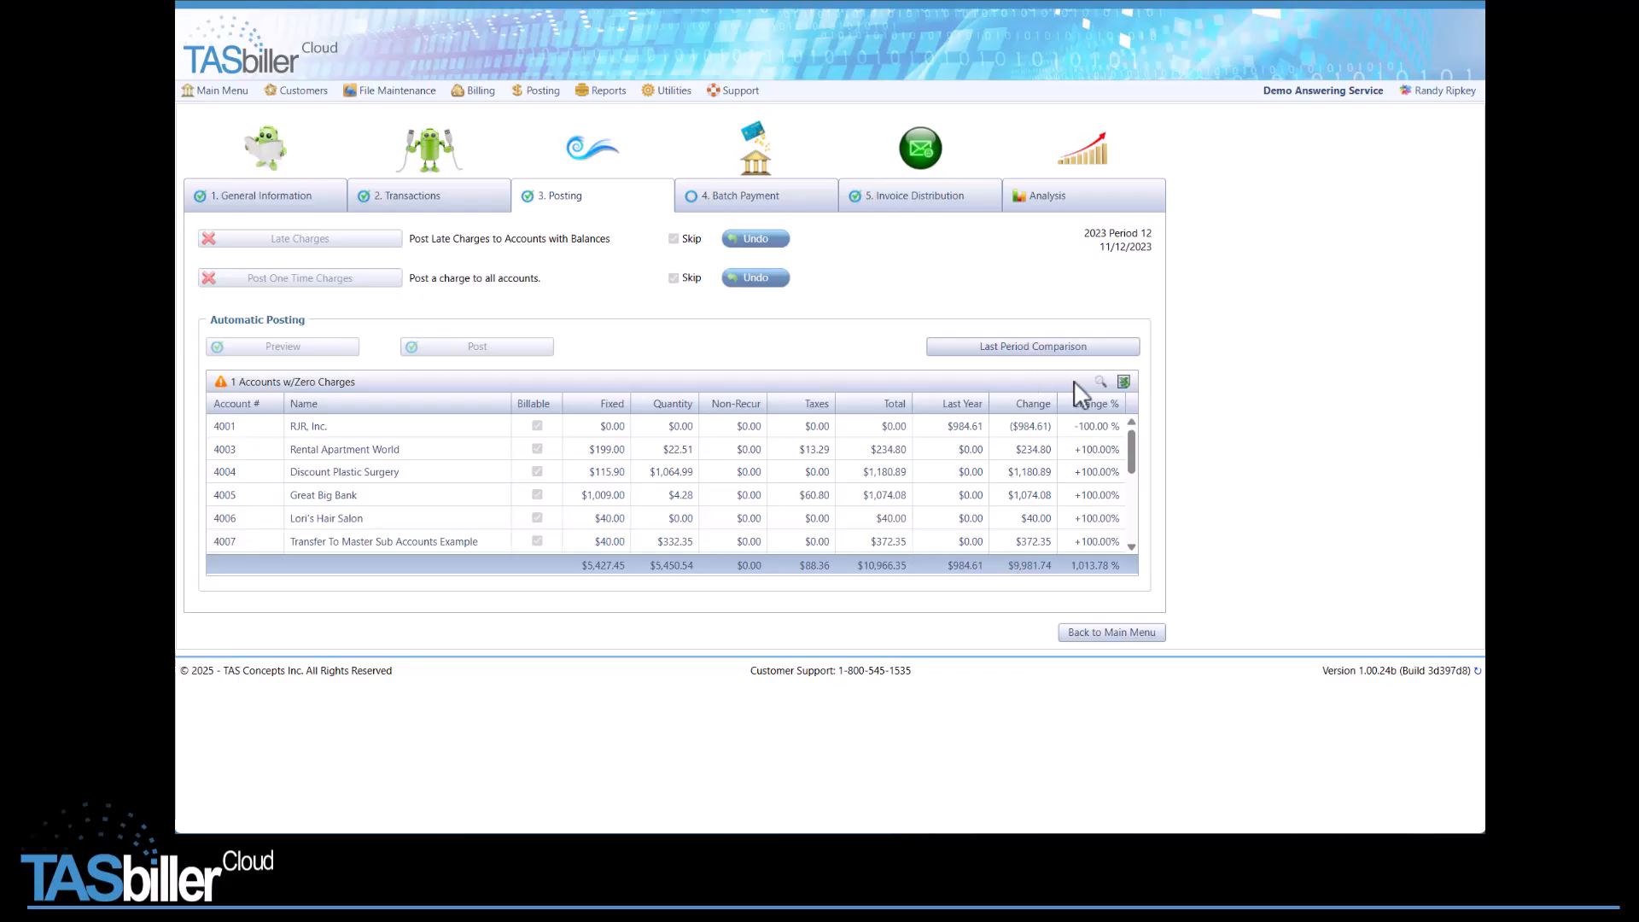
click(1101, 384)
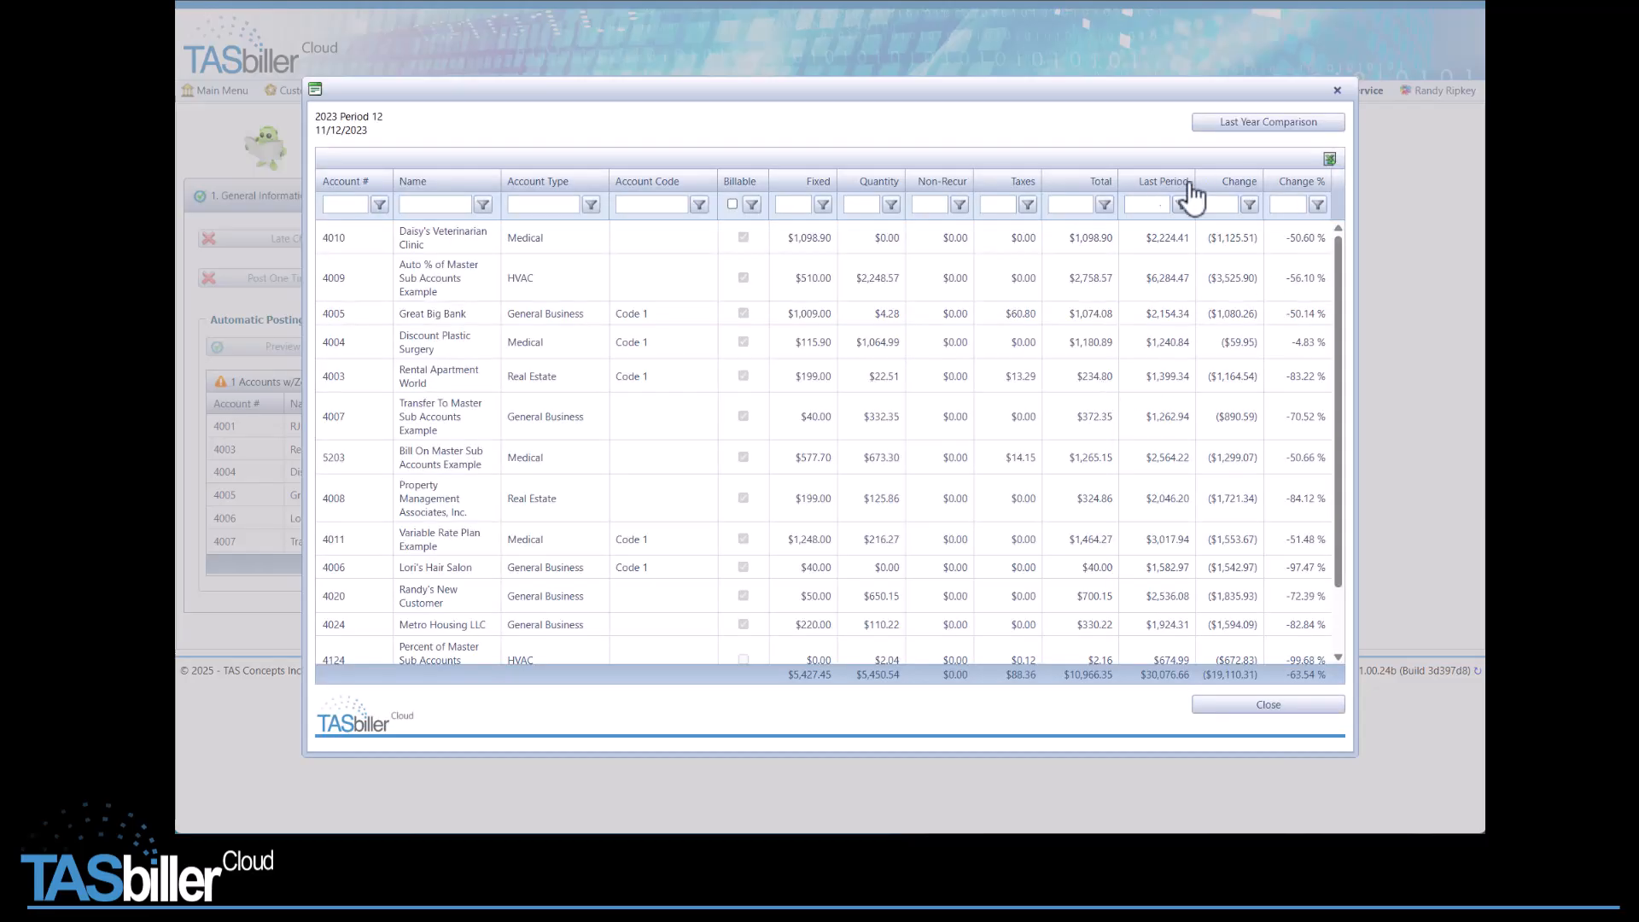
click(1231, 182)
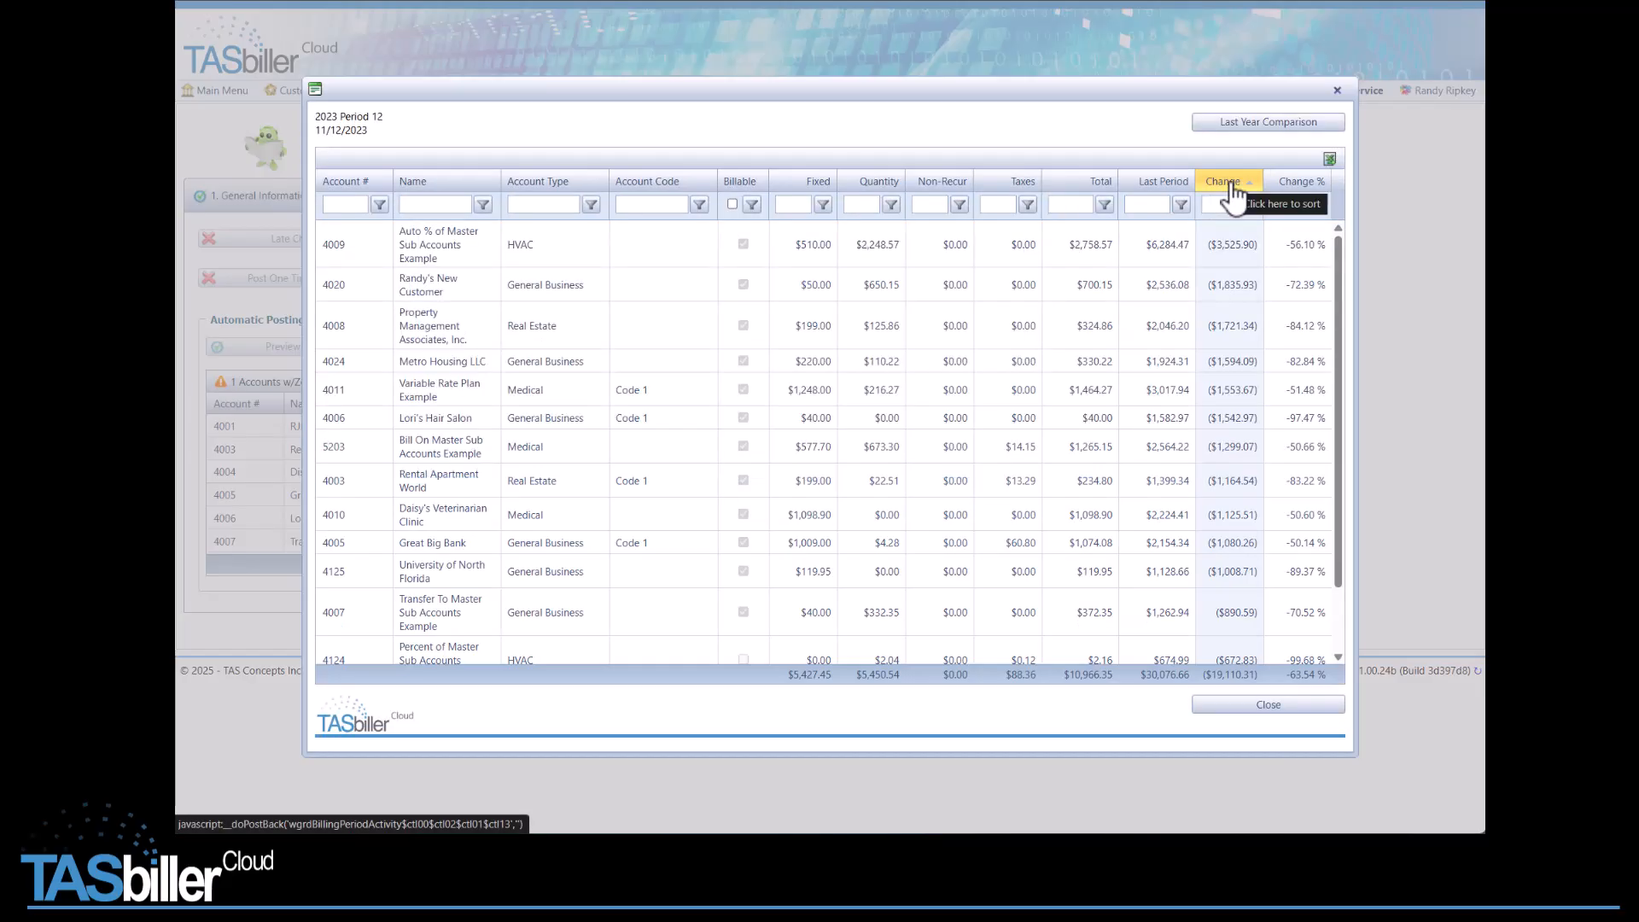
click(1292, 190)
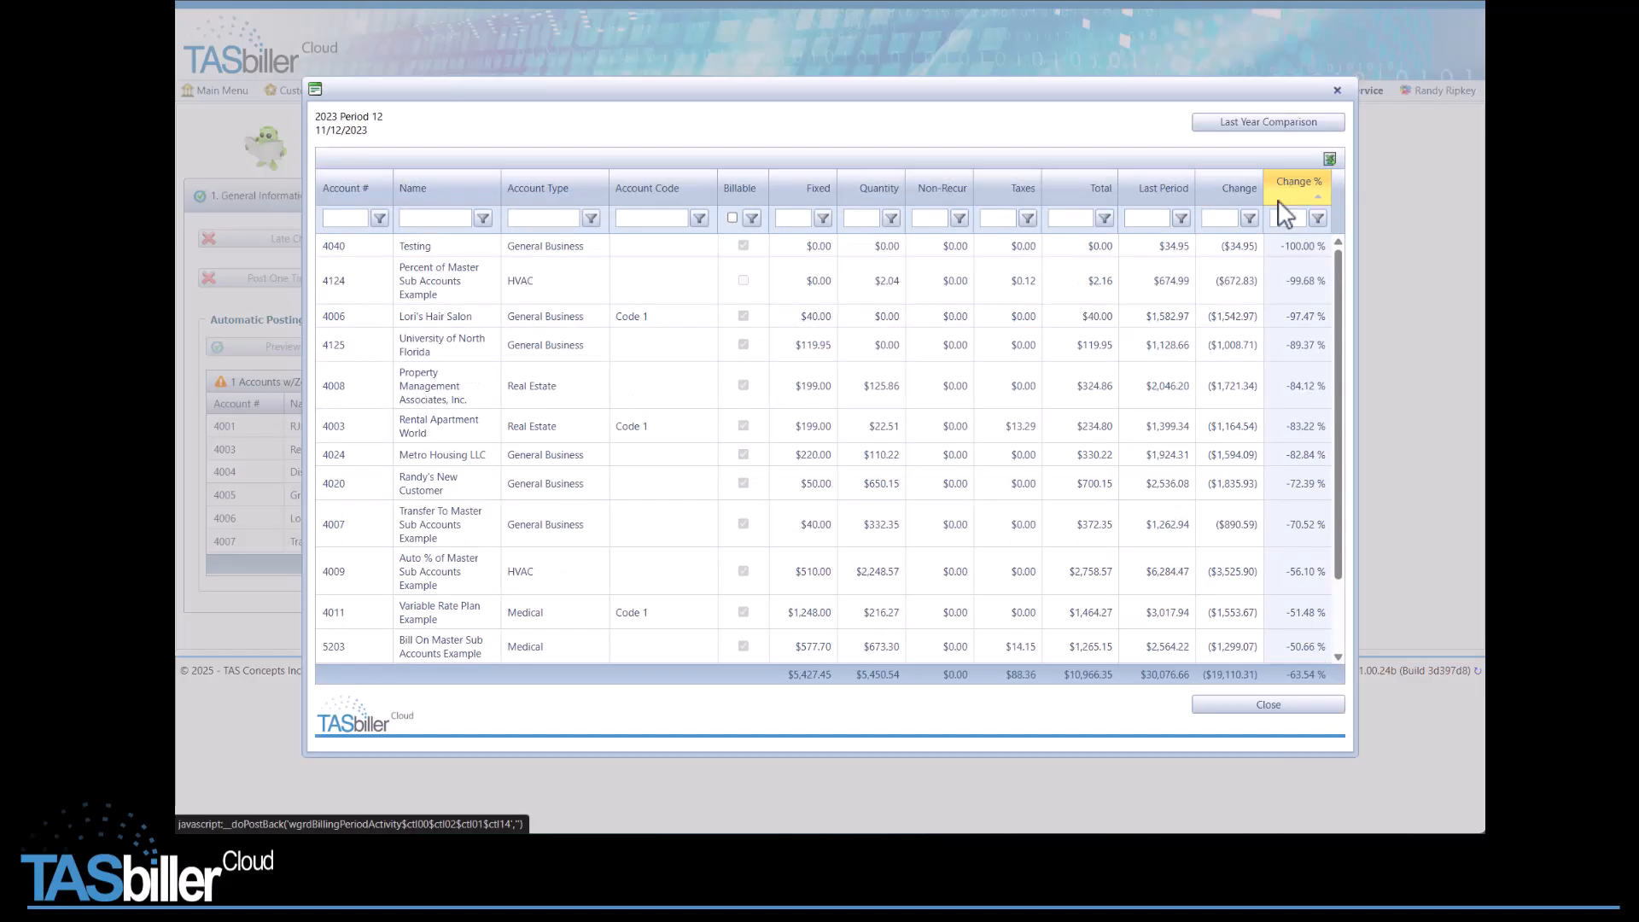
click(1281, 709)
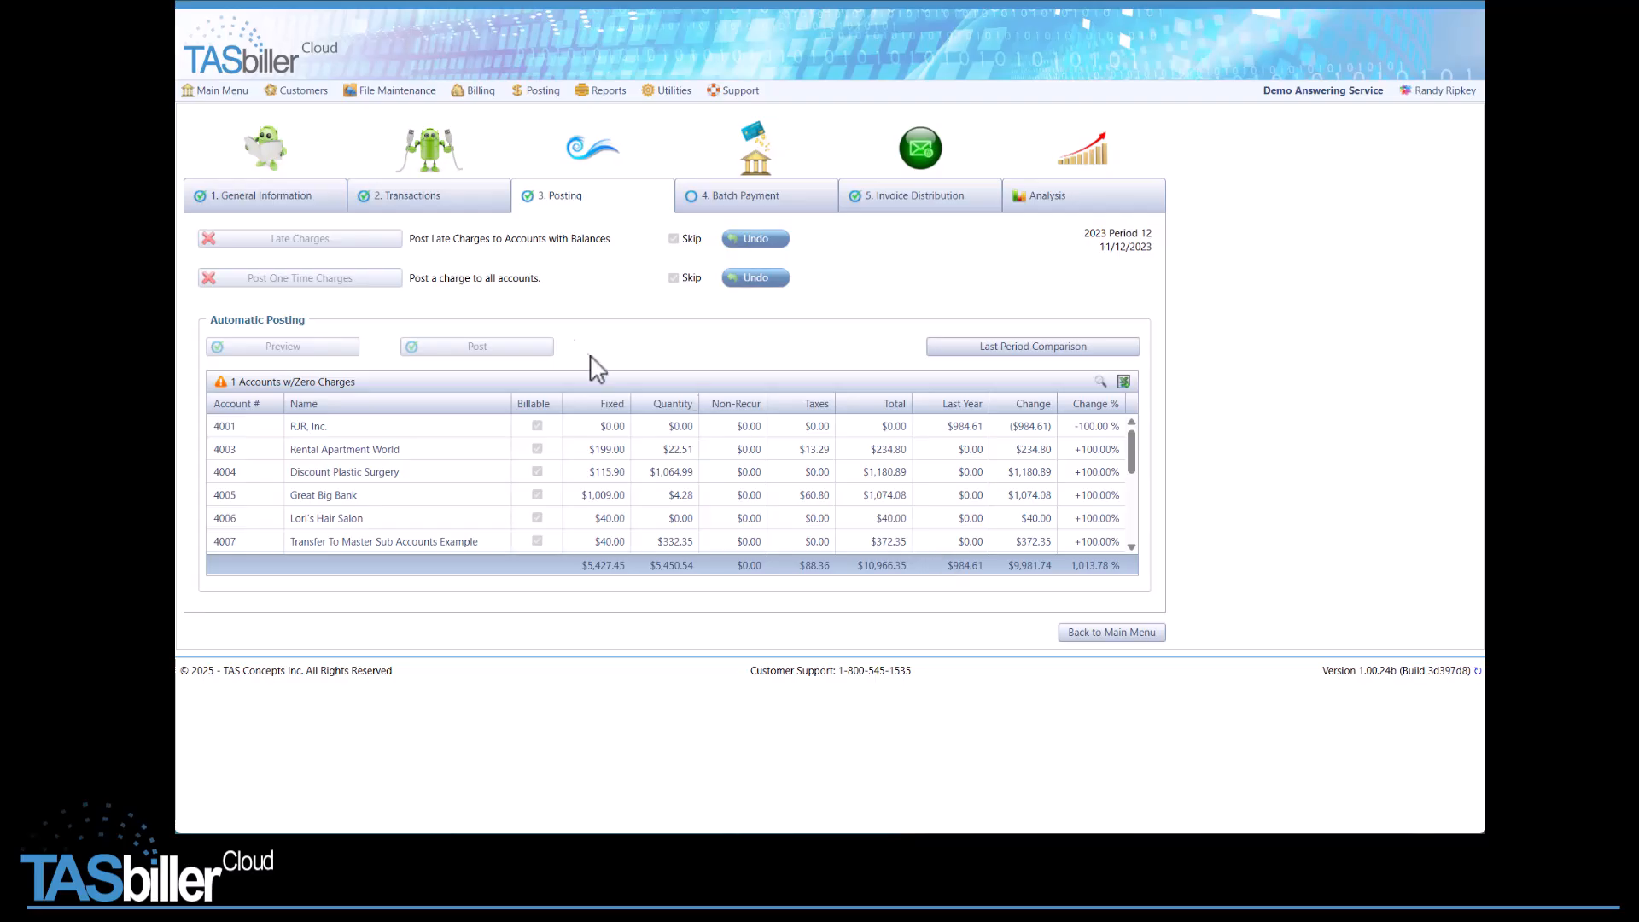
- In the 2023 Period 13 billing period, set Same Period Last Year to 2022 Period 13 and save
click(480, 91)
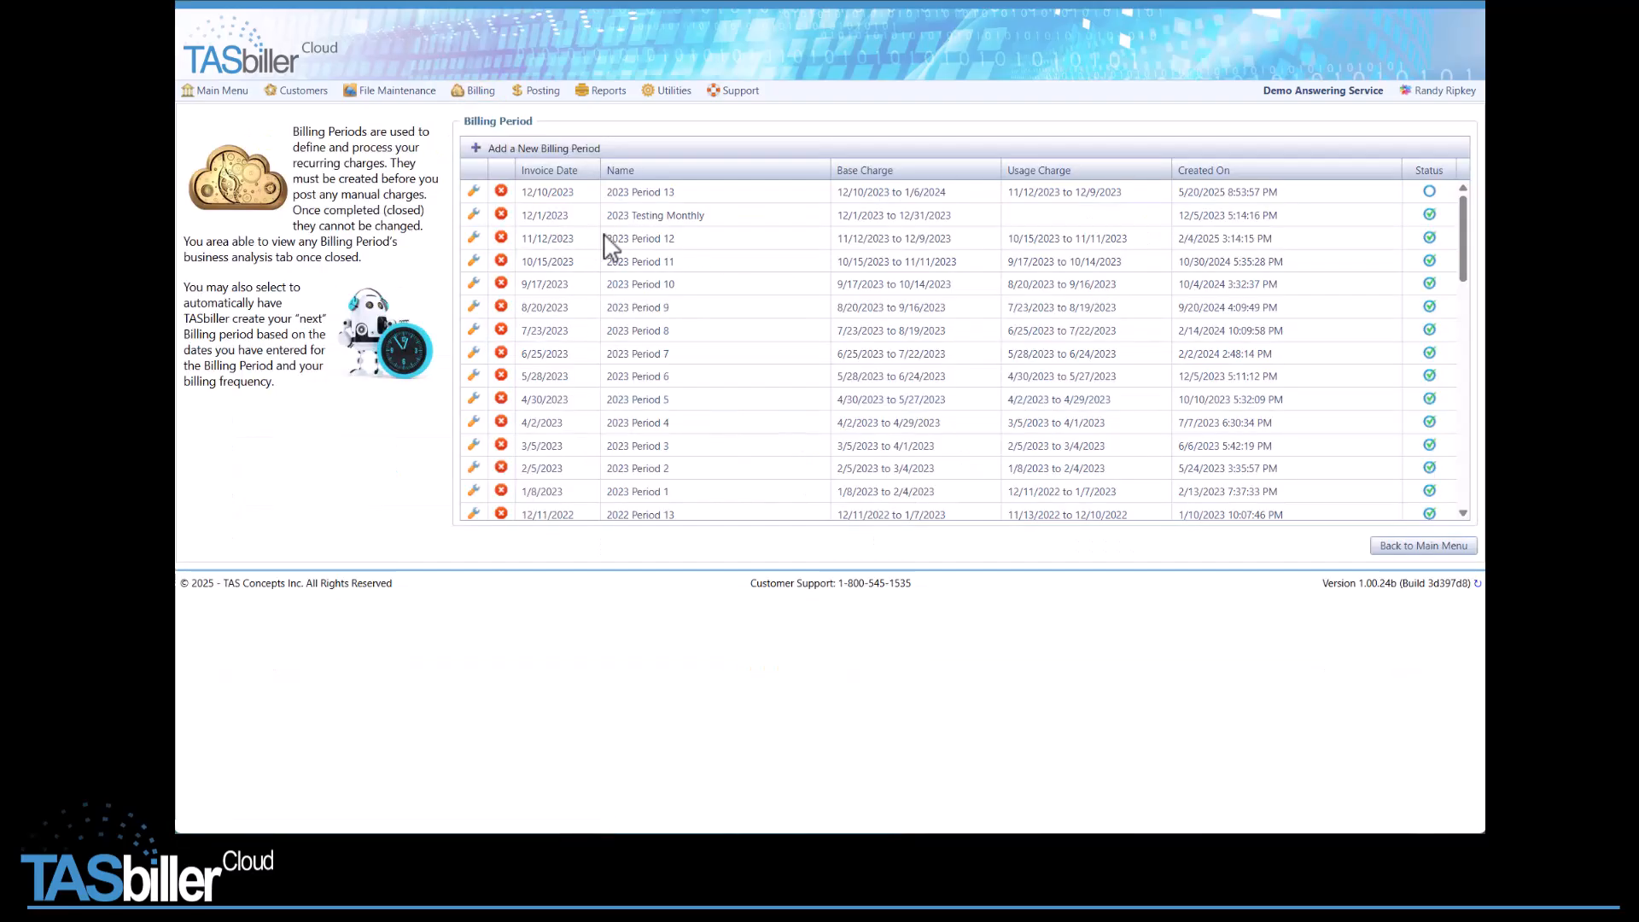
click(474, 192)
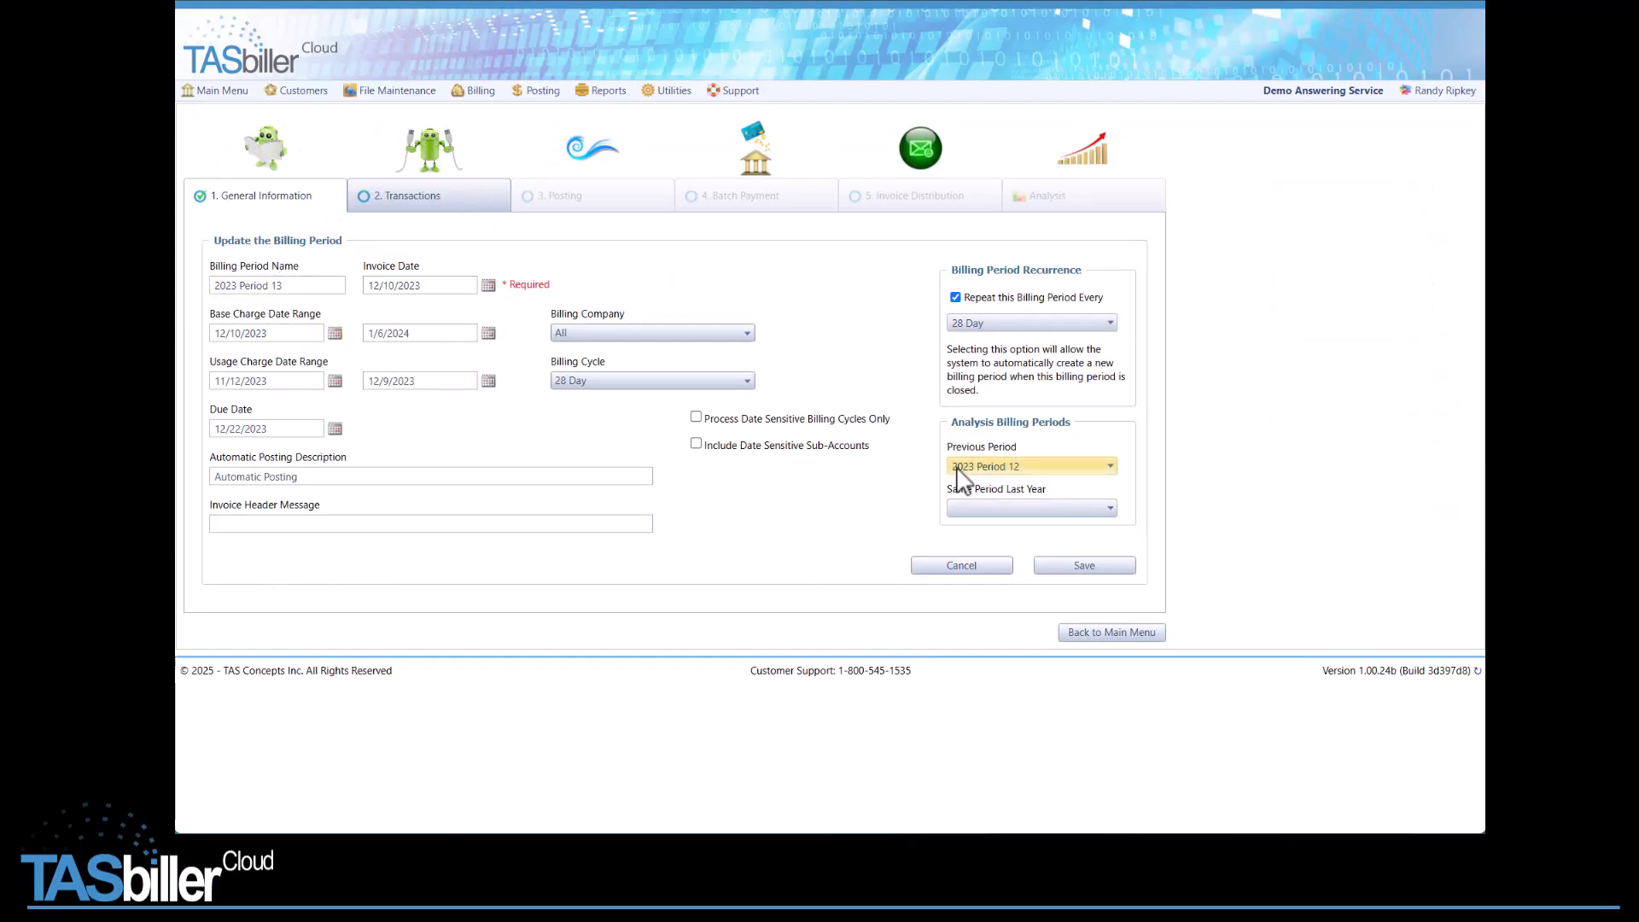
click(996, 508)
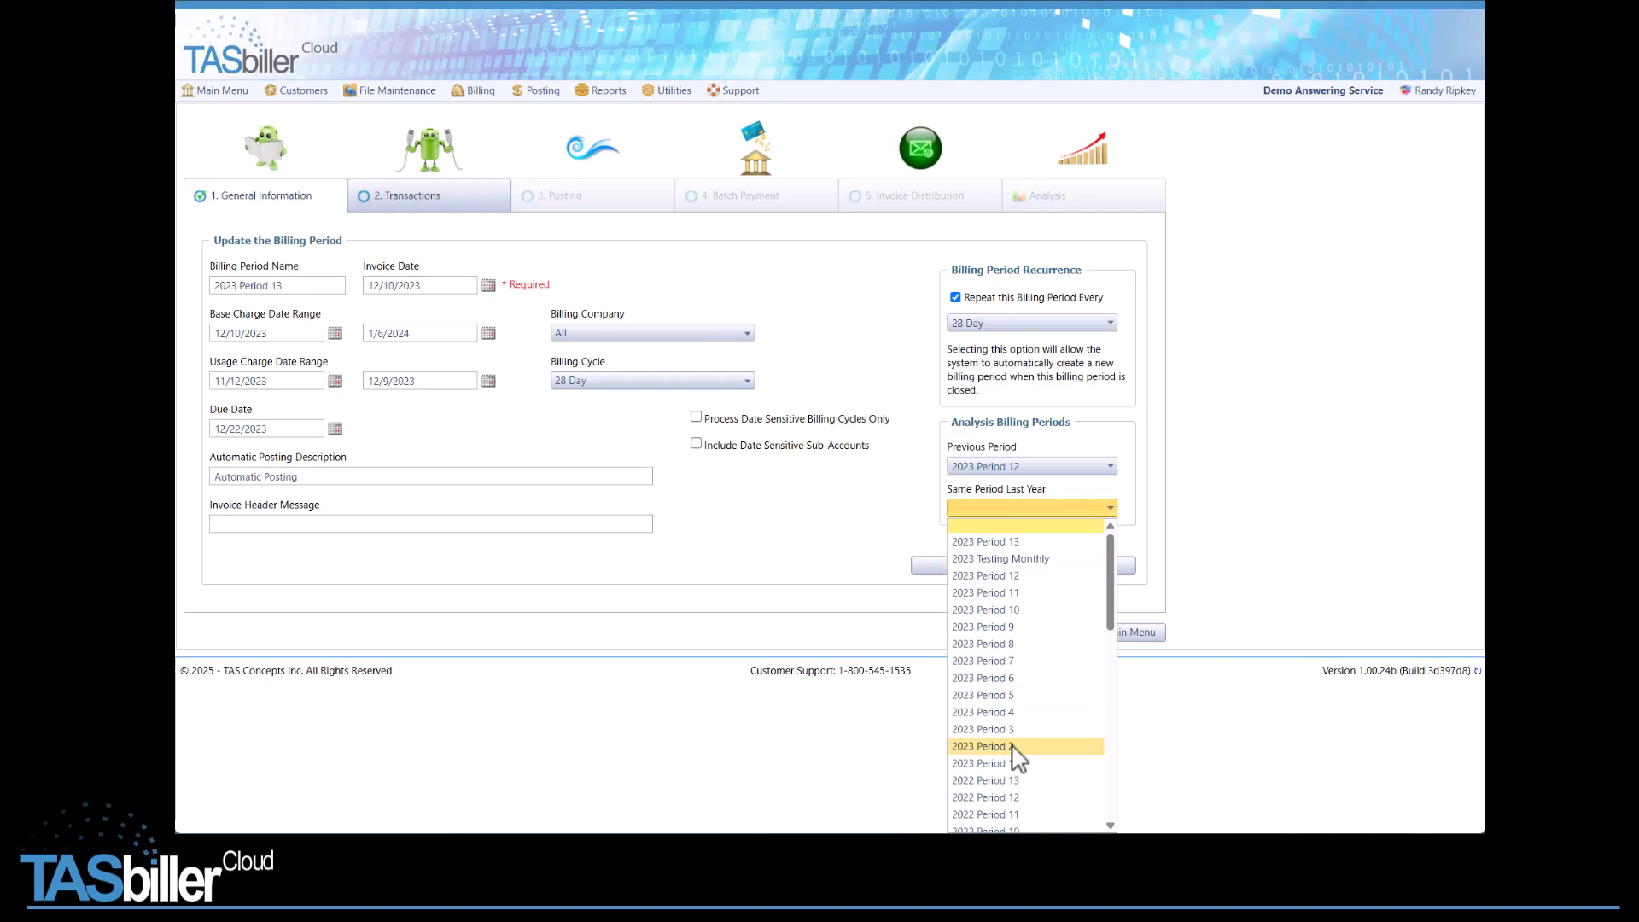
scroll(1017, 755, down, 1)
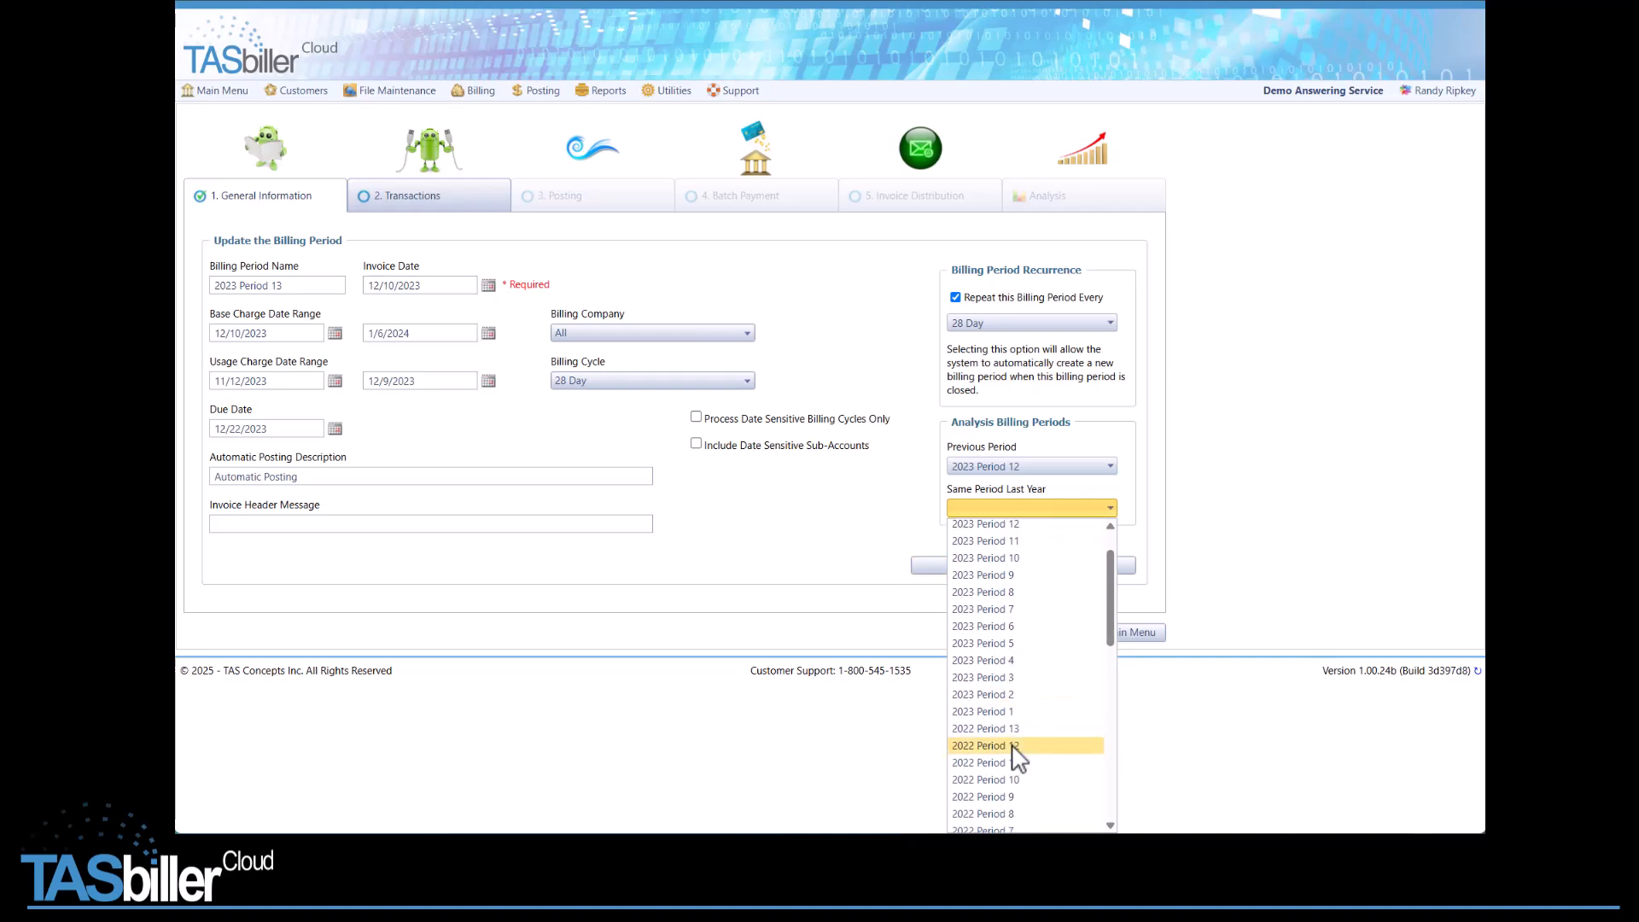
click(993, 733)
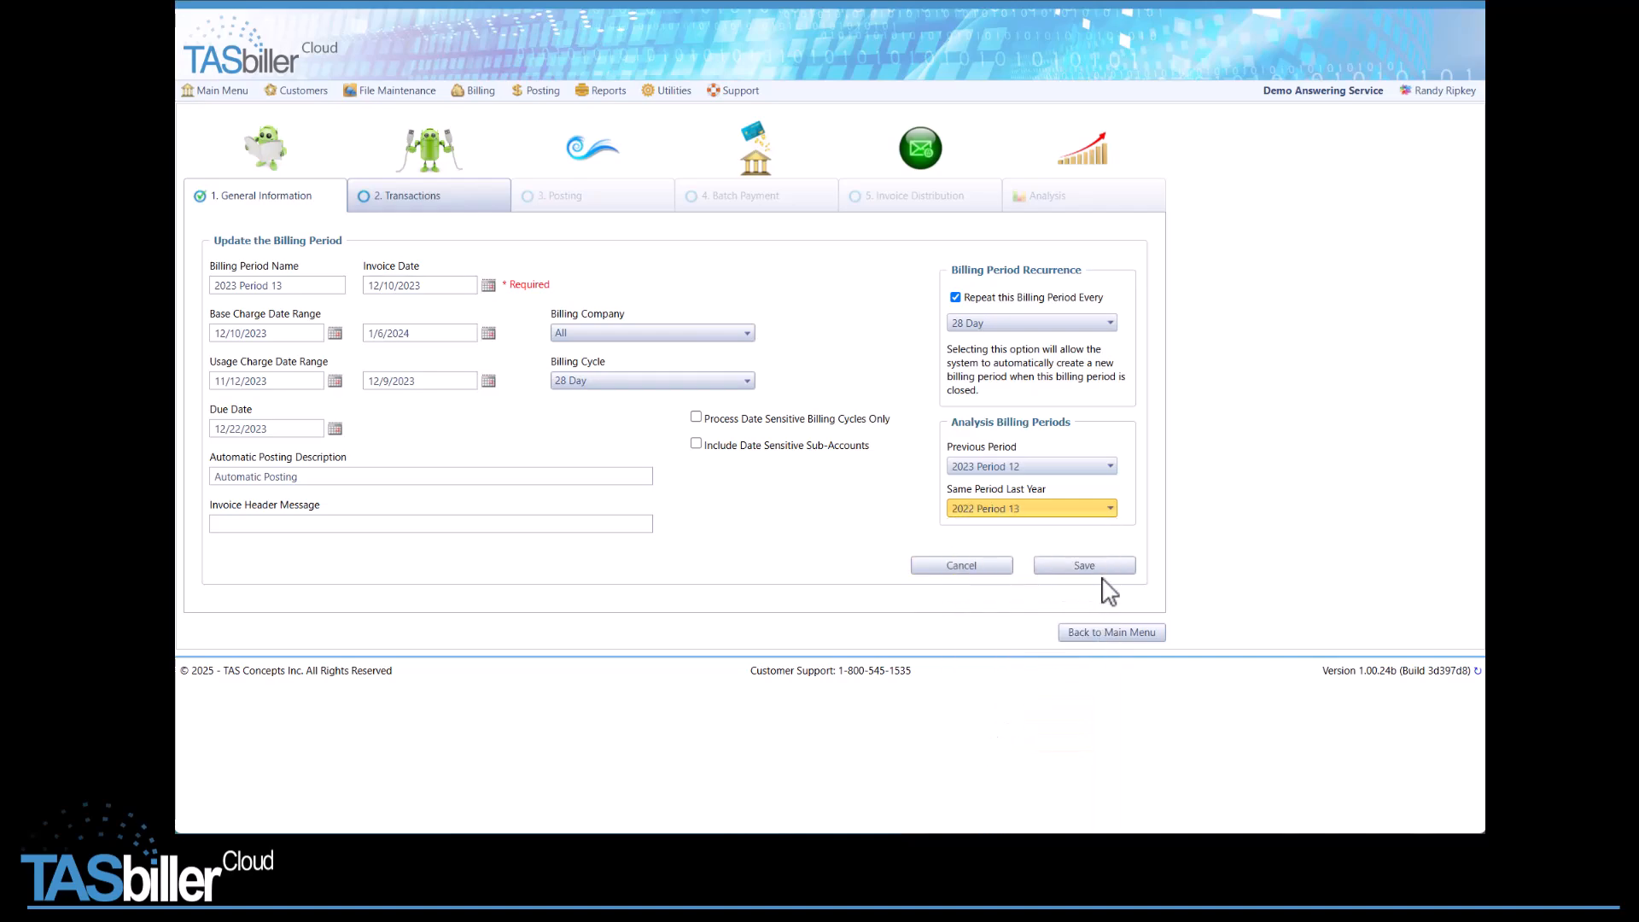
click(1100, 569)
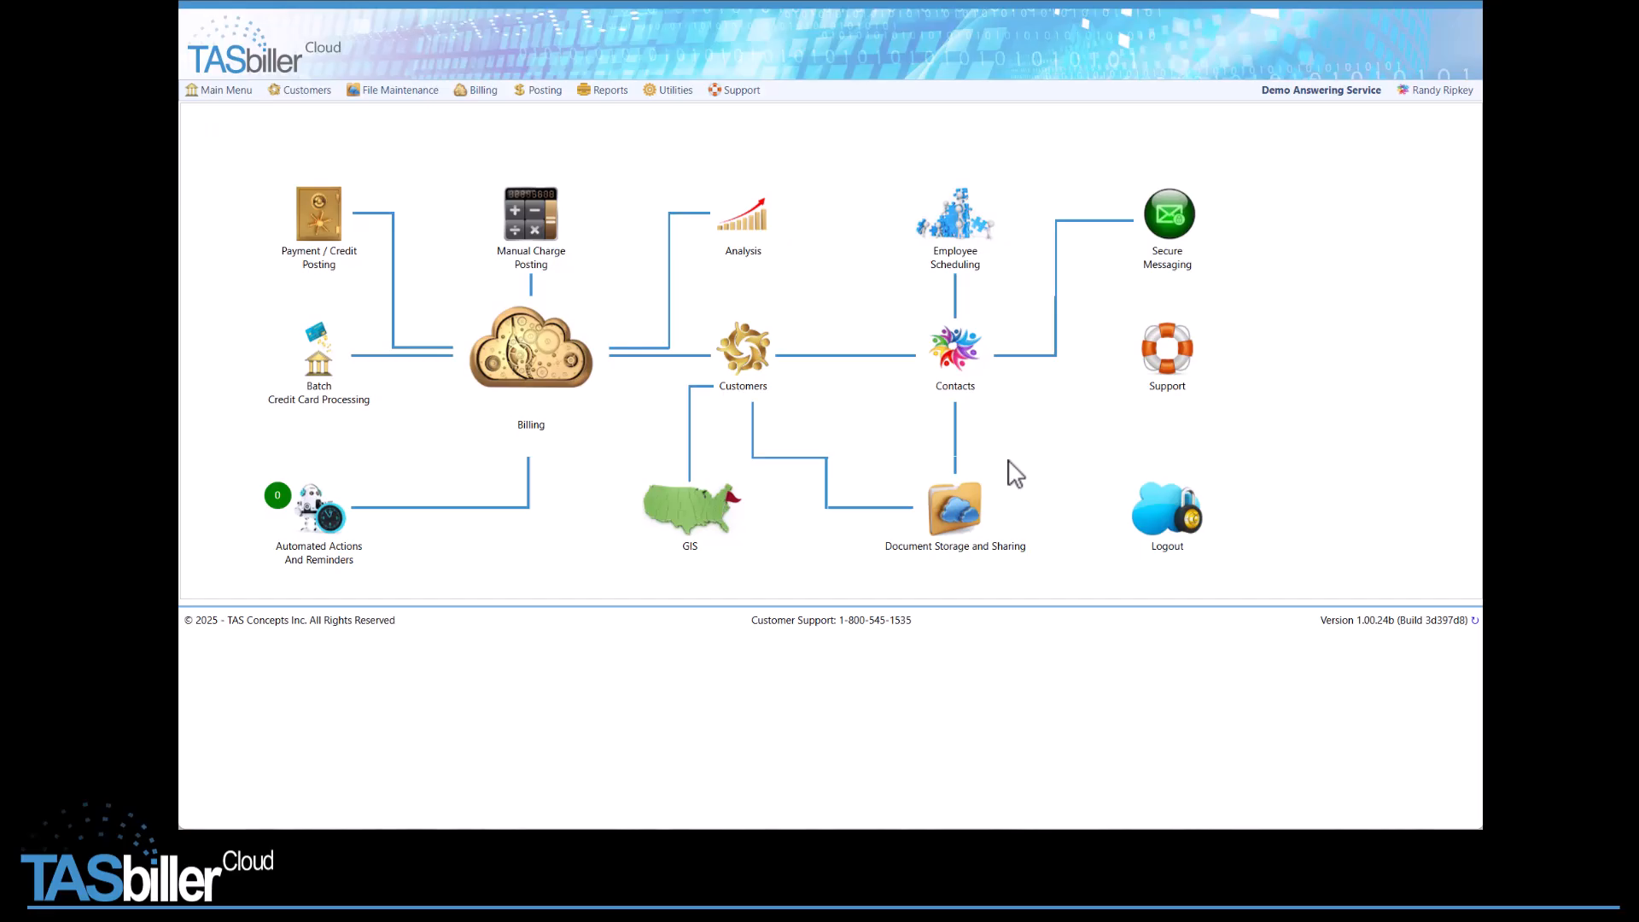
- In Document Storage and Sharing, browse the shared documents folder and view the contents of Template Related Documents and Graphics
click(963, 523)
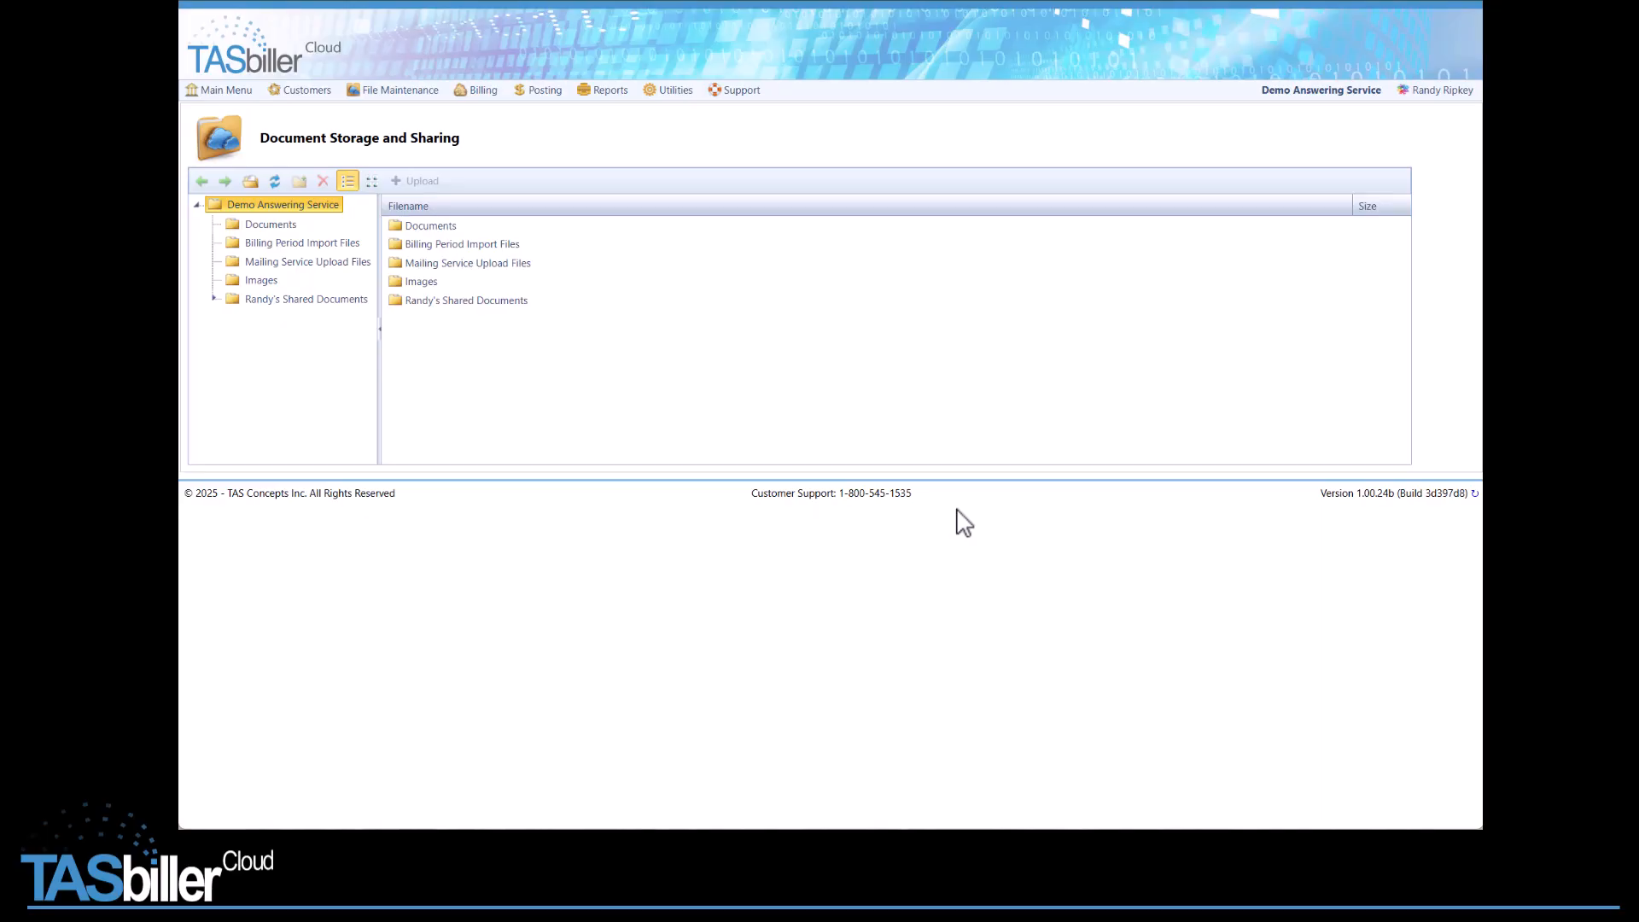
double_click(401, 303)
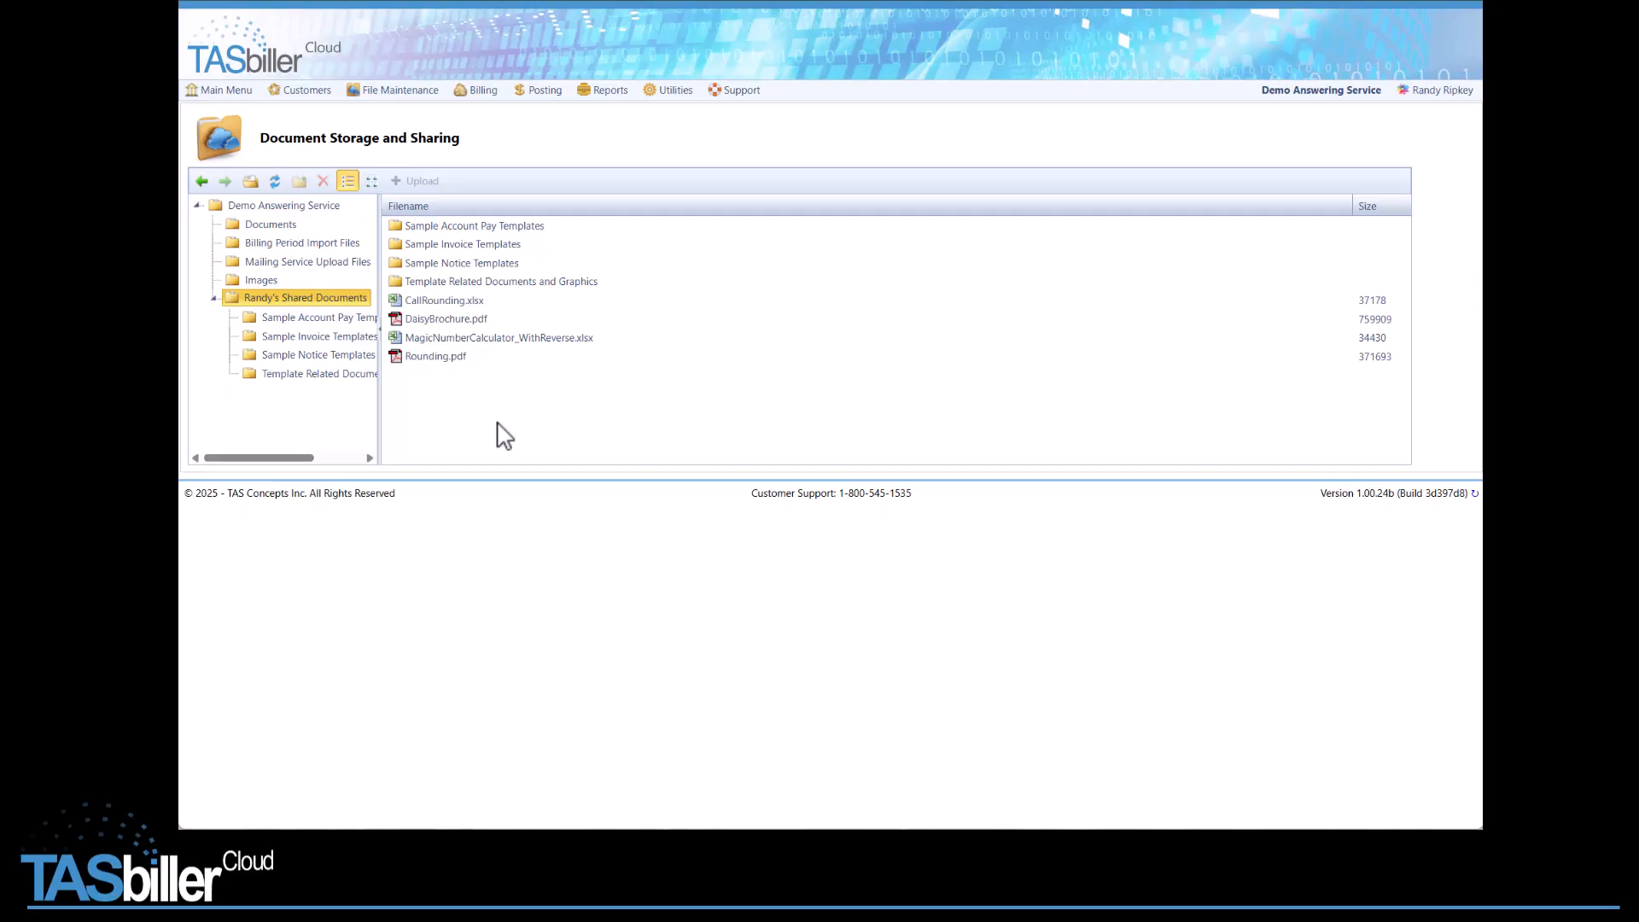
click(397, 339)
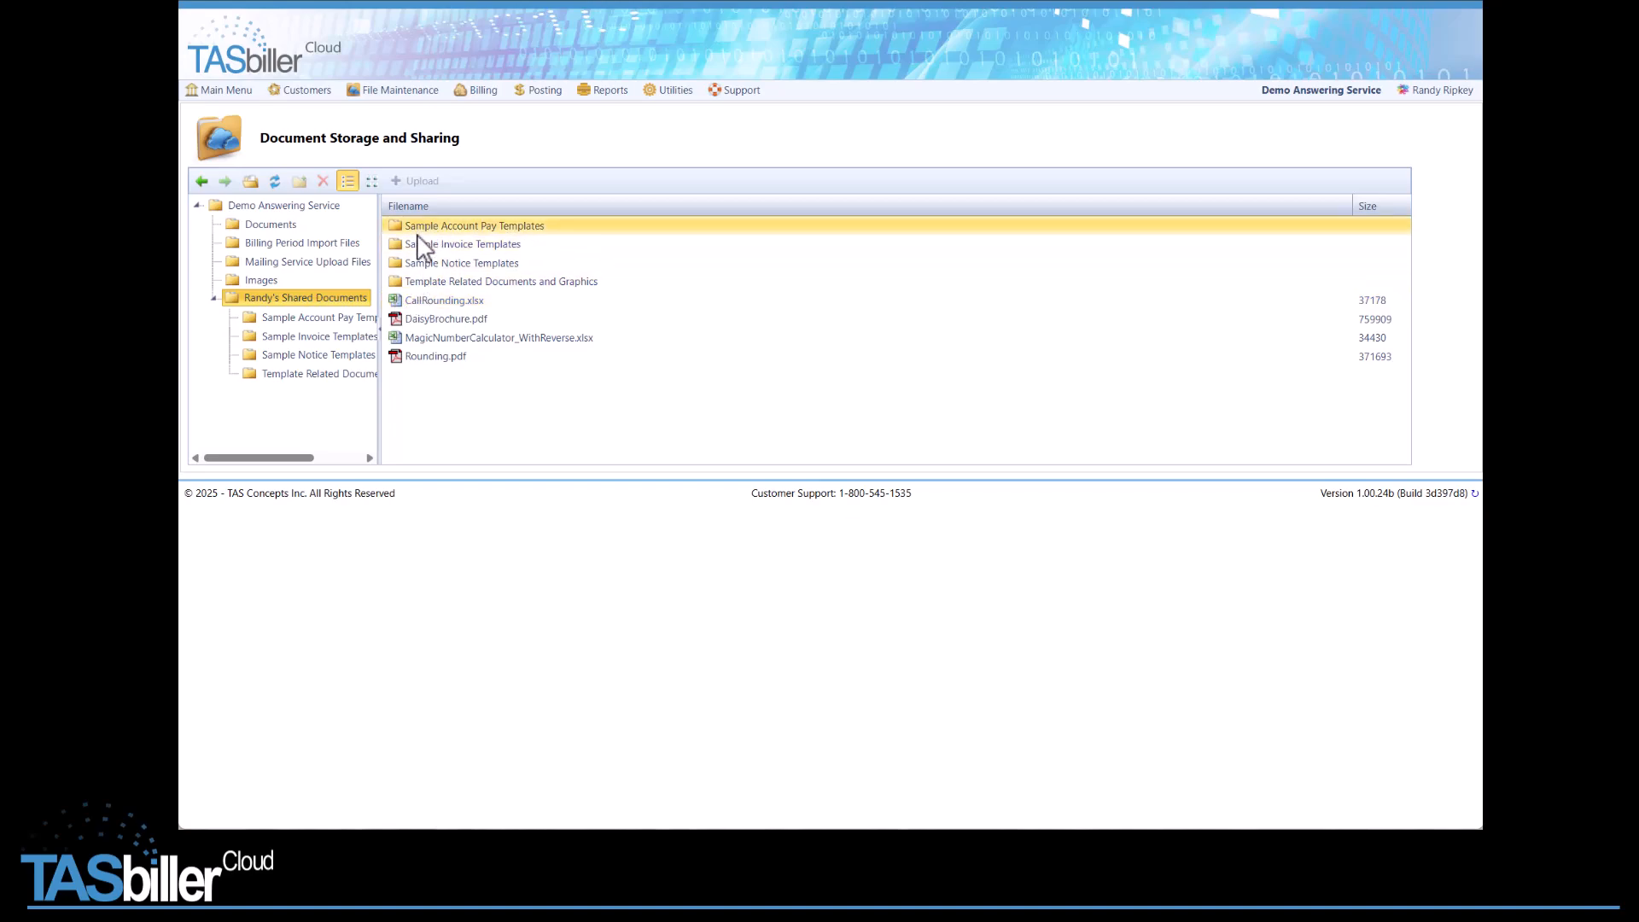
double_click(395, 286)
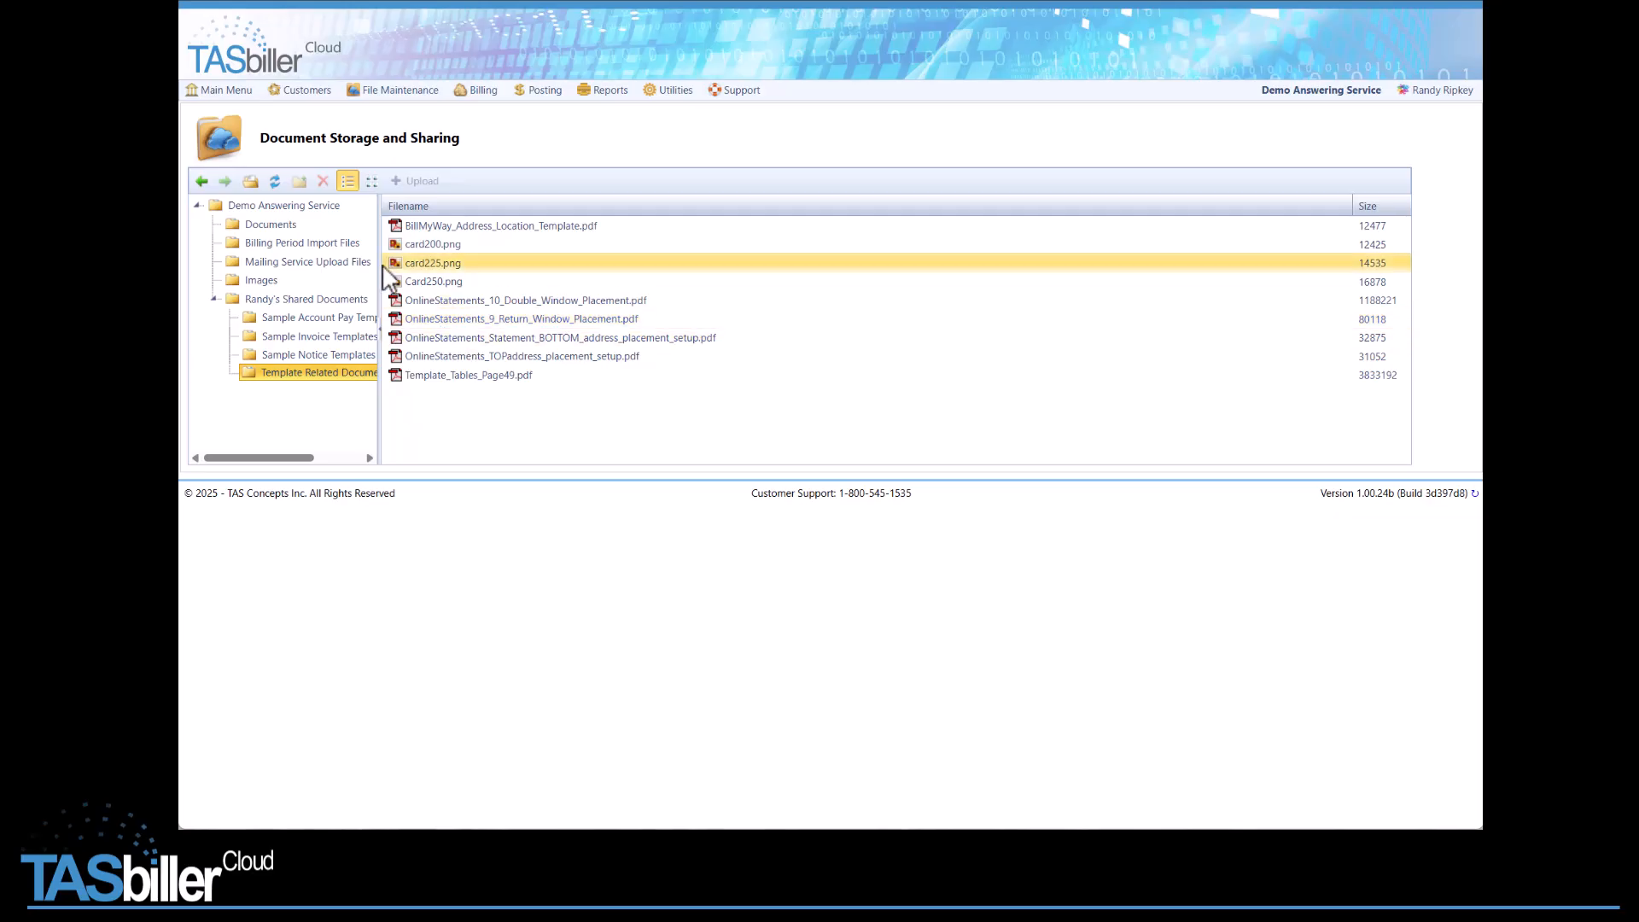
click(202, 184)
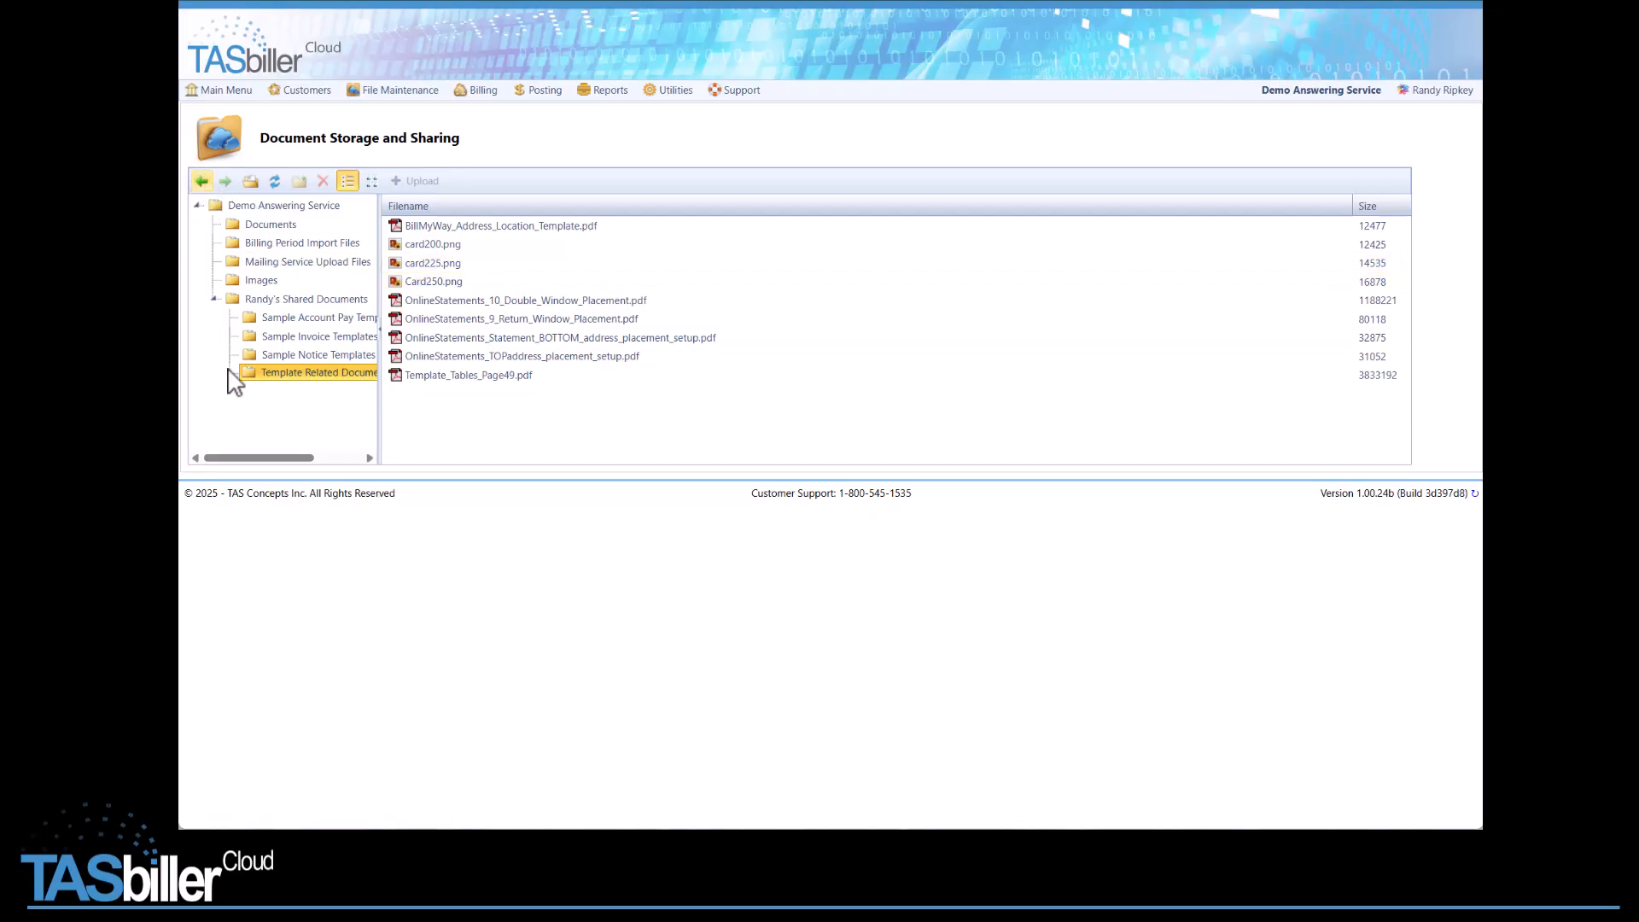
- Download SampleBalanceForwardCoverLetter.xml from the Sample Notice Templates folder and check for it in the Downloads folder
click(263, 355)
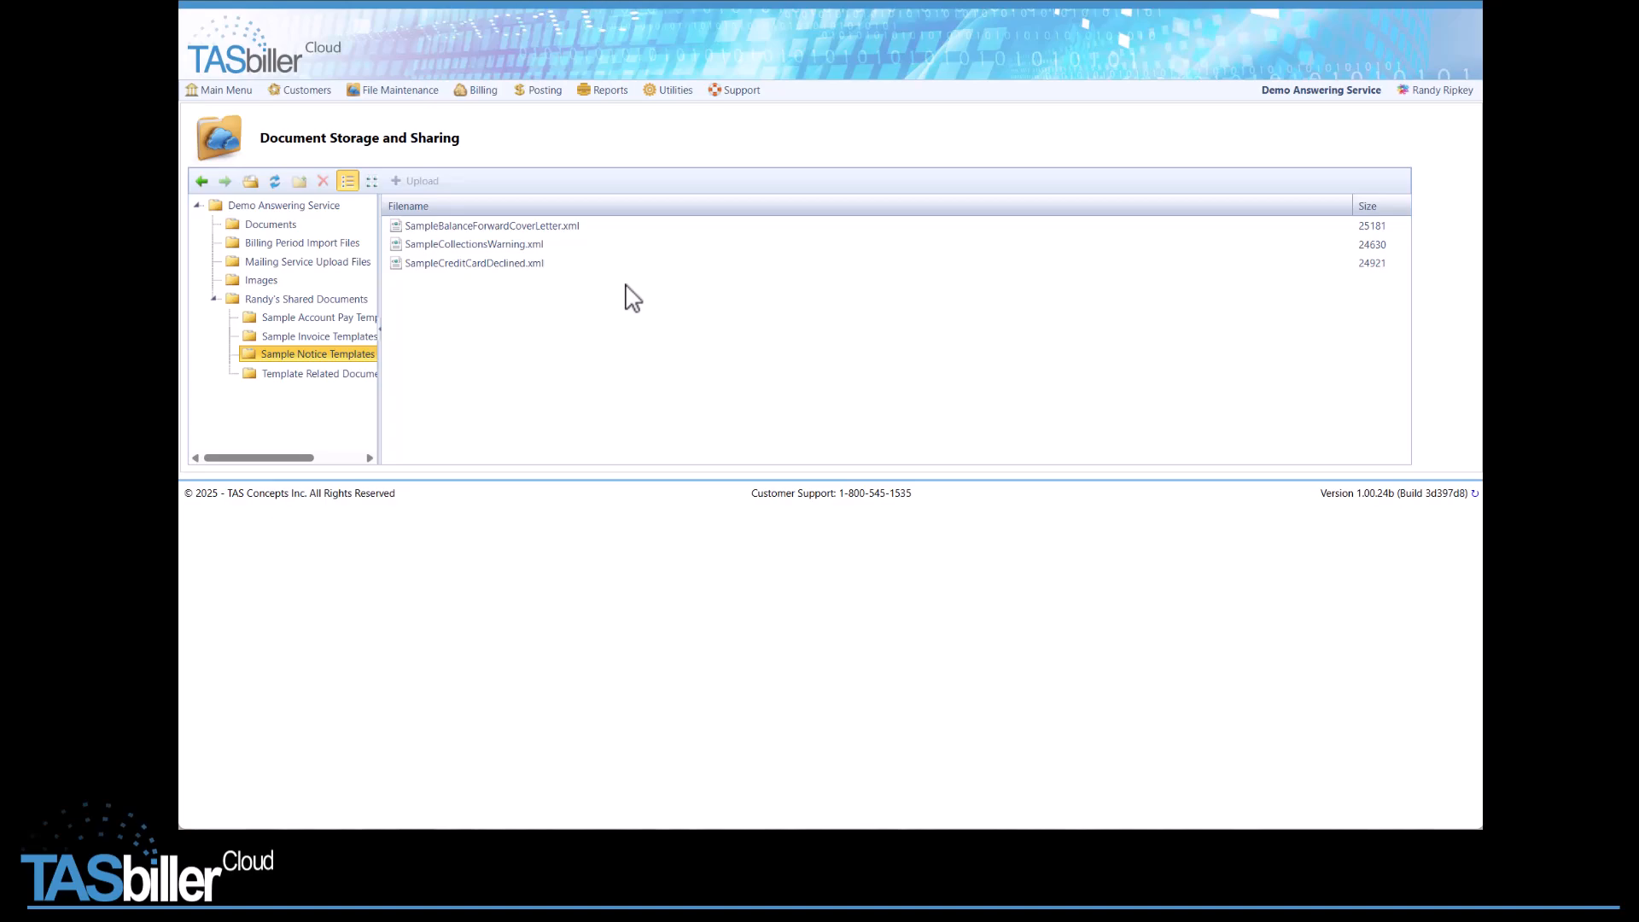
click(399, 229)
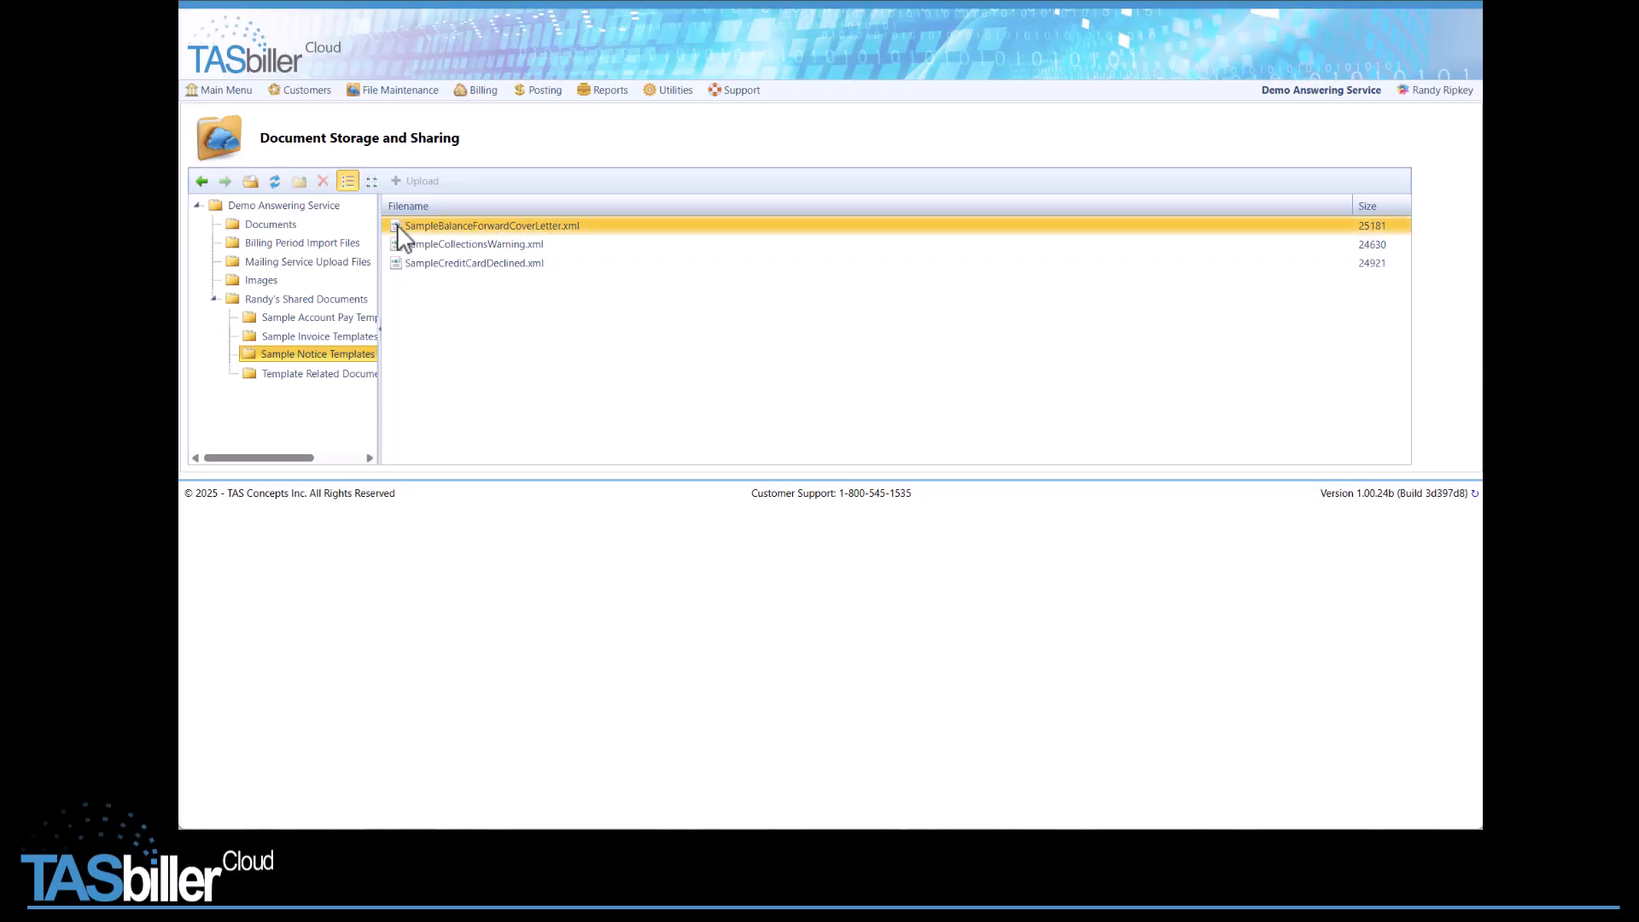
double_click(399, 227)
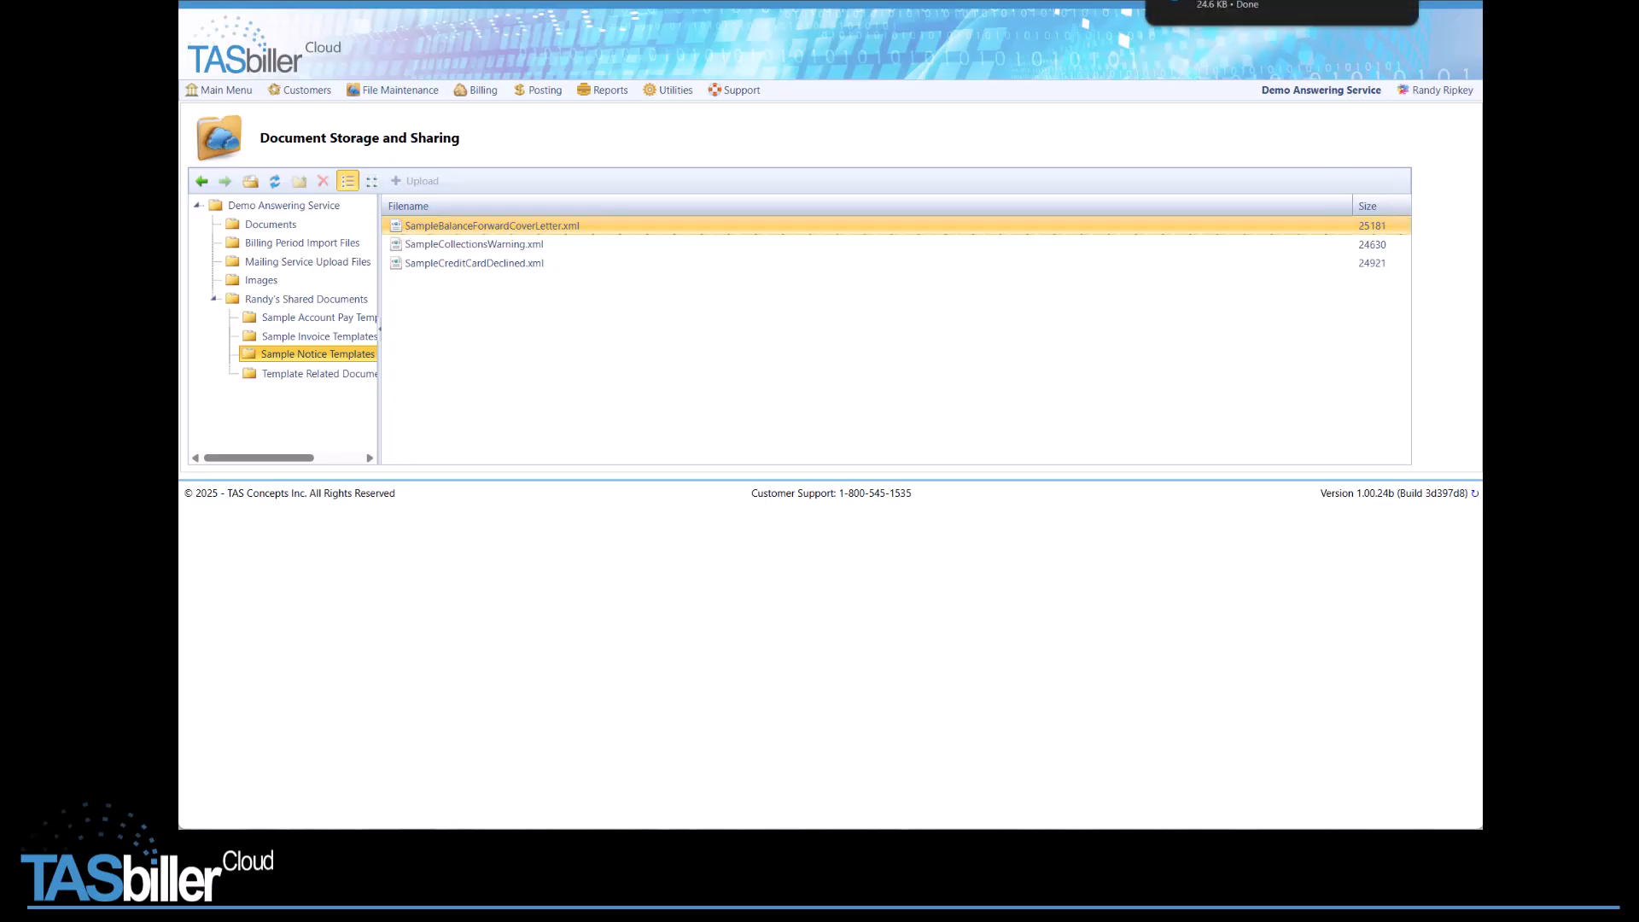
drag(179, 39, 594, 209)
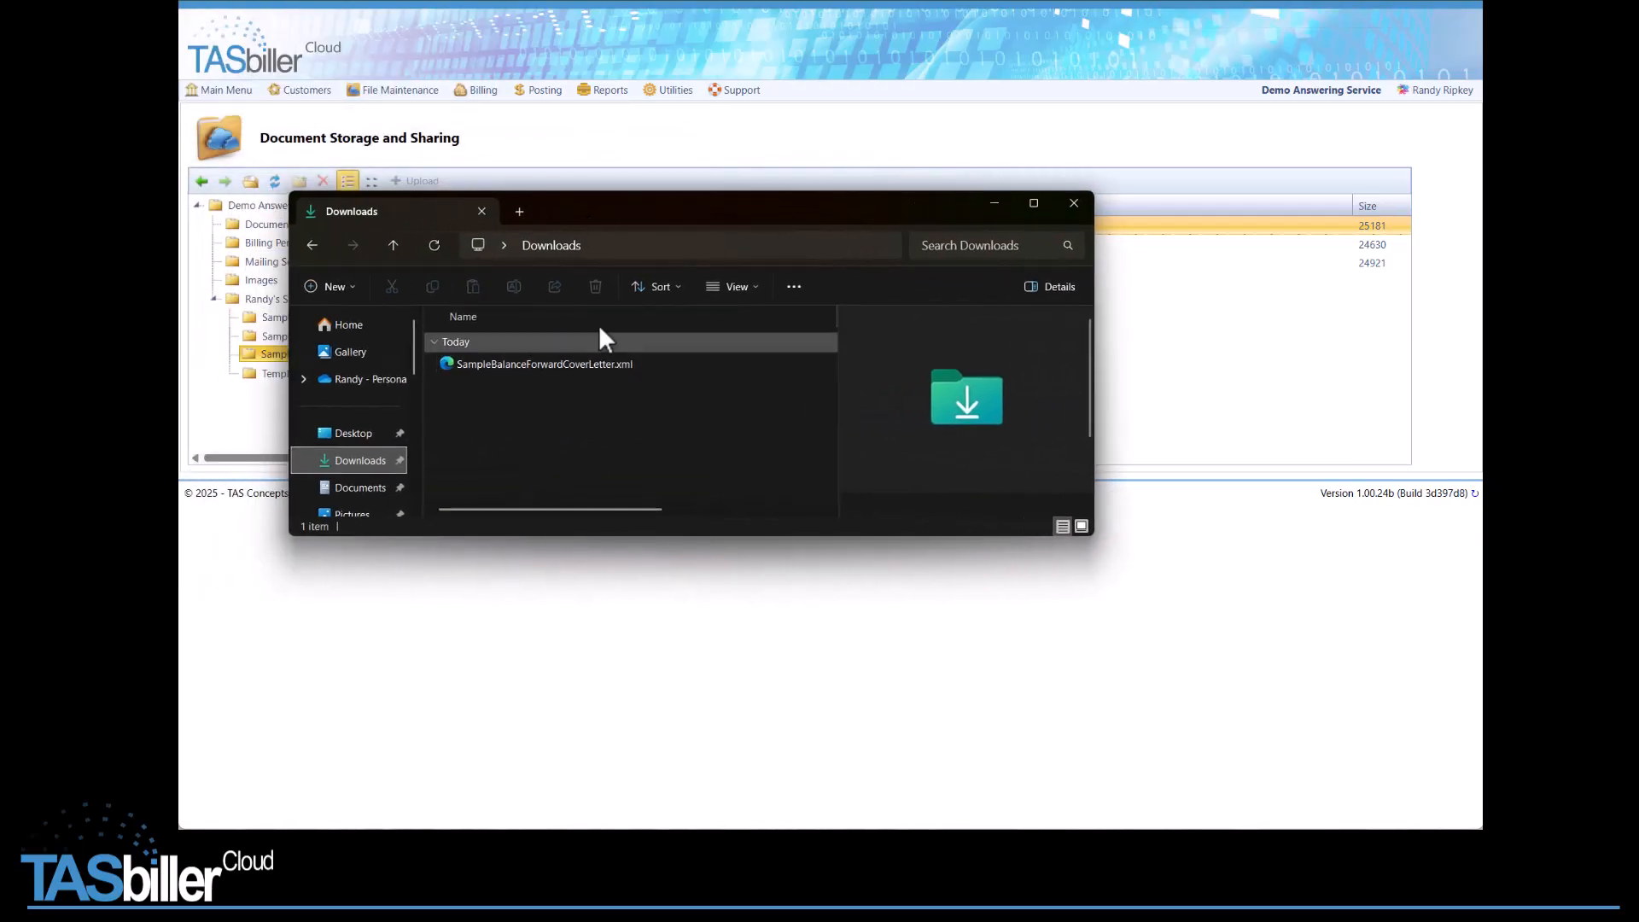
drag(783, 202, 178, 25)
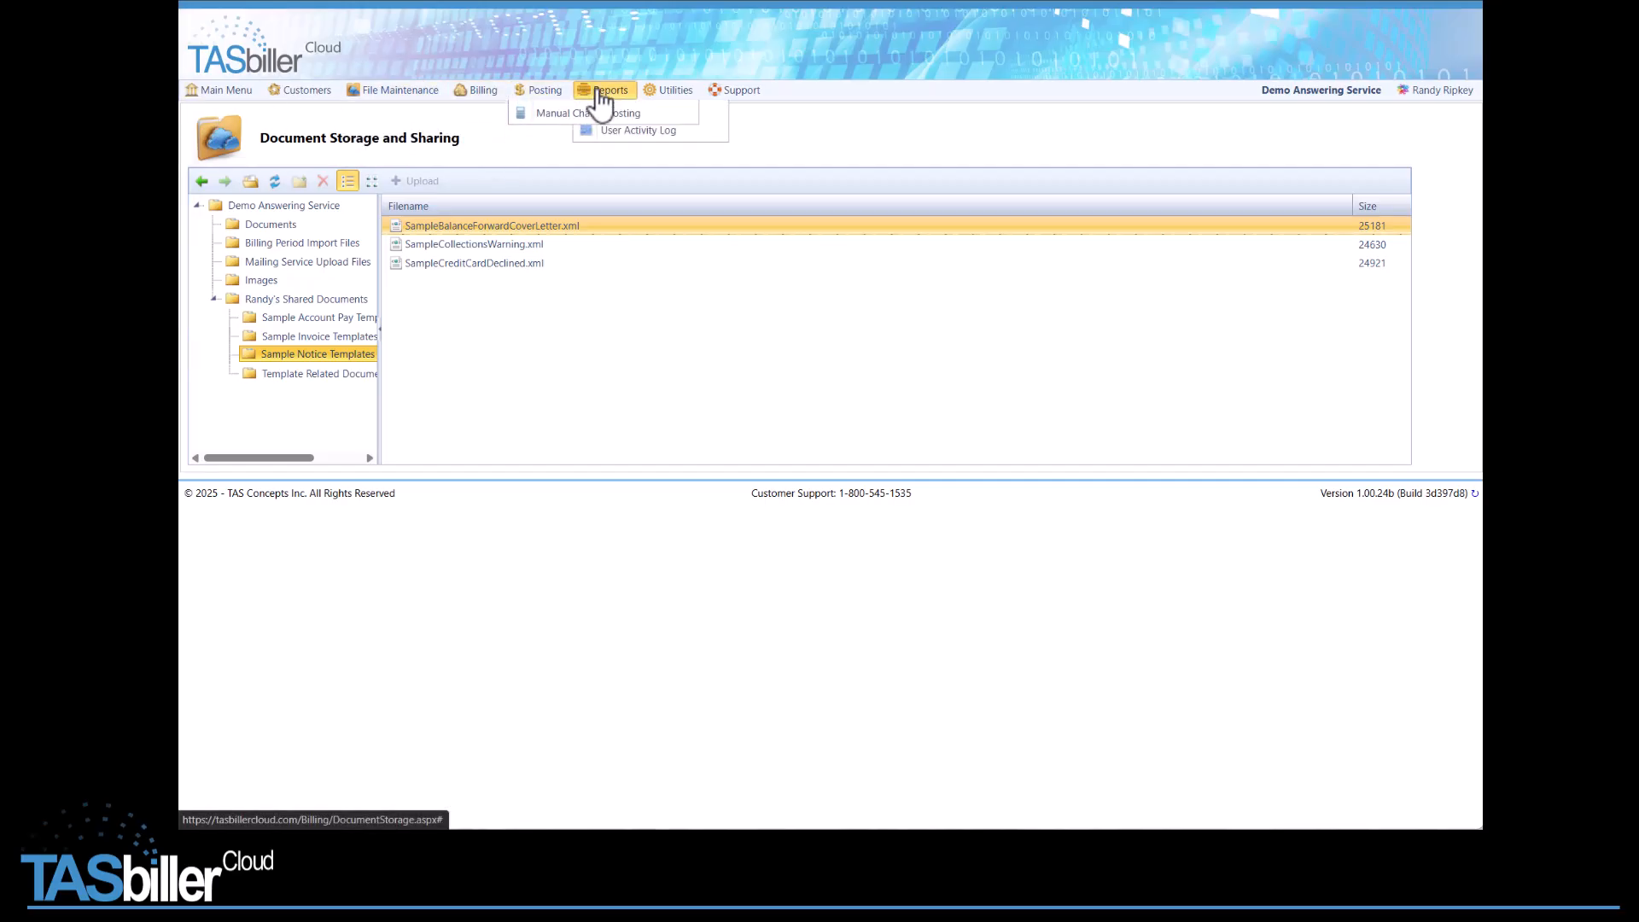
- Go to the notice templates in Distribute Notices and review the Friendly Reminder and Disconnect Notice templates, closing each without changes
mouse_move(661, 96)
click(687, 153)
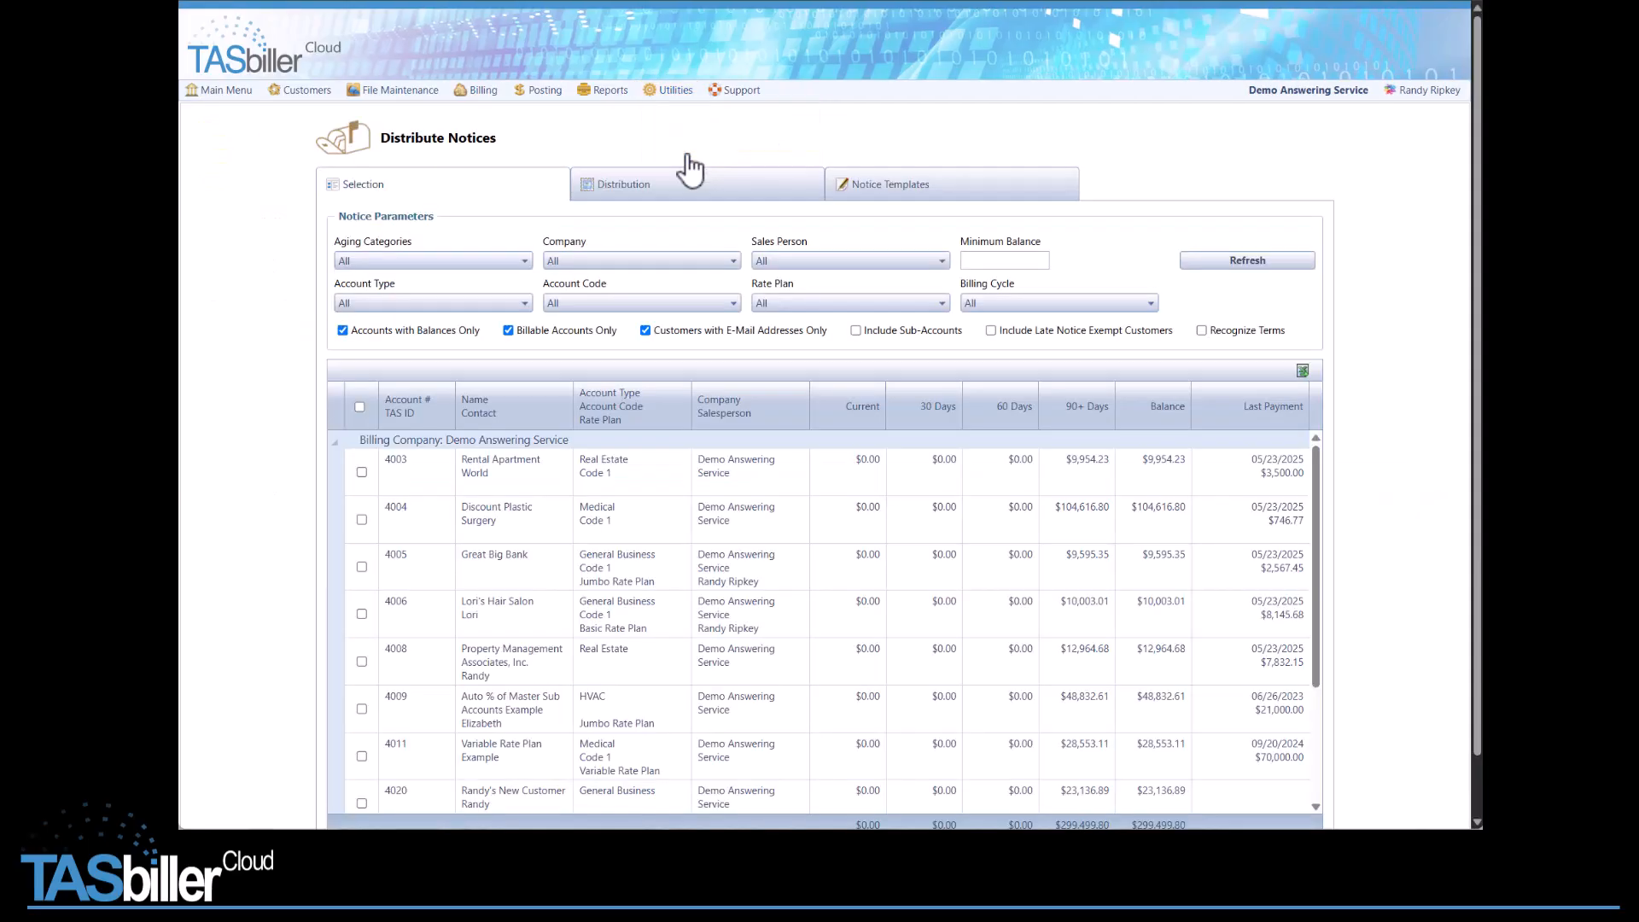
click(995, 200)
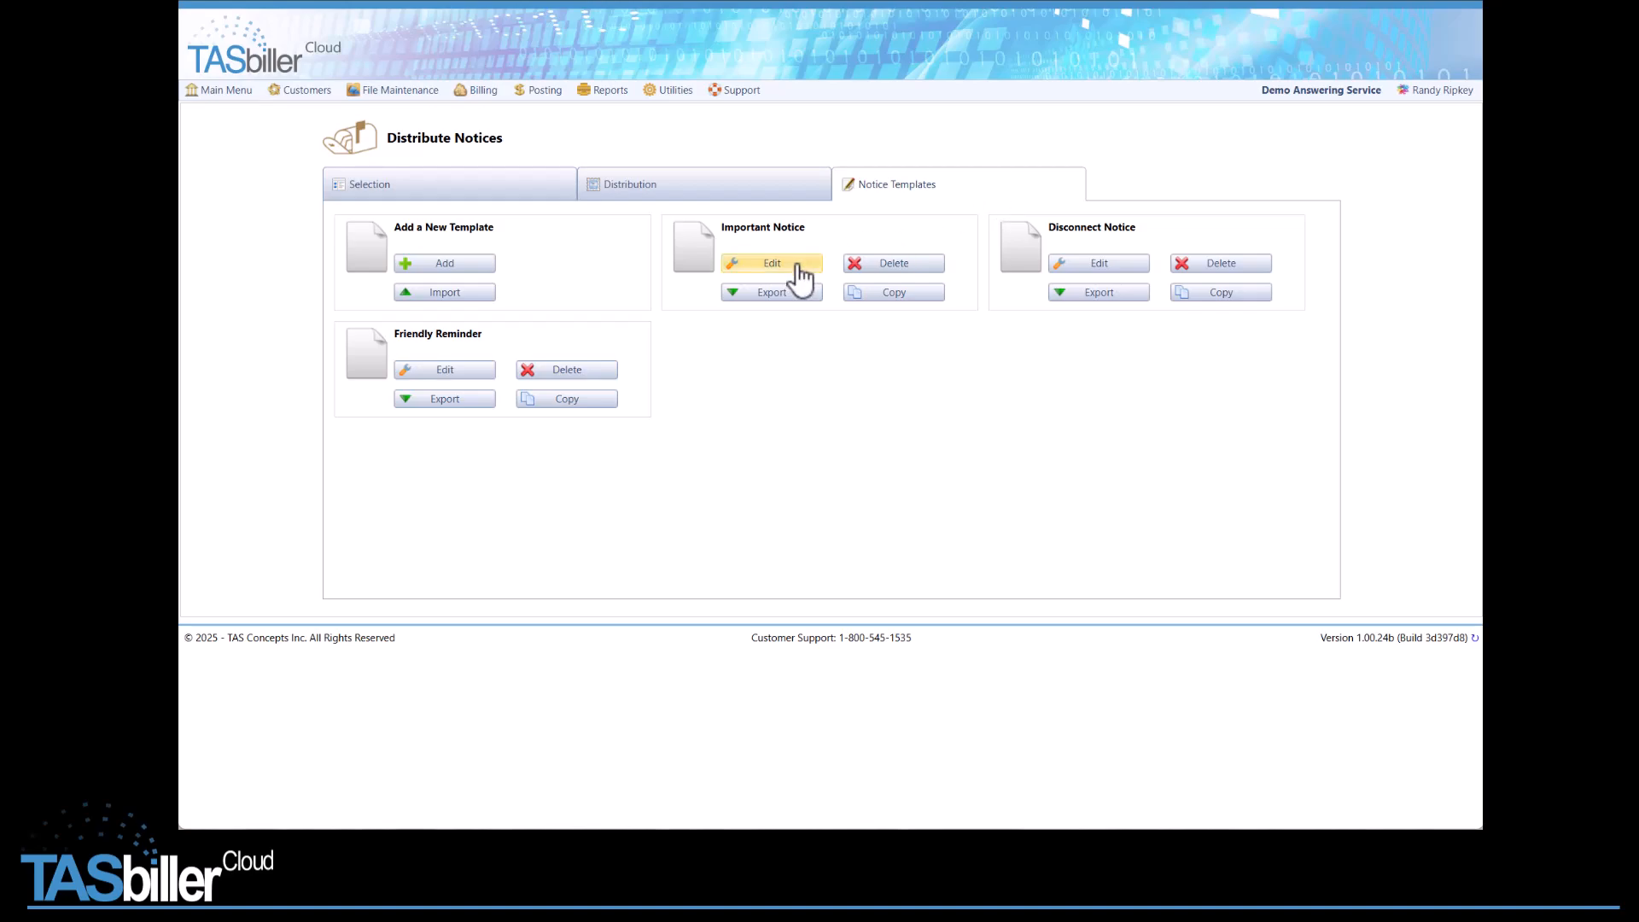
click(427, 375)
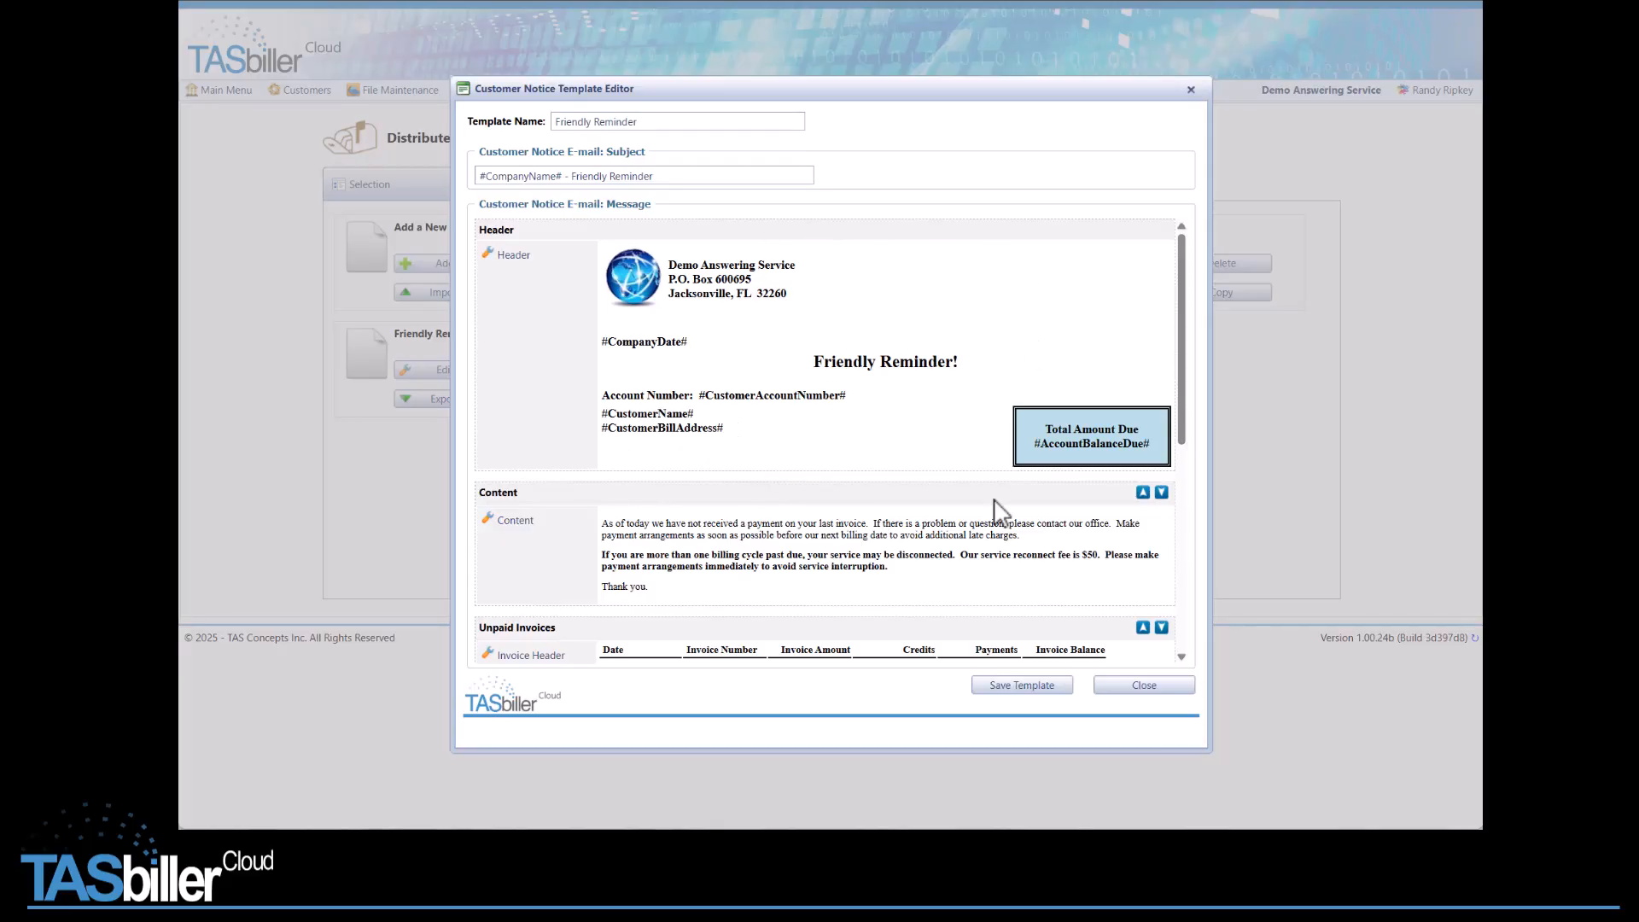
click(1192, 89)
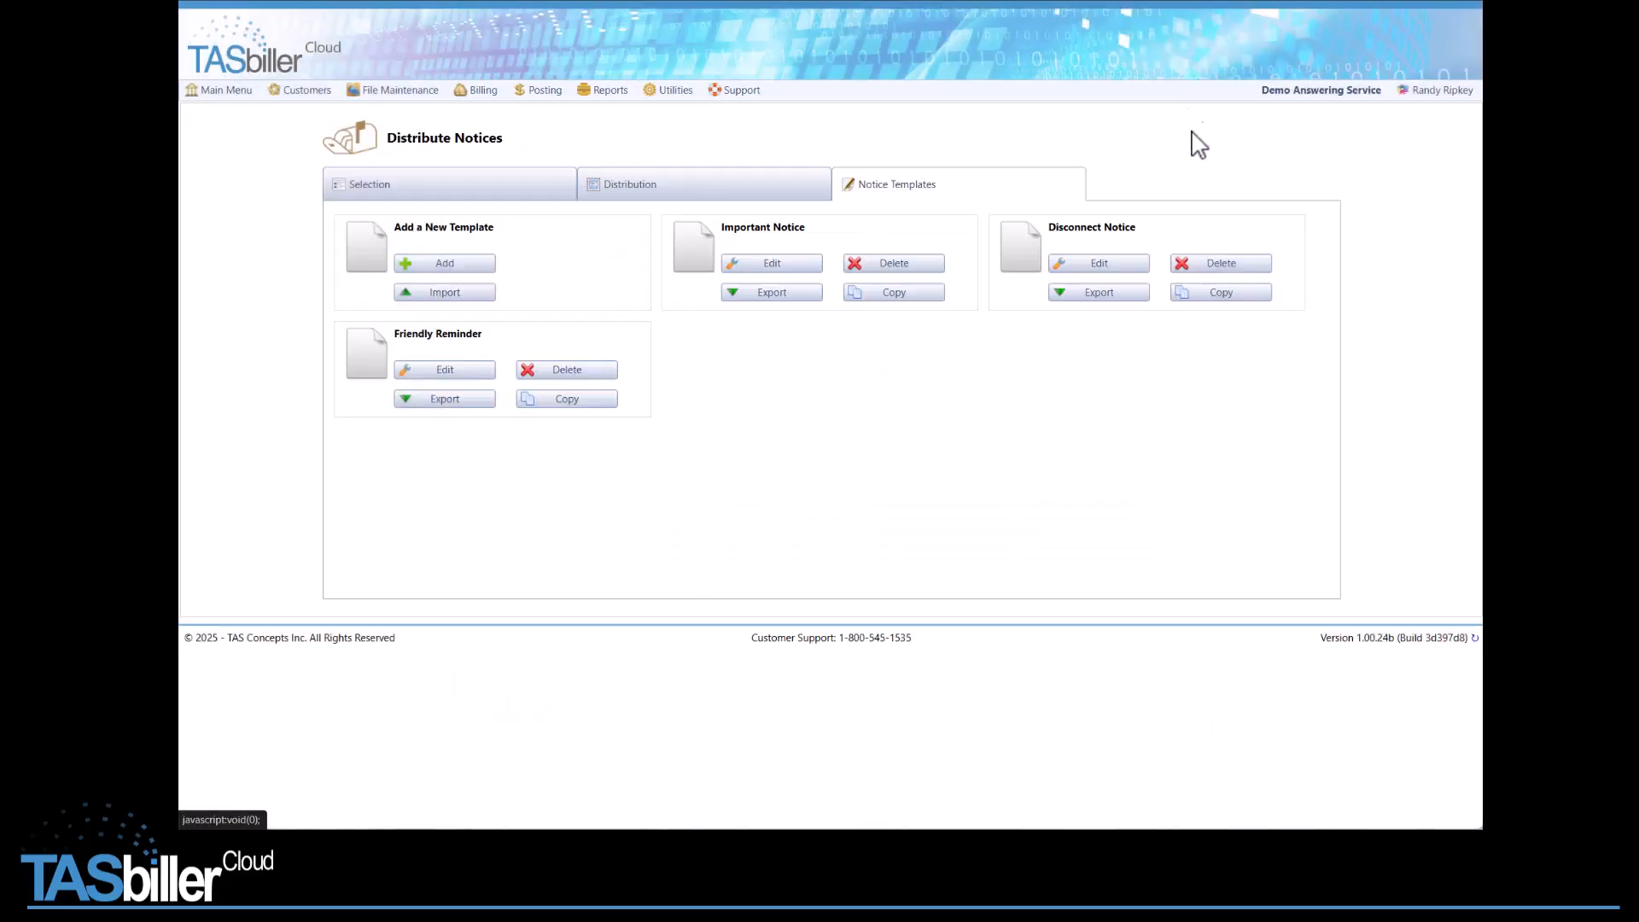
click(1106, 268)
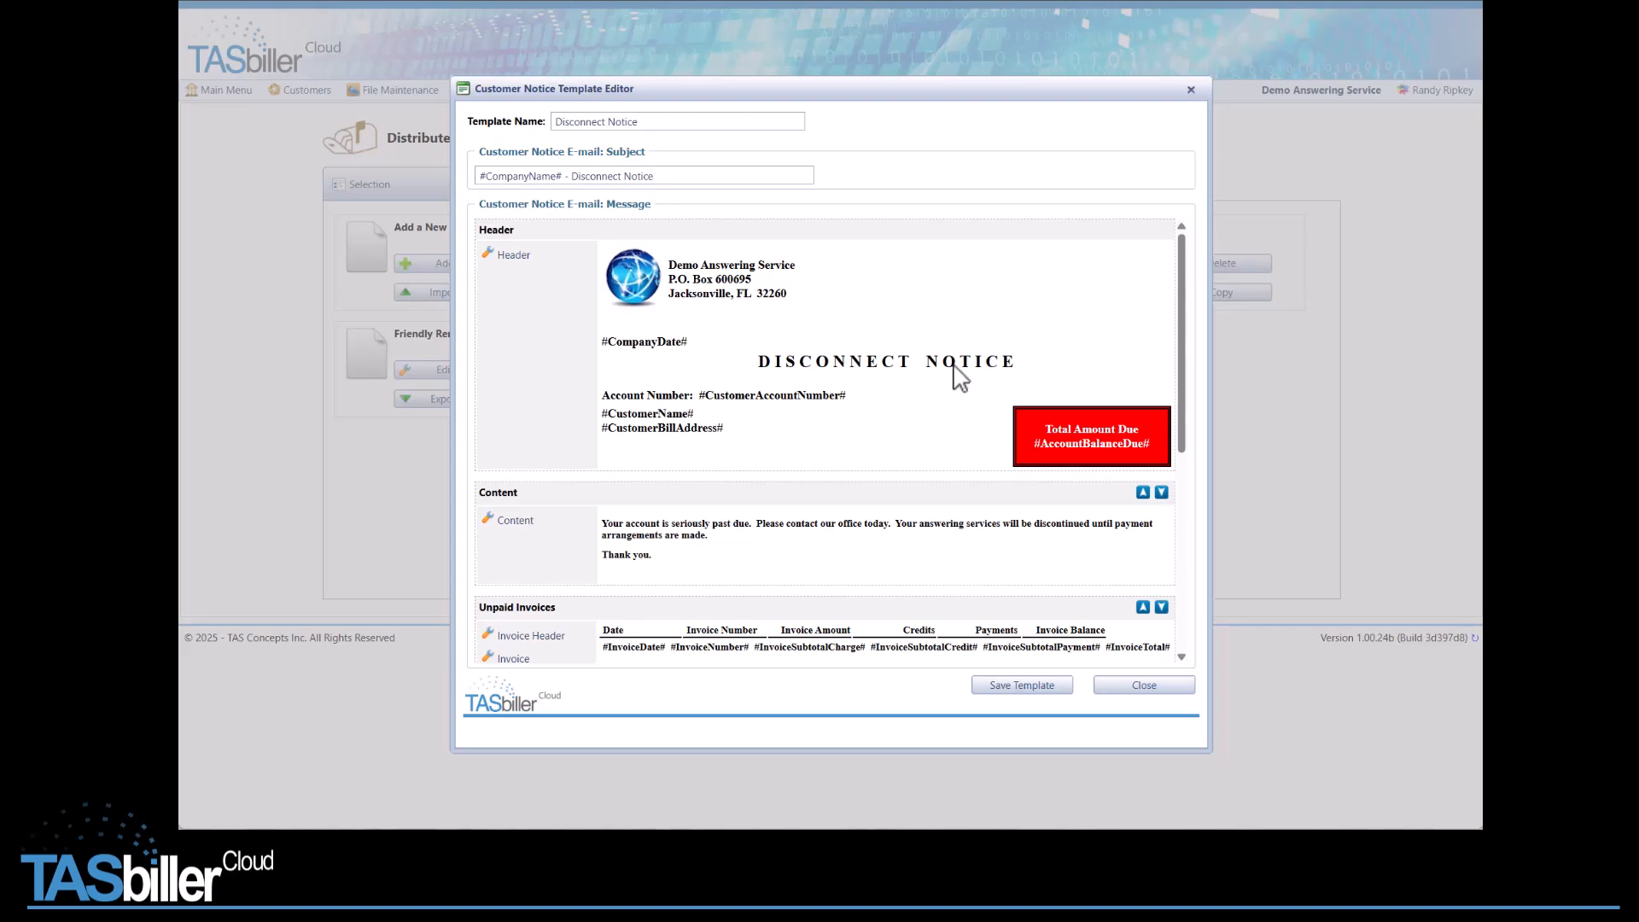
click(1192, 91)
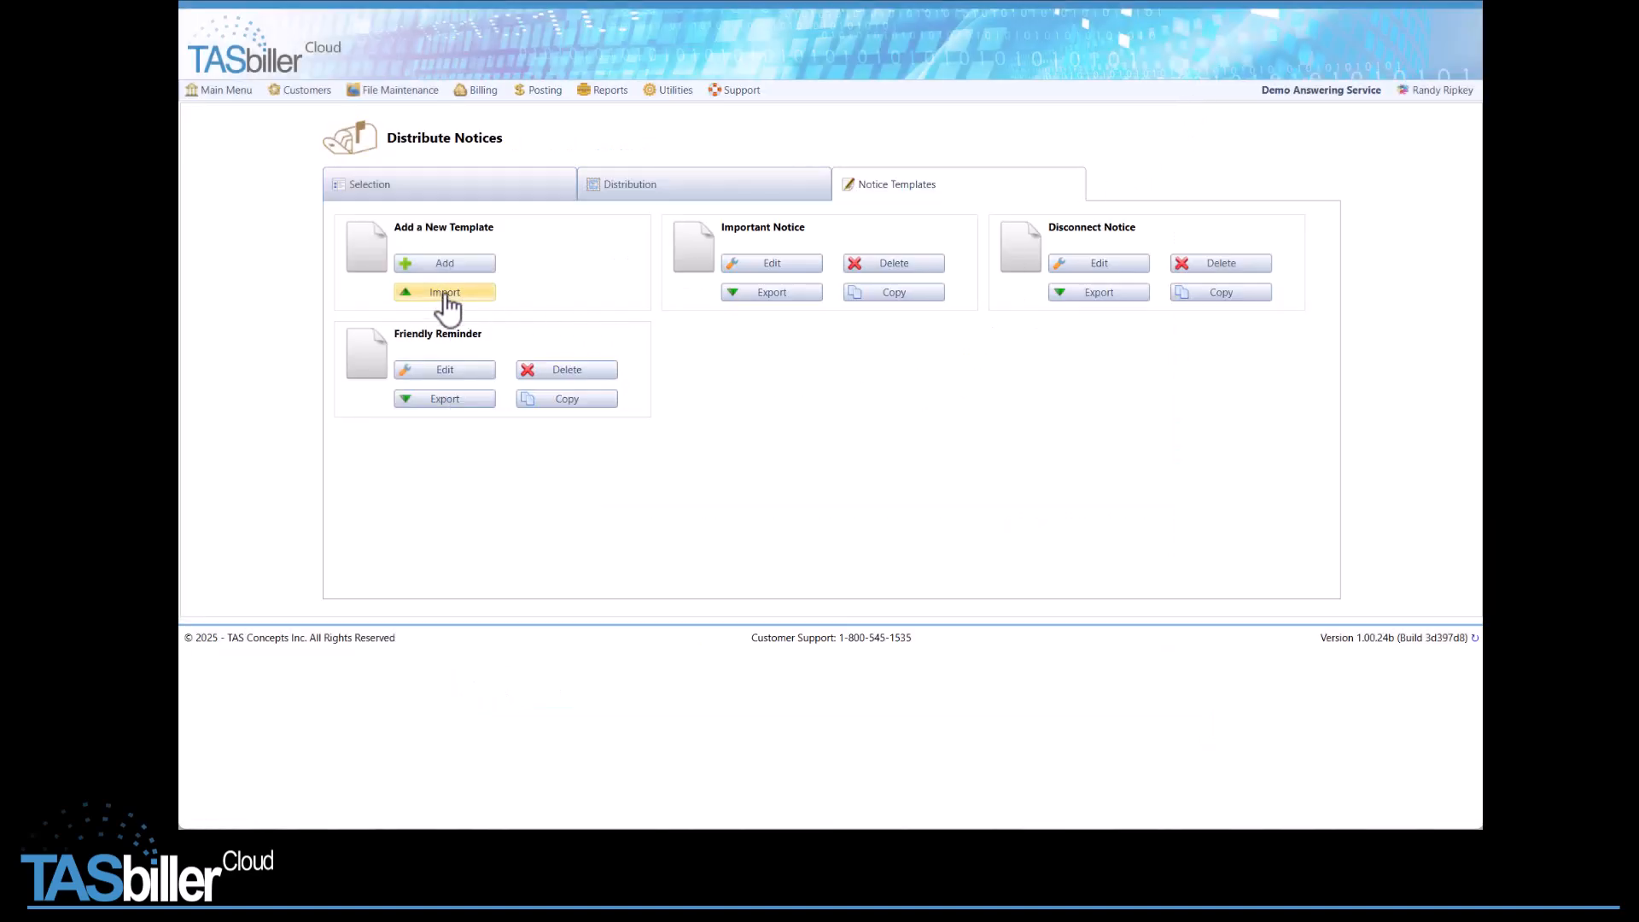
- Import SampleBalanceForwardCoverLetter.xml from the Downloads folder as a new notice template and close the import dialog
click(455, 295)
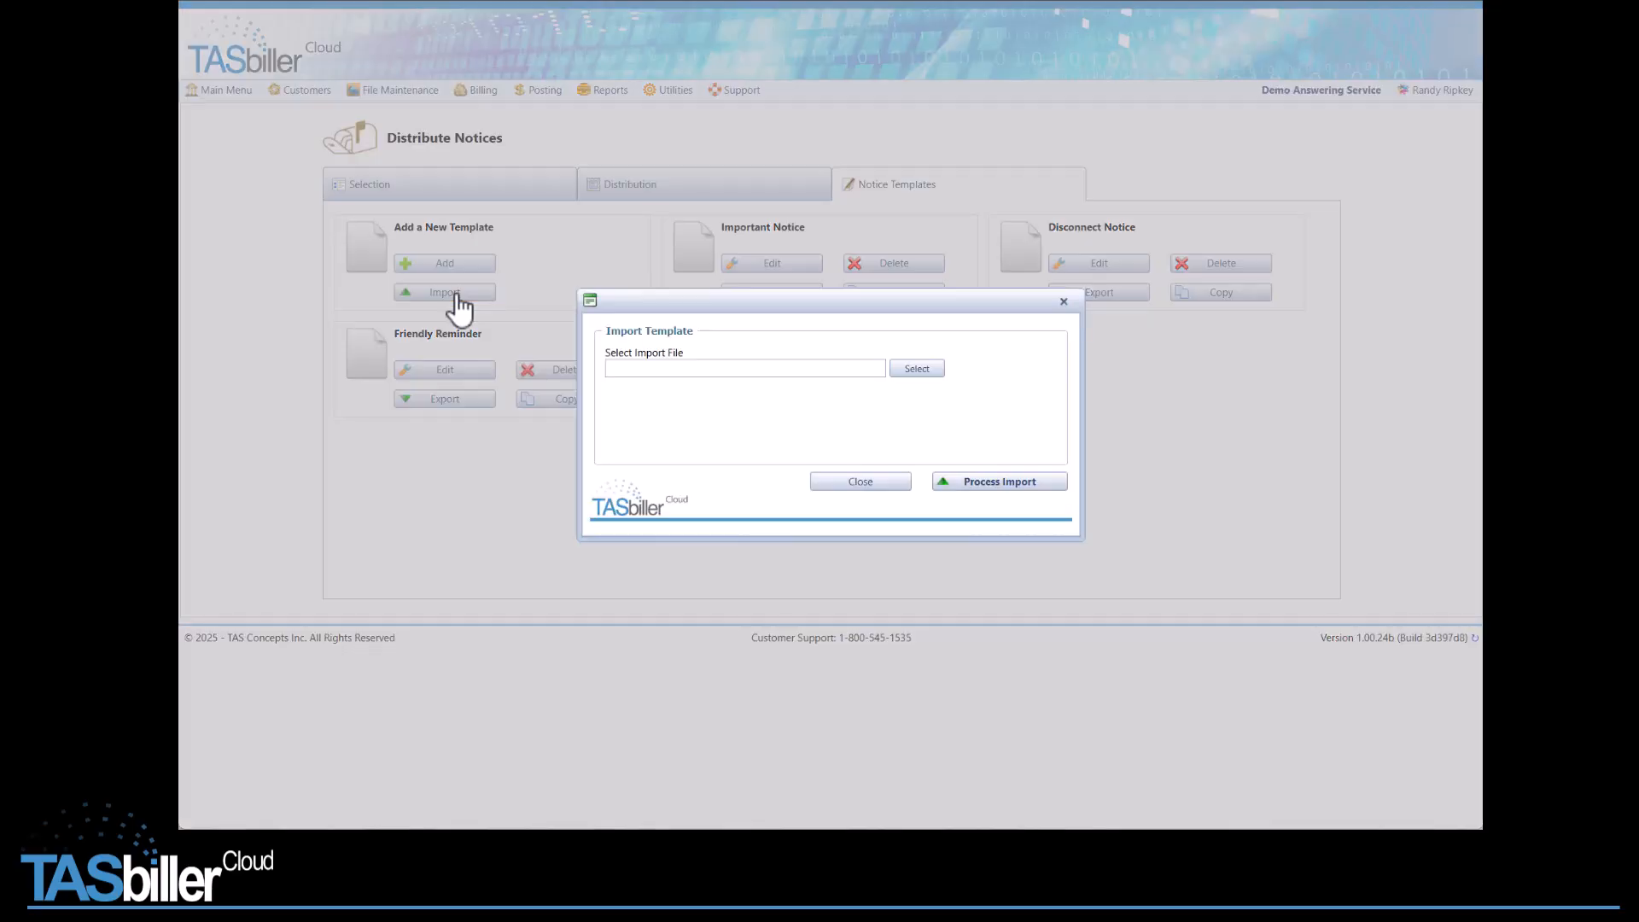
click(929, 376)
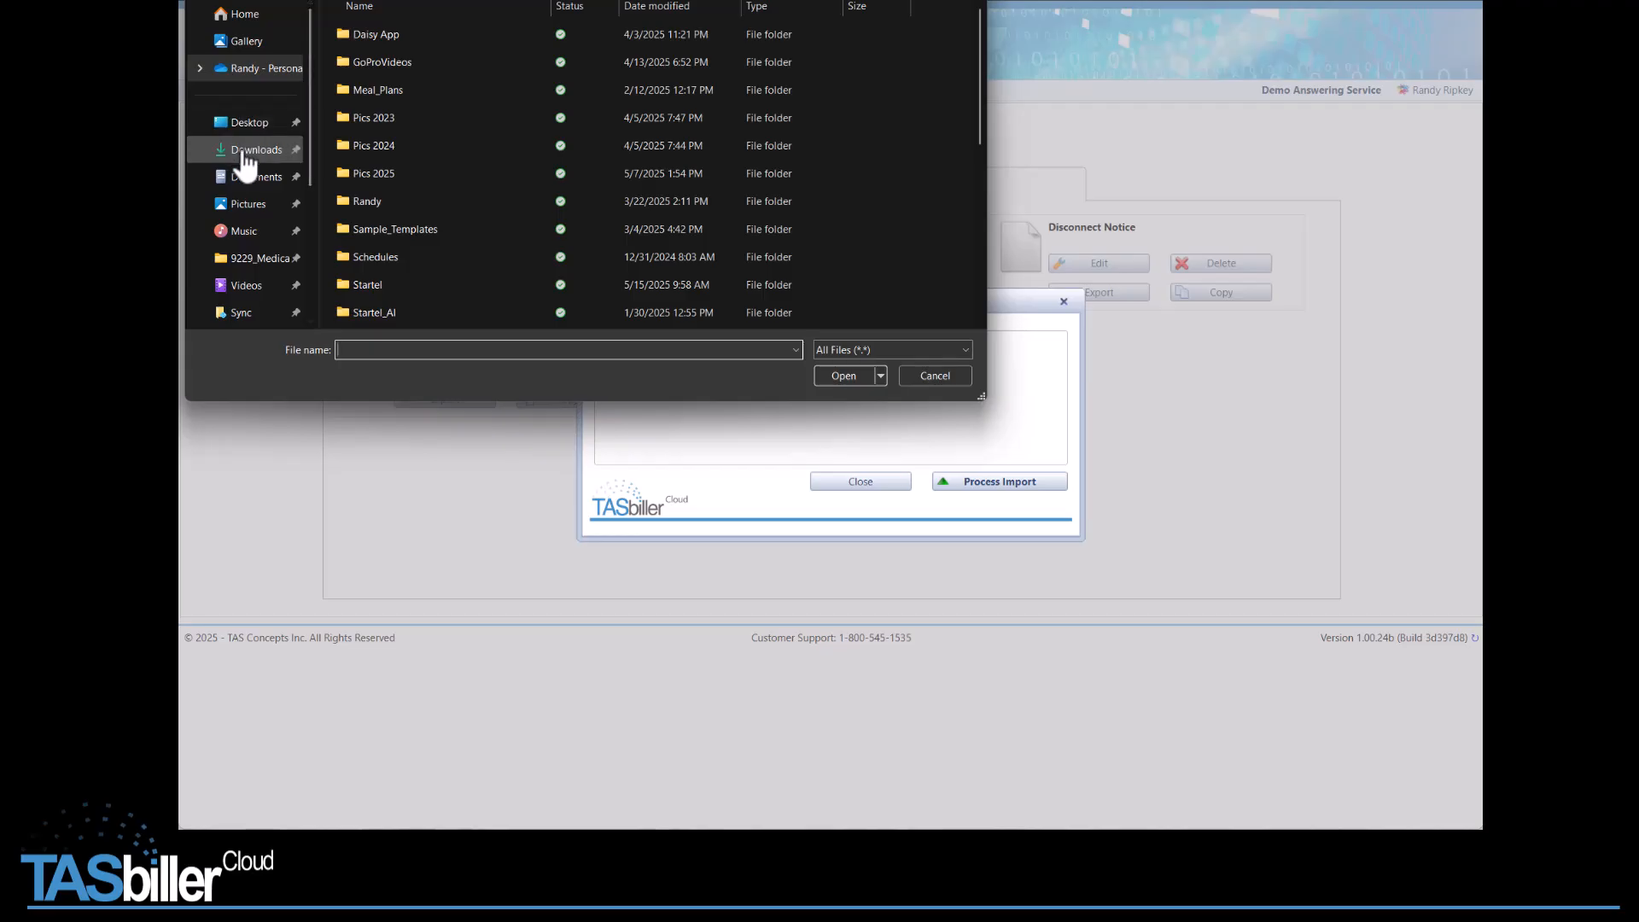
click(248, 151)
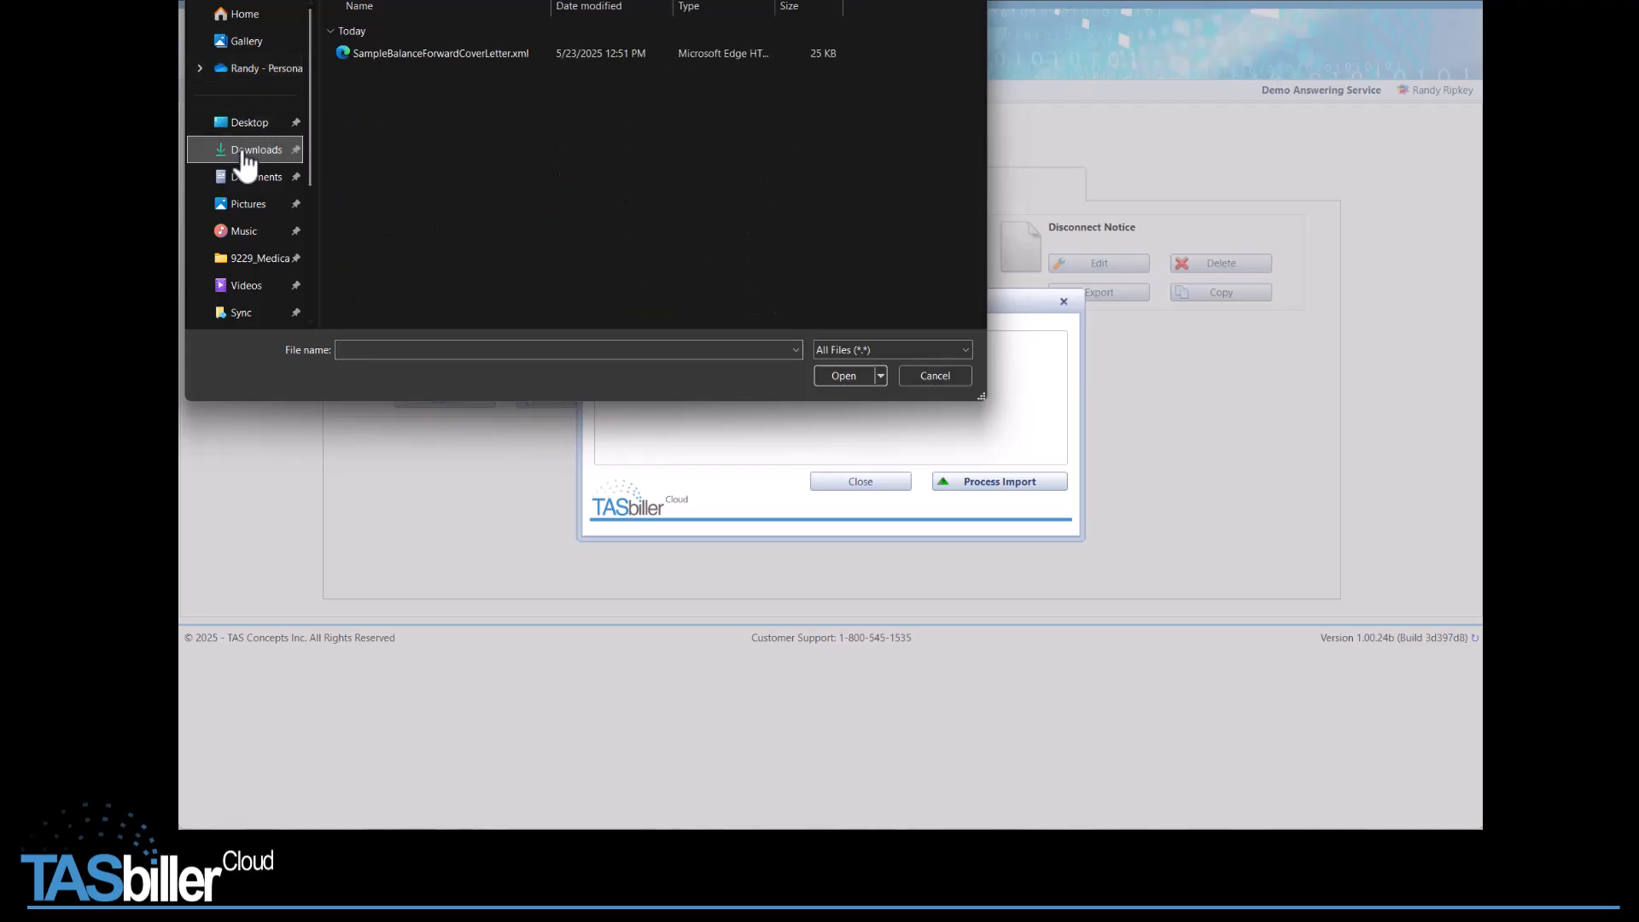
click(346, 52)
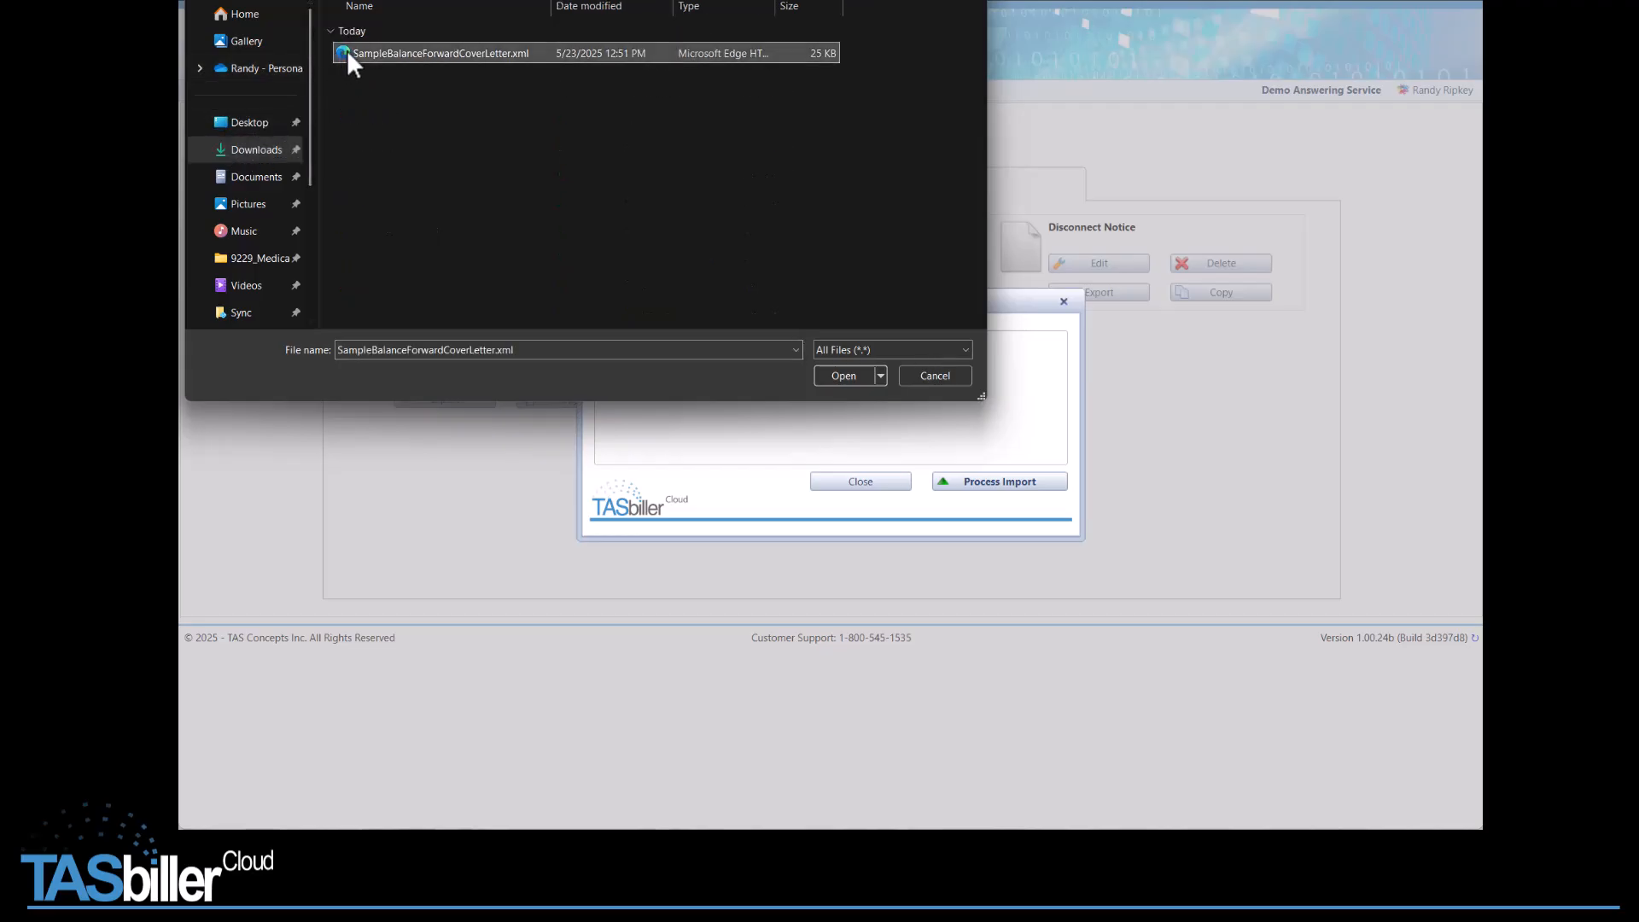
click(844, 376)
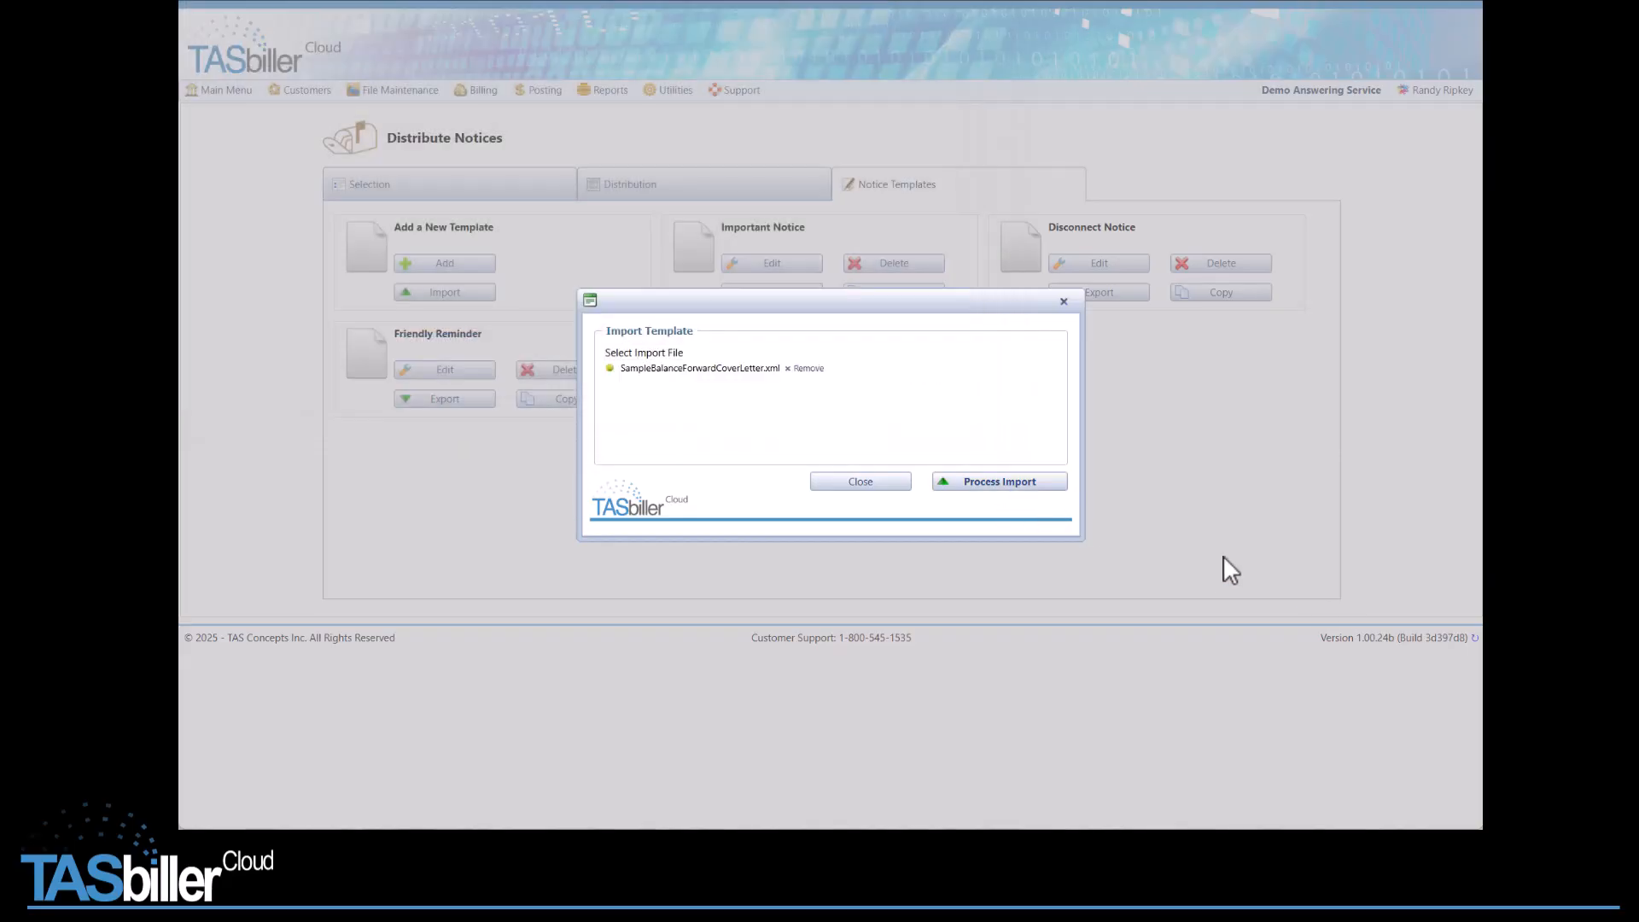
click(1030, 484)
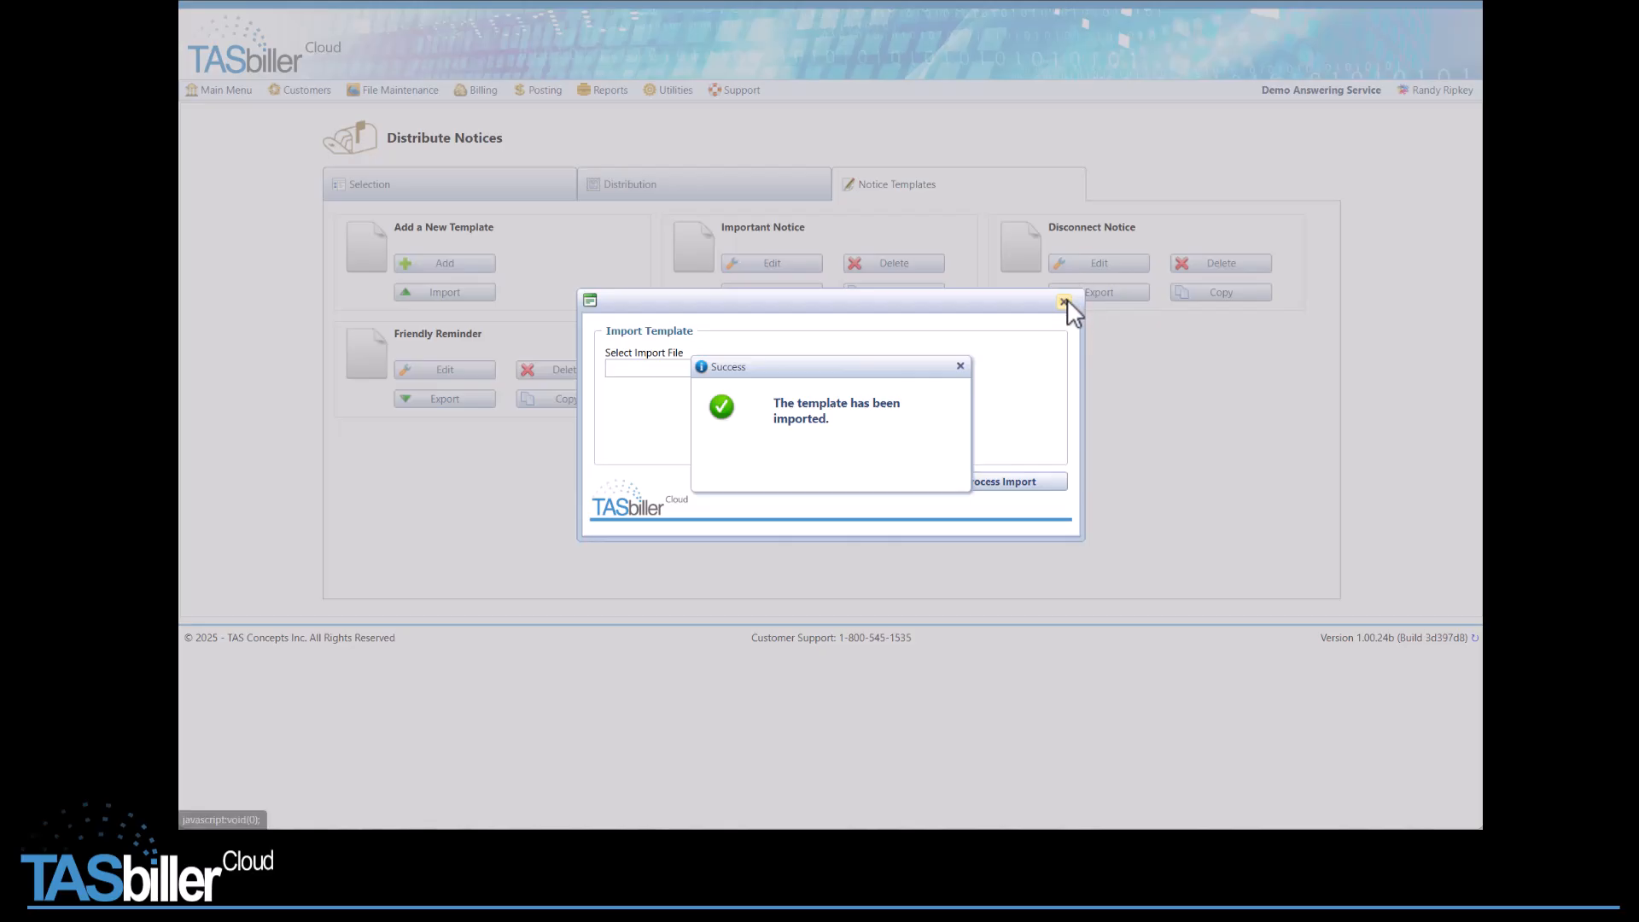
click(1064, 302)
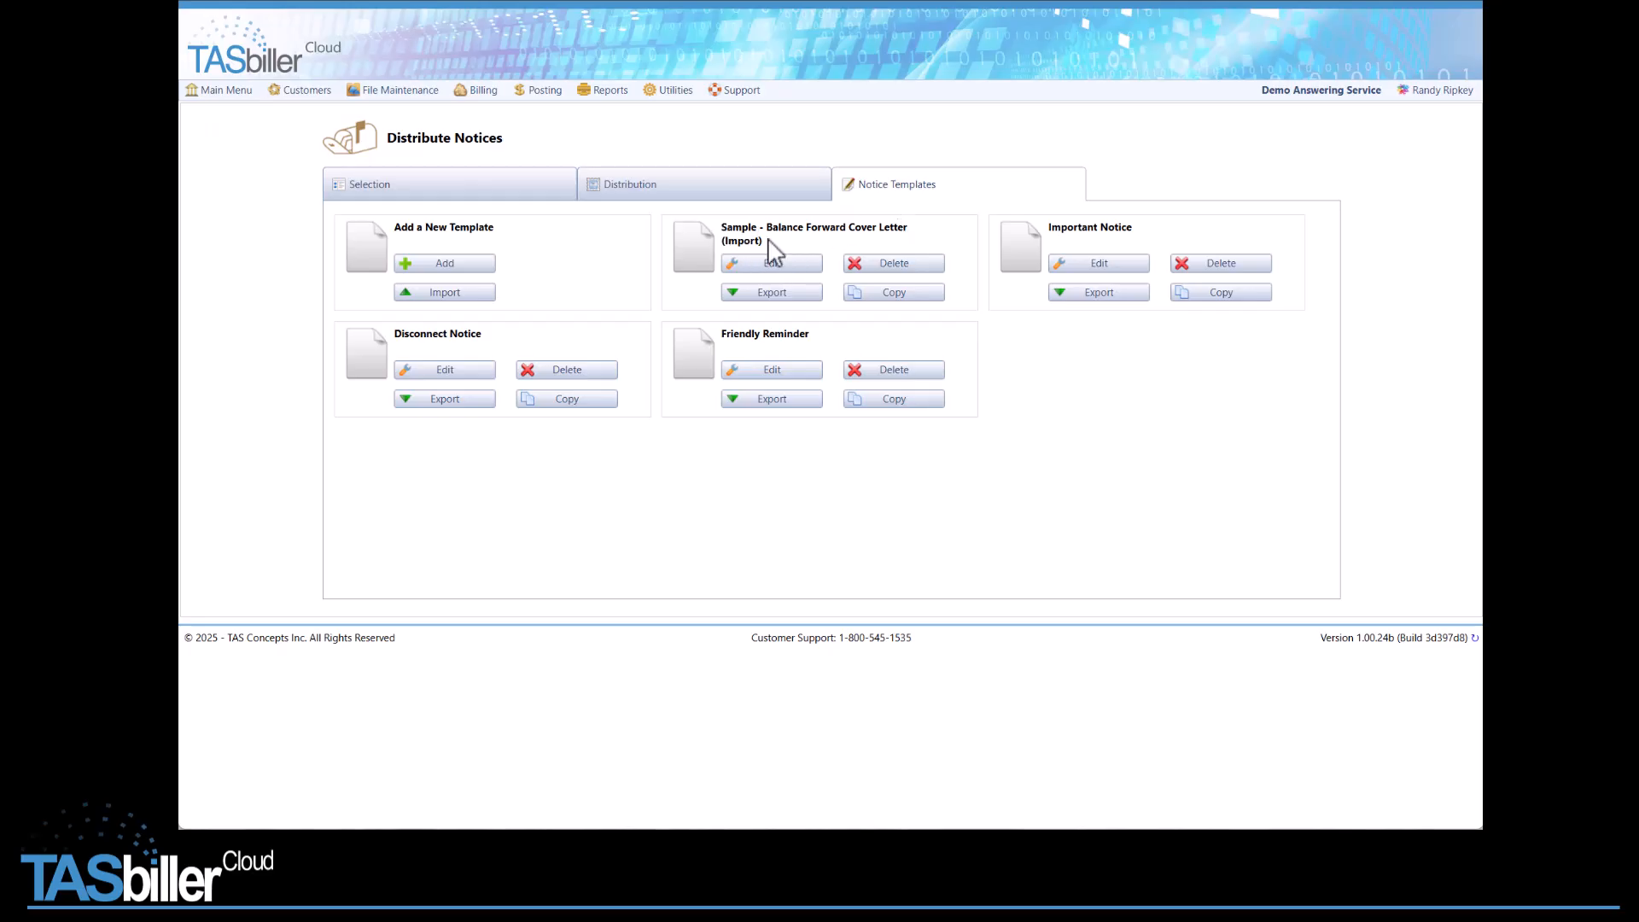
- Rename the imported sample notice template to "Balance Forward Cover Letter" and save it
click(773, 263)
double_click(568, 121)
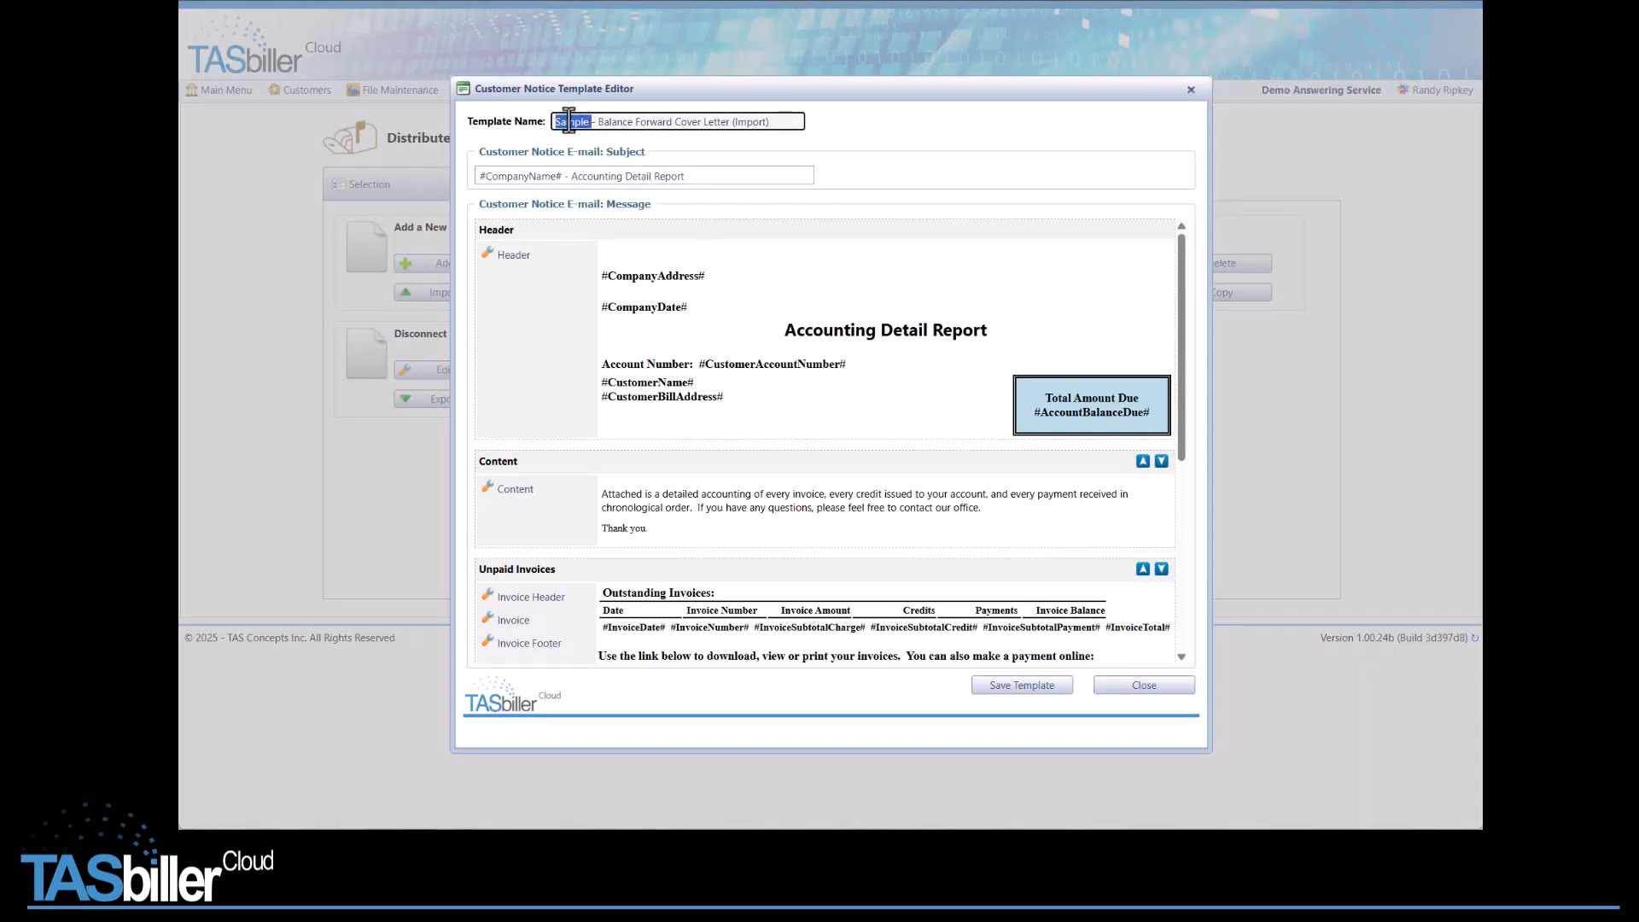
key(BackSpace)
key(Delete)
key(Delete)
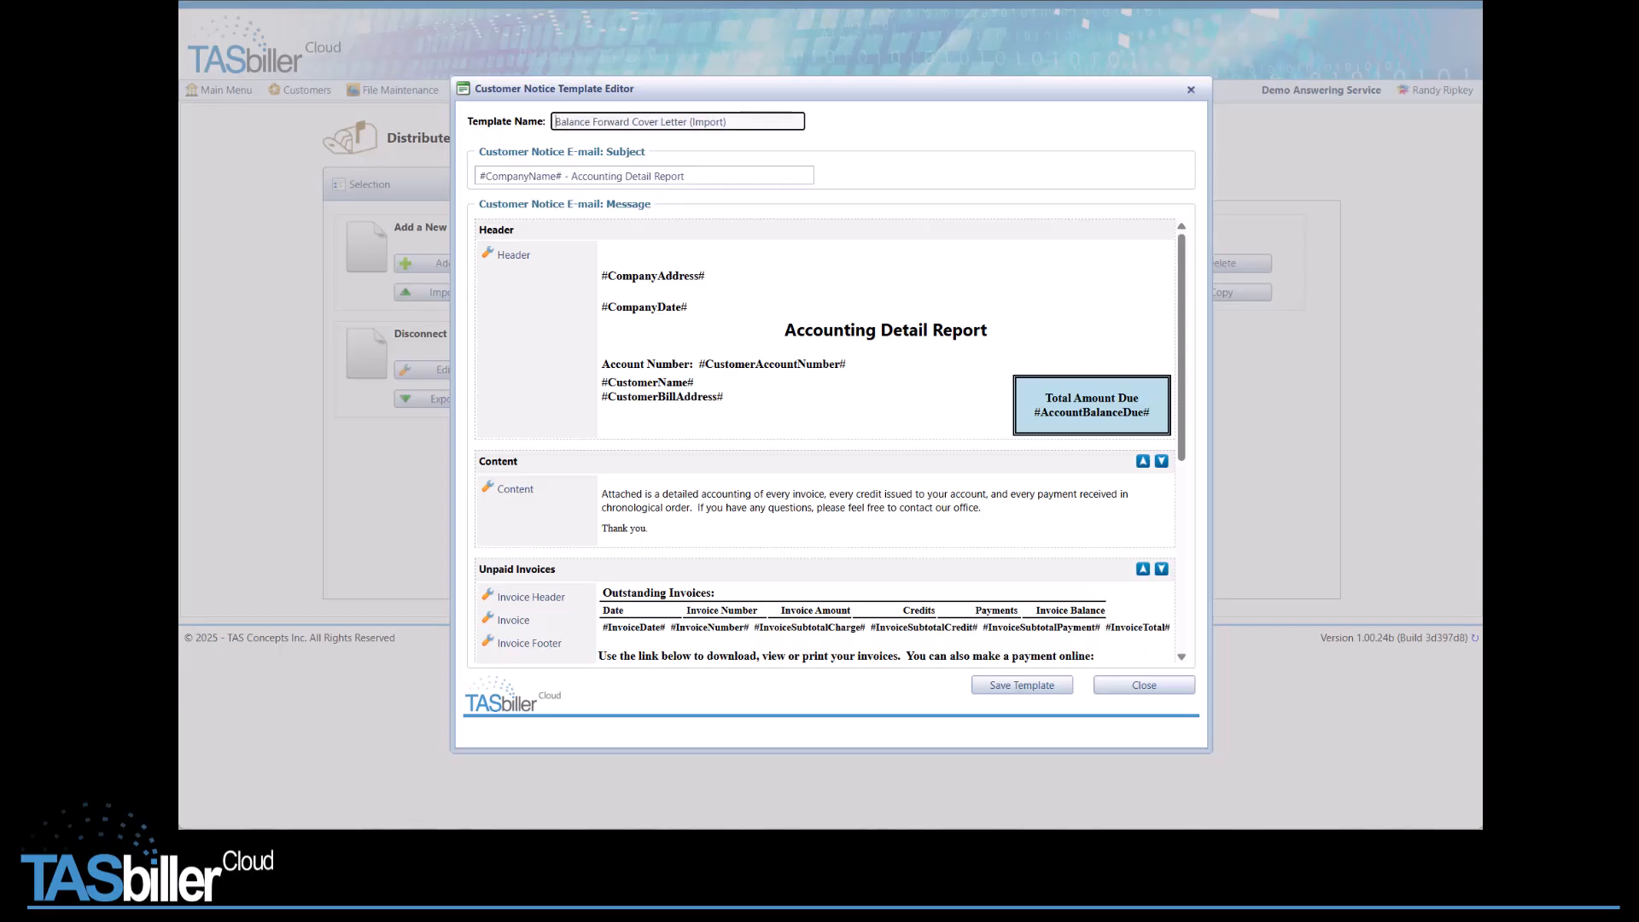
click(731, 124)
key(BackSpace)
click(1035, 688)
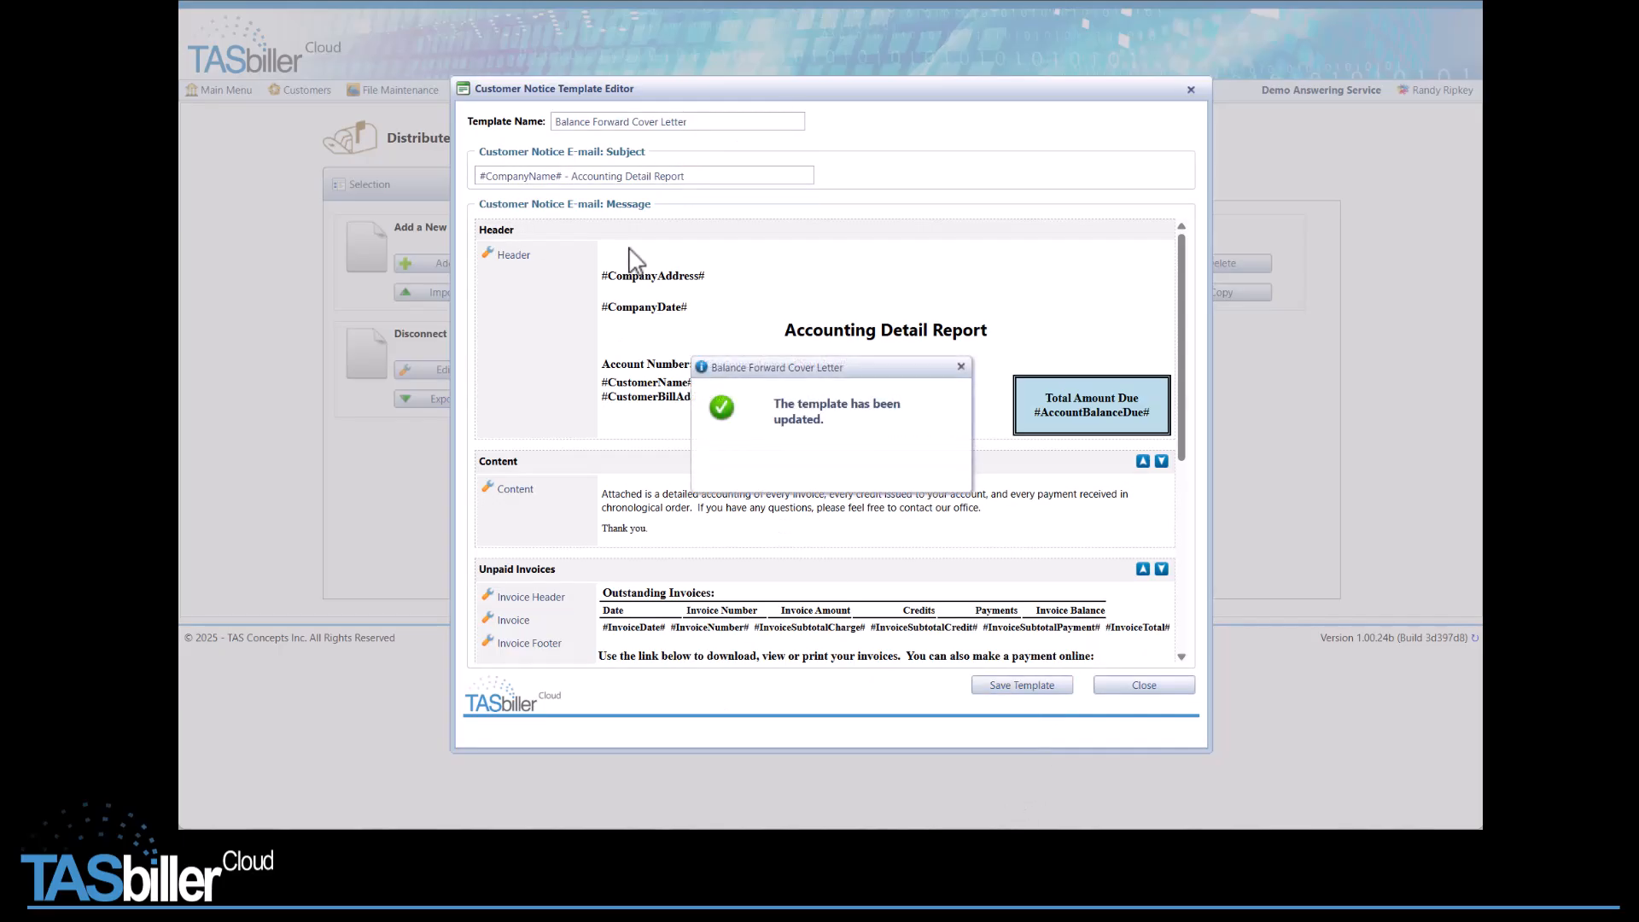
- Insert the GlobeCommunications_small.jpg logo above the company address in the Balance Forward Cover Letter header and save the template
click(493, 257)
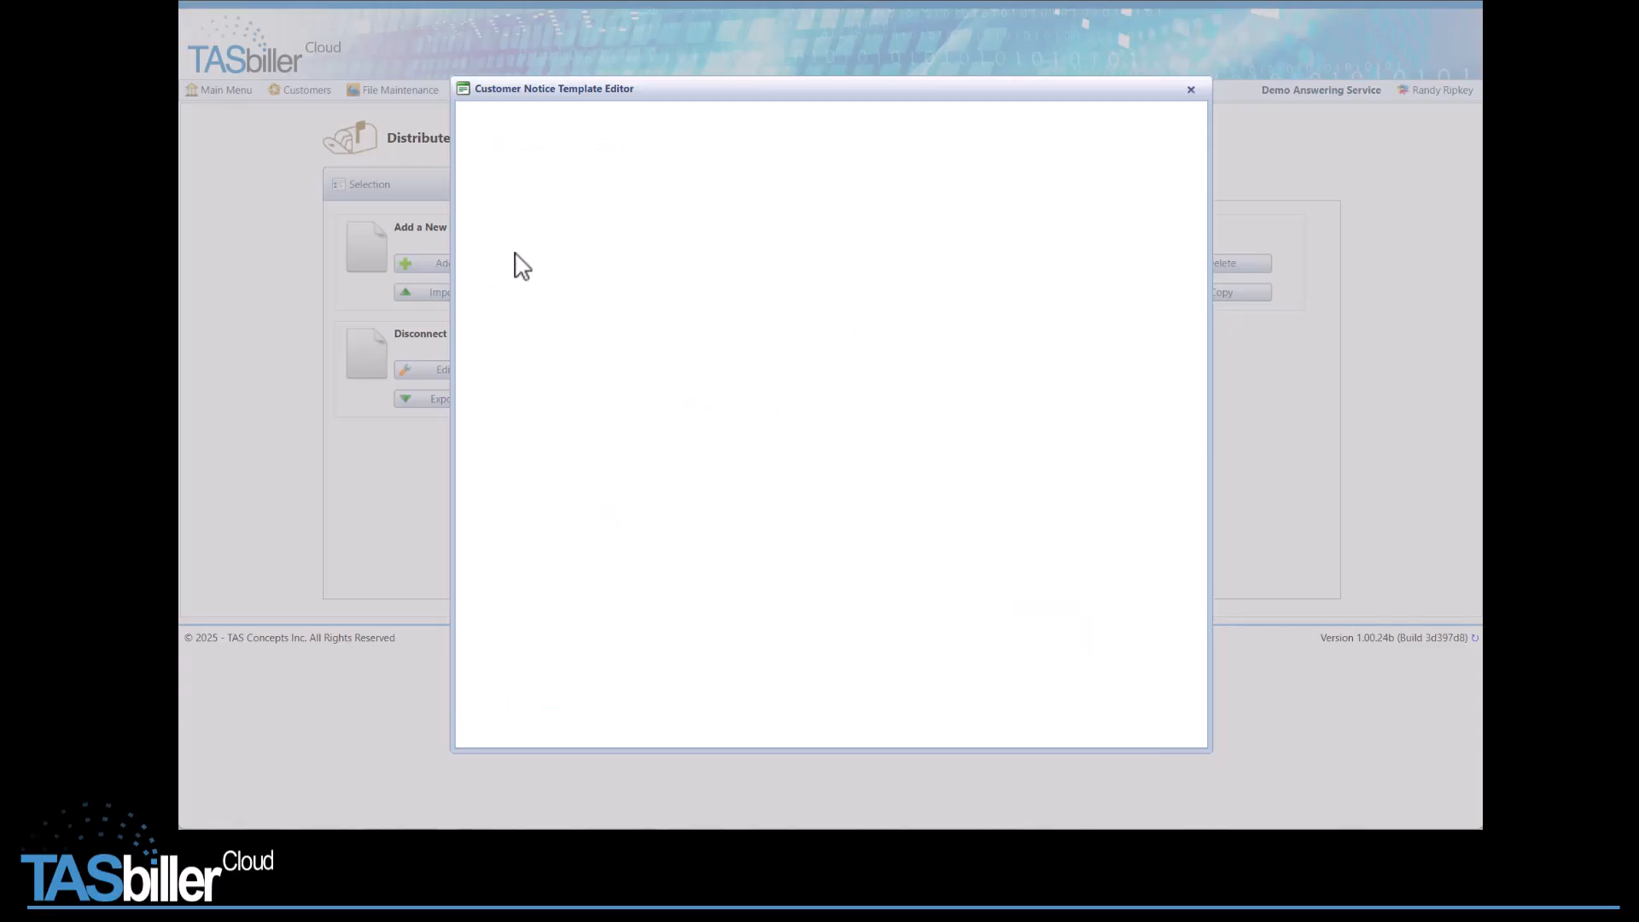
click(512, 227)
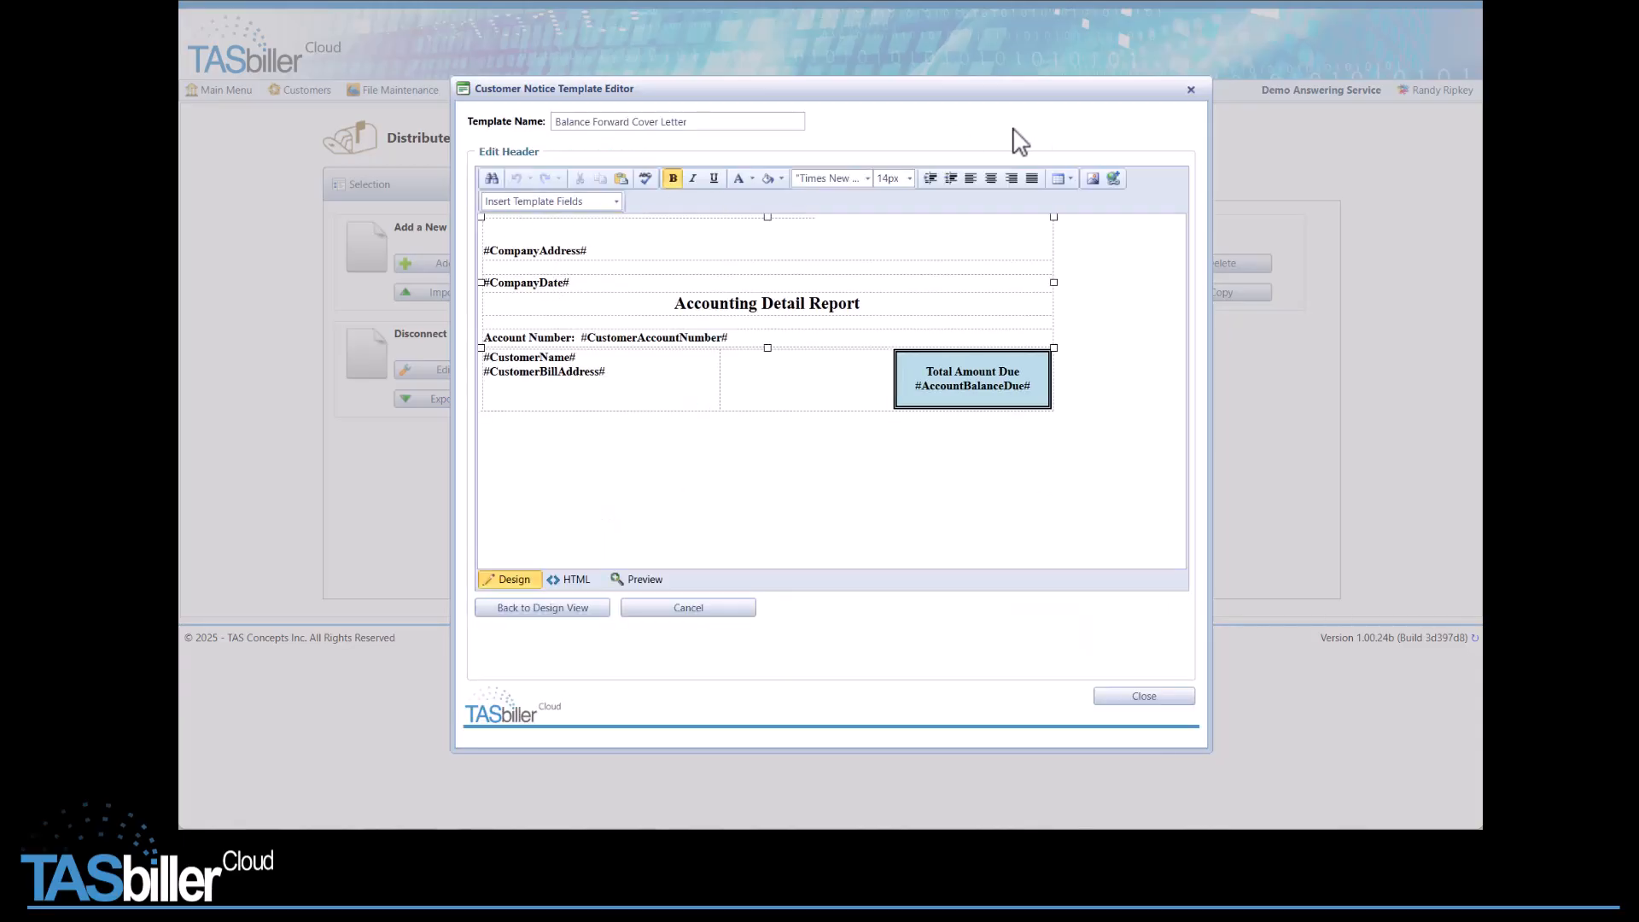
click(1093, 178)
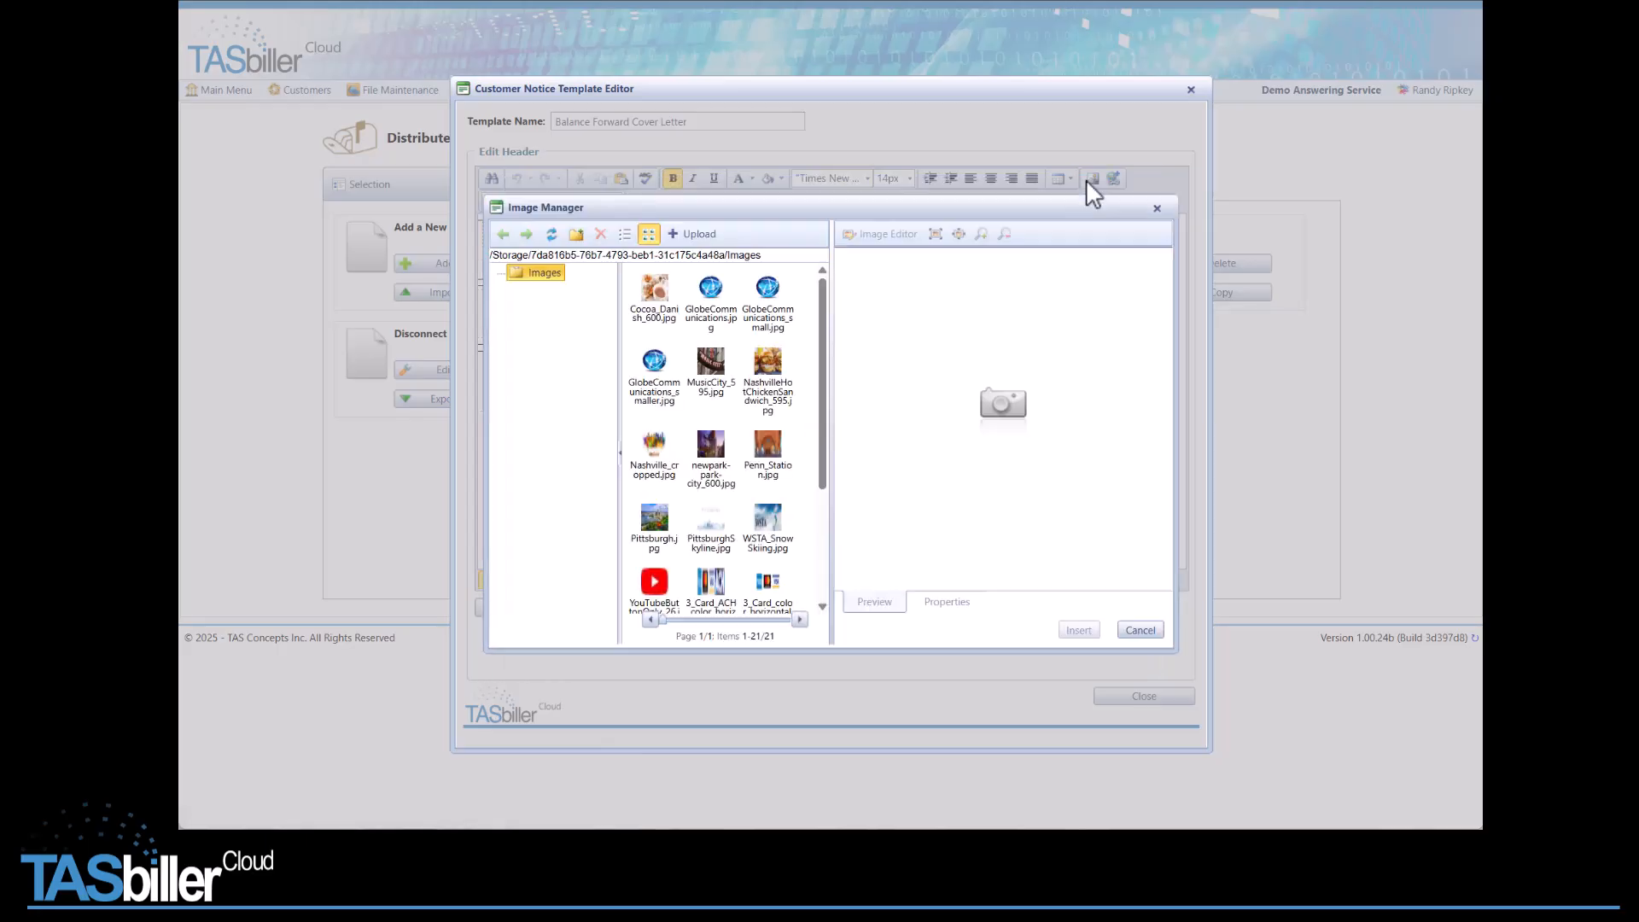
click(768, 292)
click(1097, 631)
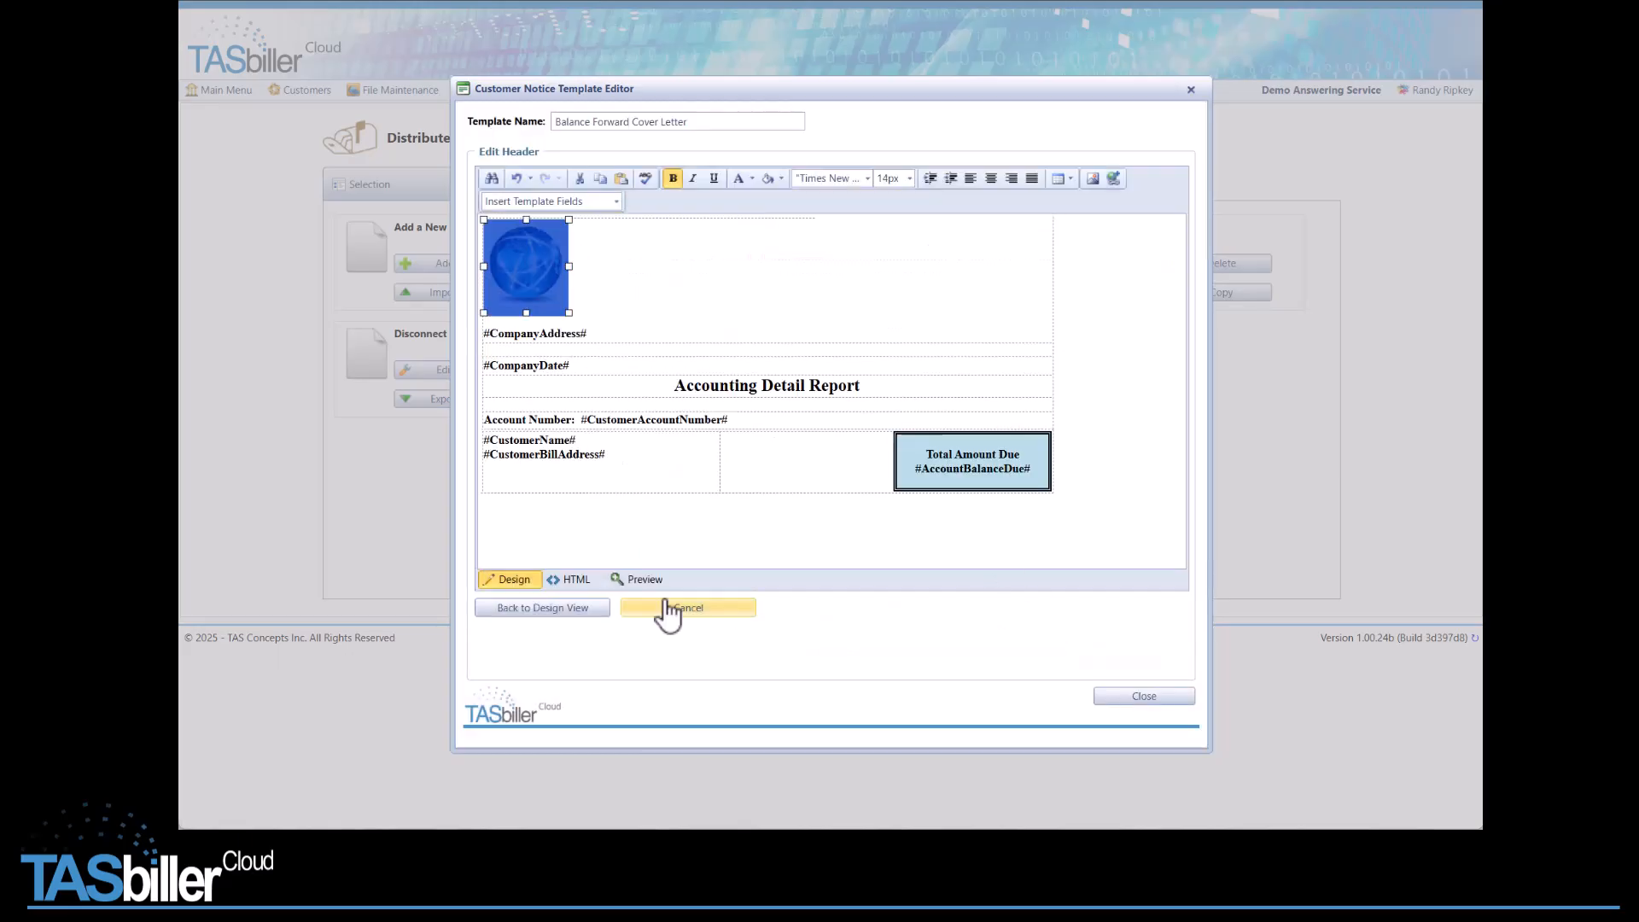
click(580, 607)
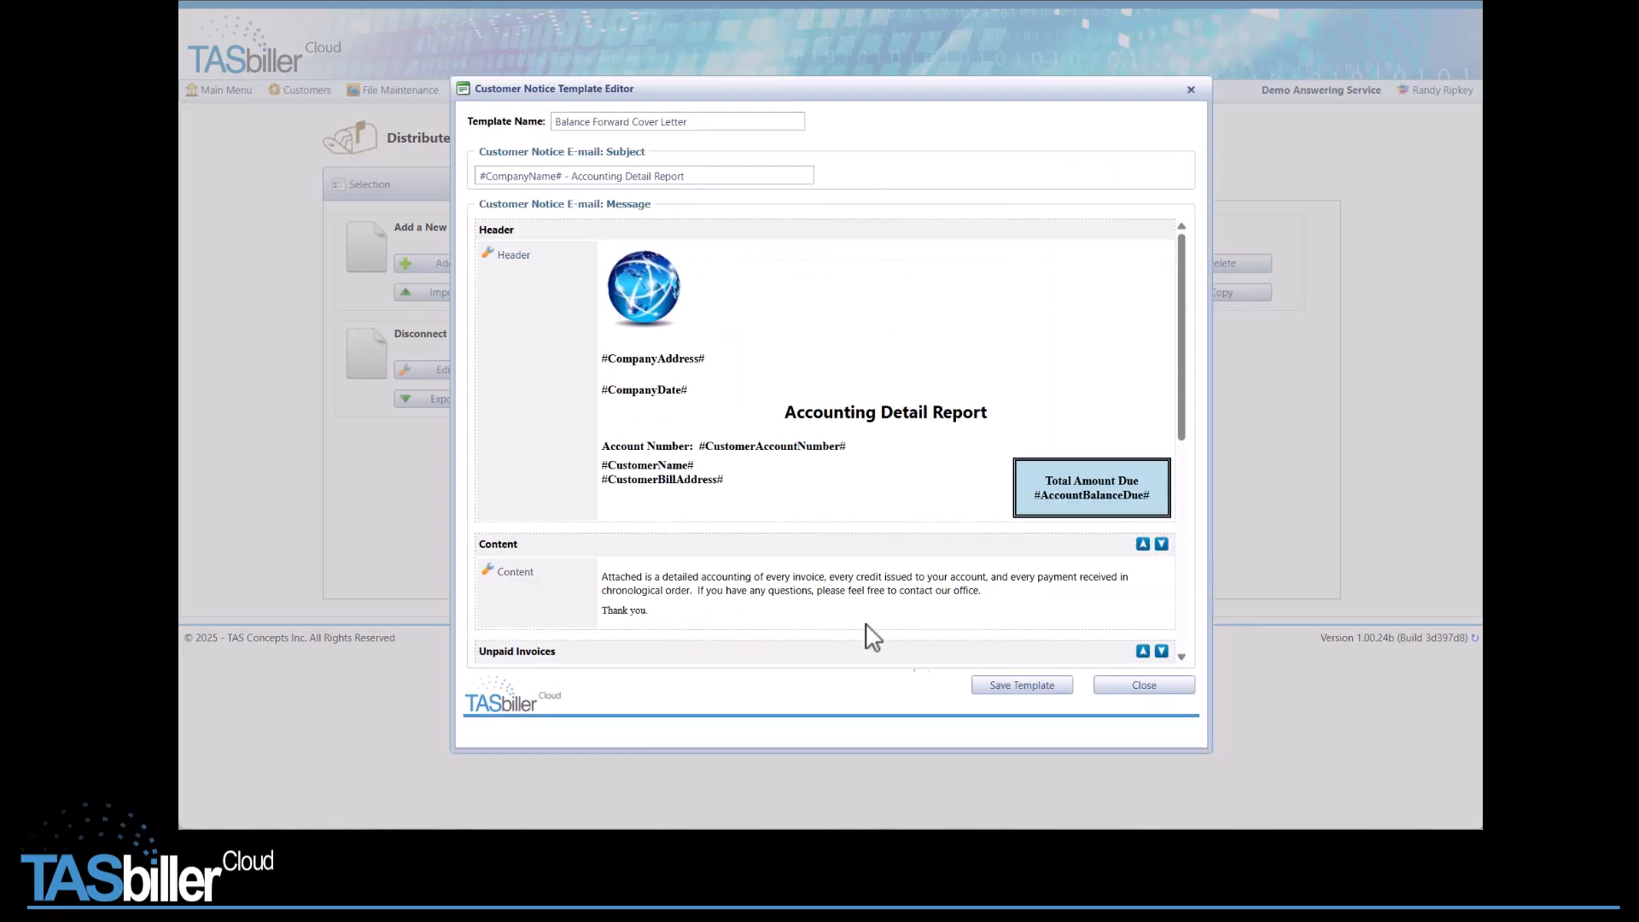
click(1010, 687)
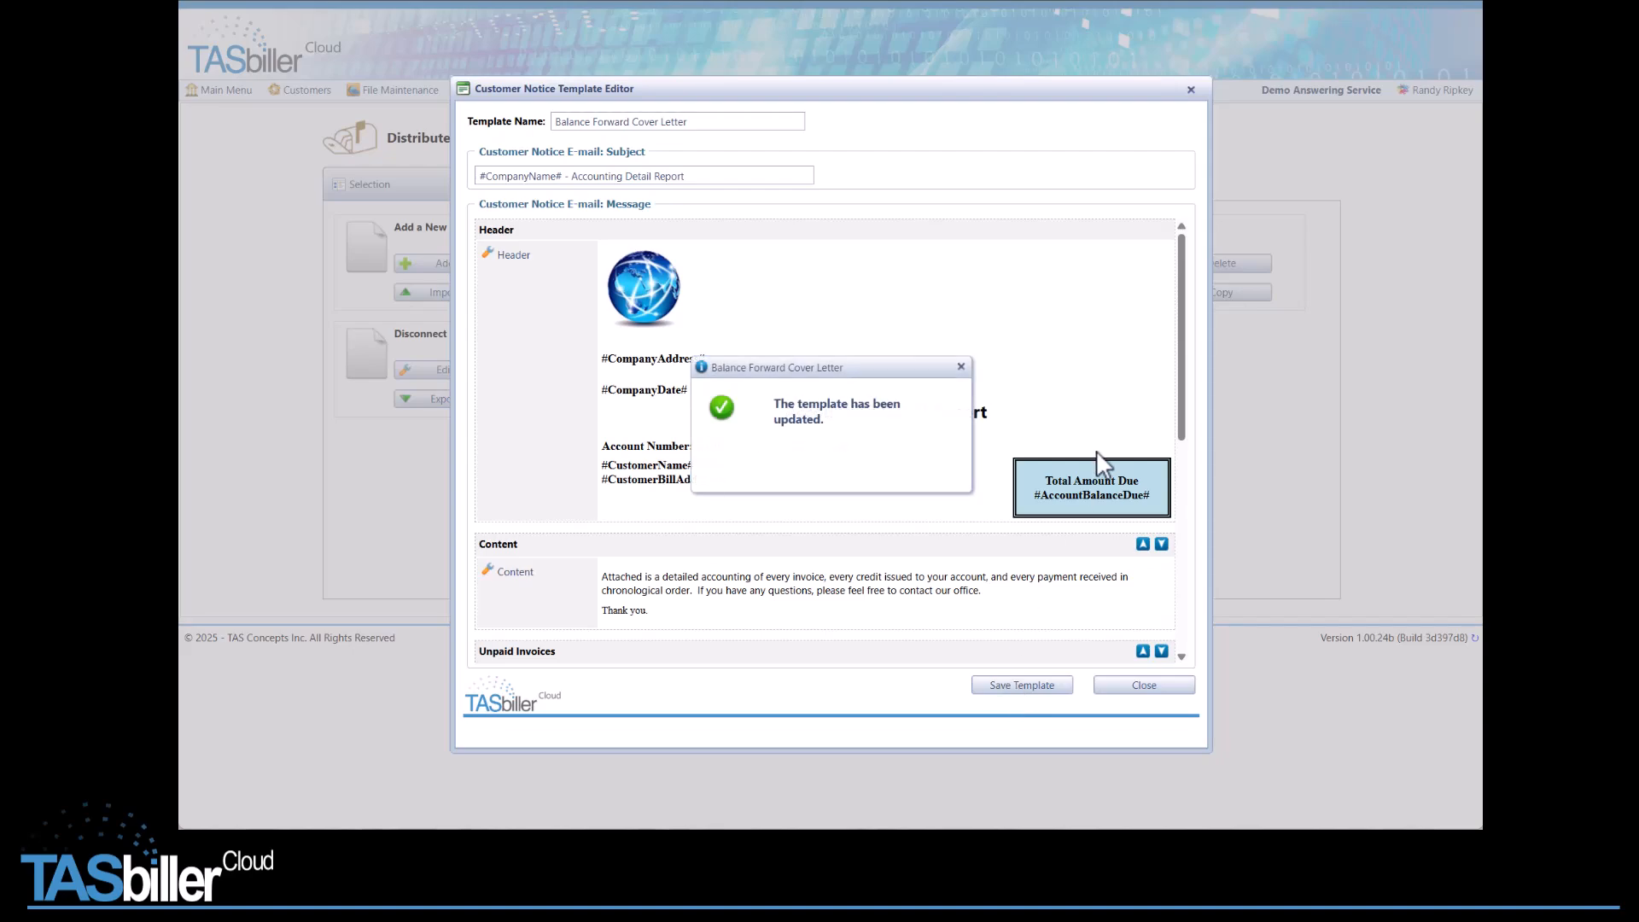
- Review the cover letter's content, unpaid invoices and footer sections, and close the template editor
scroll(1100, 379, down, 3)
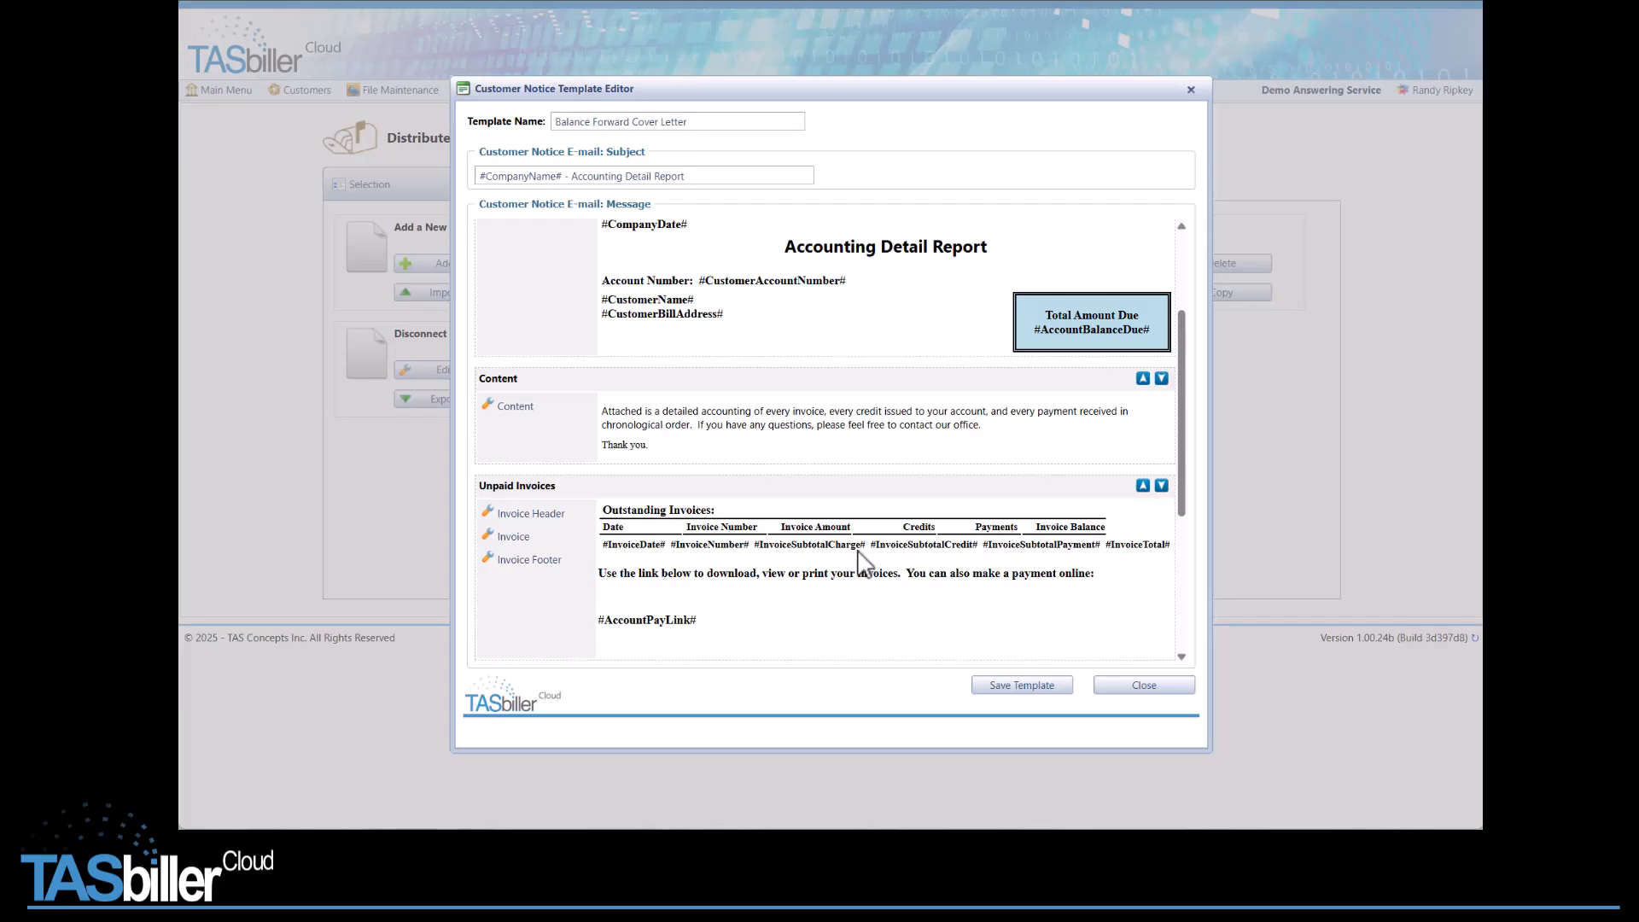
scroll(819, 576, down, 1)
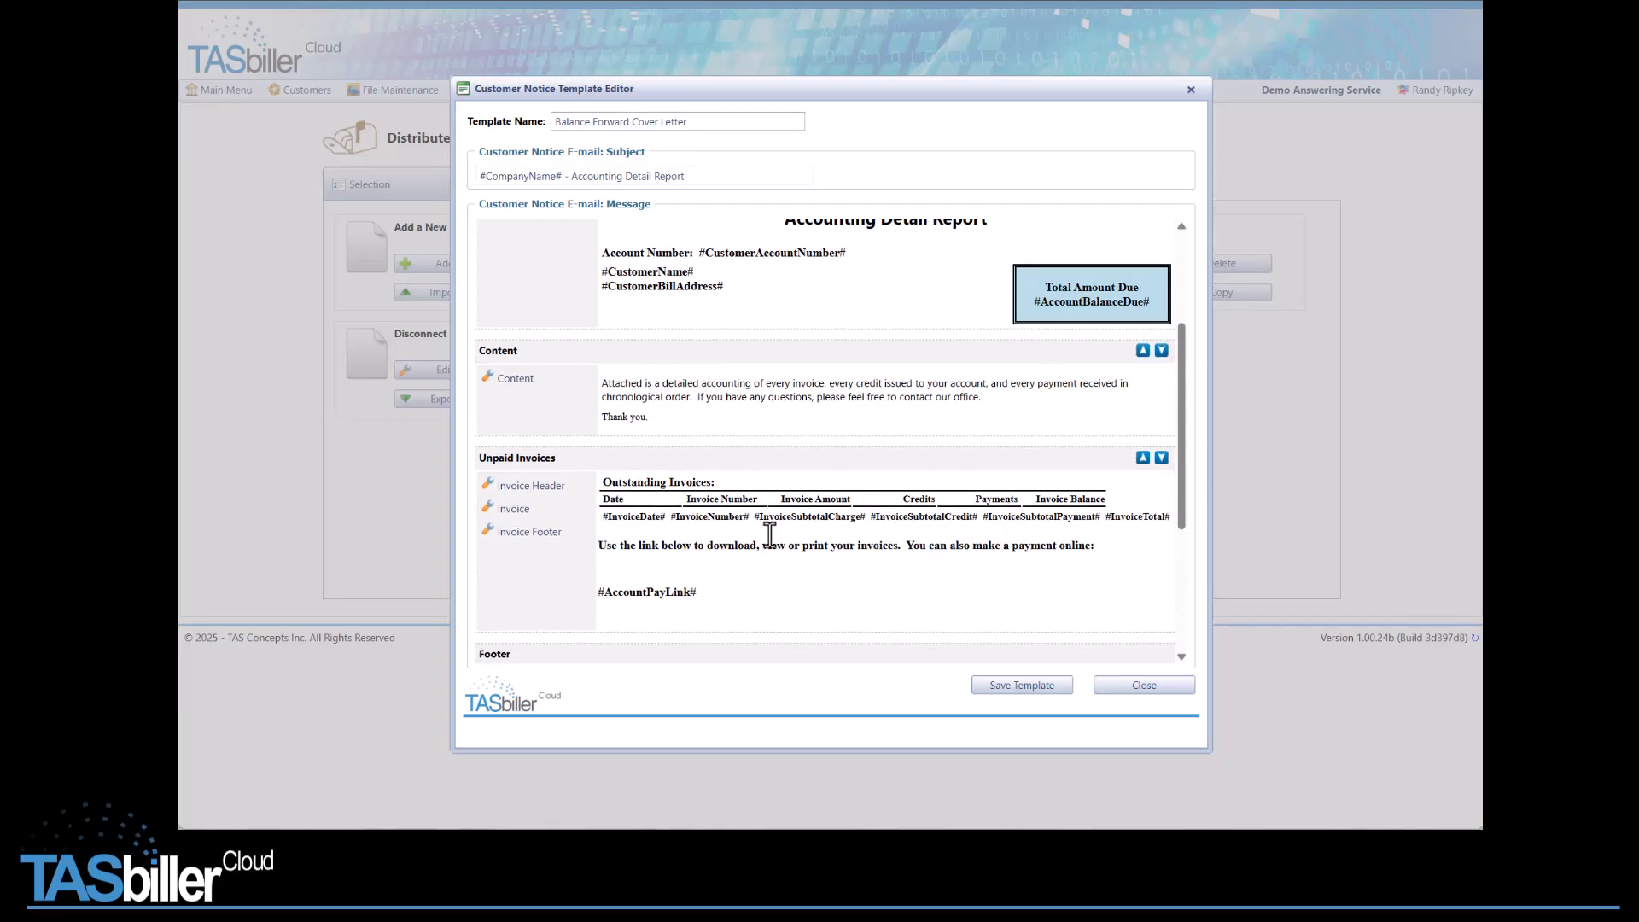
scroll(775, 534, down, 3)
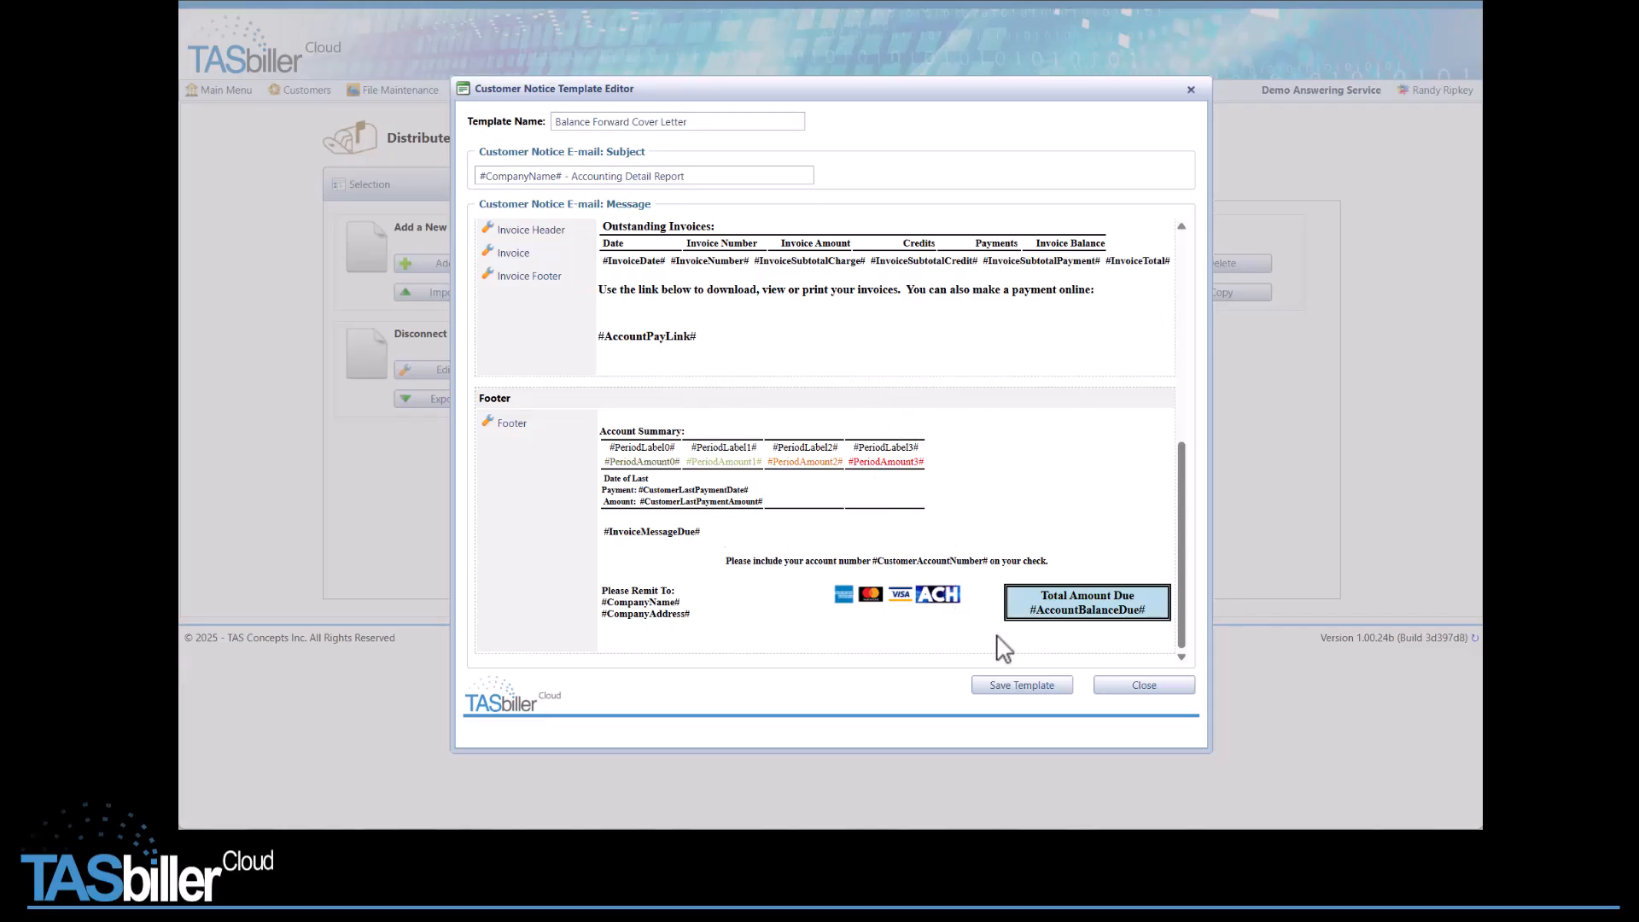
click(1107, 685)
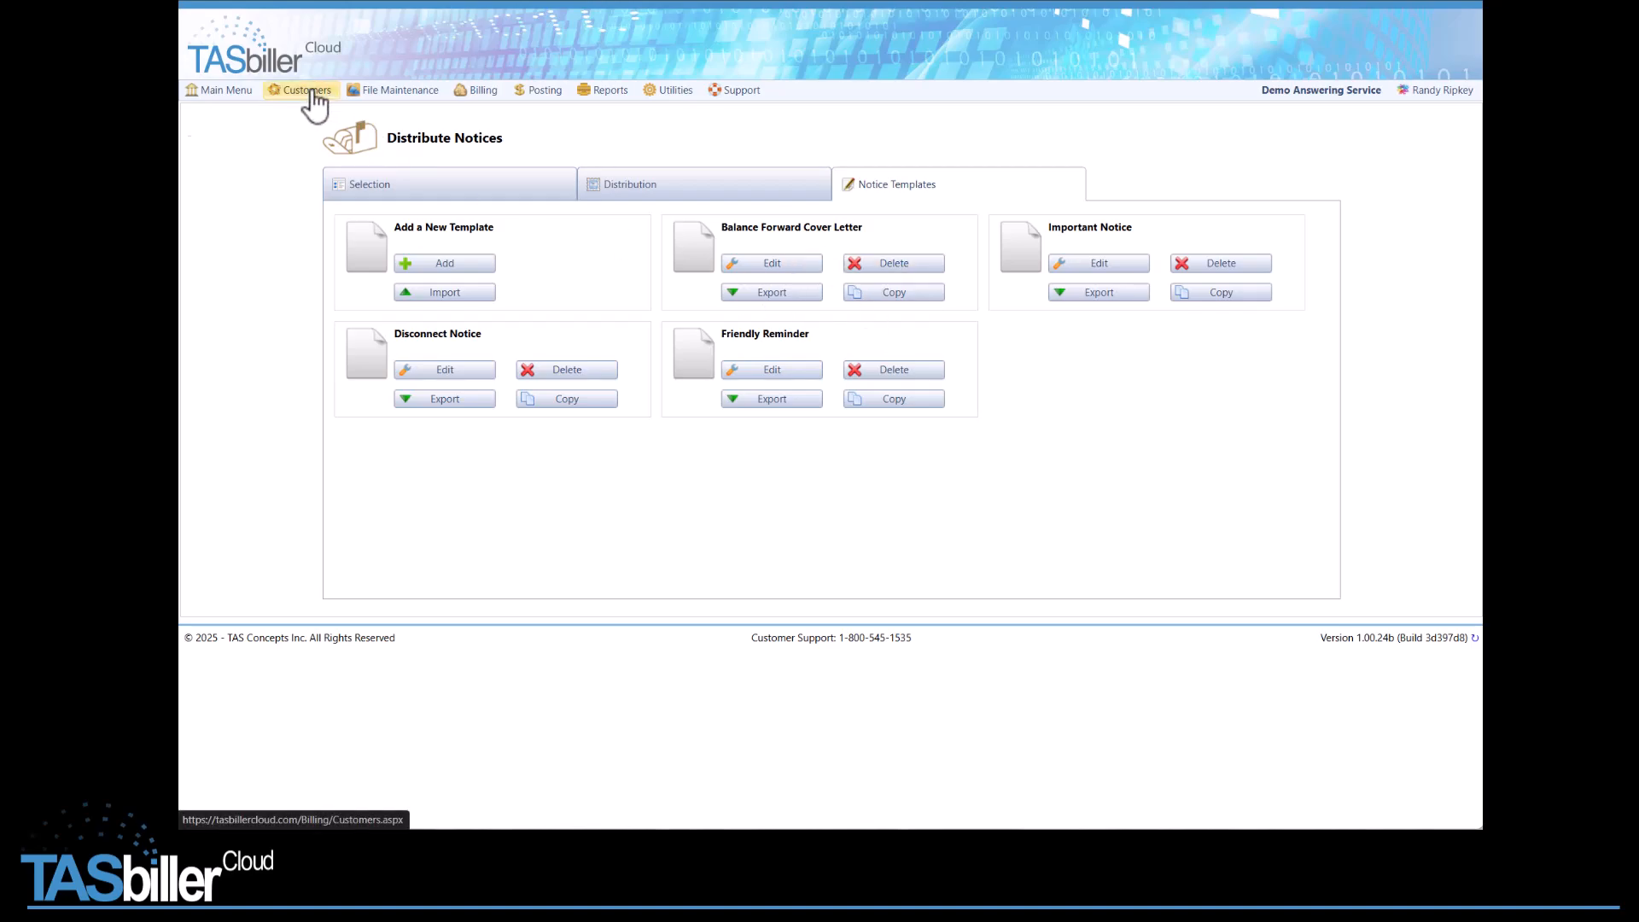
- Open the RJR, Inc. customer record and examine the charges, payments and balances in its Balance Forward history
click(313, 92)
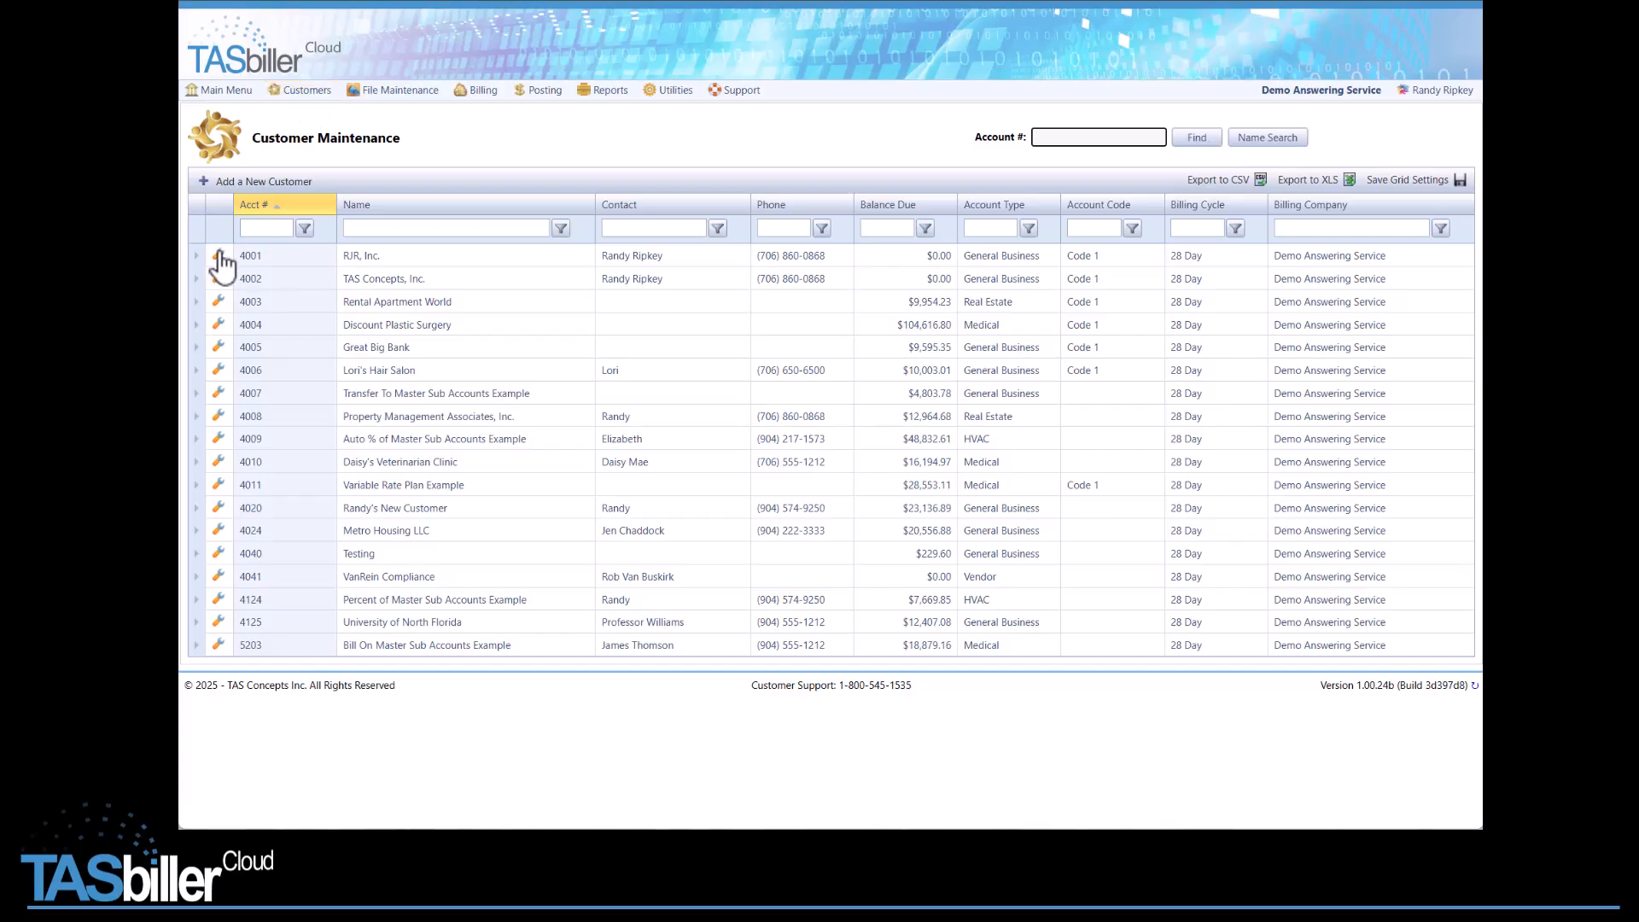
click(219, 255)
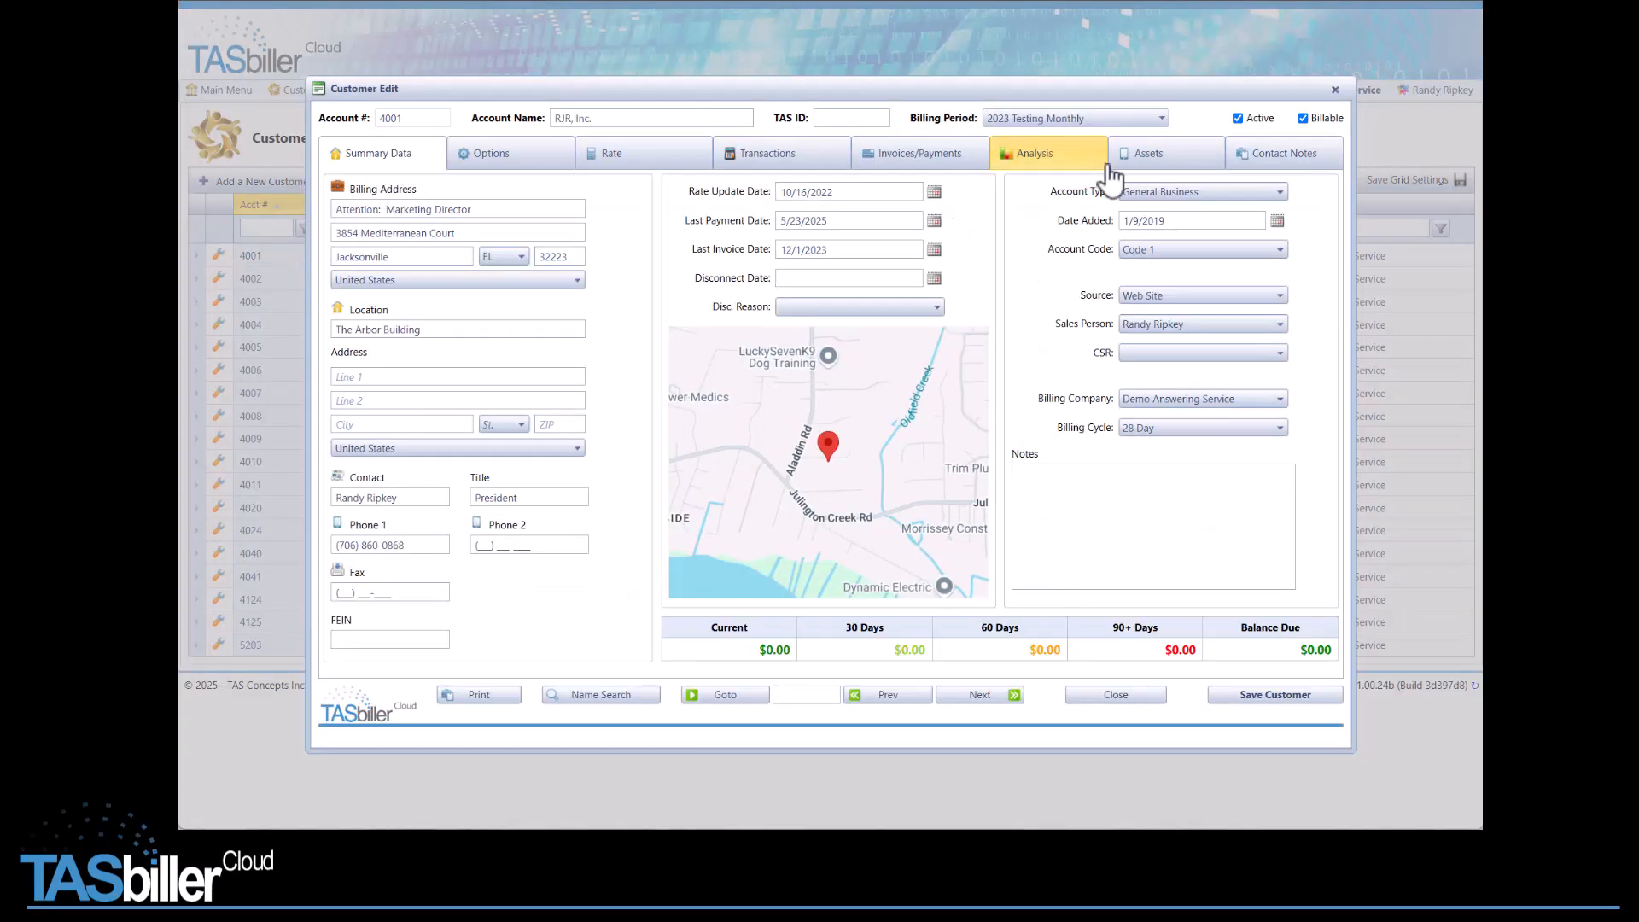
click(938, 167)
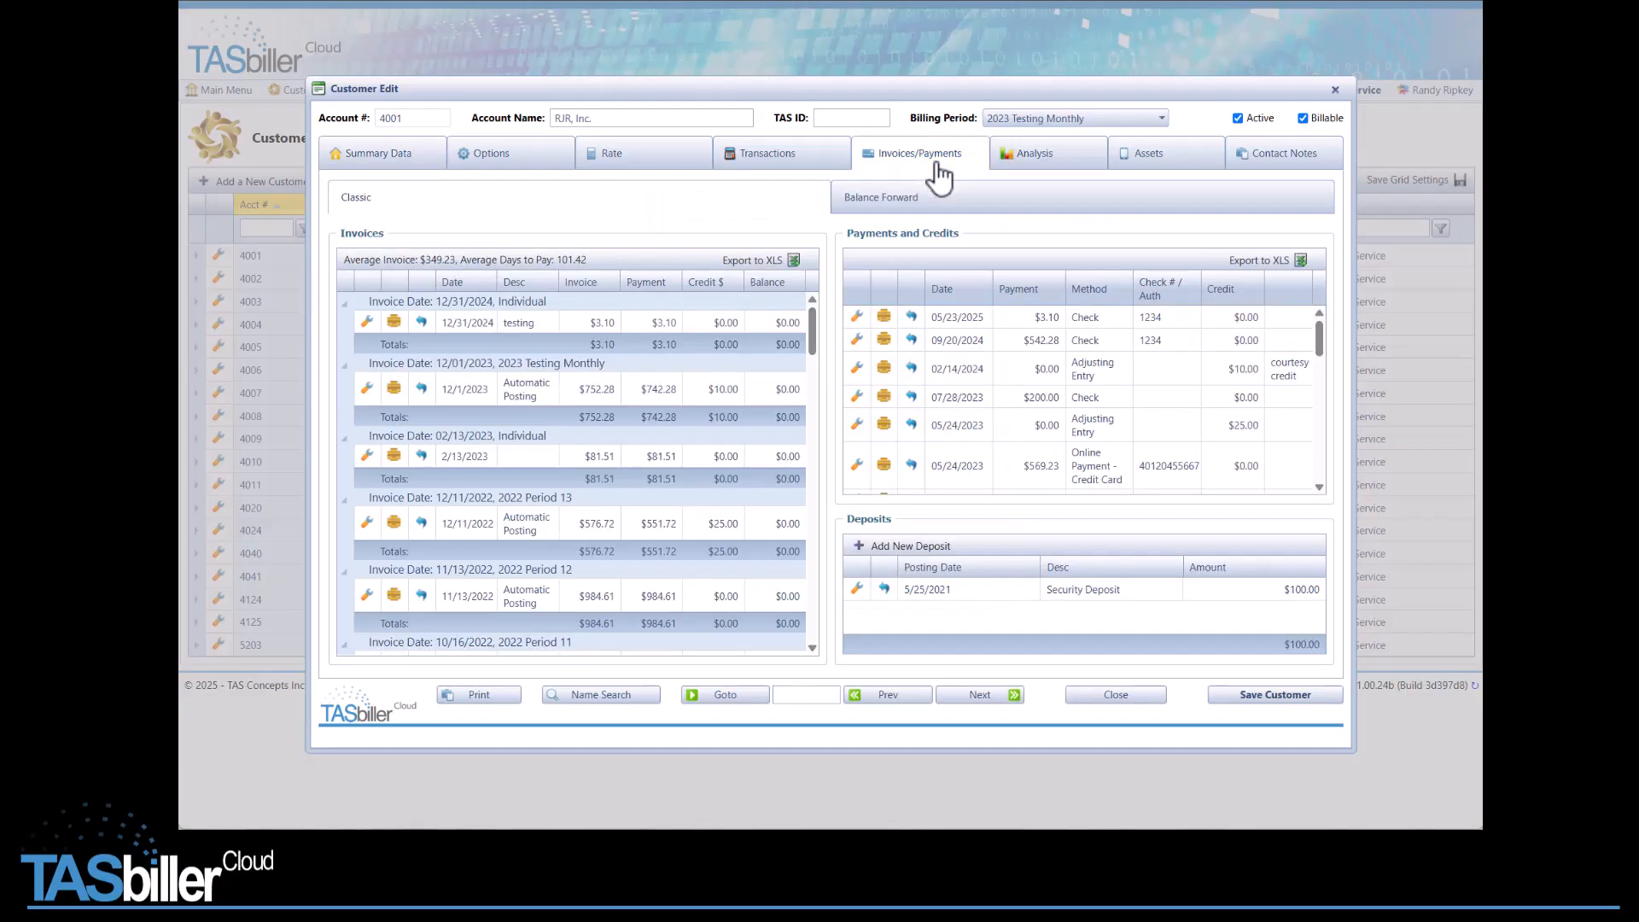
click(962, 220)
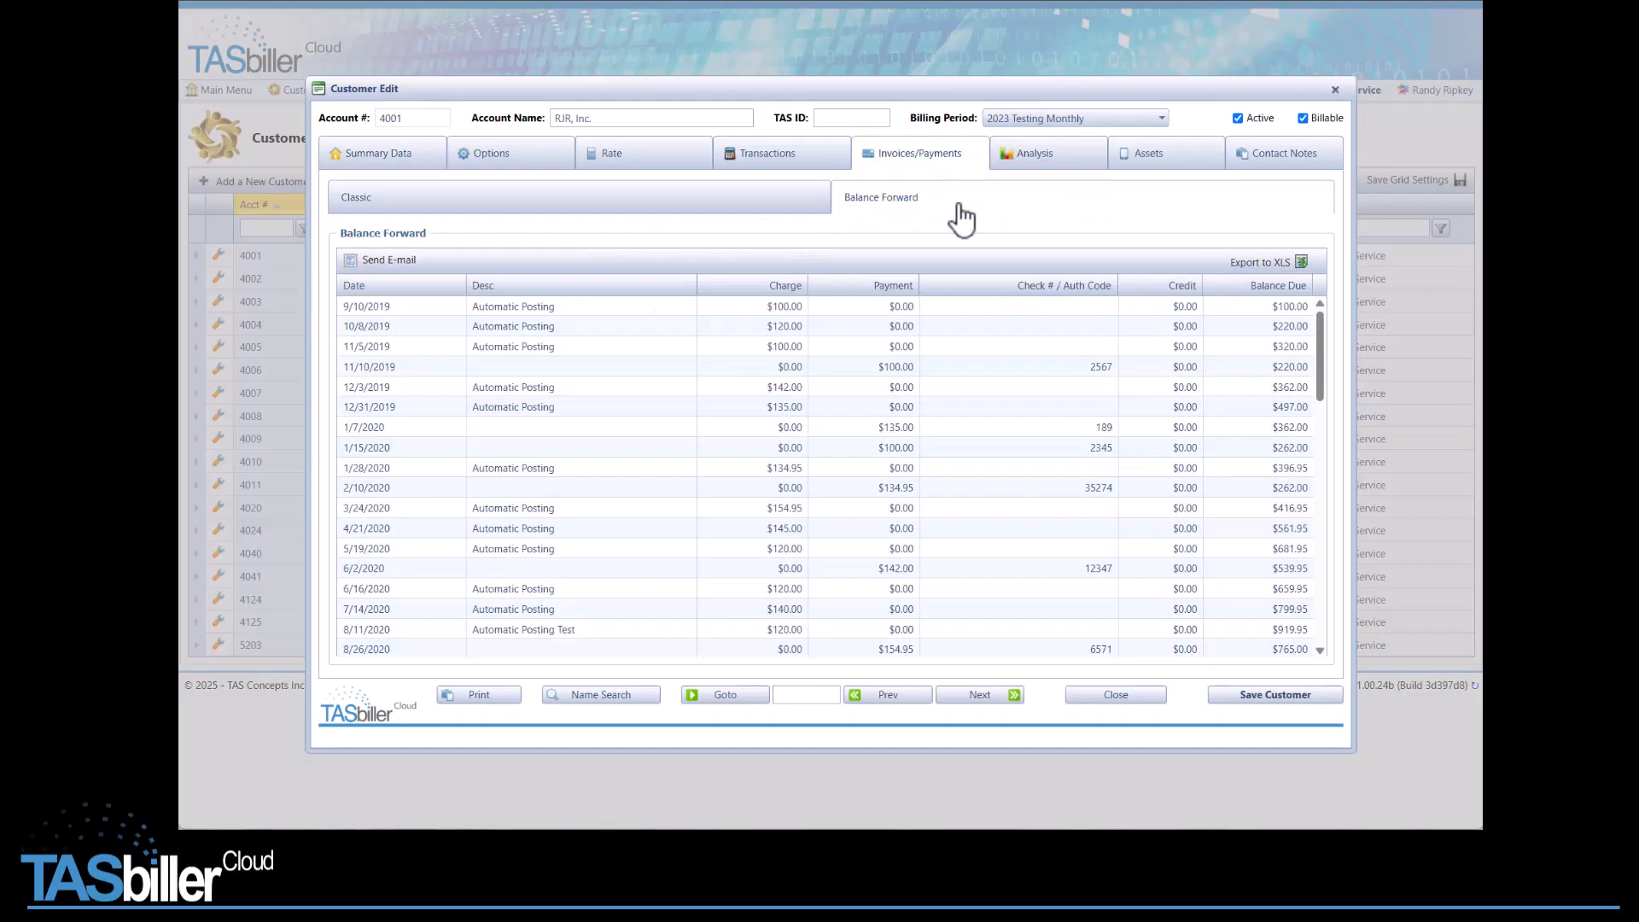
scroll(1063, 346, down, 3)
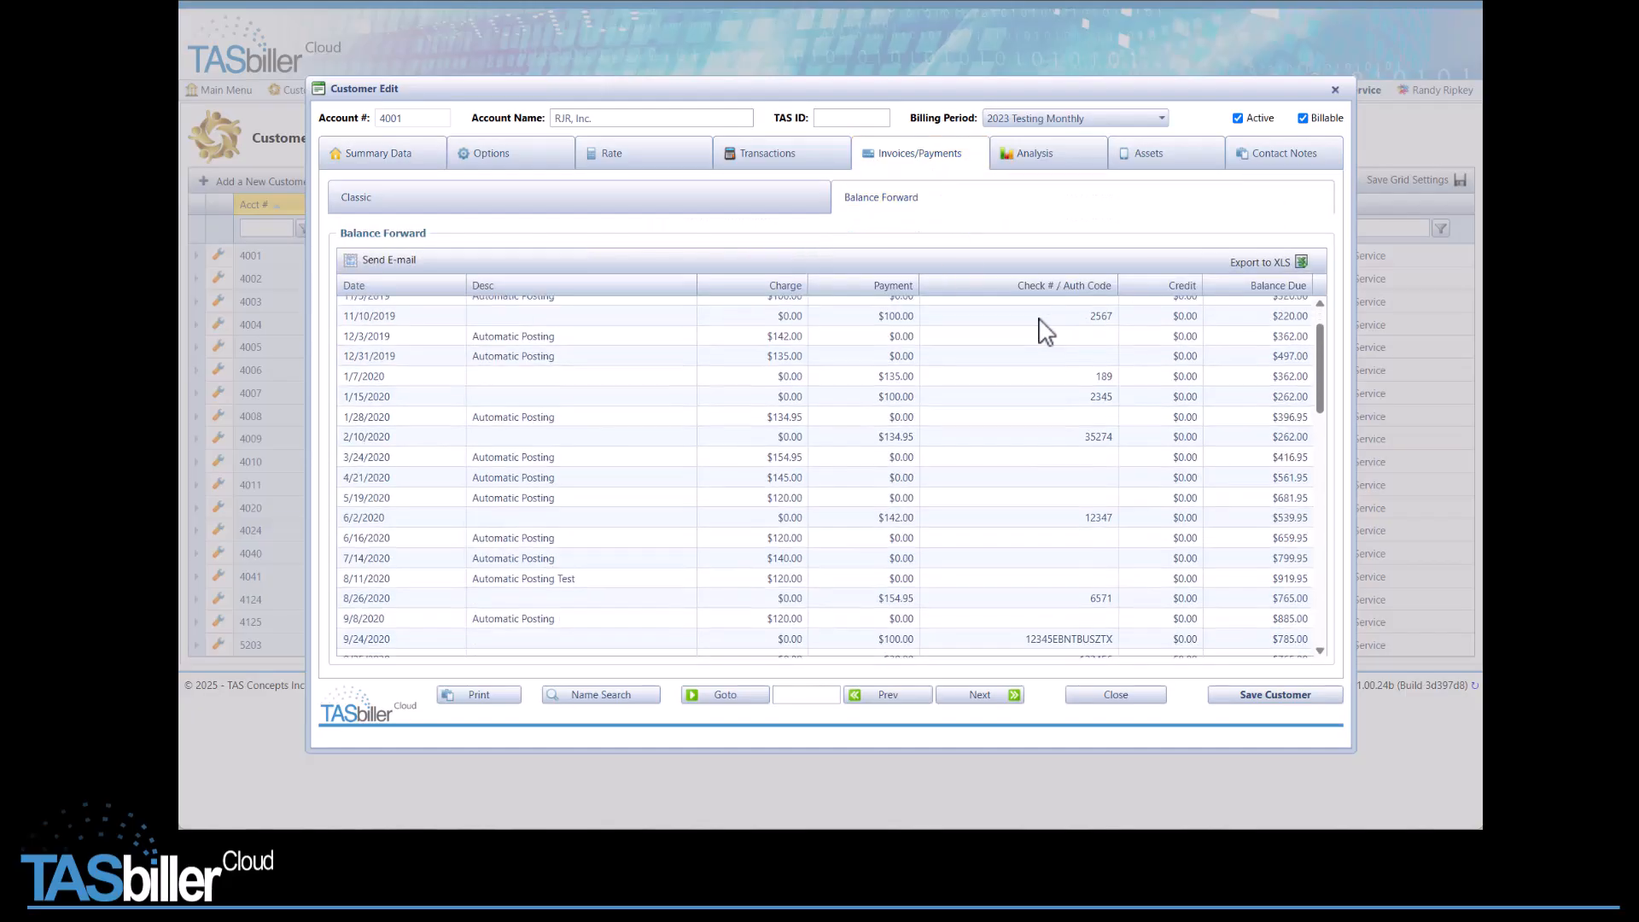
scroll(1039, 398, down, 15)
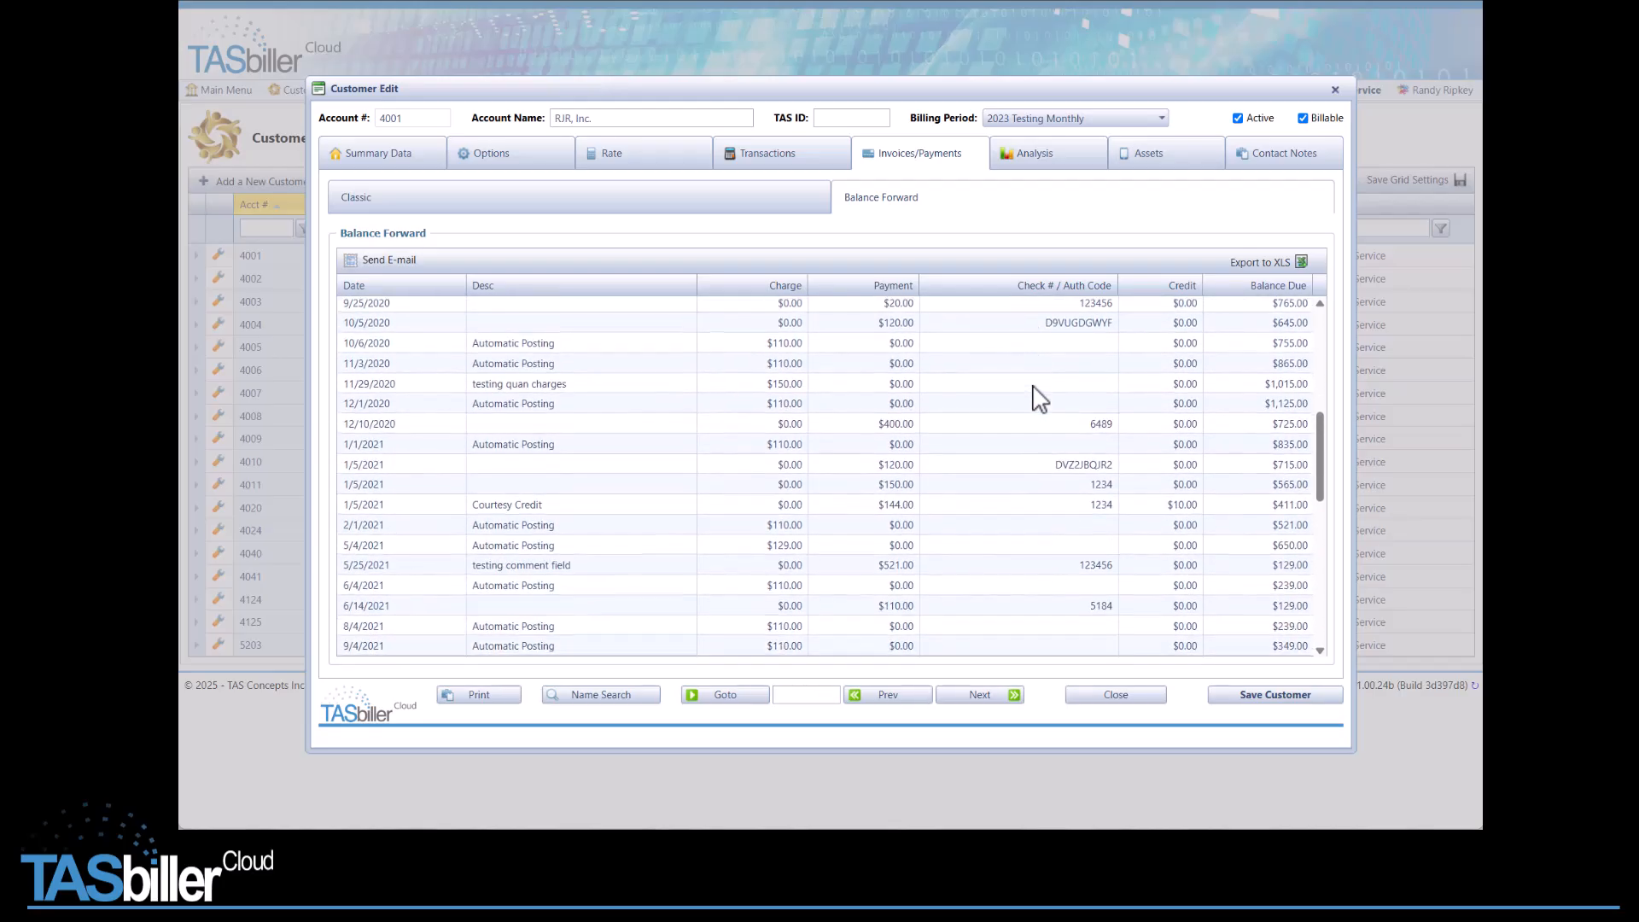
scroll(1040, 397, up, 18)
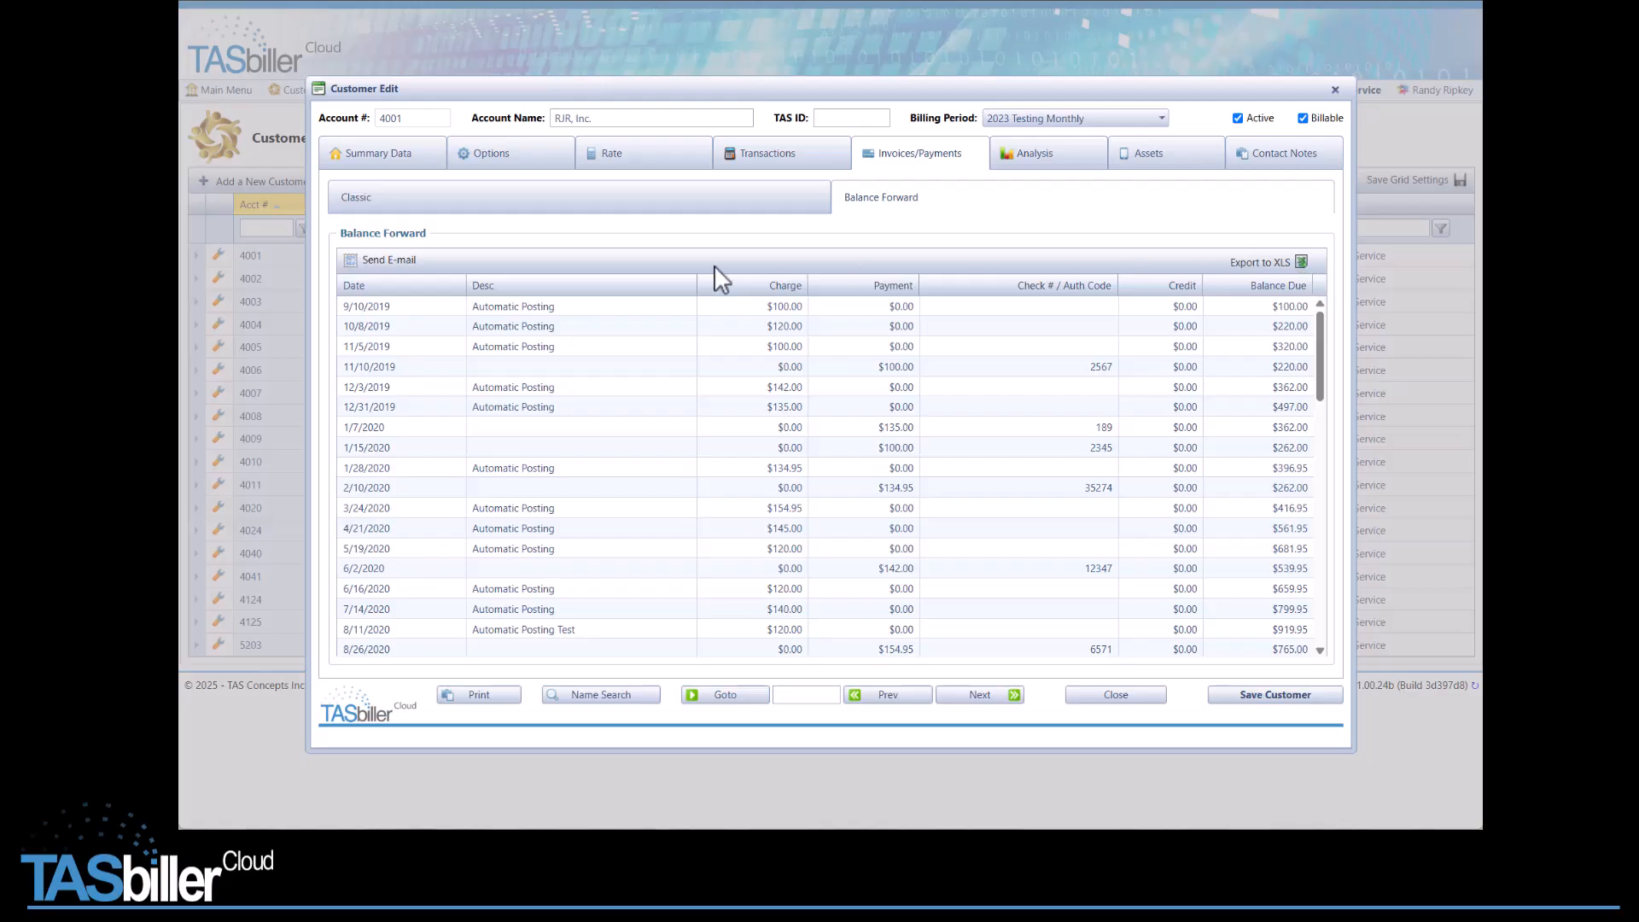
- Check the template choices for e-mailing the Balance Forward history, and close the dialog and customer record without sending
click(382, 263)
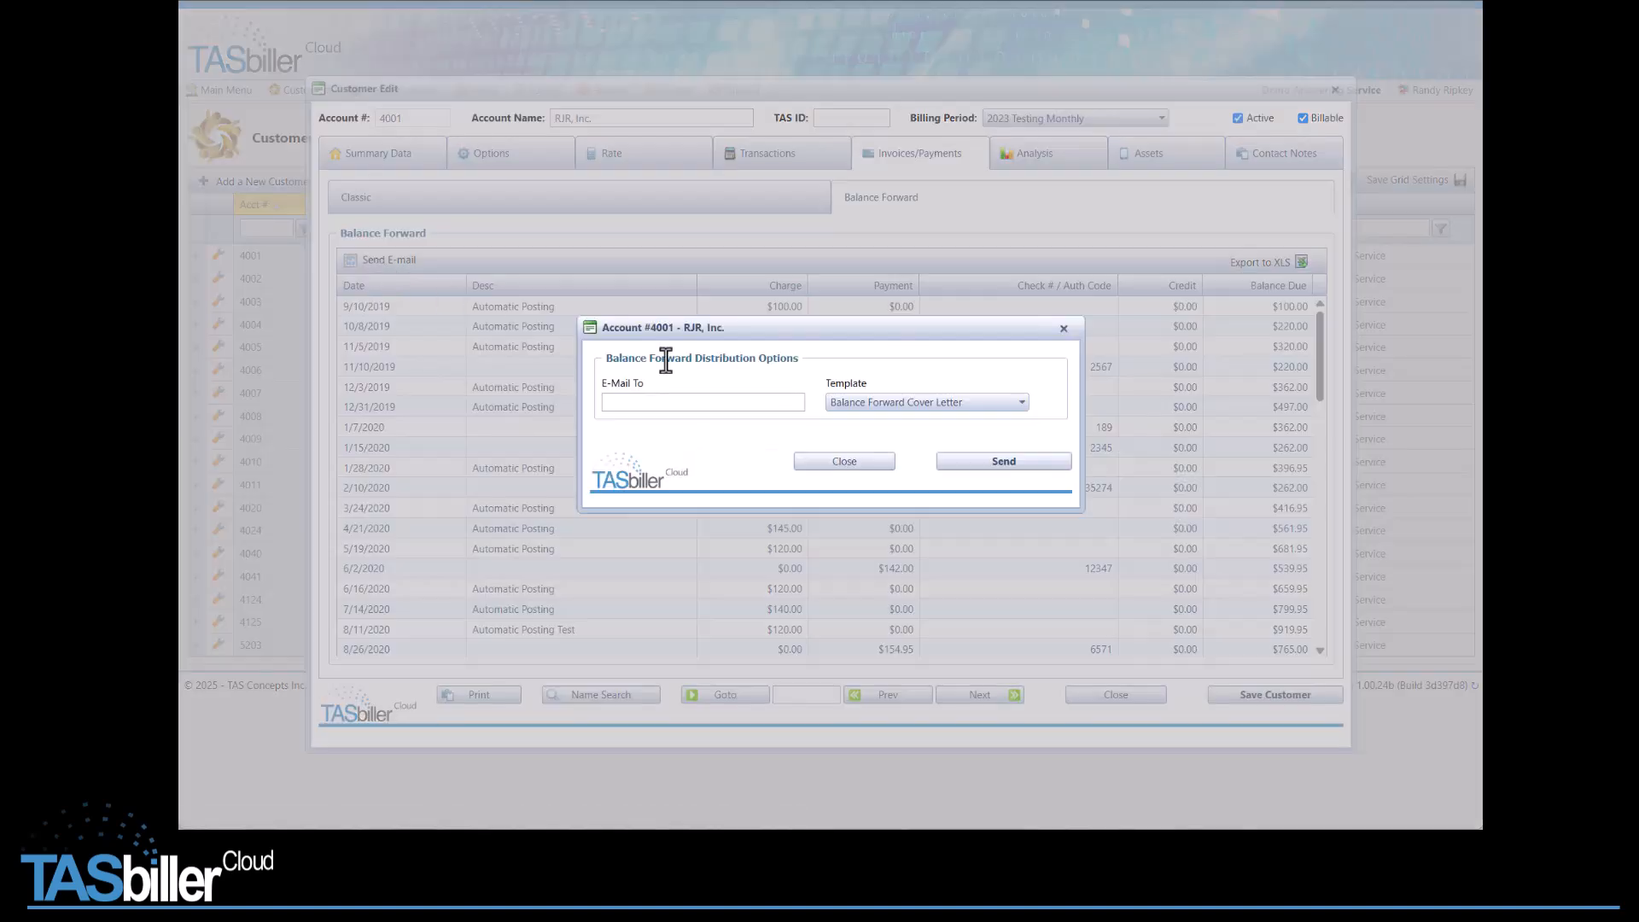
click(956, 404)
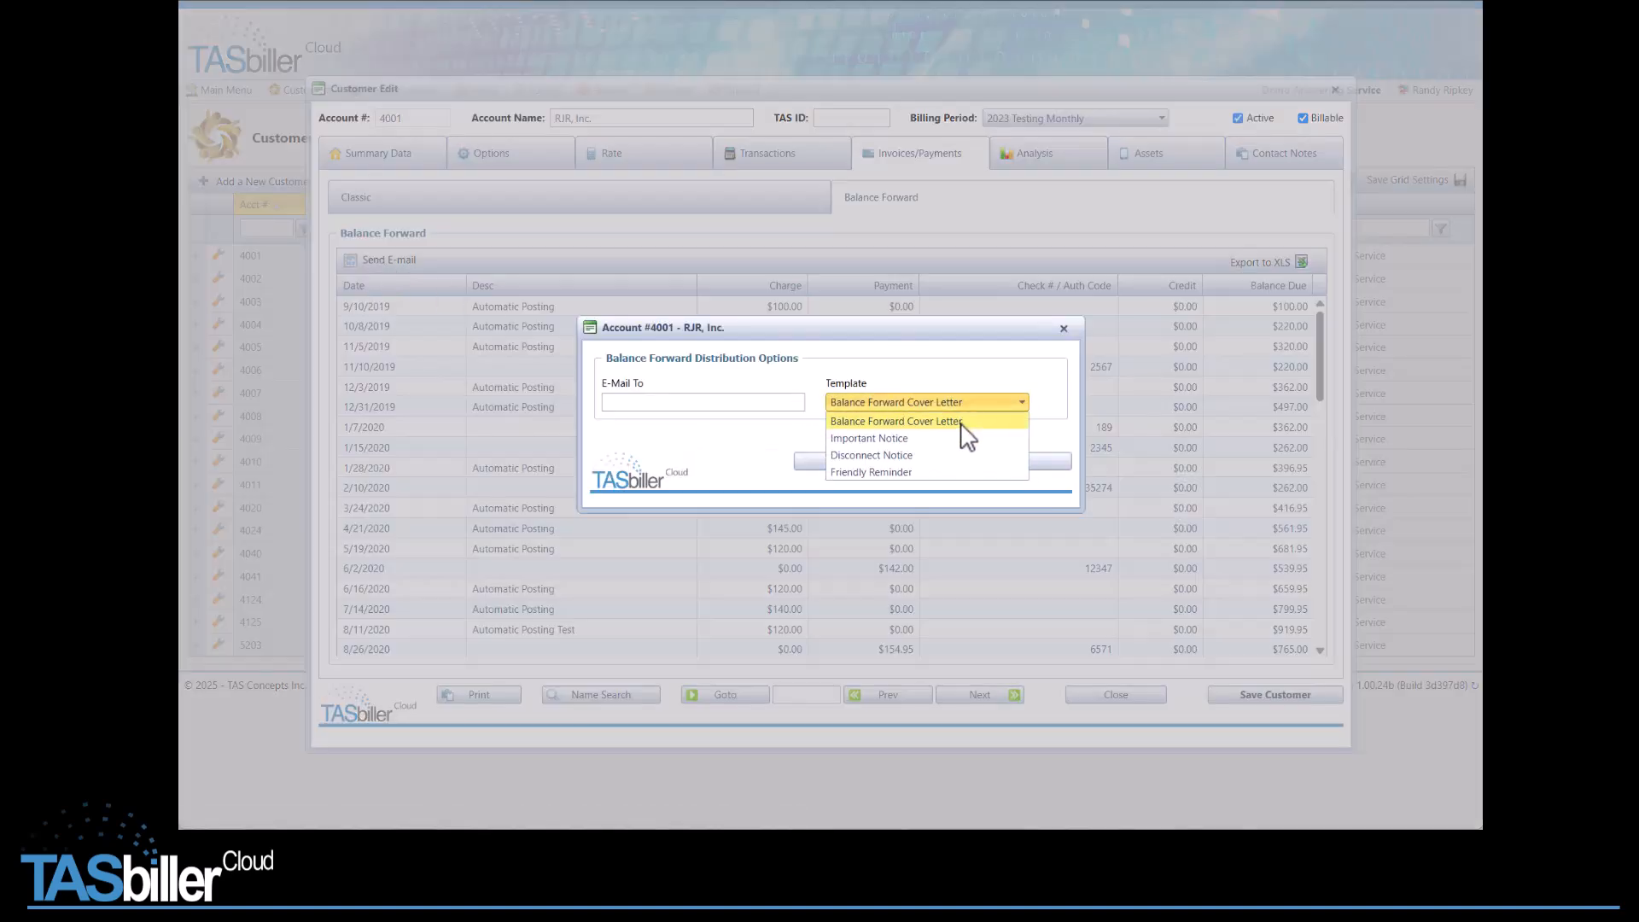
click(1057, 431)
click(710, 404)
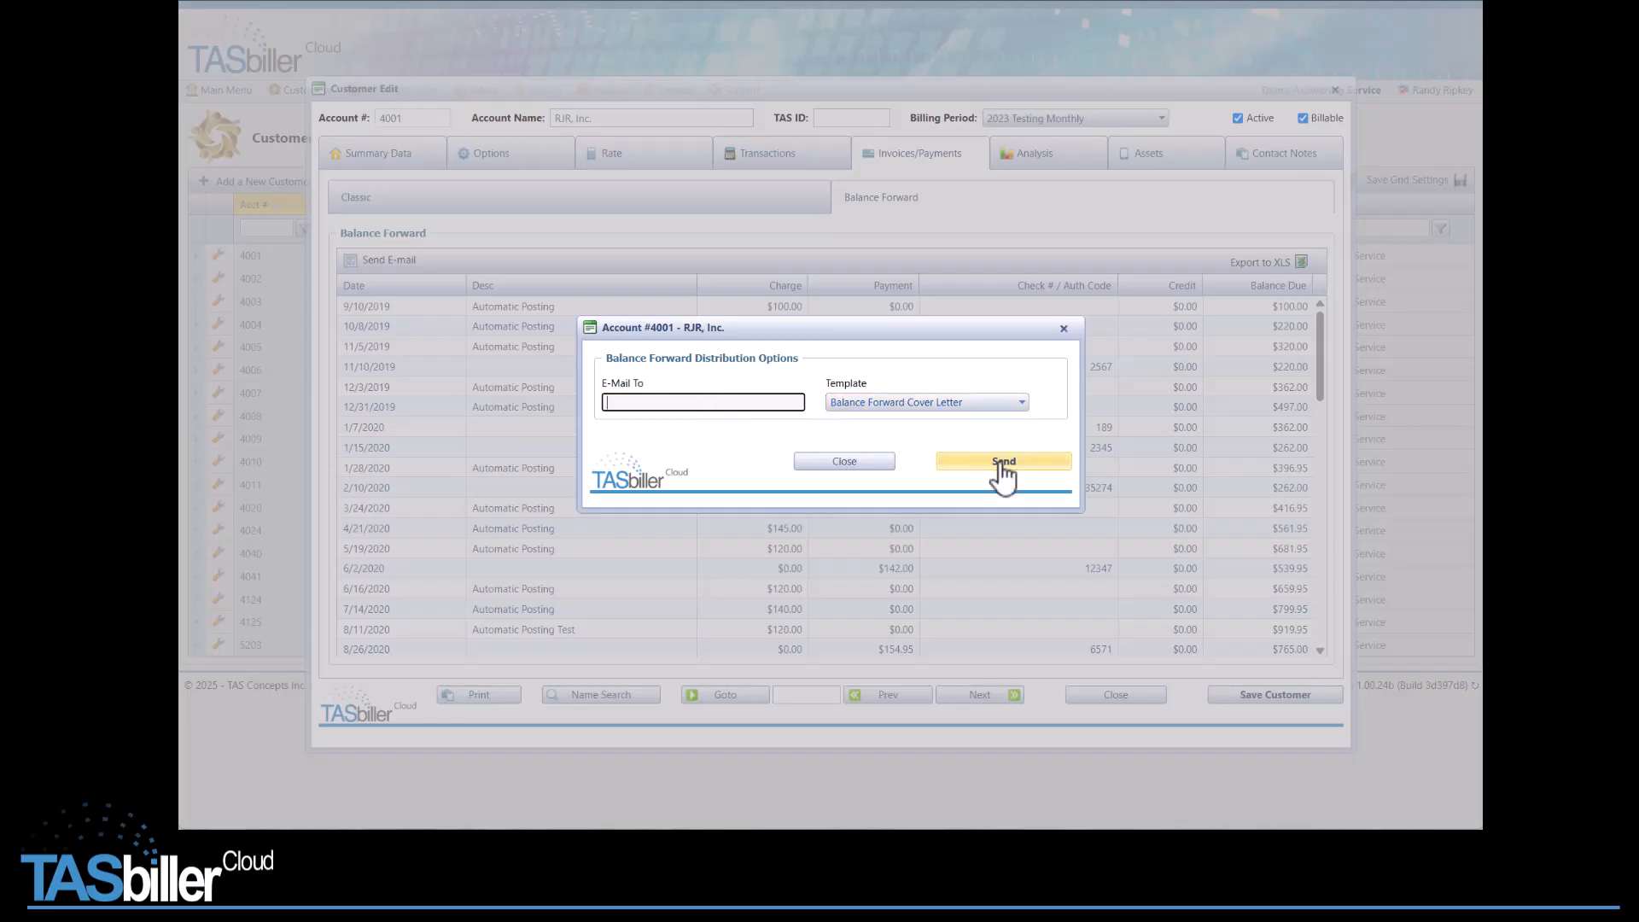
click(875, 472)
click(1086, 696)
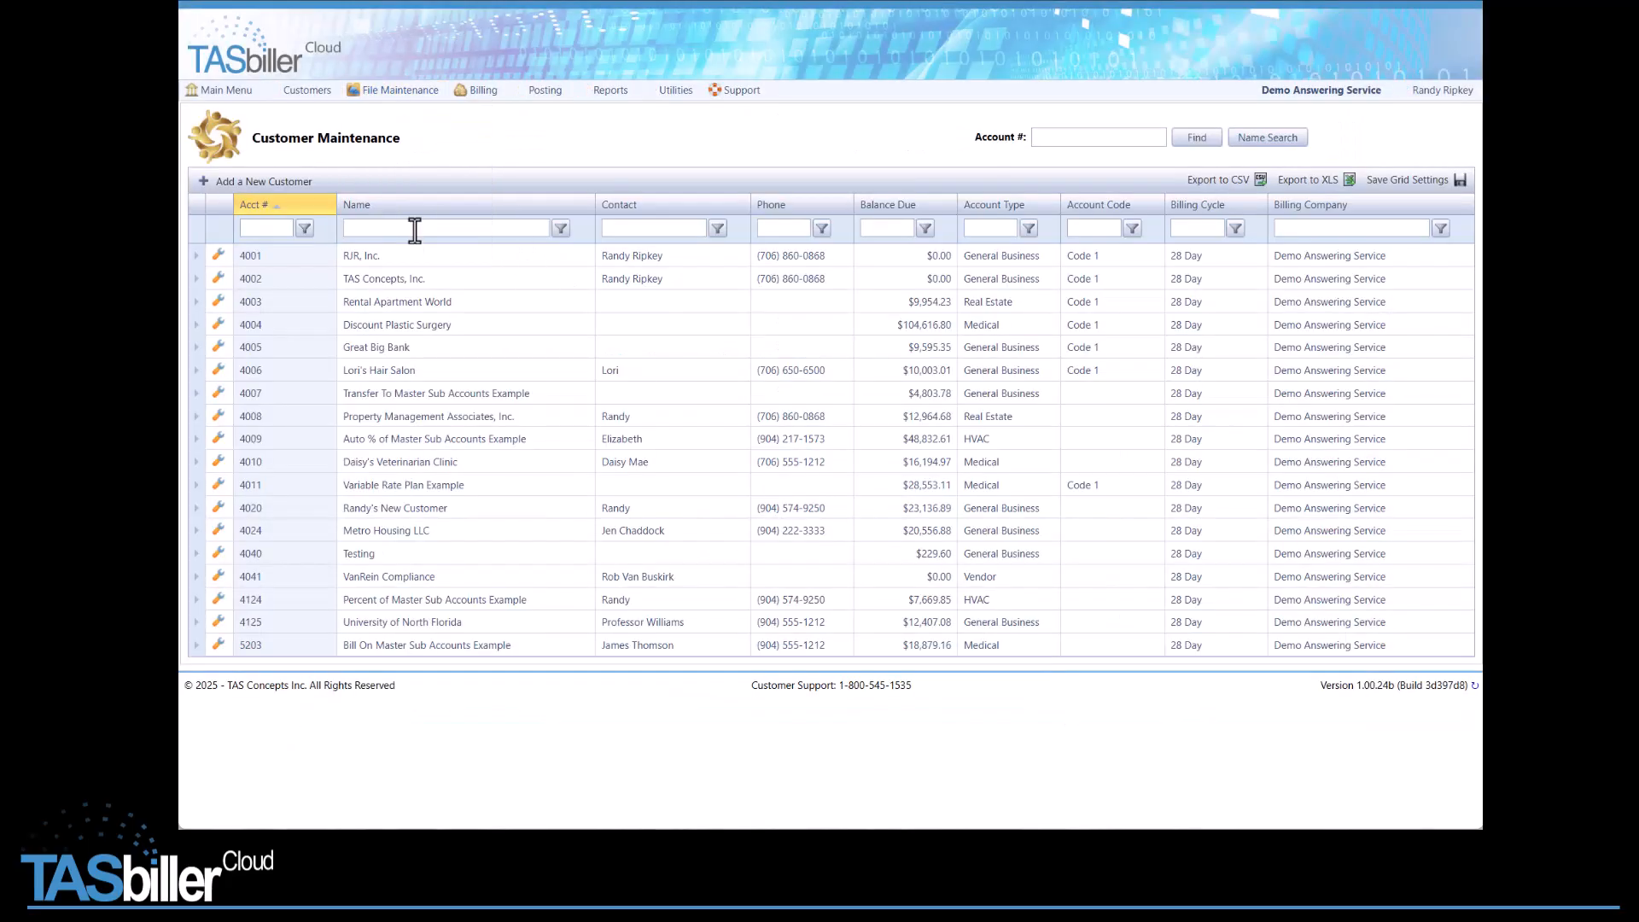
- Set the company's Default Balance Forward Email Template to Balance Forward Cover Letter, save the company and close its setup
mouse_move(399, 94)
click(395, 229)
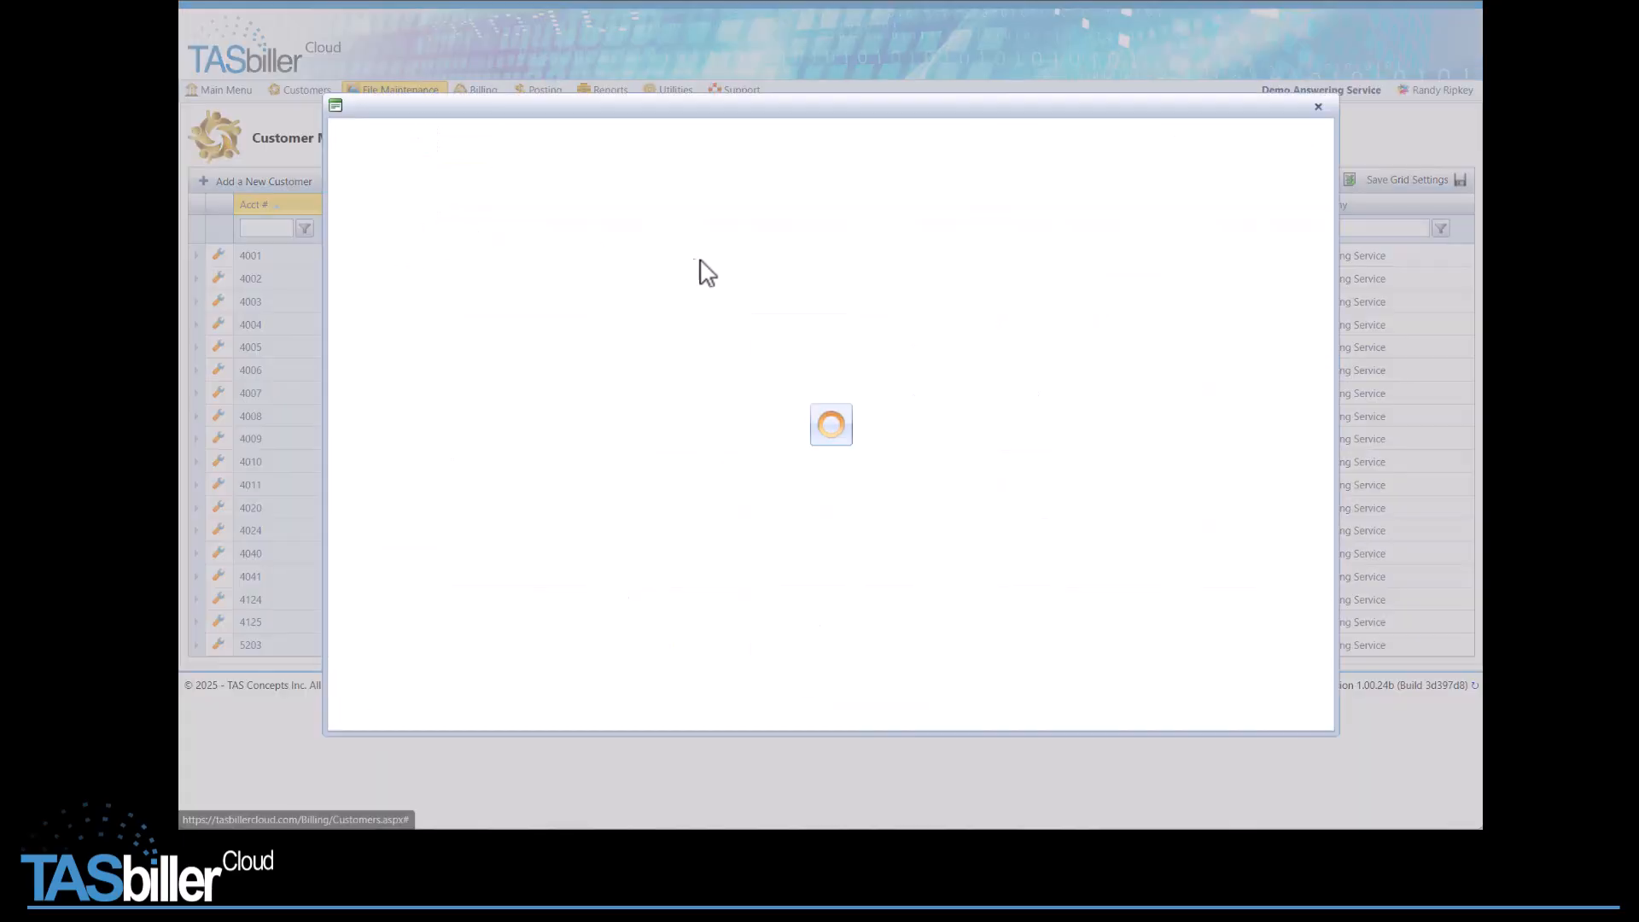
click(1014, 217)
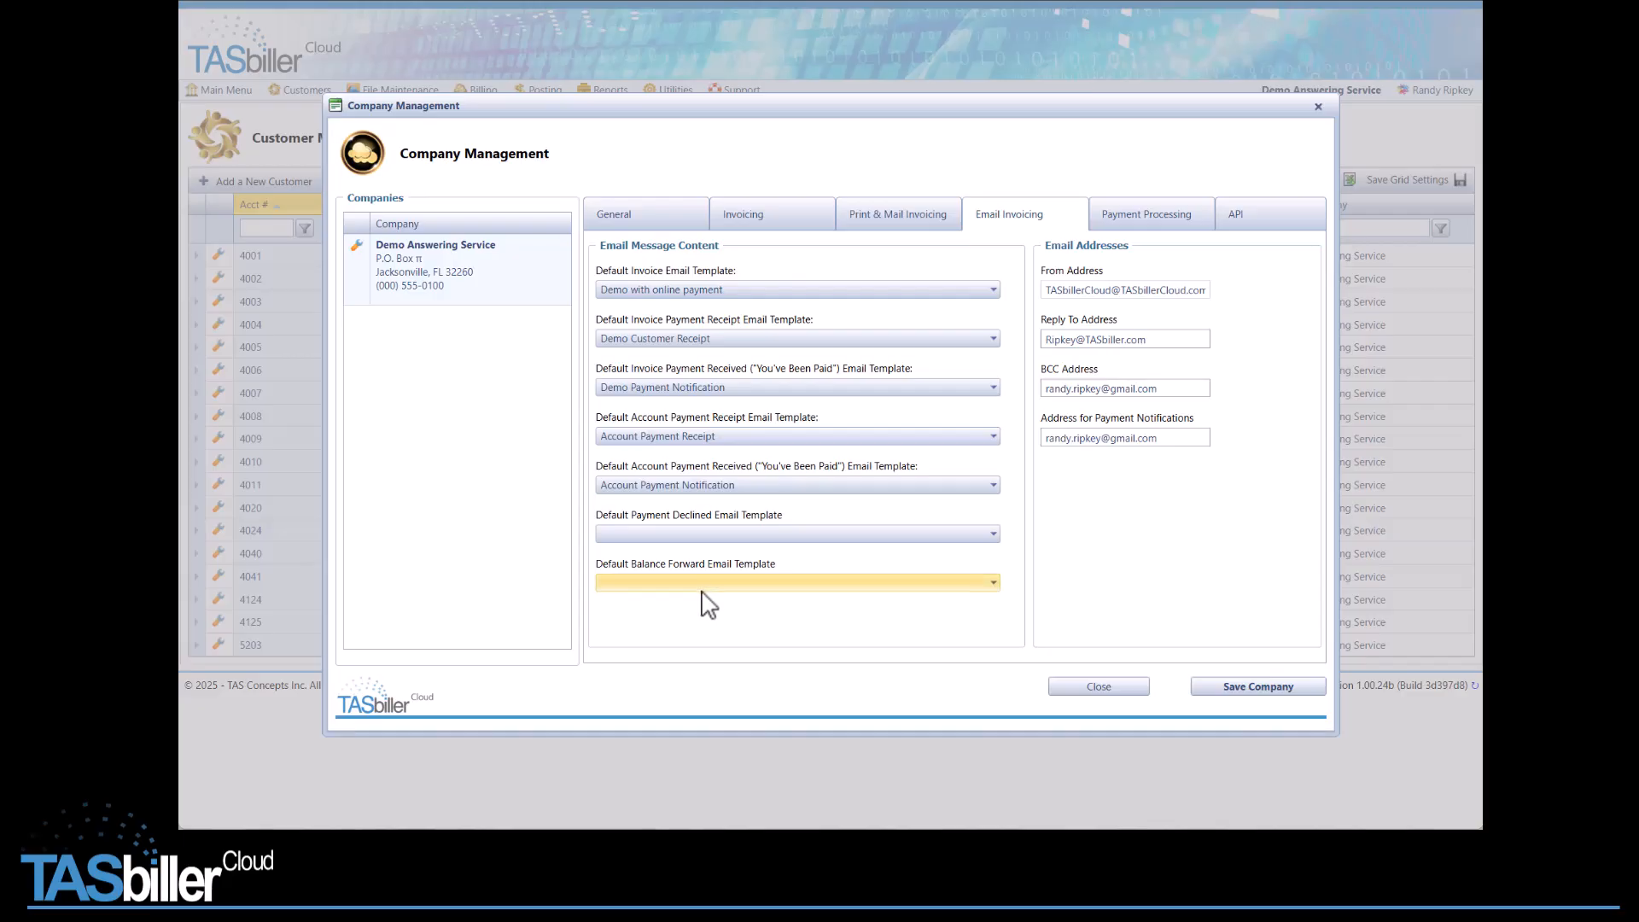
click(734, 588)
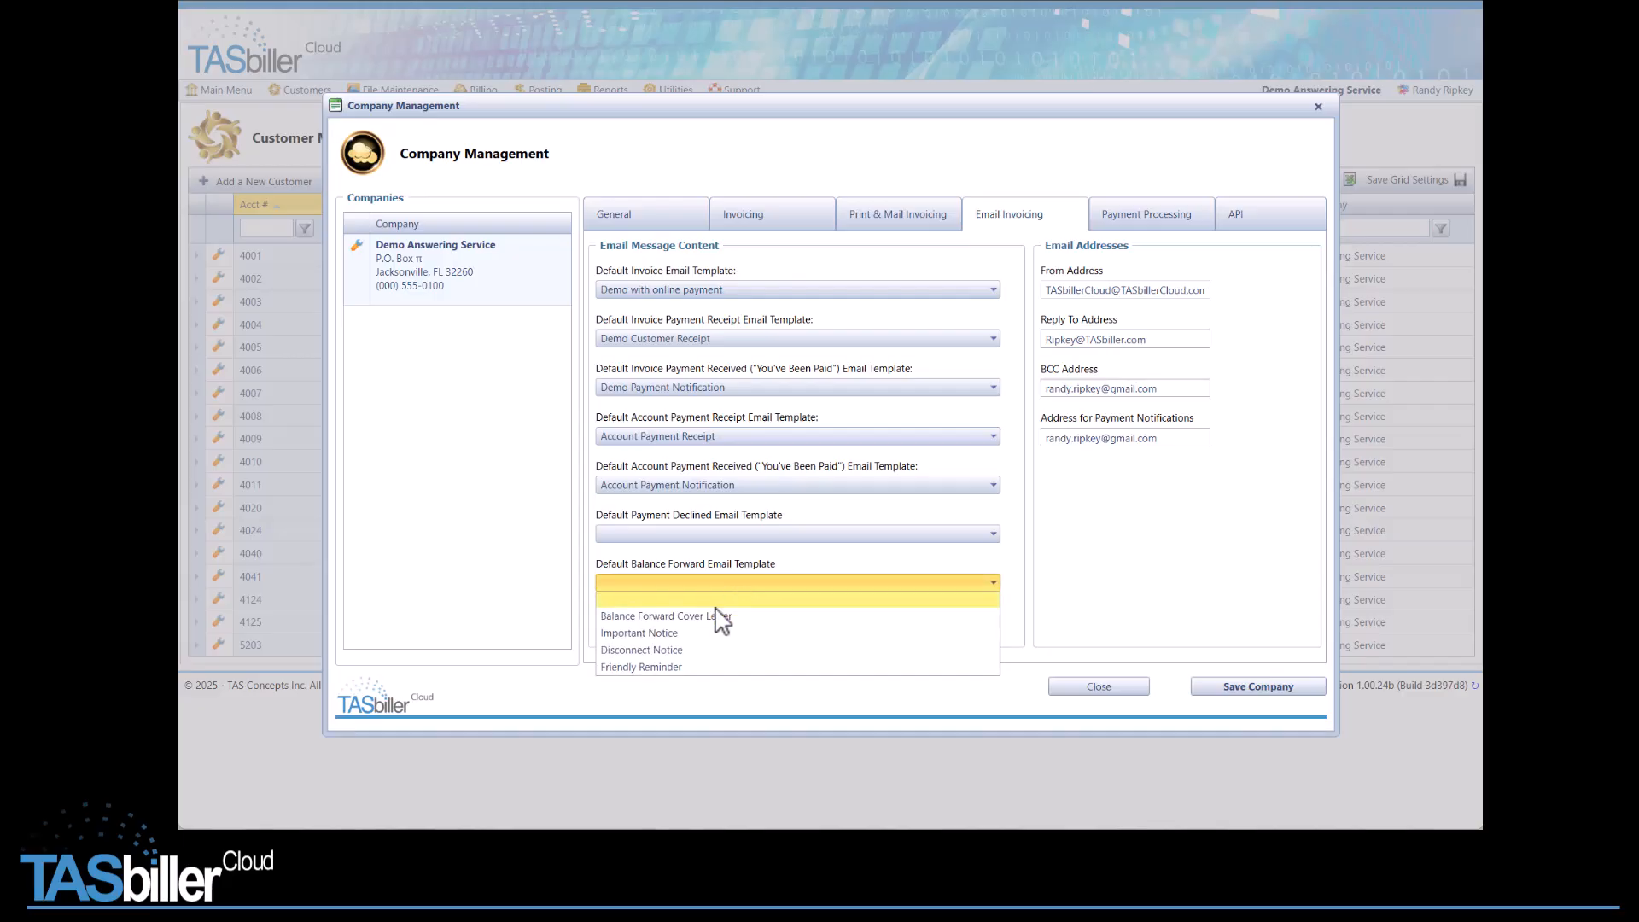
click(710, 616)
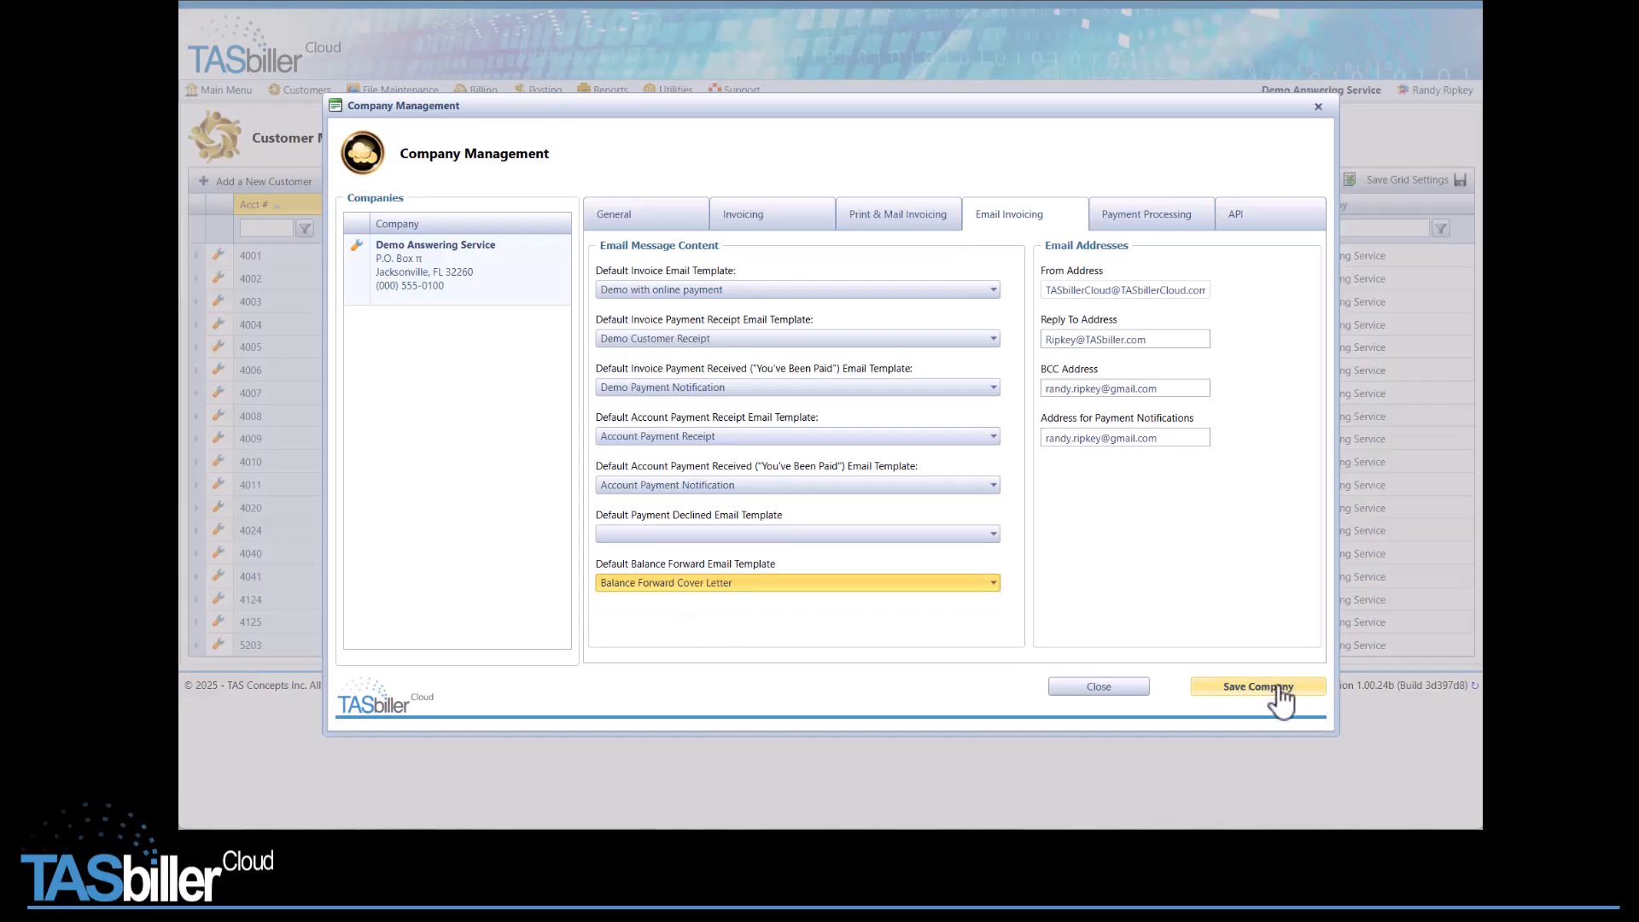
click(839, 588)
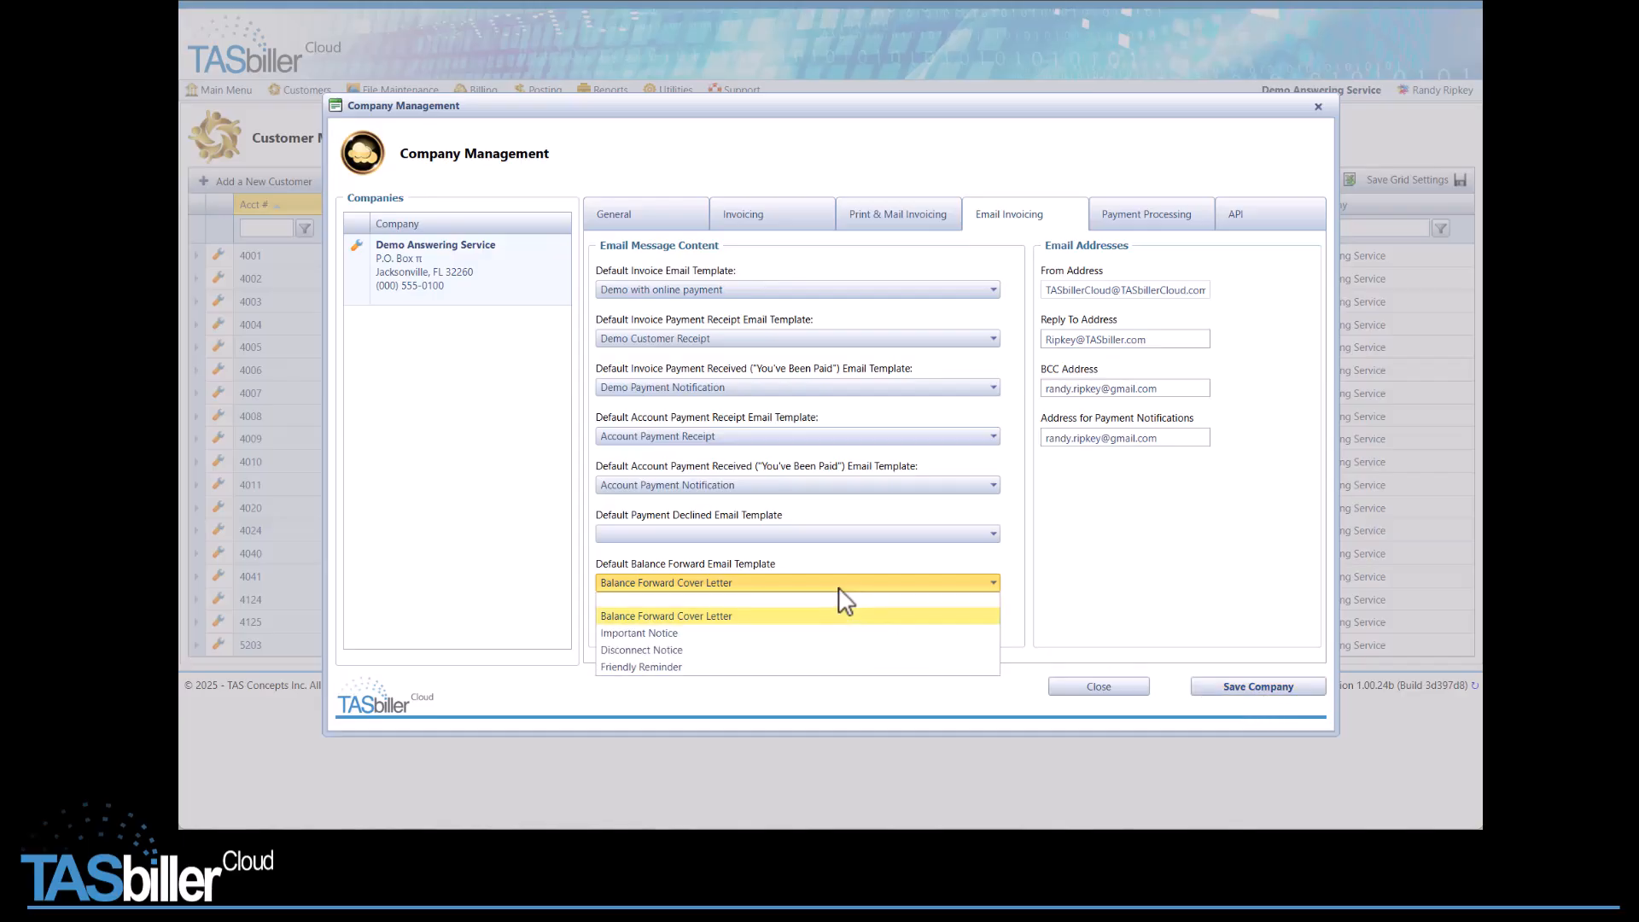
click(1109, 591)
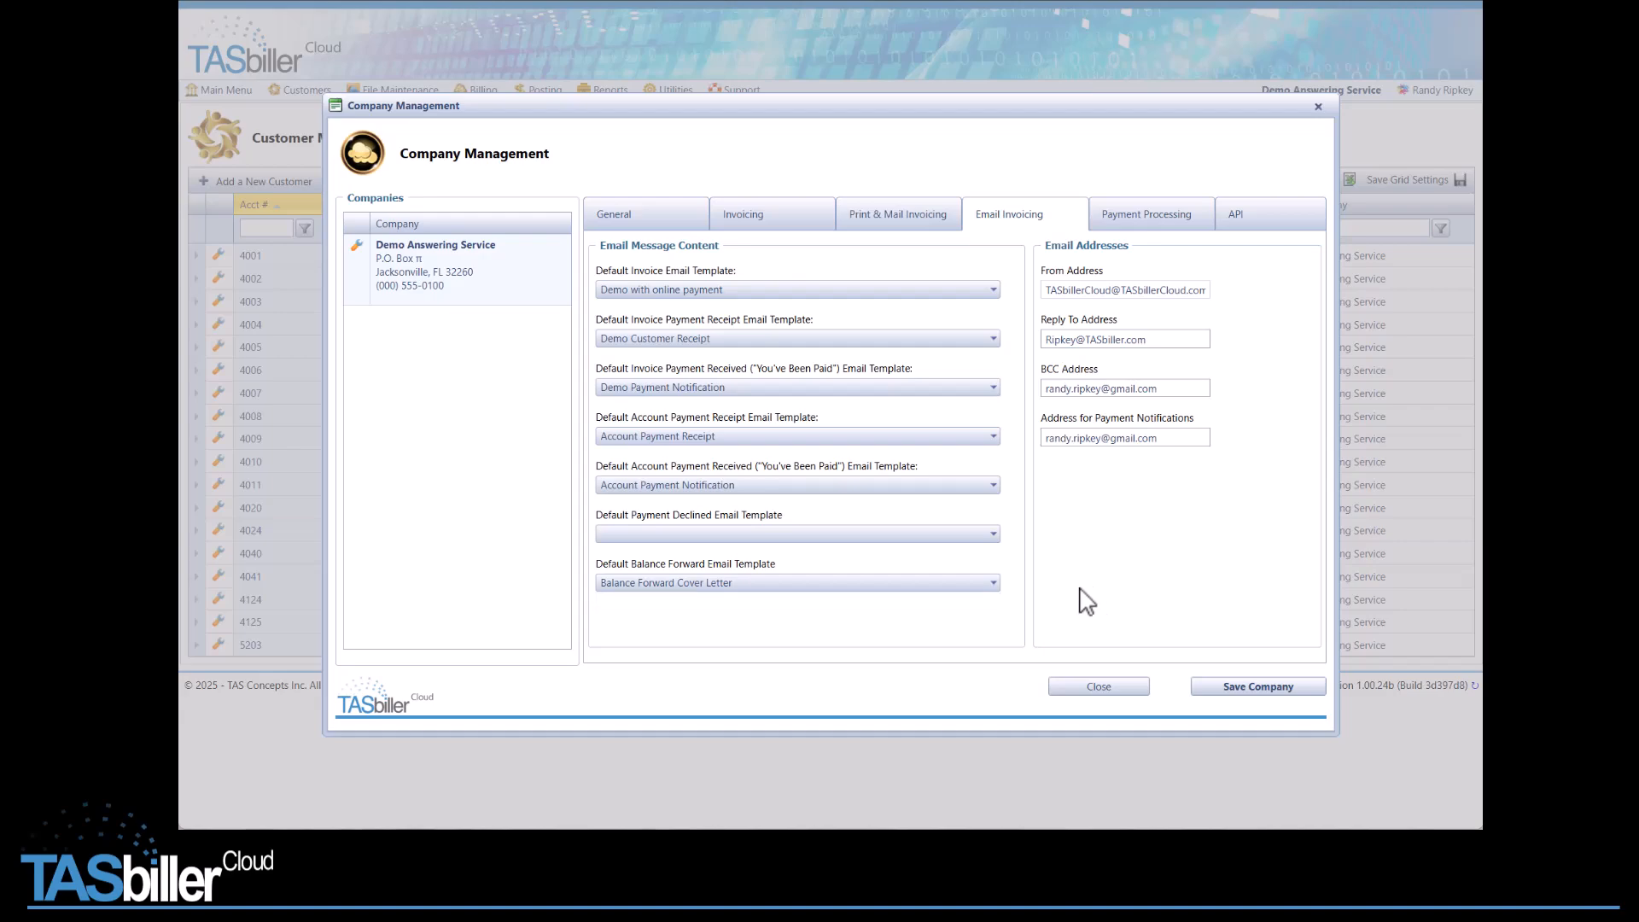
click(1260, 688)
click(1113, 690)
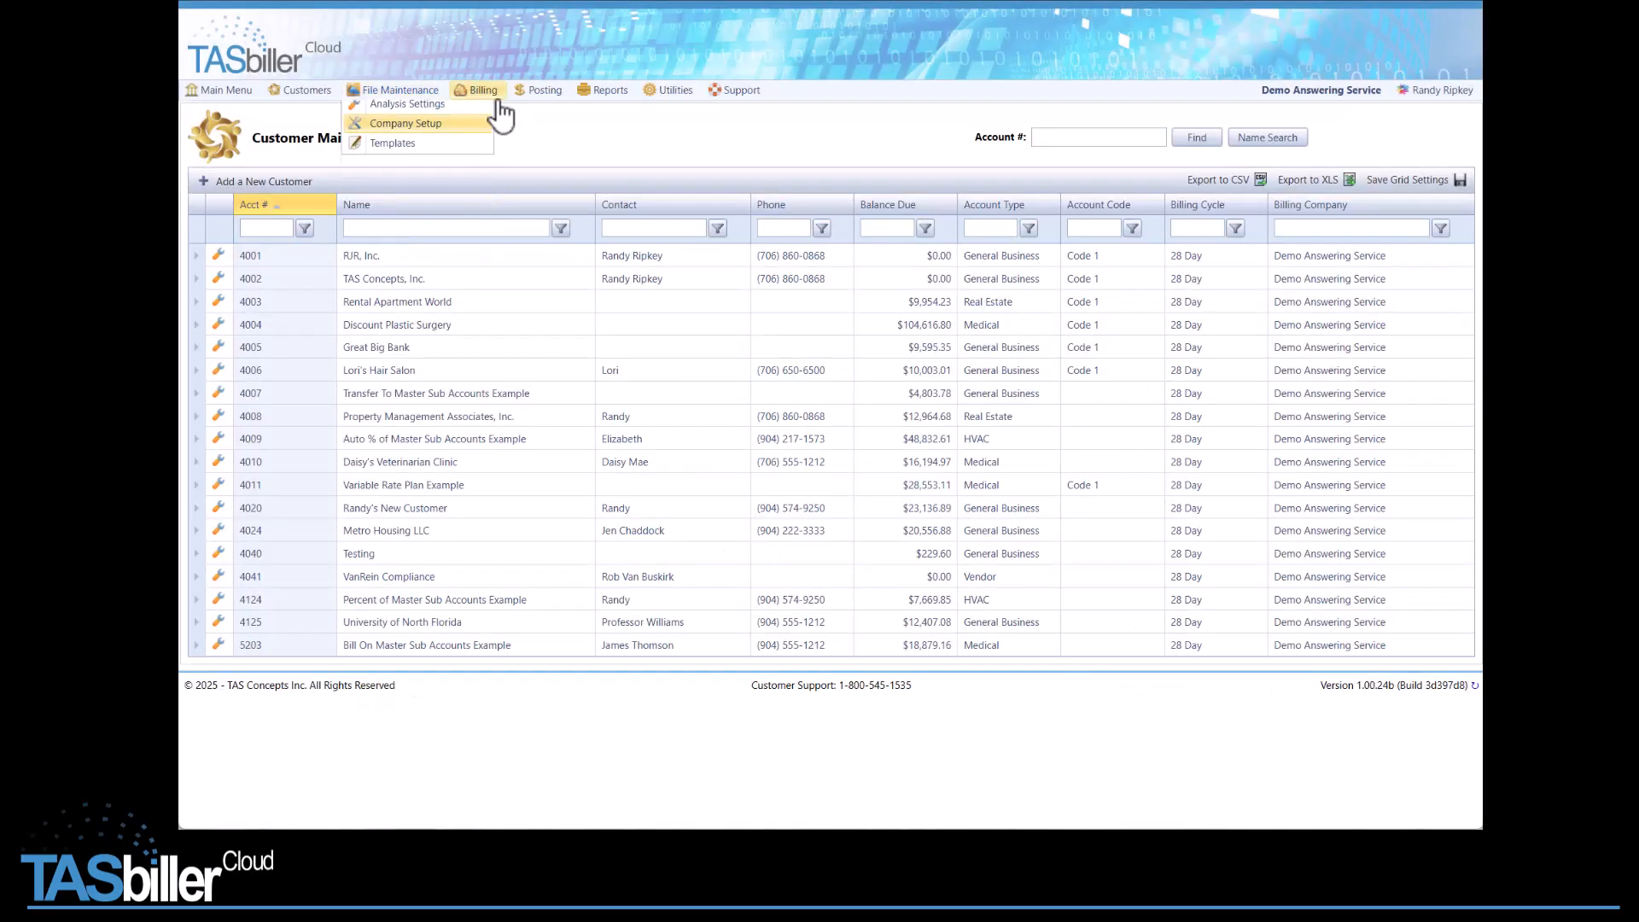
- Examine the Send Payment Declined Notices option in the batch payment stage of 2023 Period 12, and return to the main menu
click(478, 93)
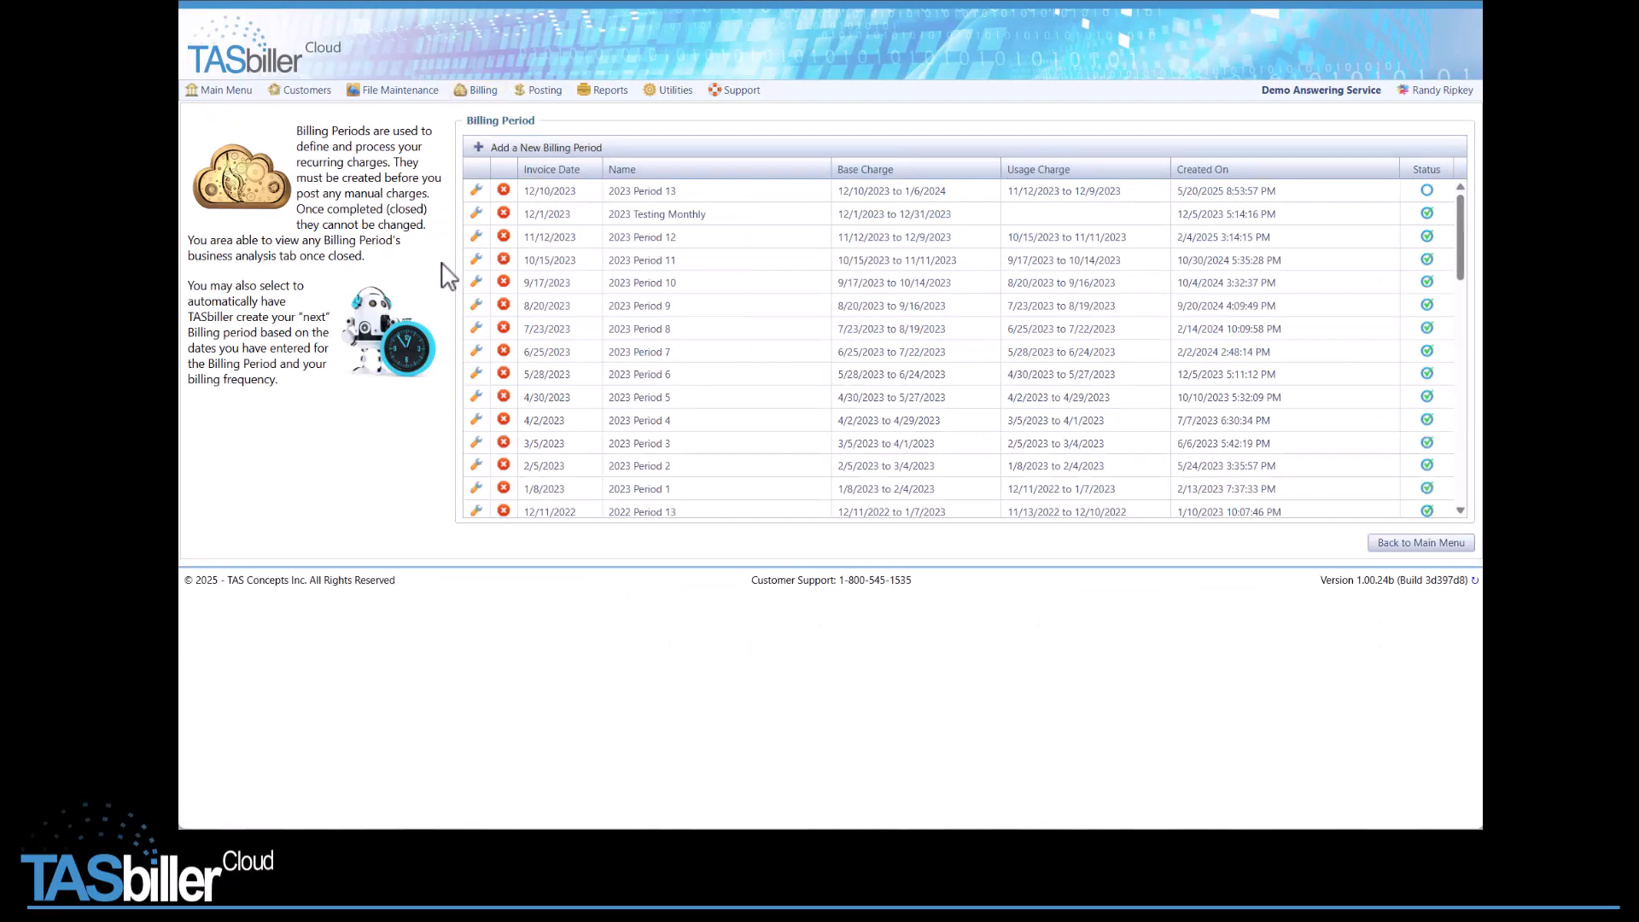
click(477, 238)
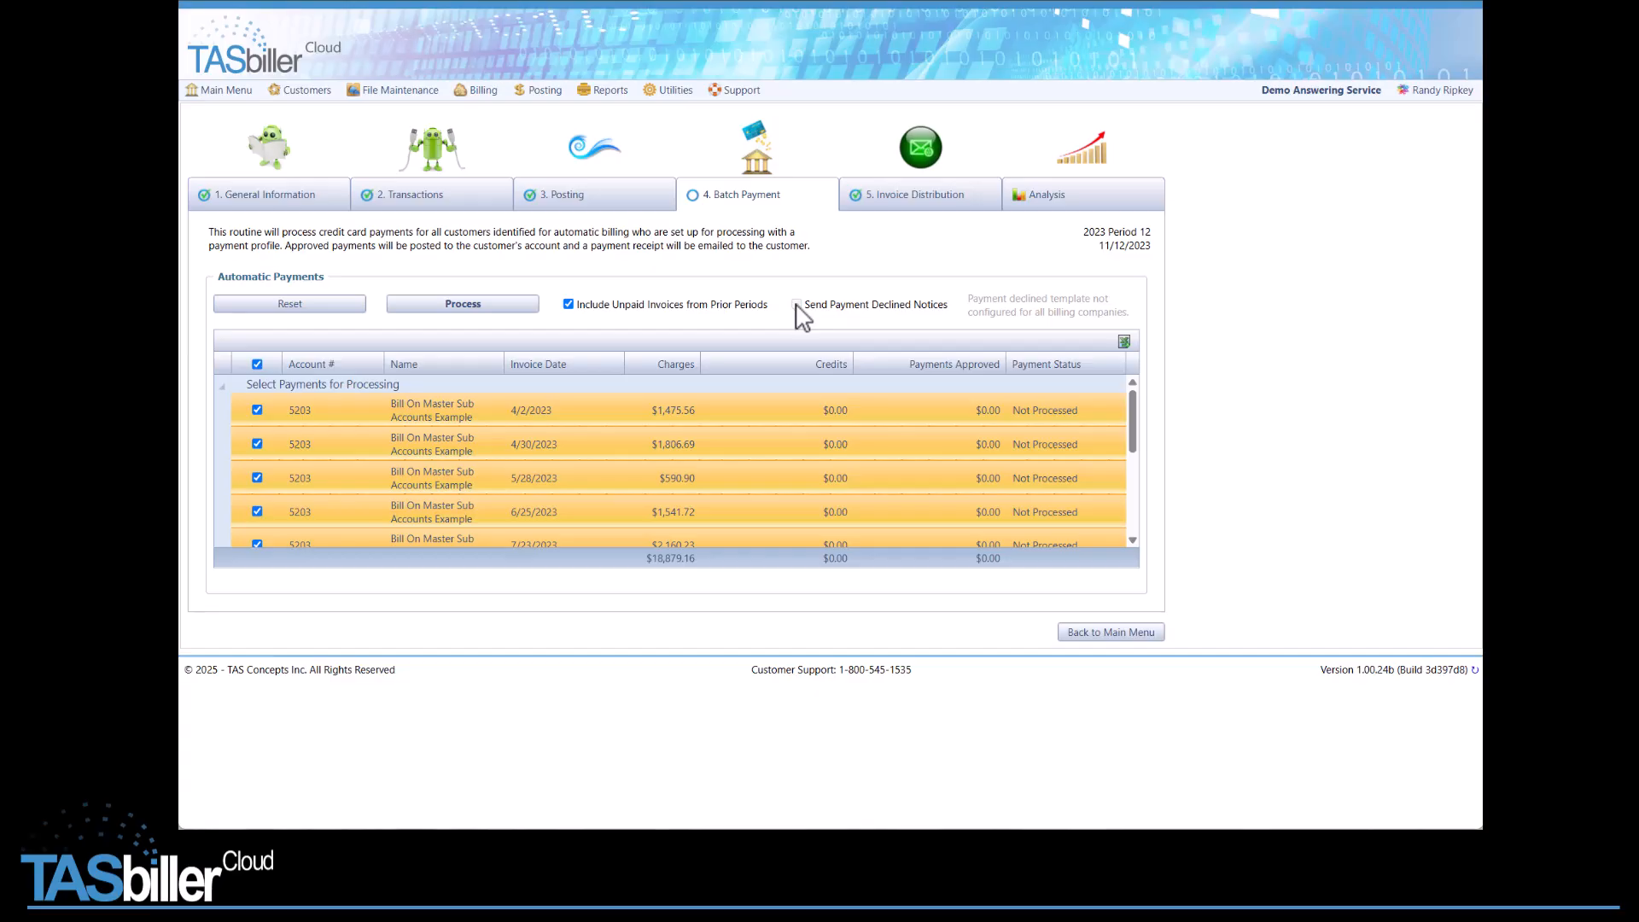
click(219, 89)
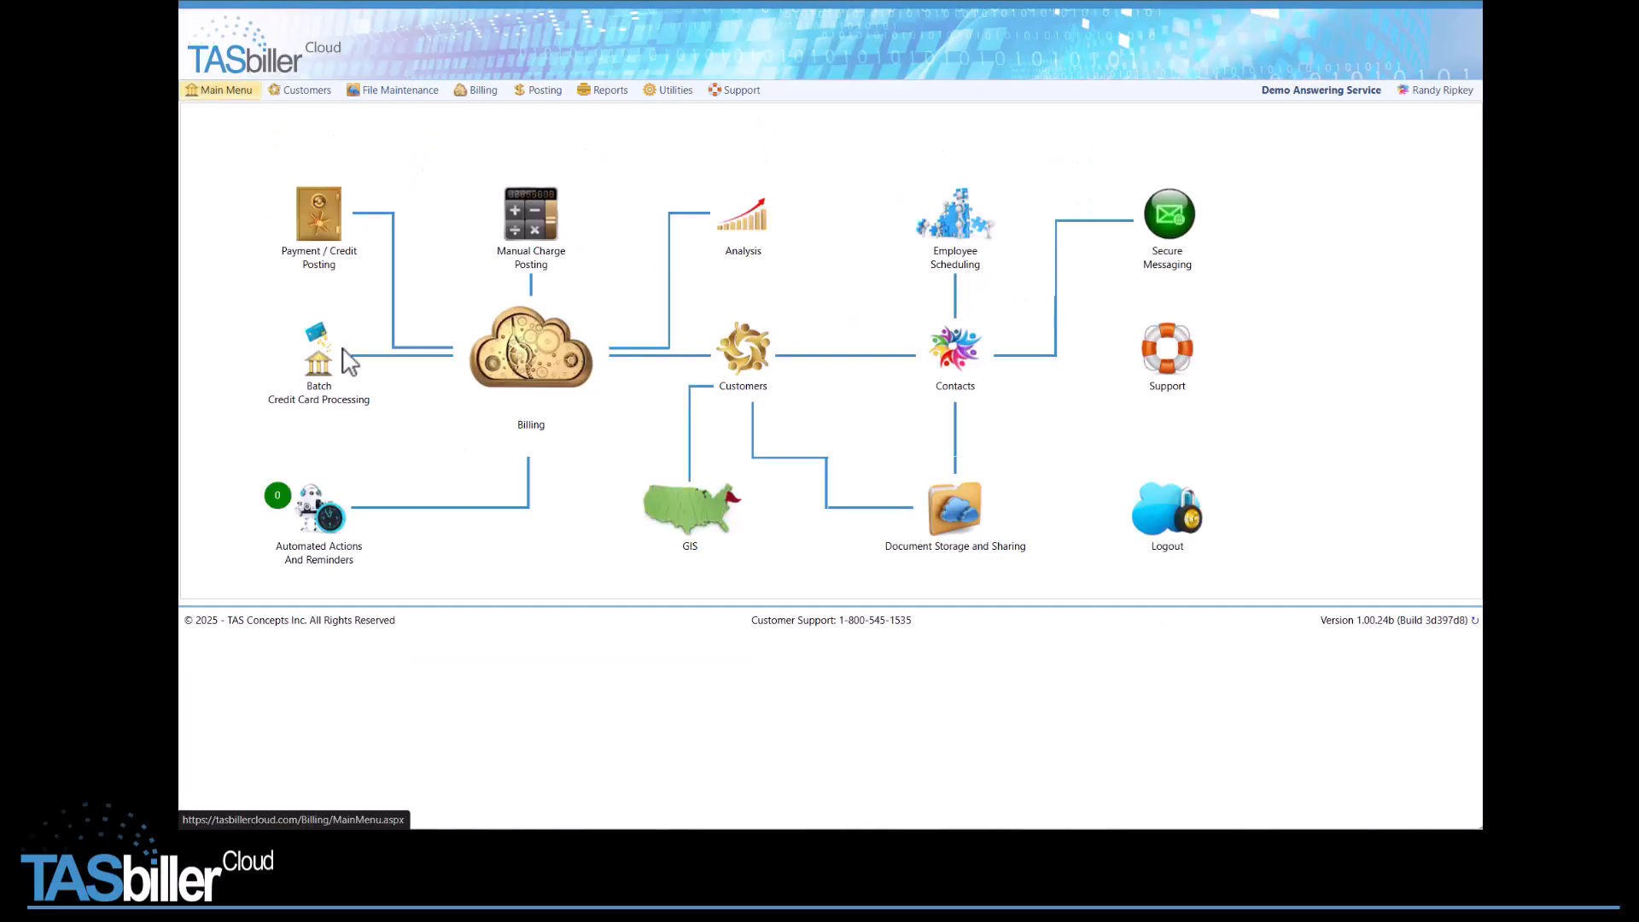
- Select SampleCreditCardDeclined.xml in the Sample Notice Templates folder of the shared documents
click(971, 523)
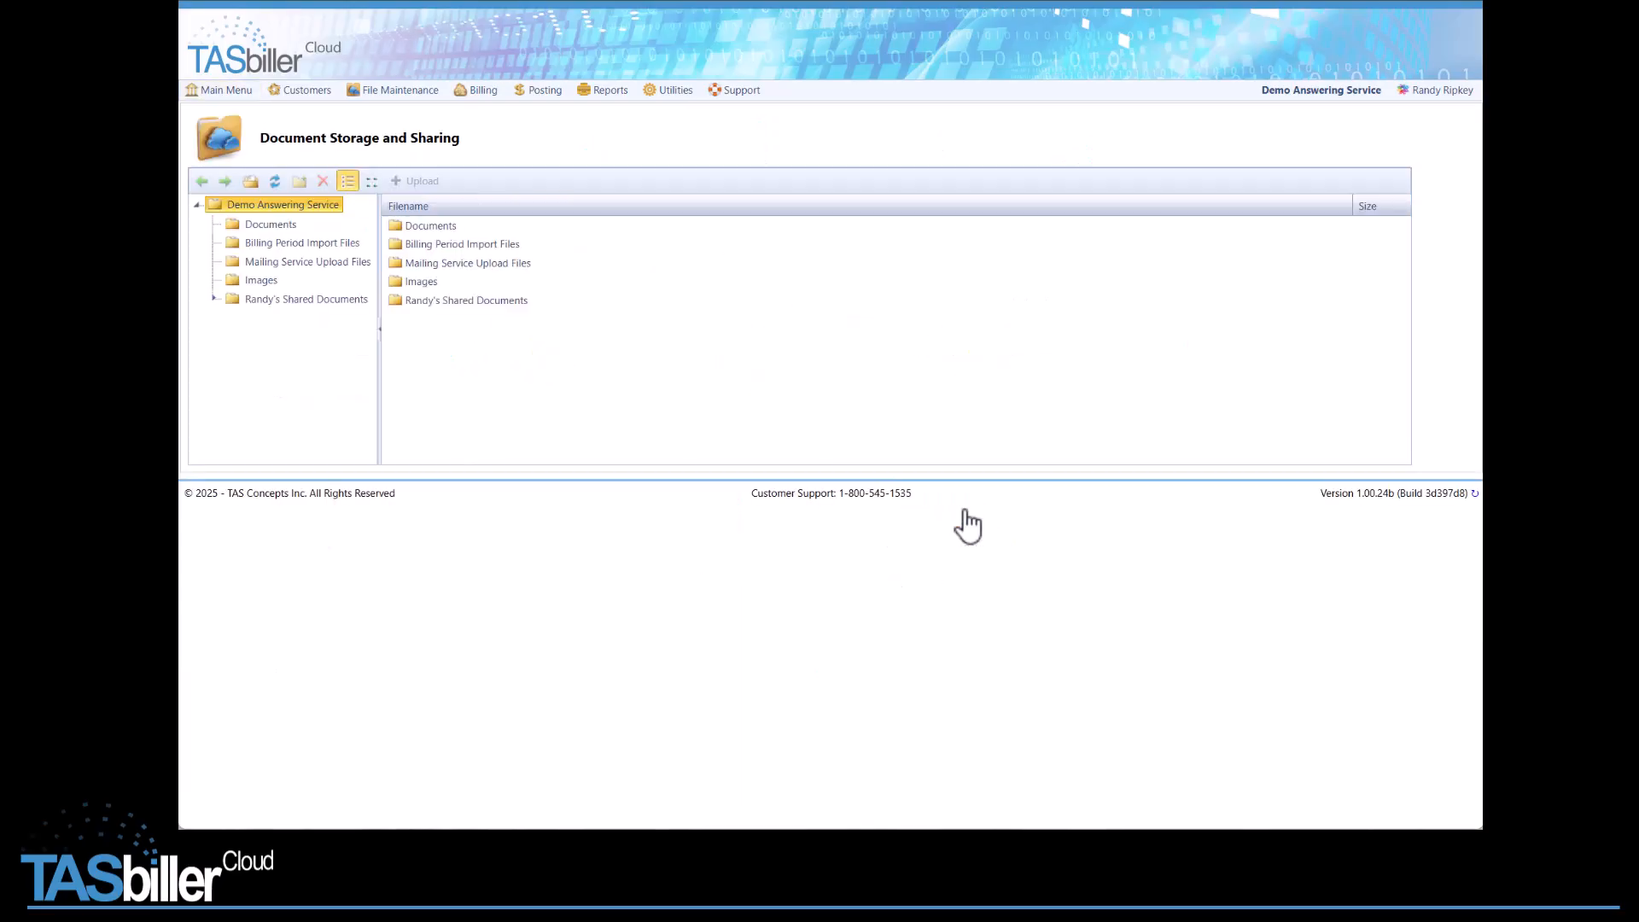
double_click(398, 304)
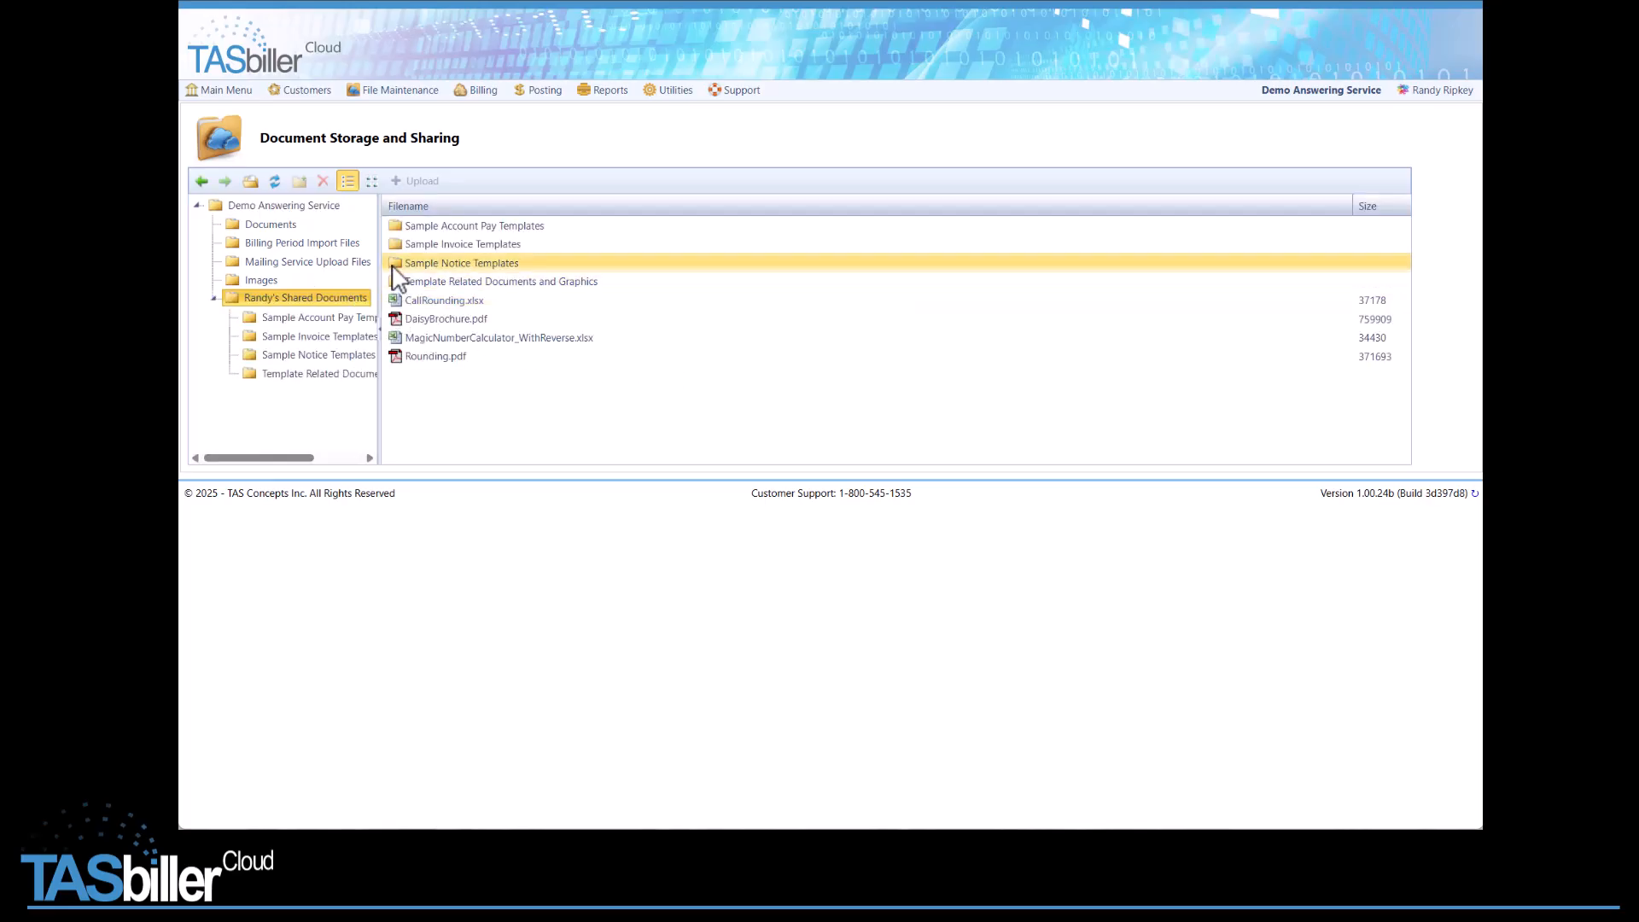
double_click(398, 268)
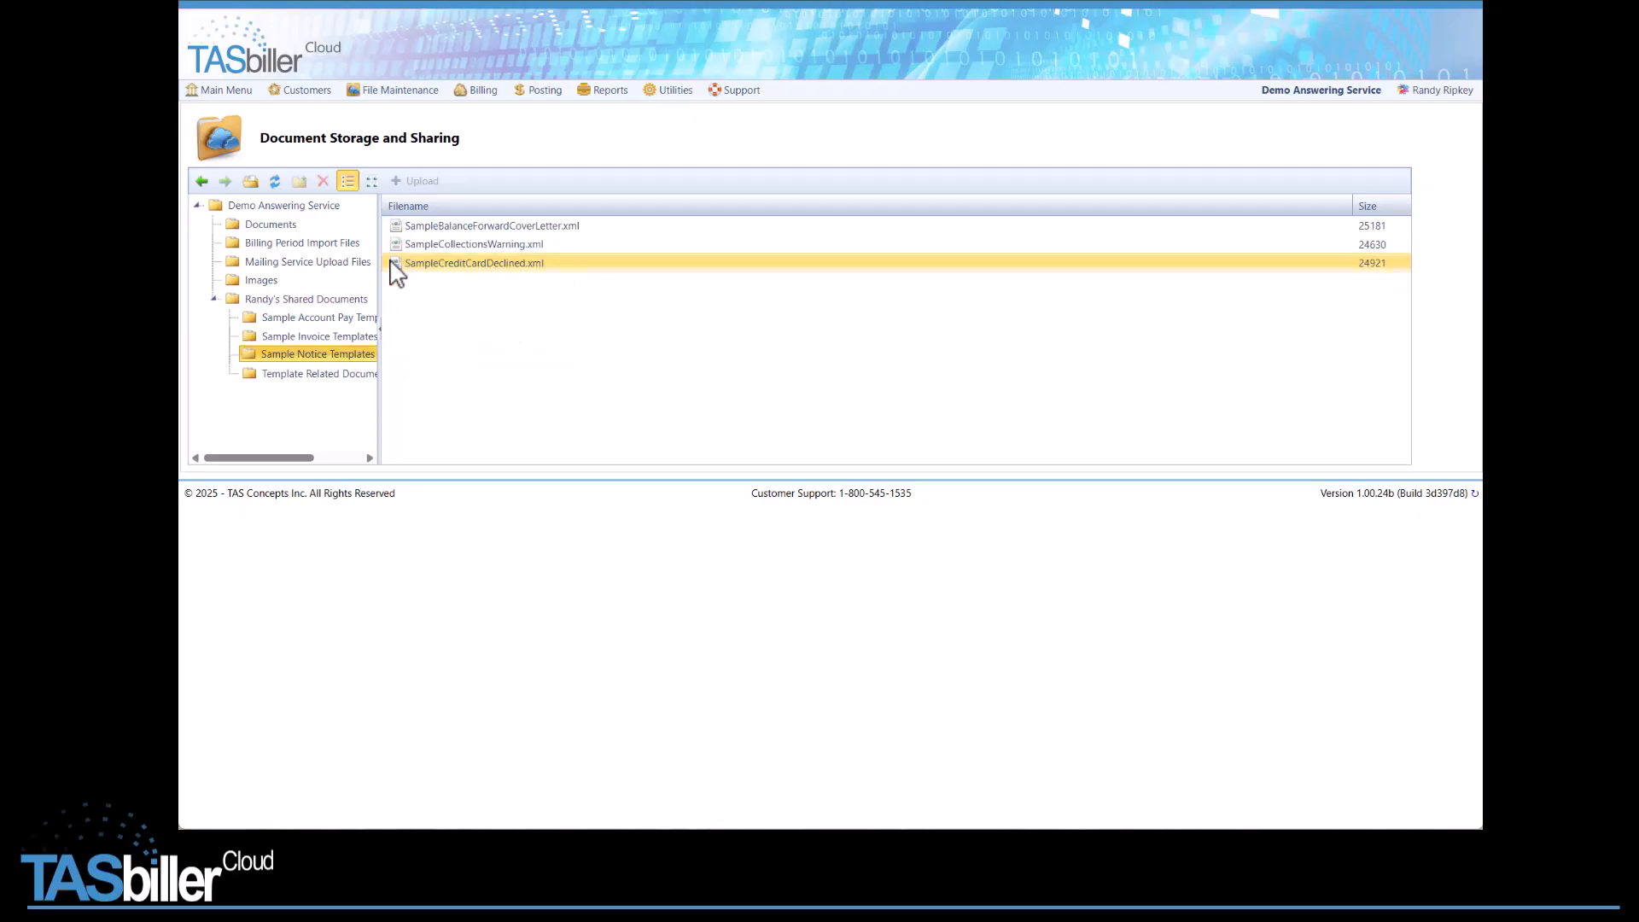
click(392, 268)
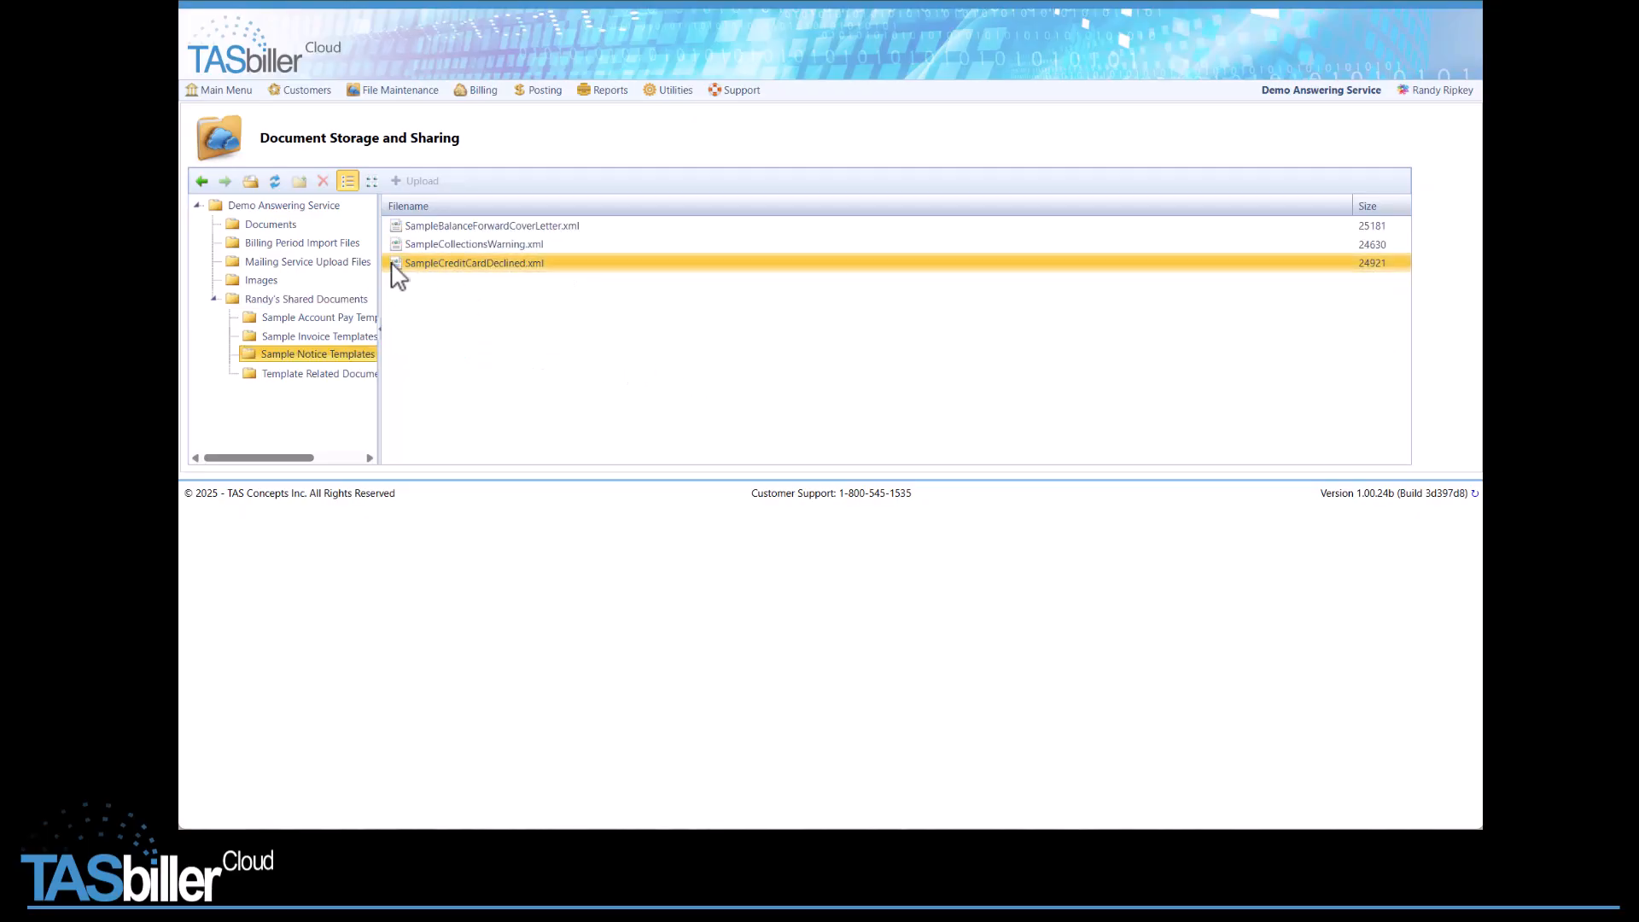
- Download SampleCreditCardDeclined.xml, check for it in the Downloads folder, and close the folder window
double_click(398, 267)
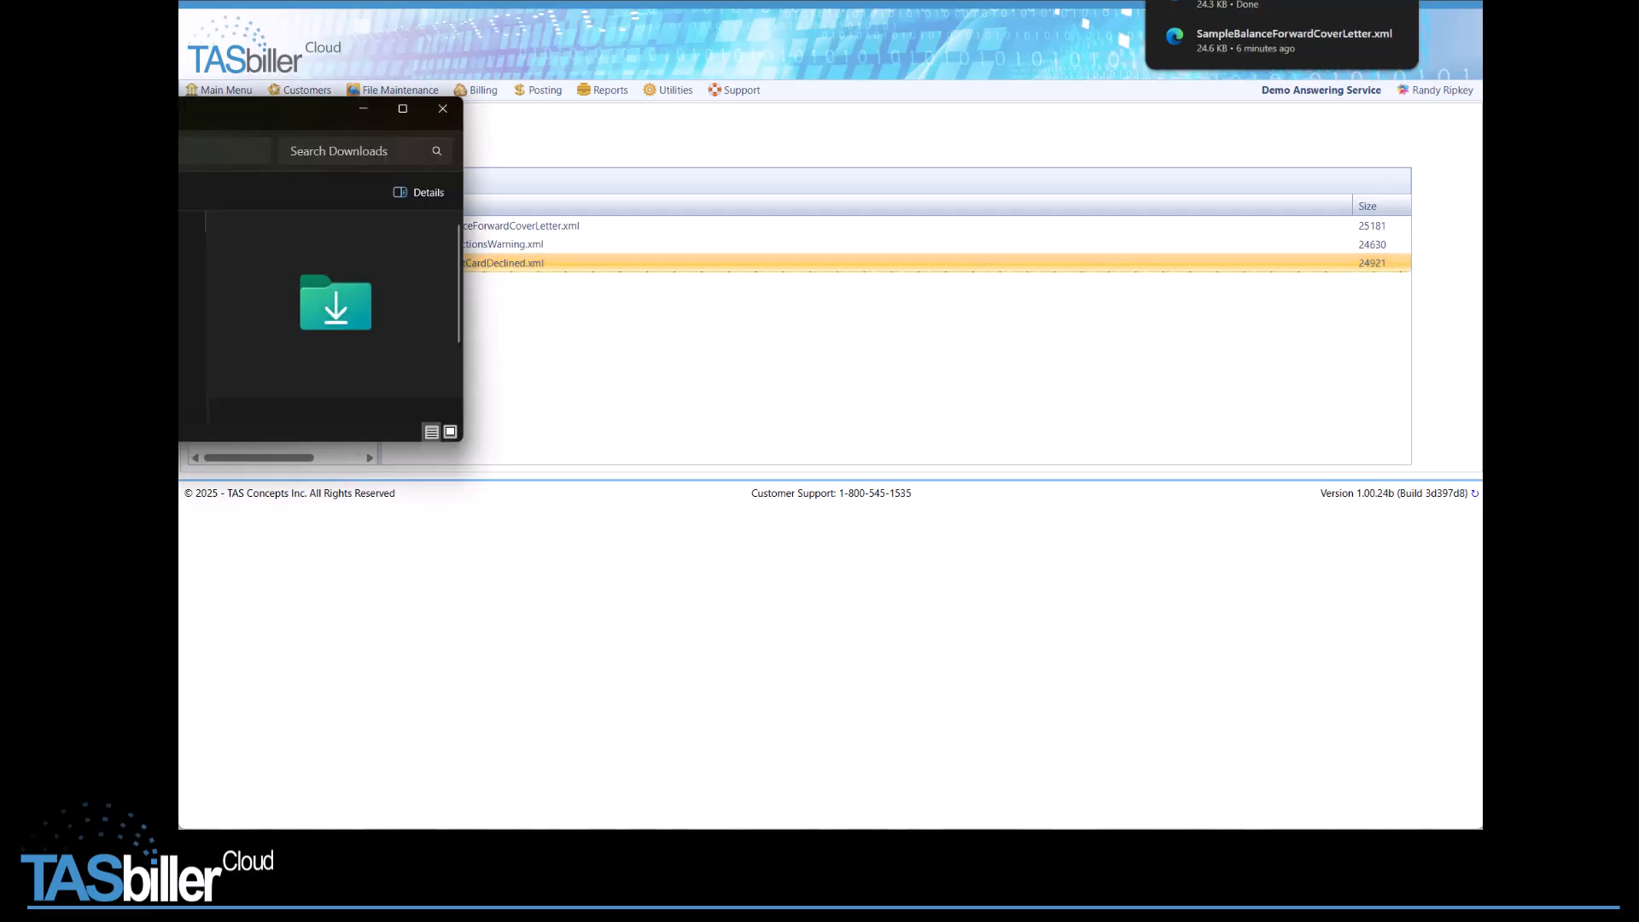
drag(500, 217, 632, 218)
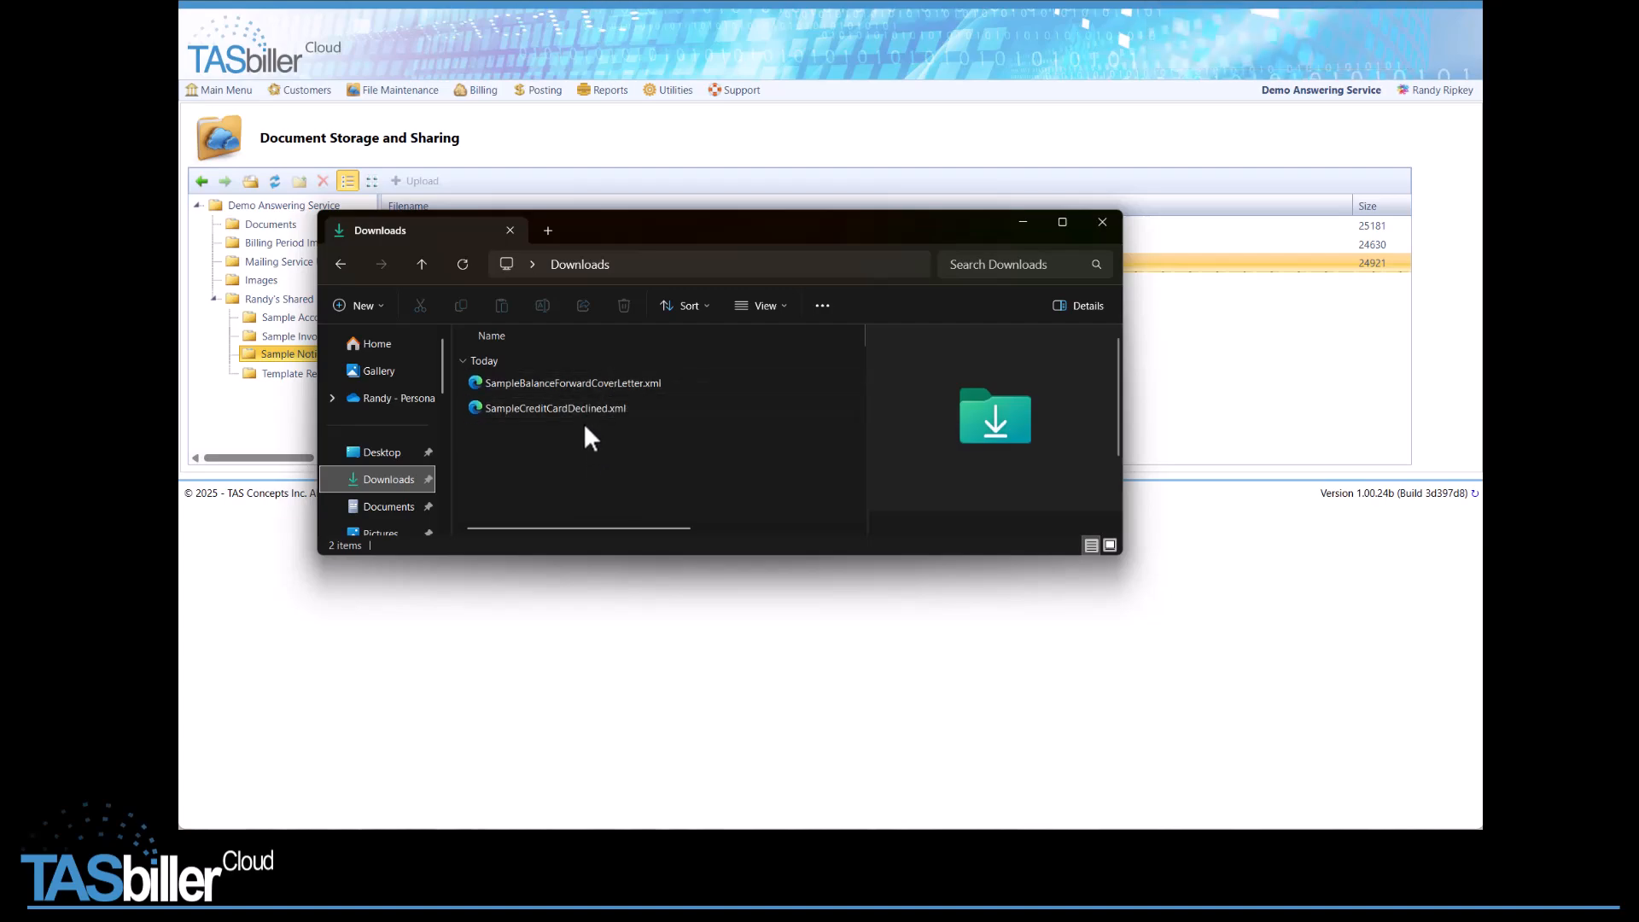
click(1112, 222)
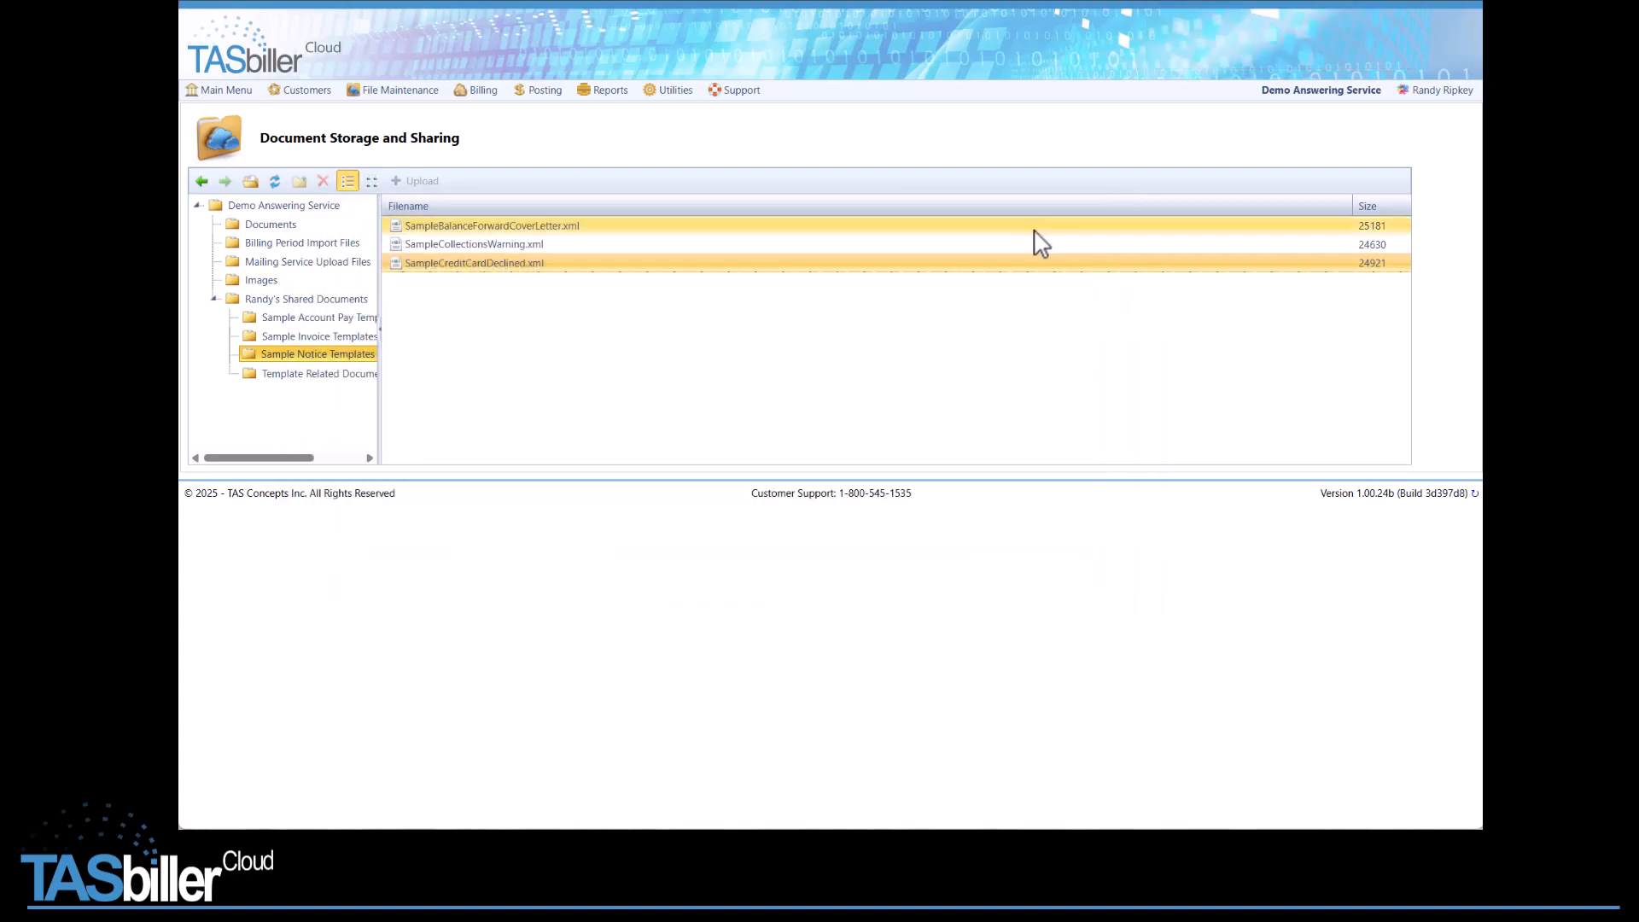
- Import SampleCreditCardDeclined.xml as a new Notice Email template and close the import dialog
mouse_move(397, 89)
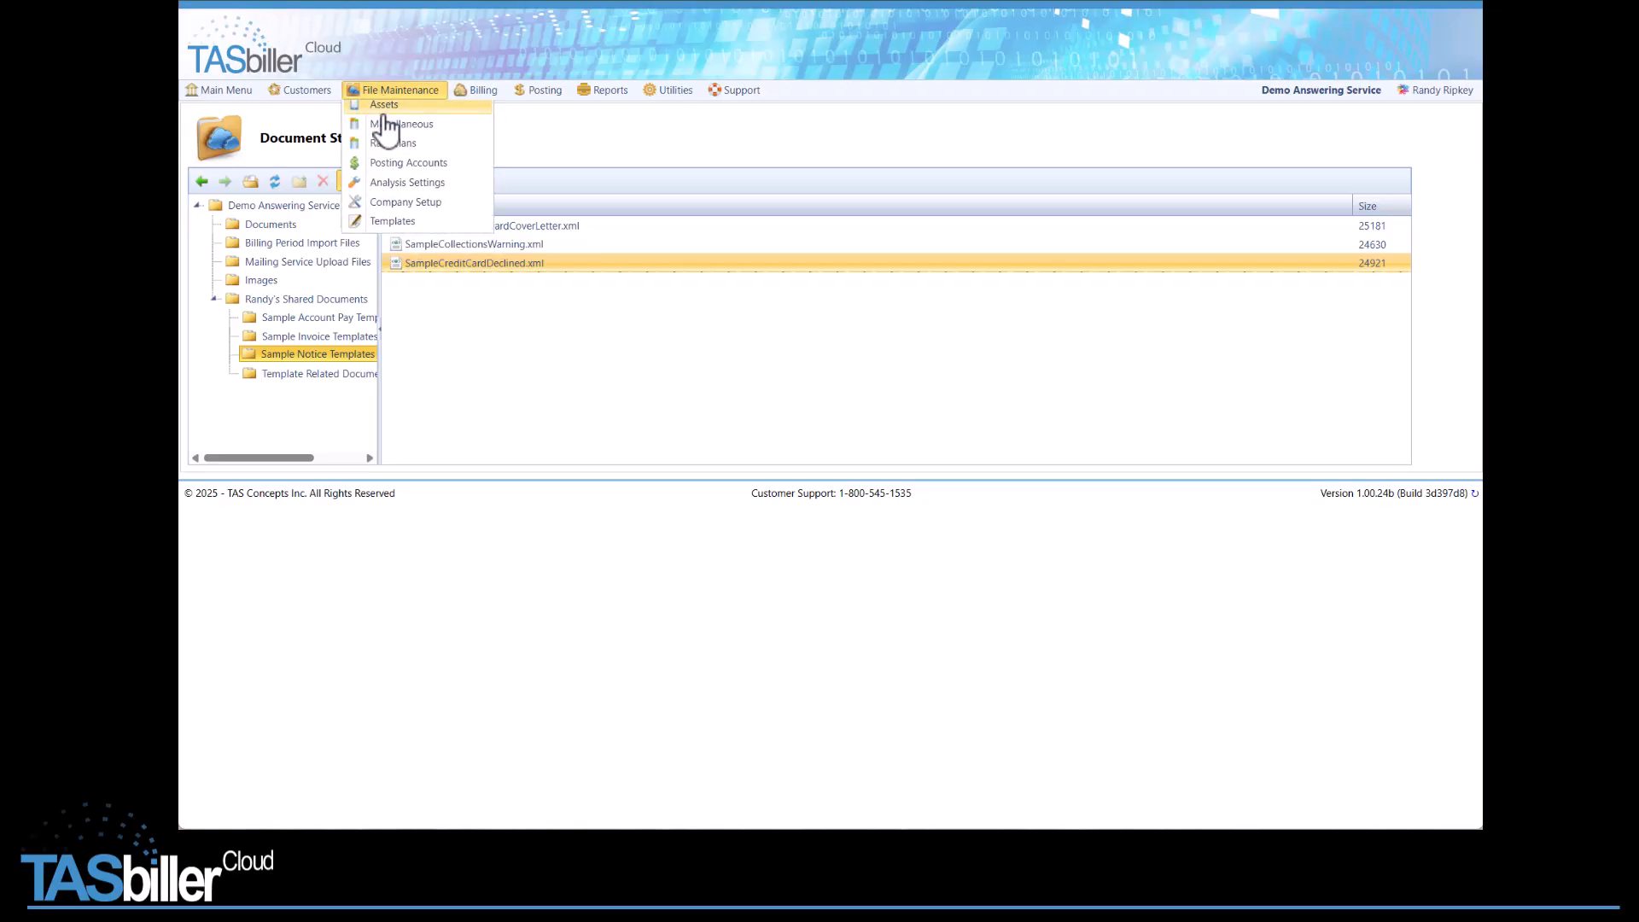
click(389, 259)
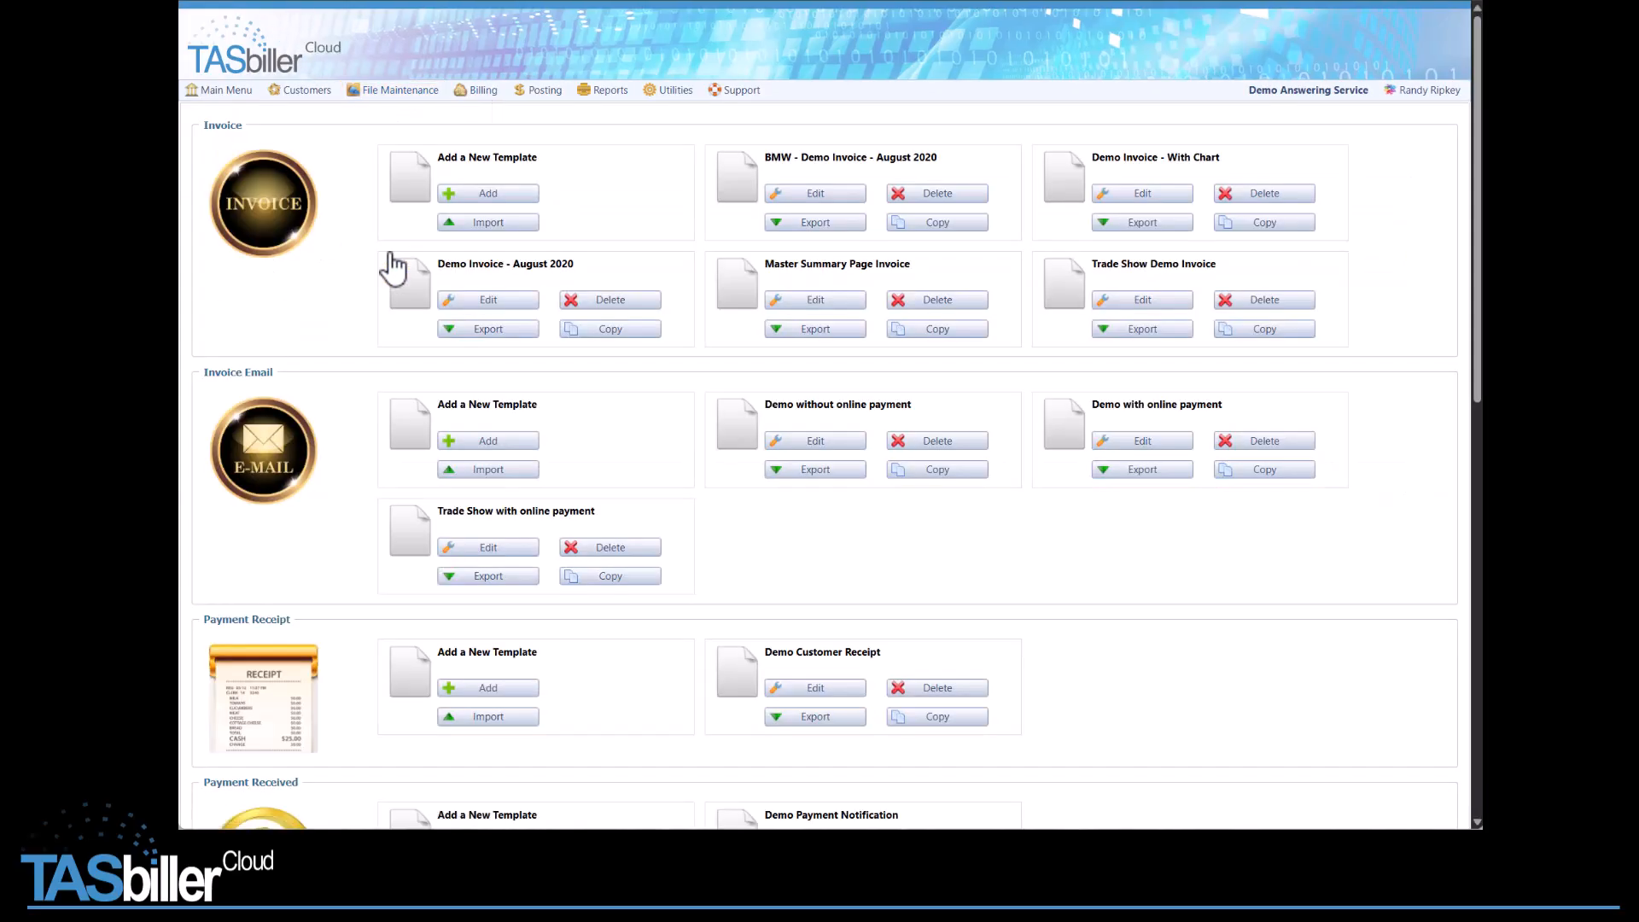
scroll(780, 556, down, 3)
scroll(779, 555, down, 5)
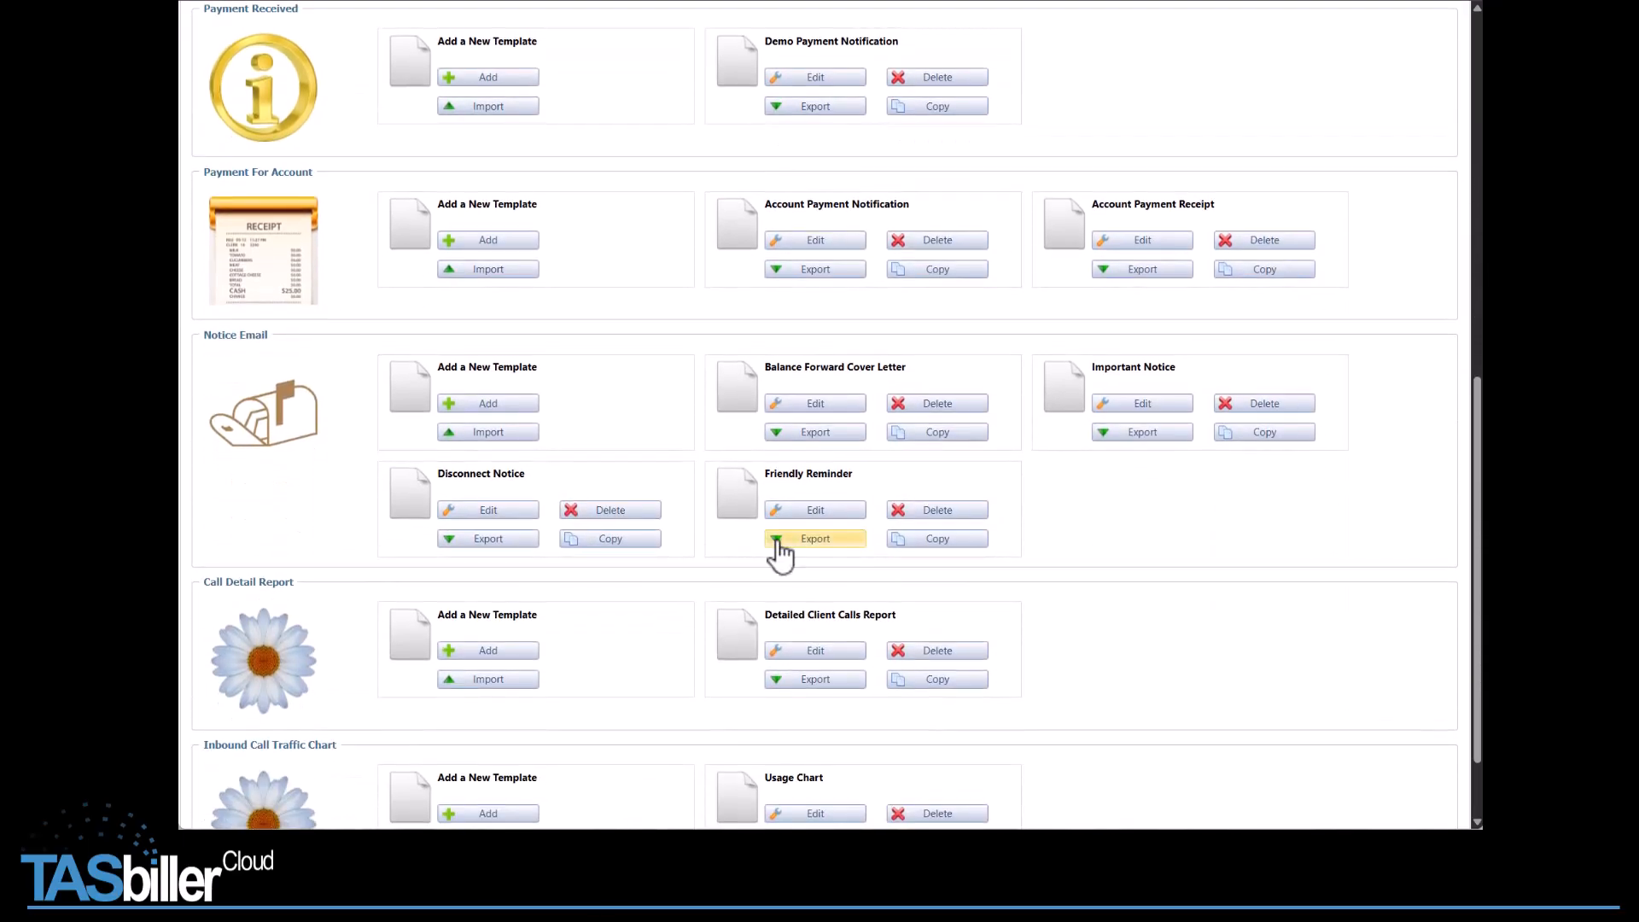
click(489, 433)
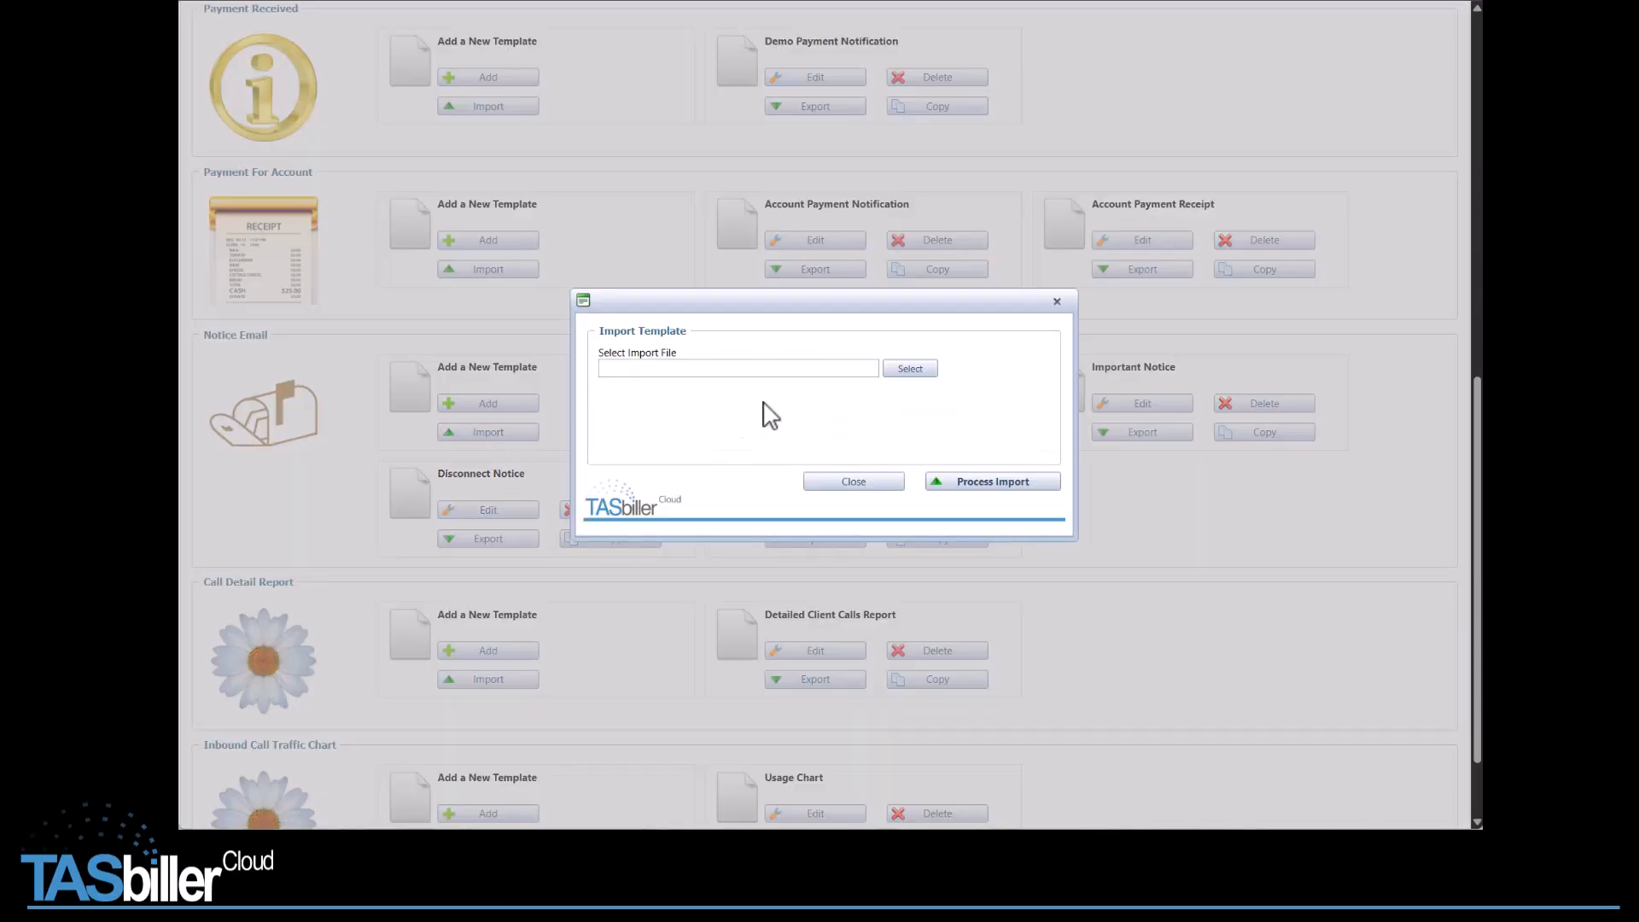
click(900, 375)
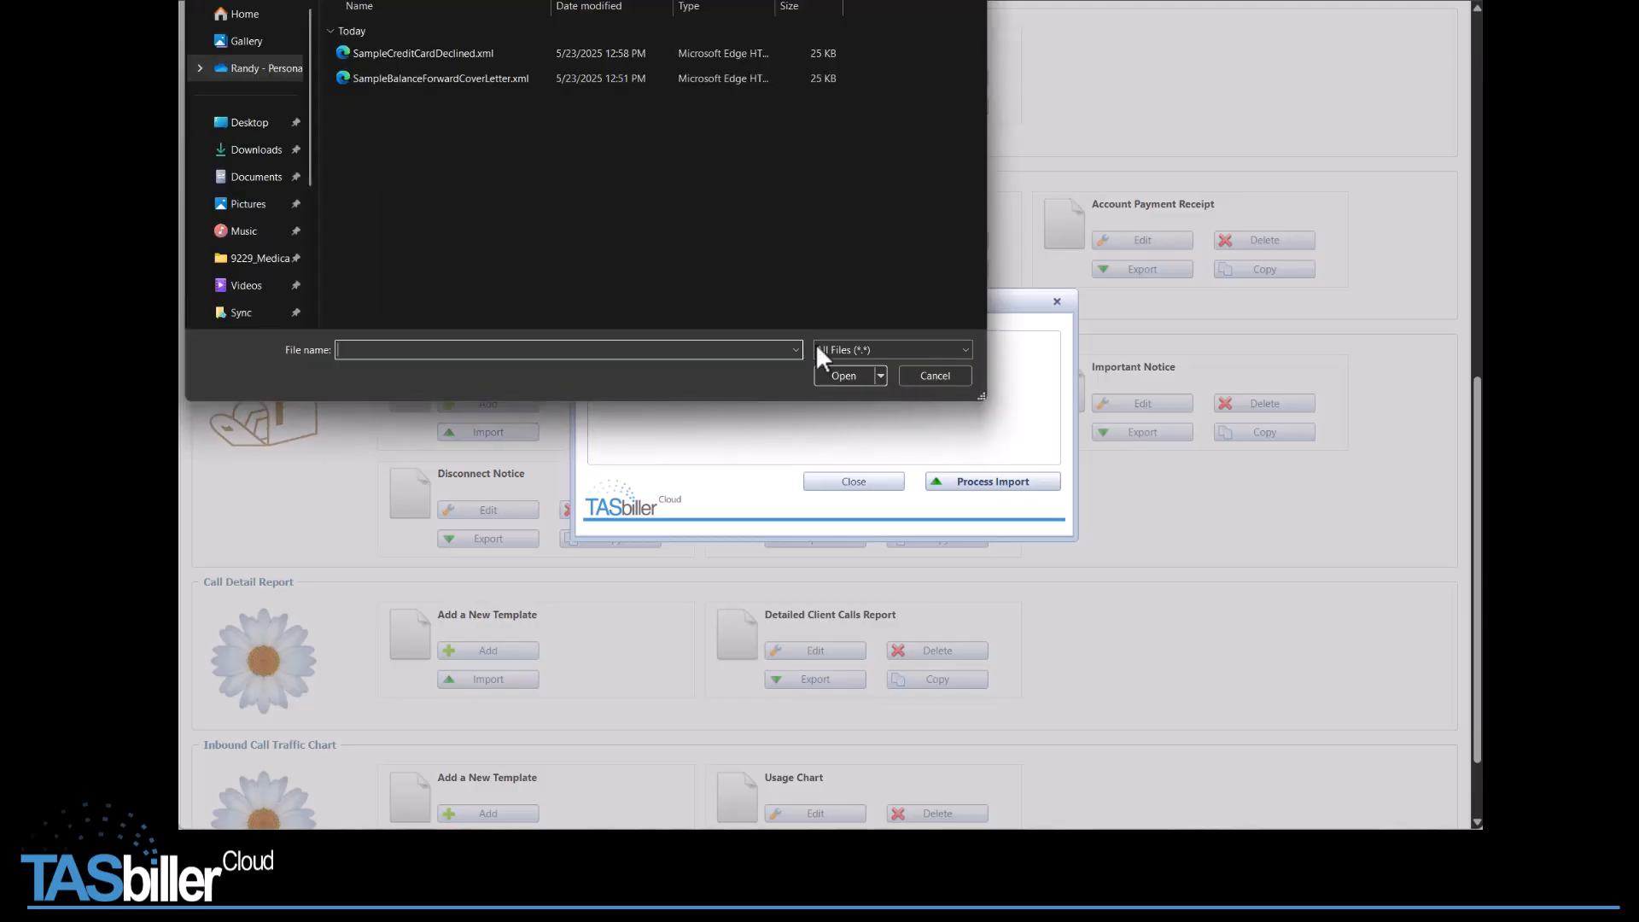
click(346, 52)
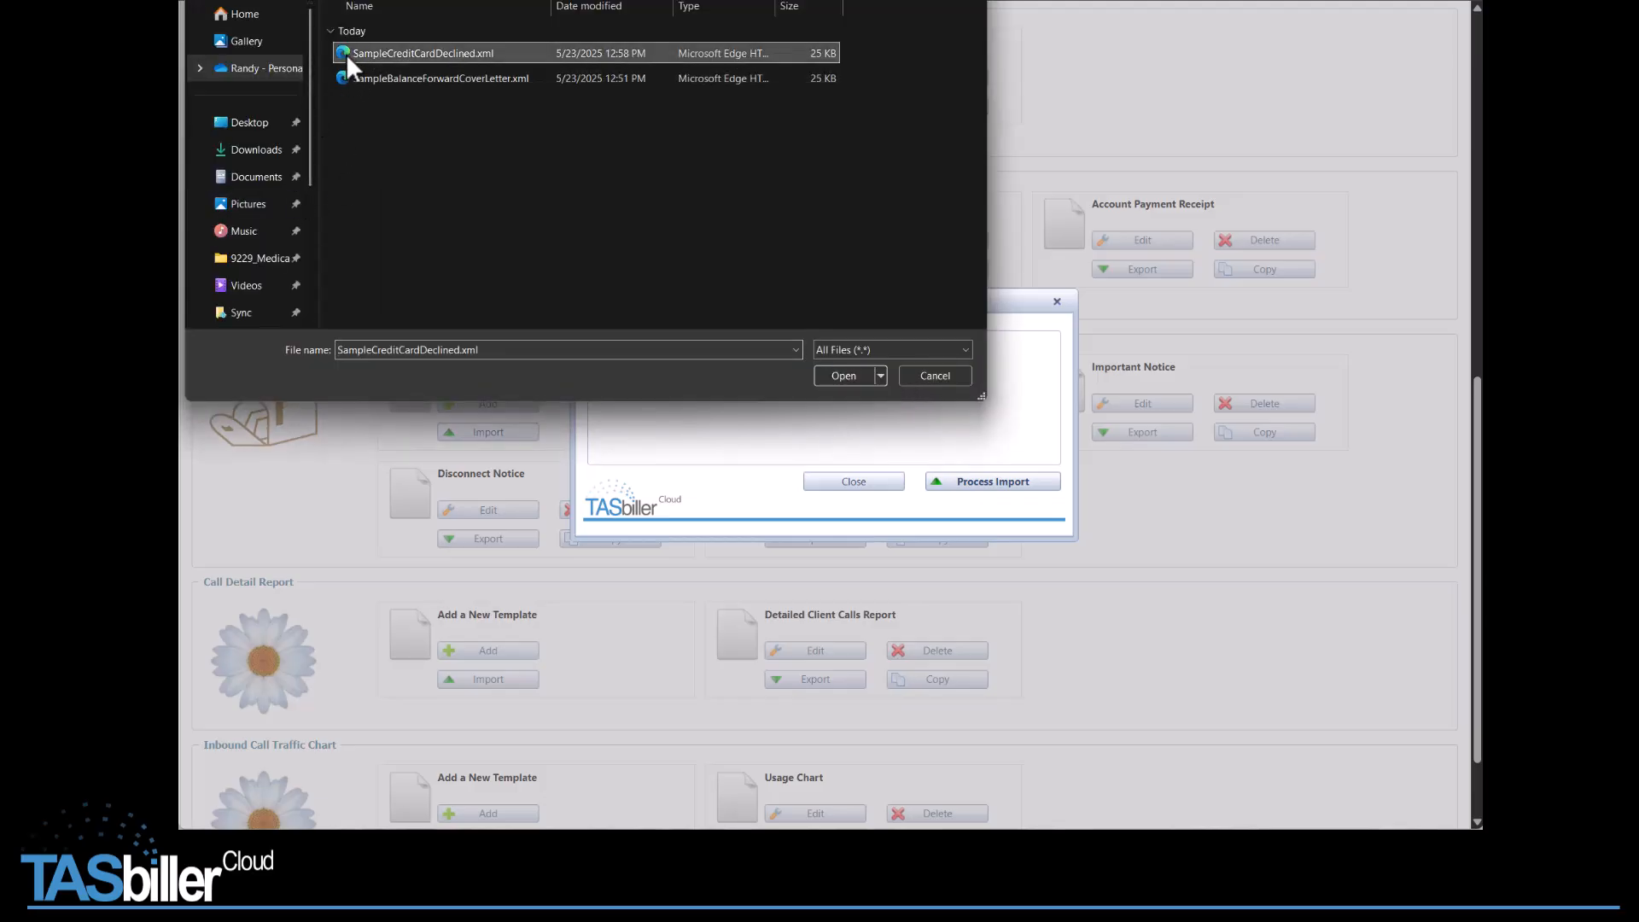
click(842, 374)
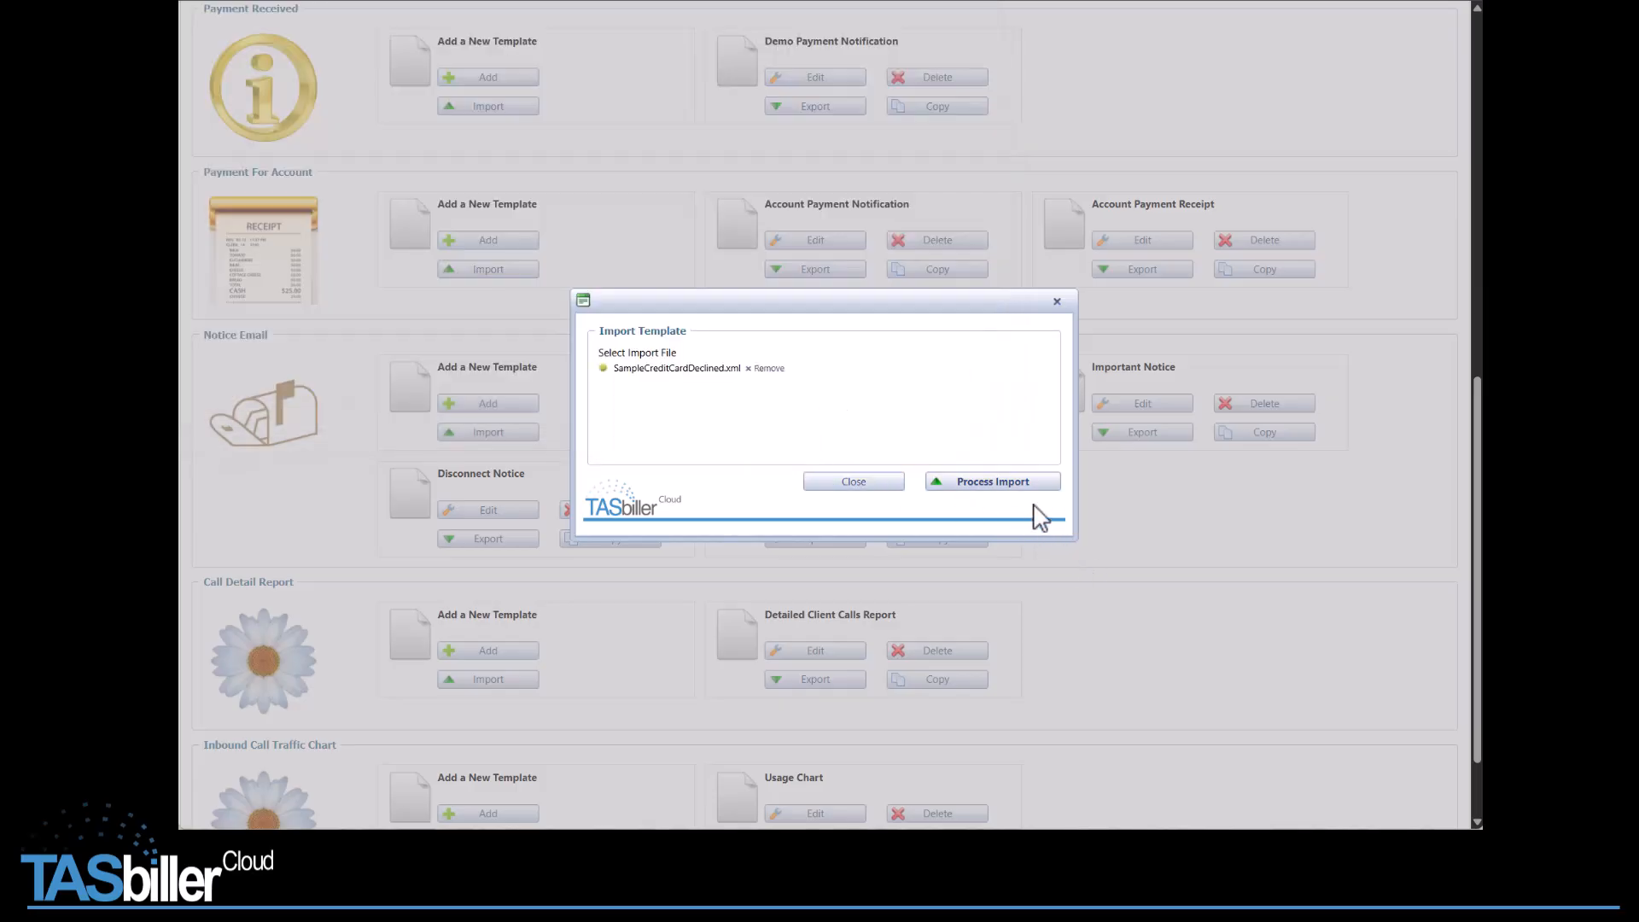
click(1024, 482)
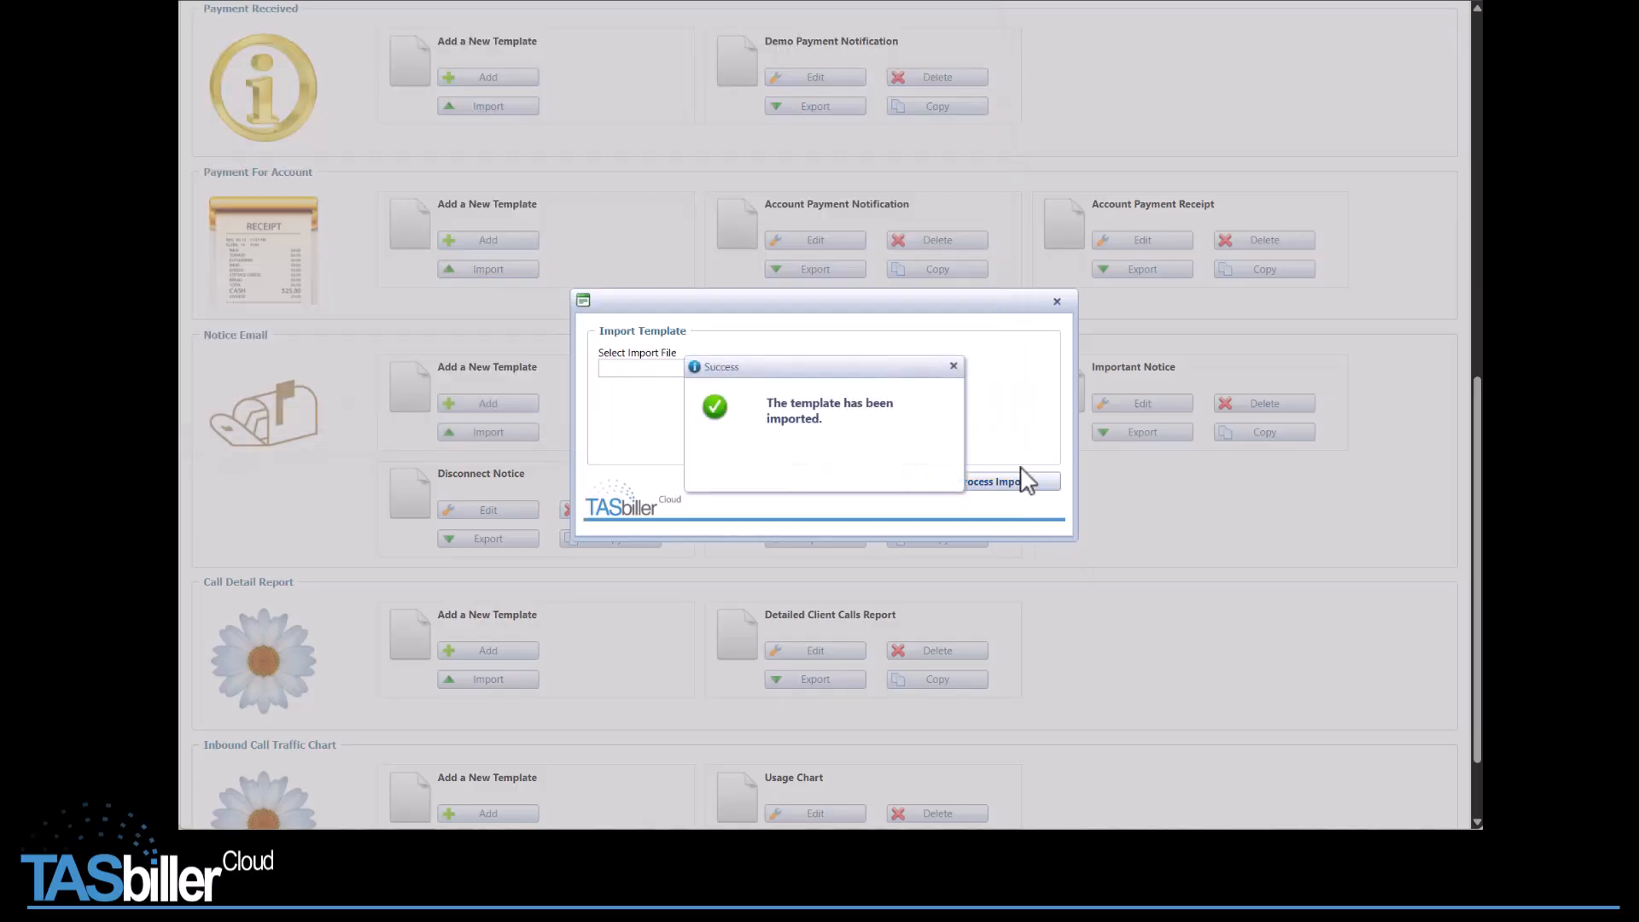
click(1058, 304)
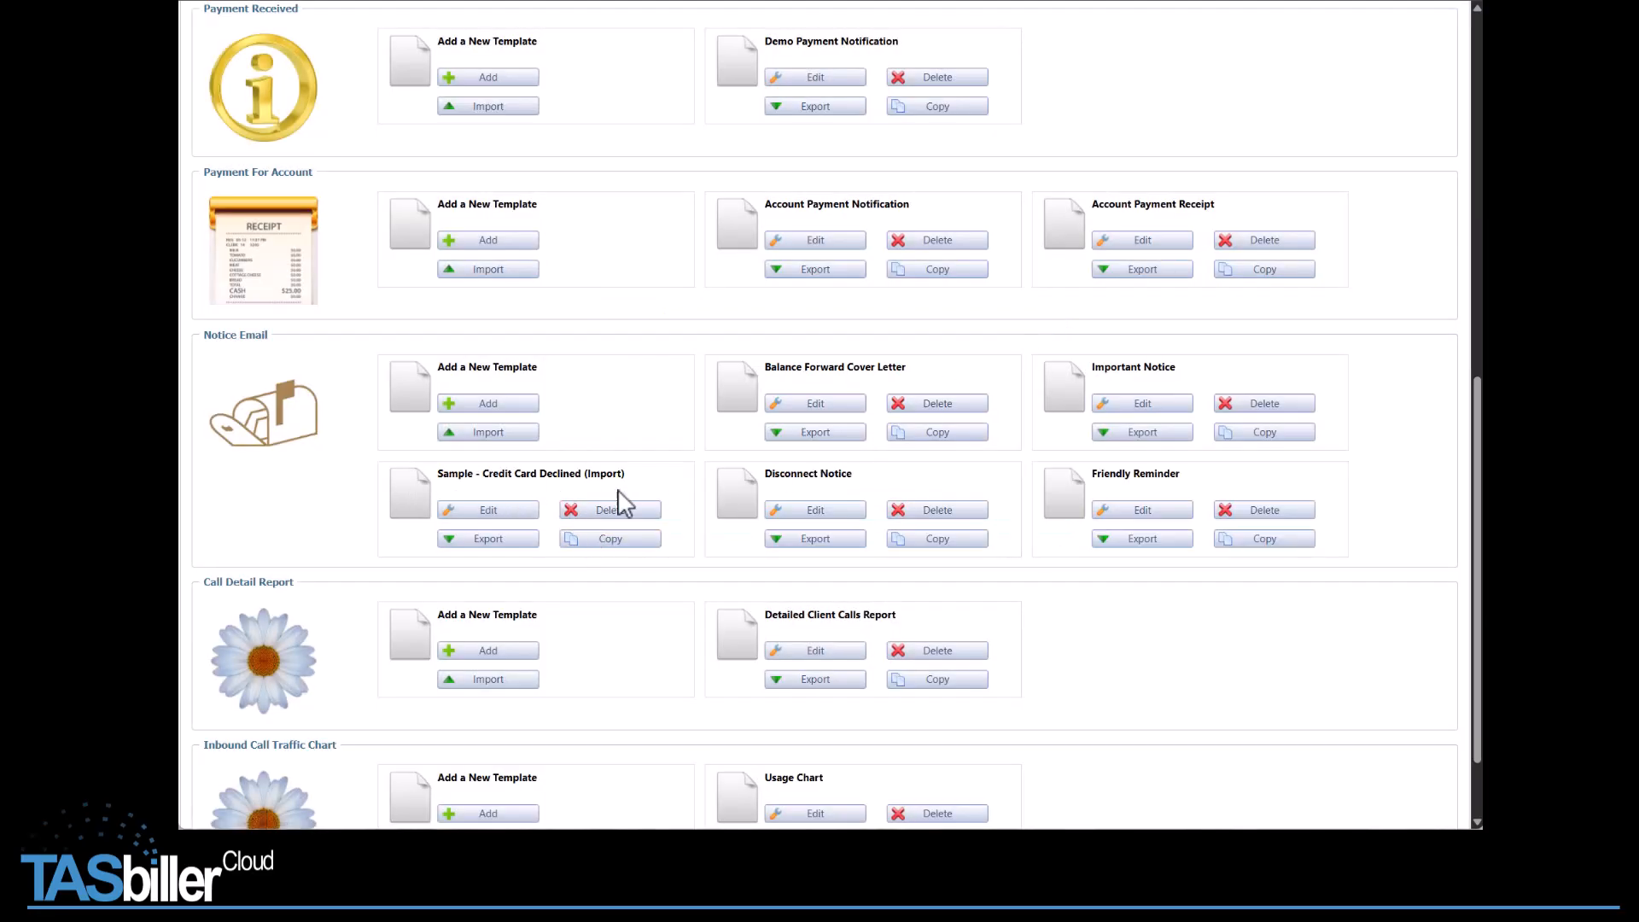
- Open the imported Sample - Credit Card Declined template for editing and rename it Credit Card Declined
click(494, 511)
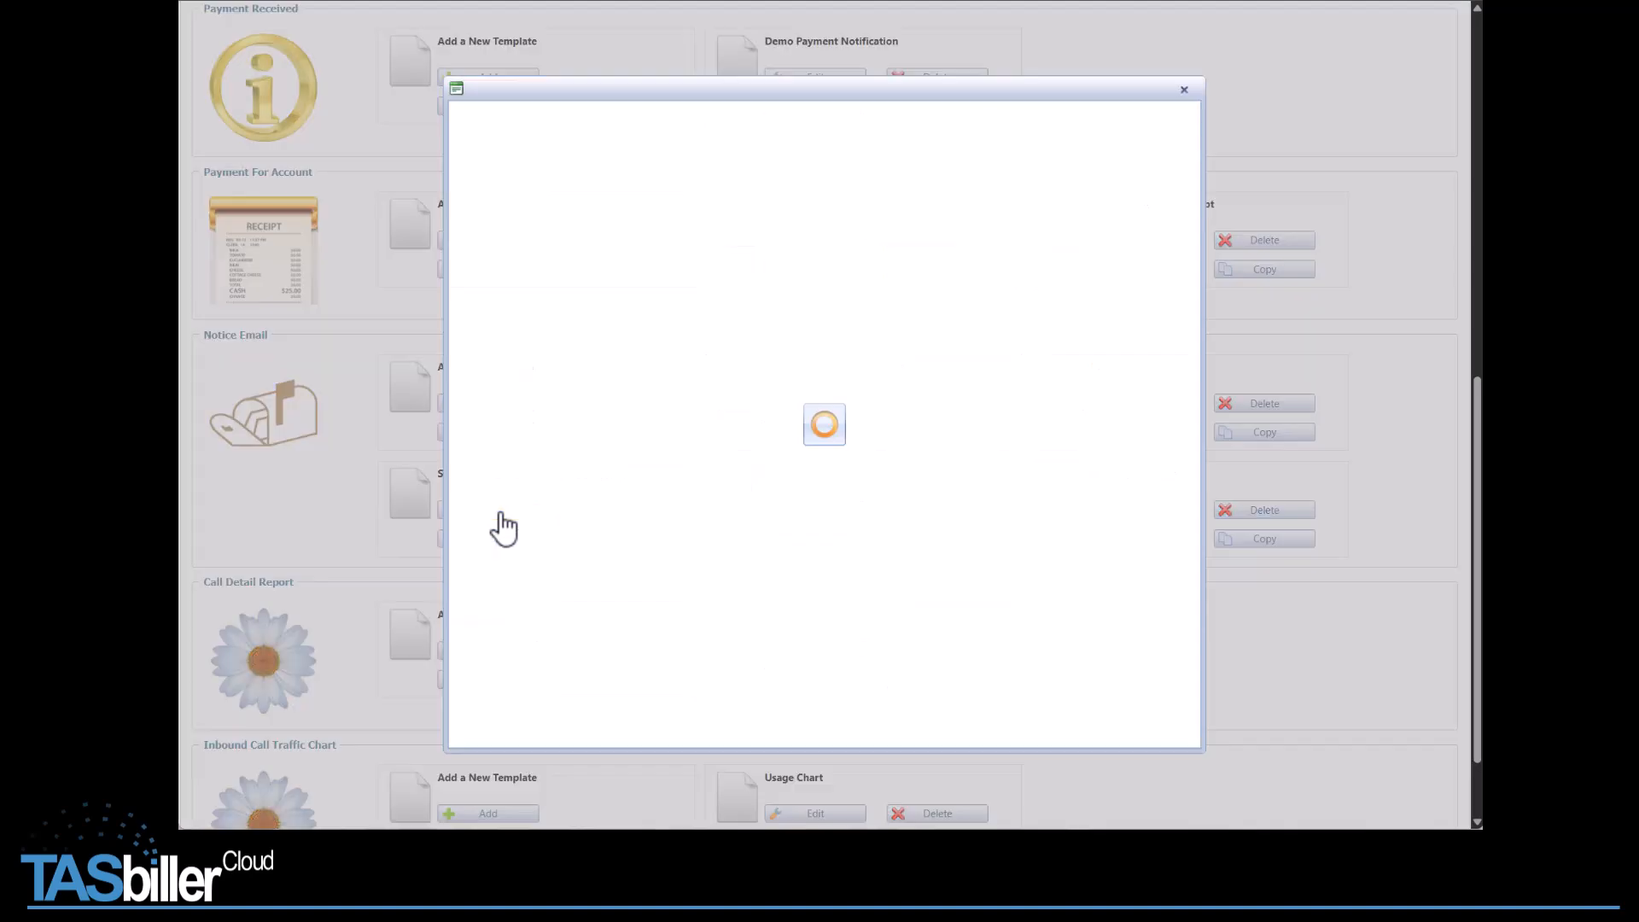
double_click(562, 122)
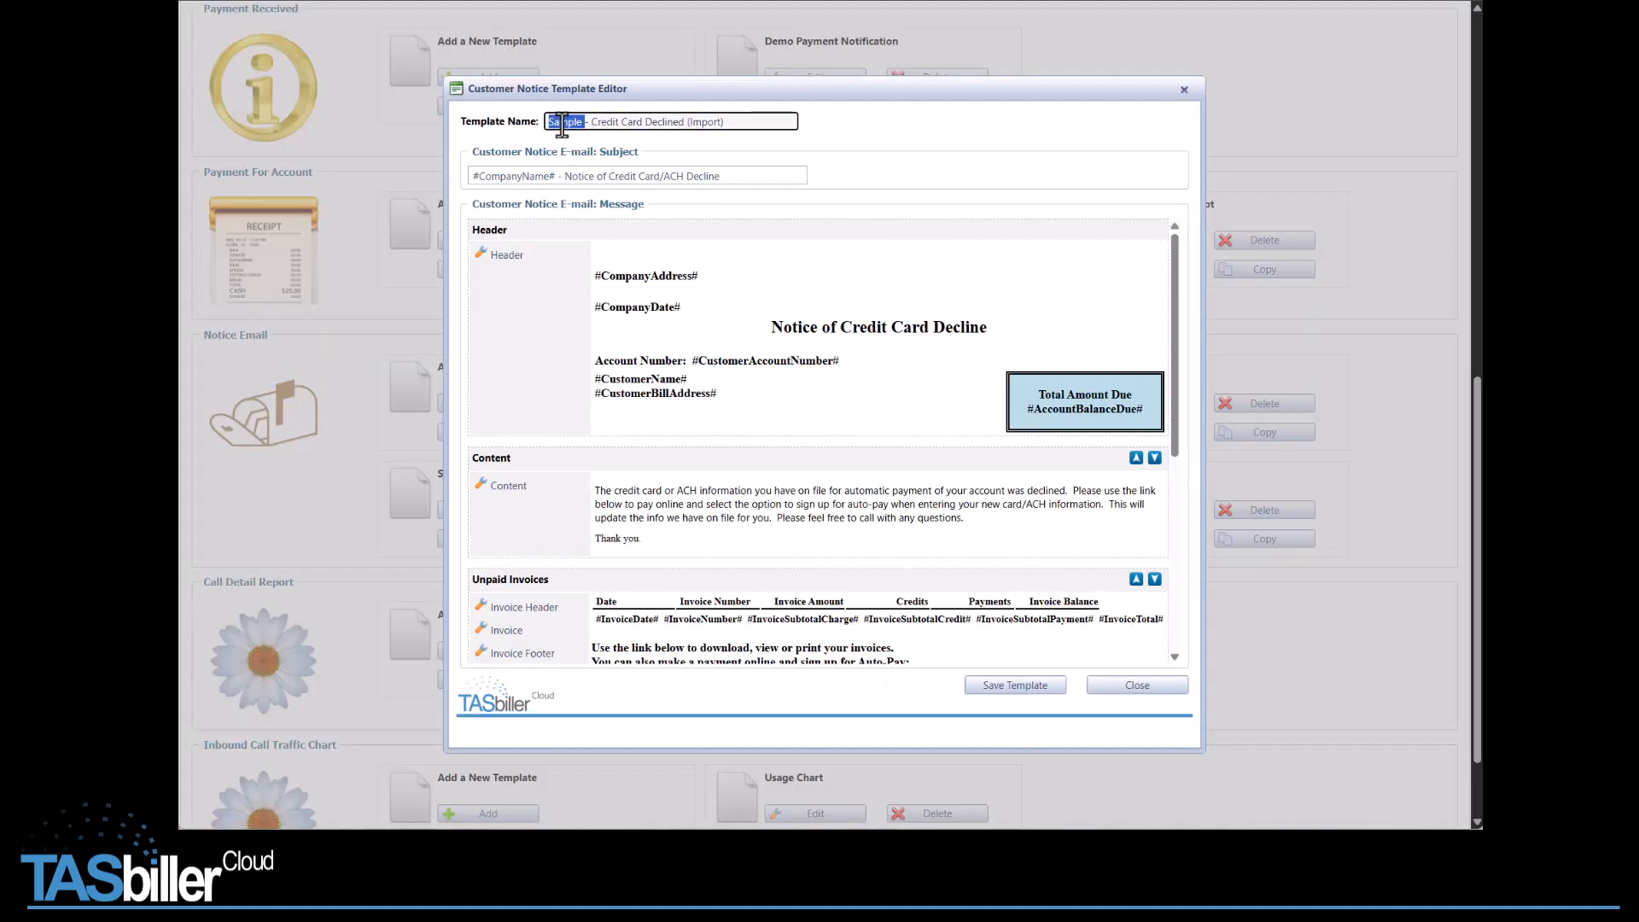
key(BackSpace)
key(Delete)
key(Delete)
scroll(597, 130, up, 1)
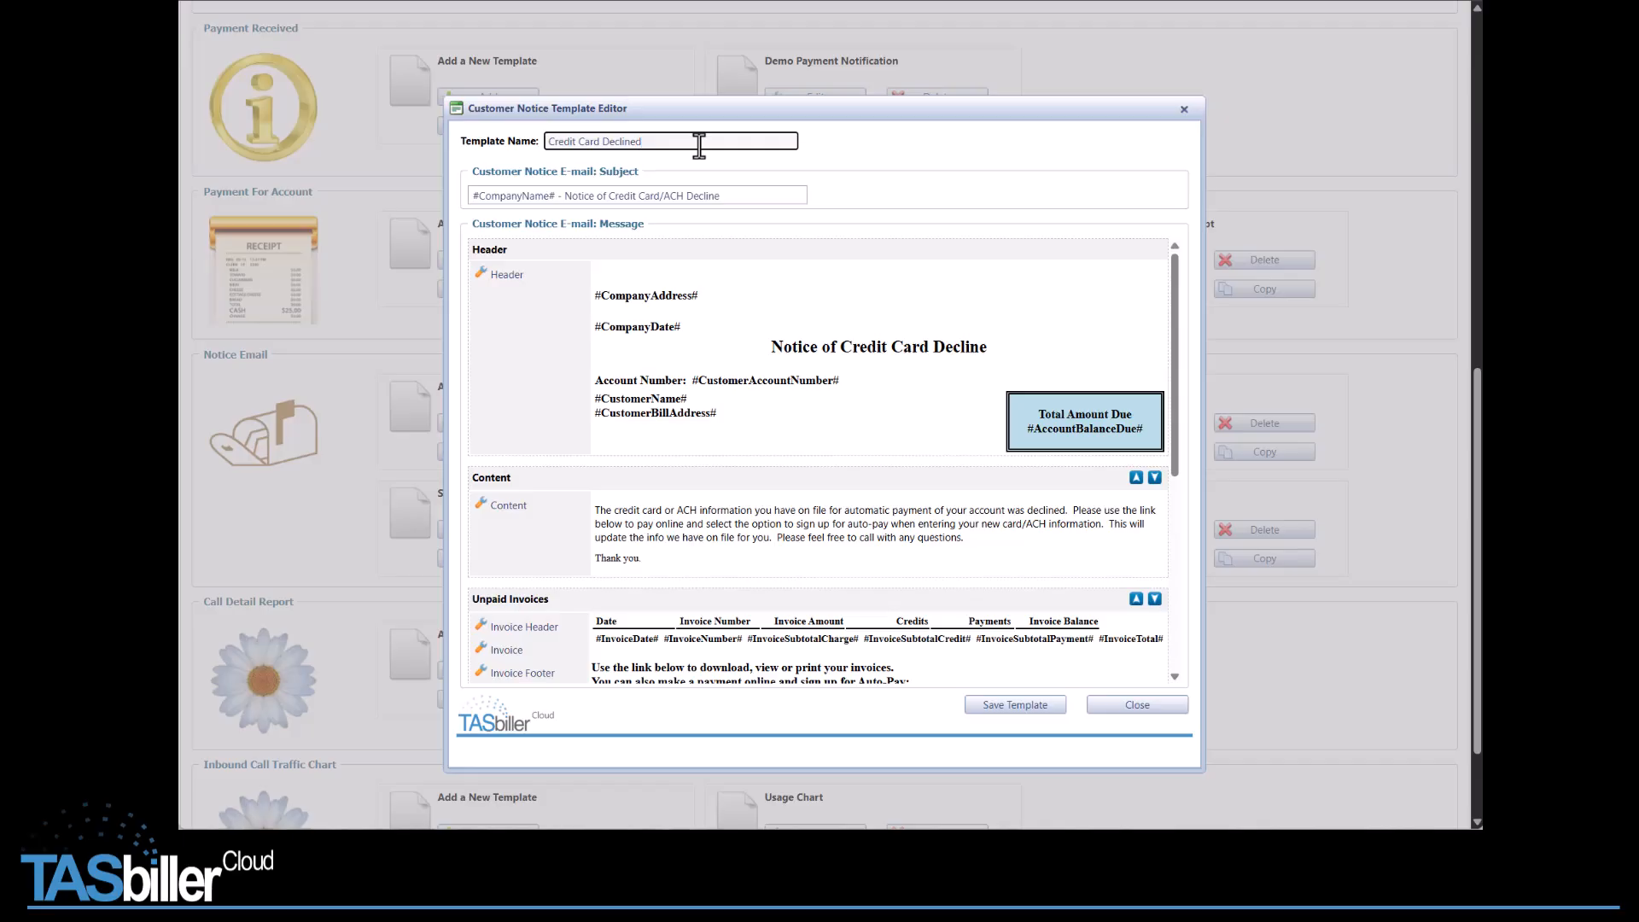
- Edit the template's header so its title reads Notice of Credit Card/ACH Decline
click(482, 275)
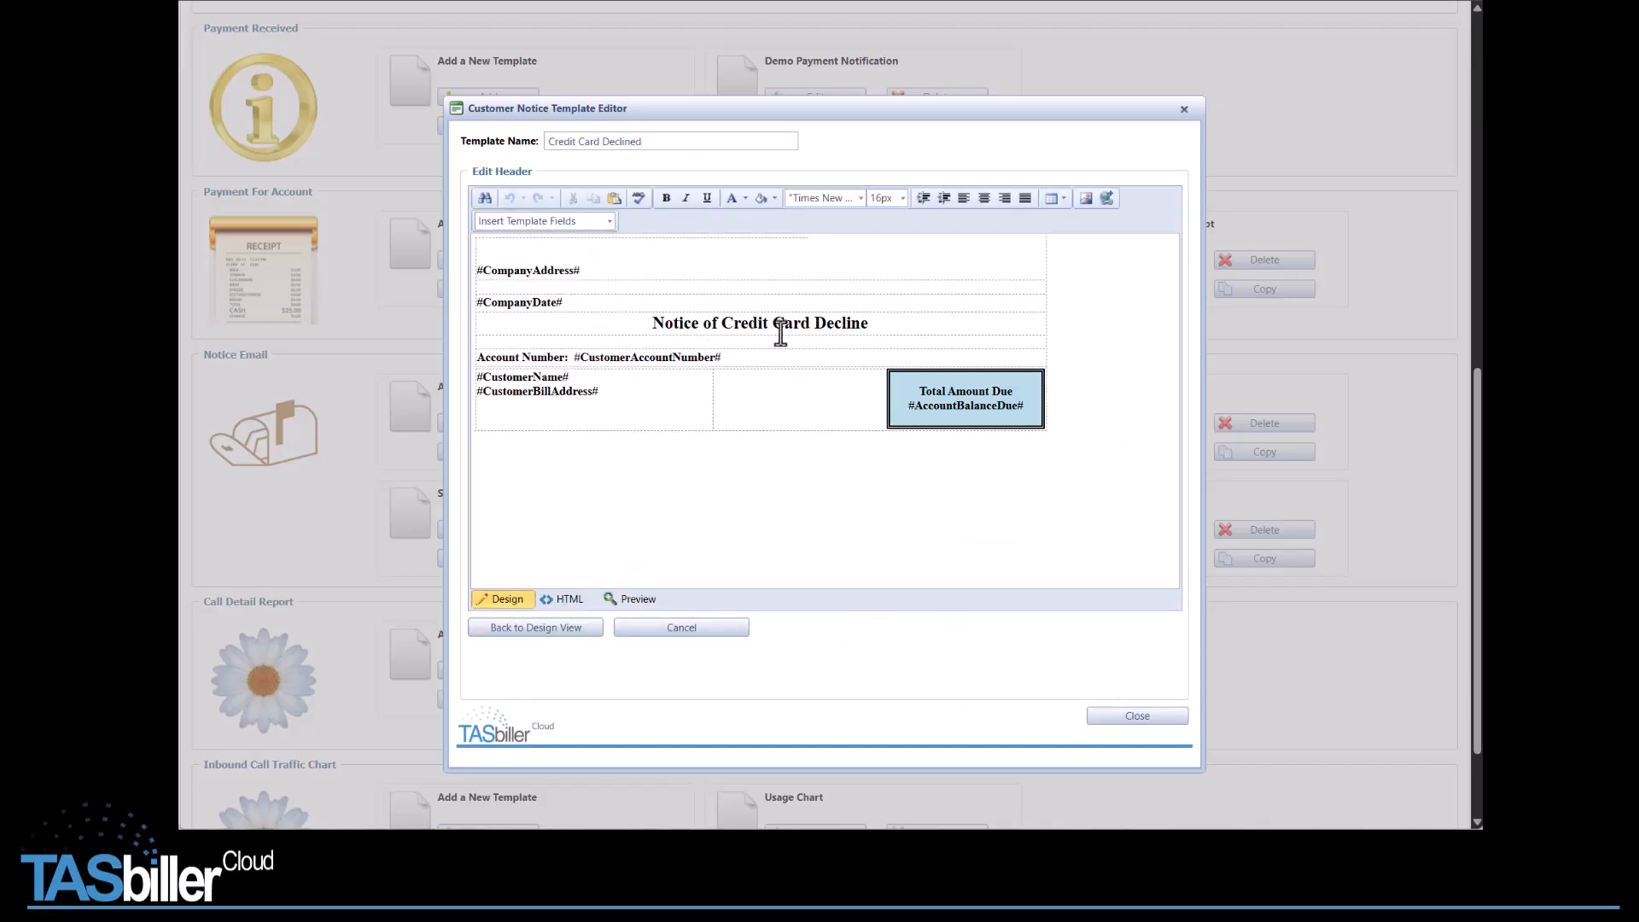
click(807, 327)
text(/ACH)
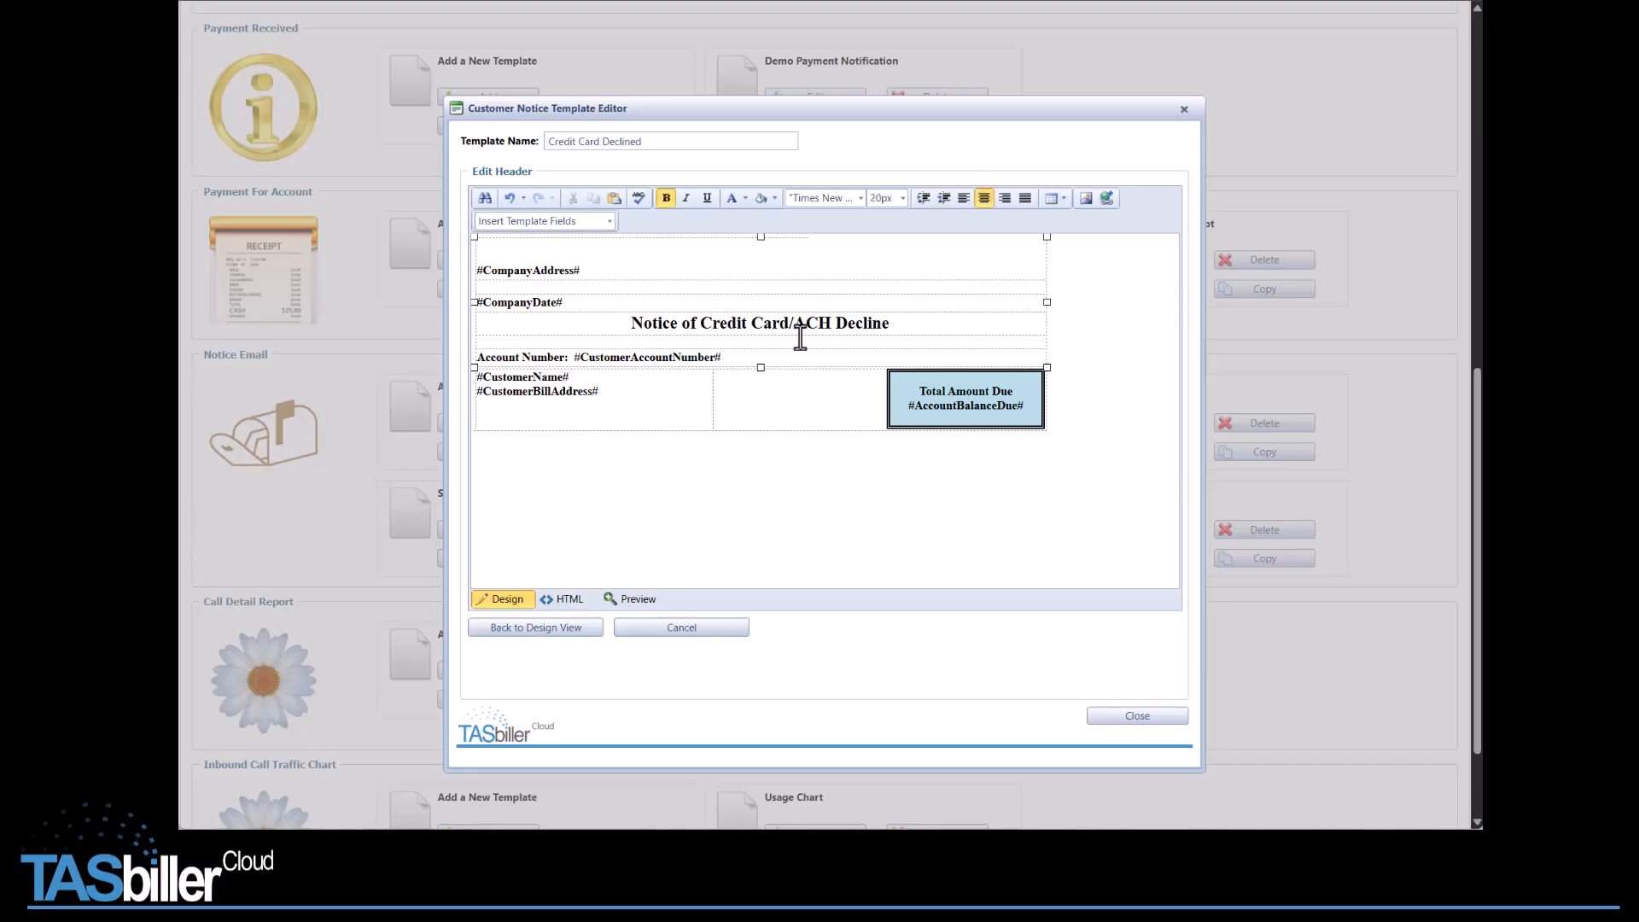
- Insert GlobeCommunications_smaller.jpg above the company address in the header and return to the template's design view
click(540, 256)
click(1085, 198)
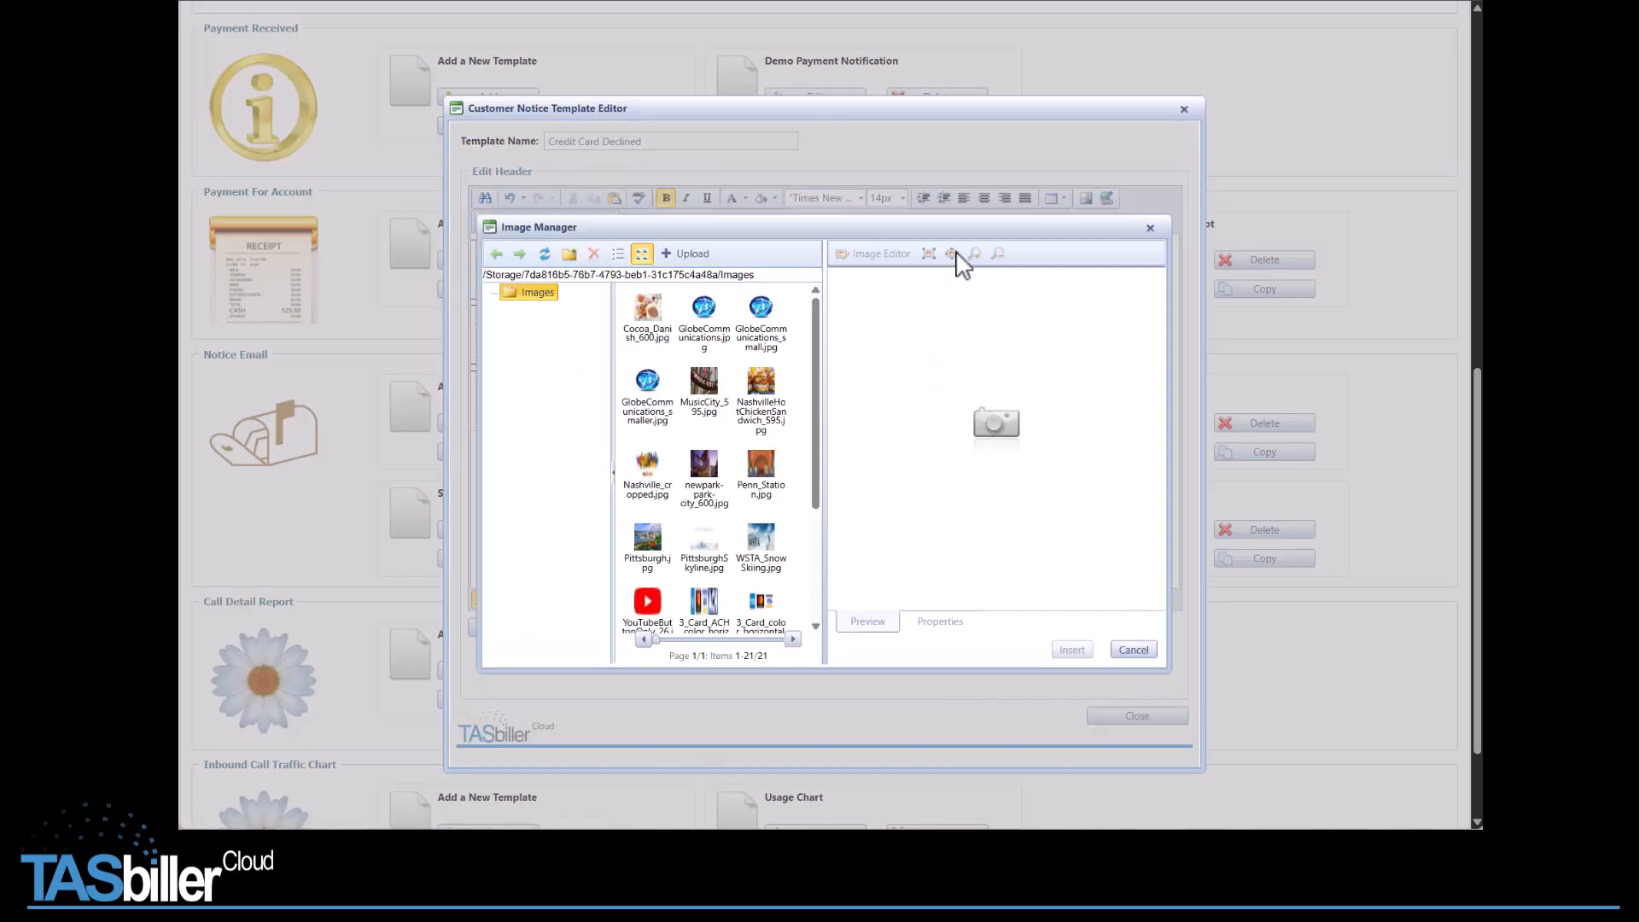
click(706, 325)
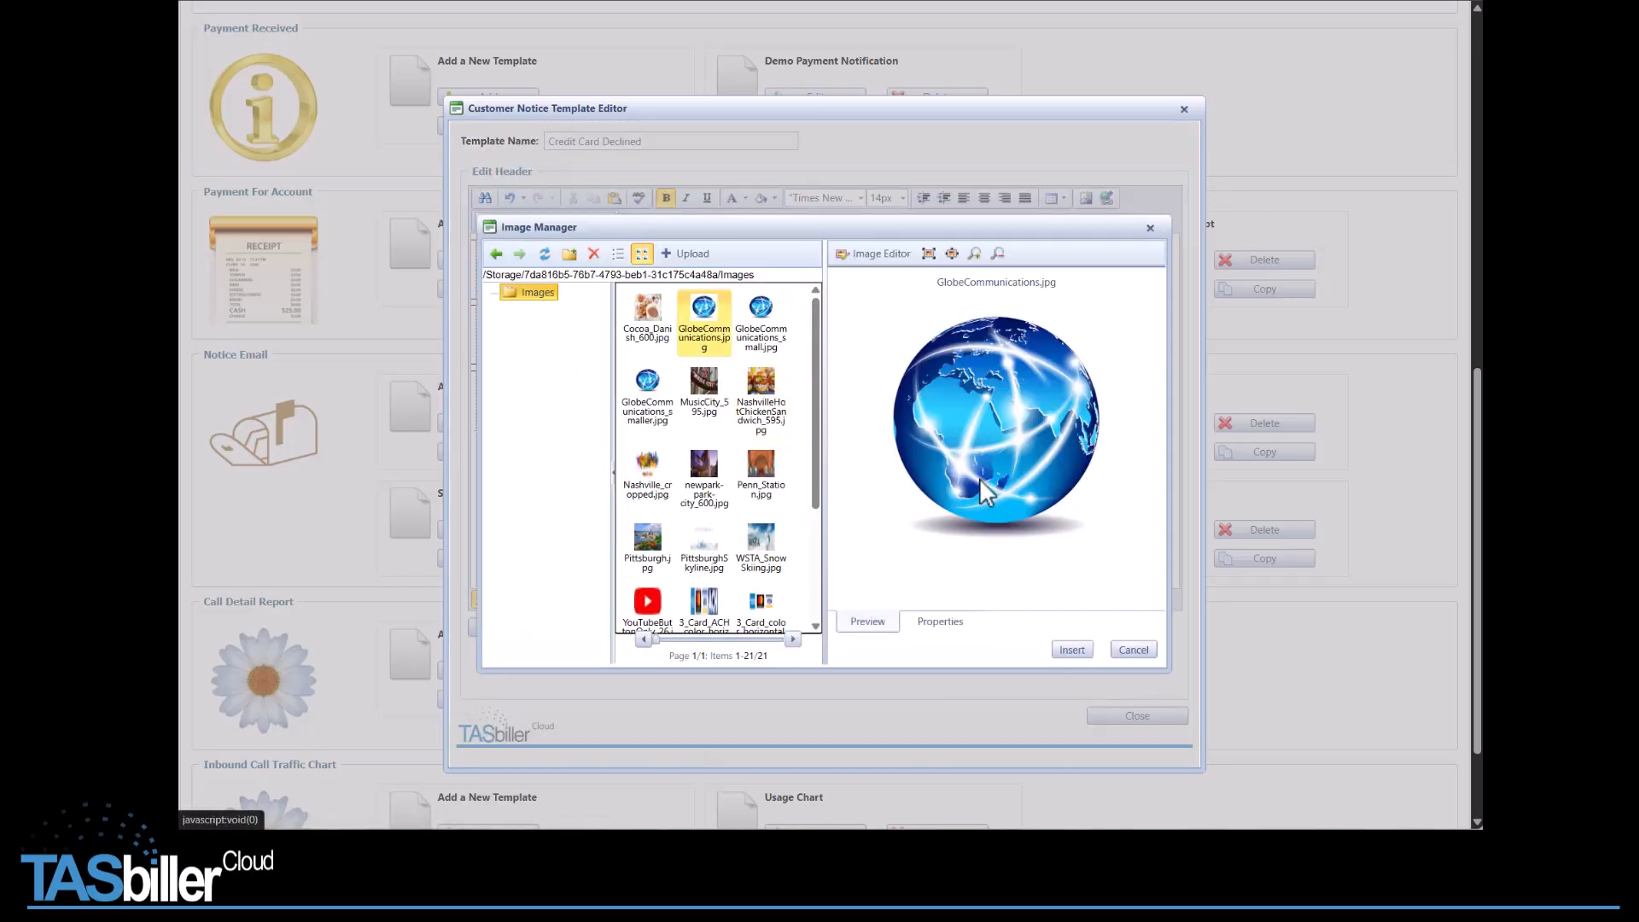
click(760, 320)
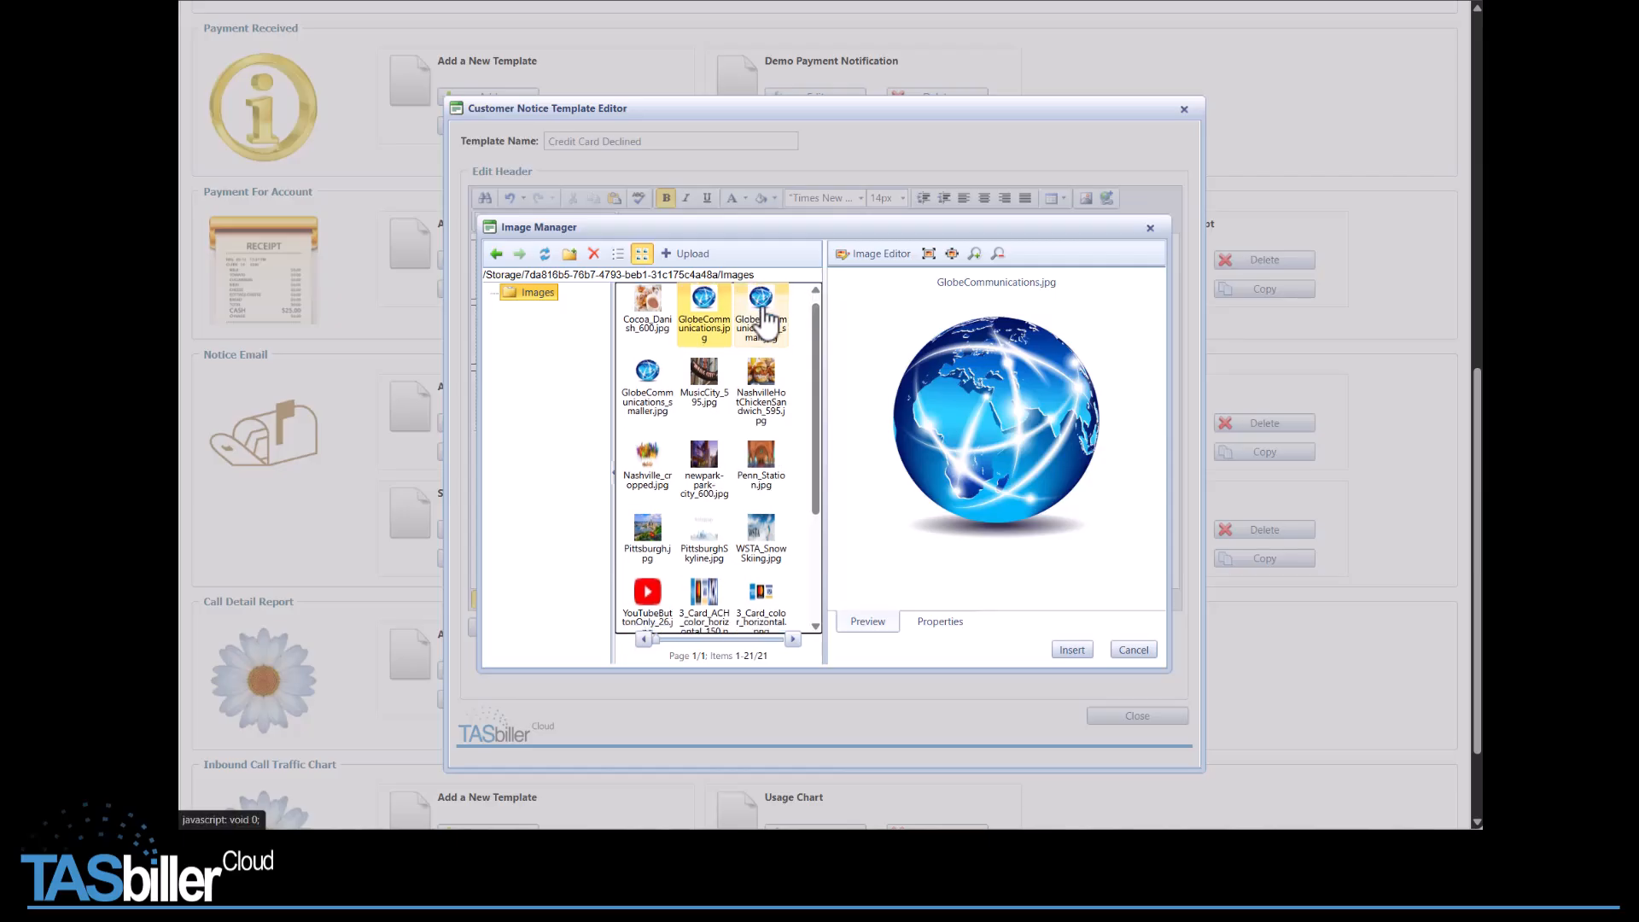
click(645, 367)
click(1074, 651)
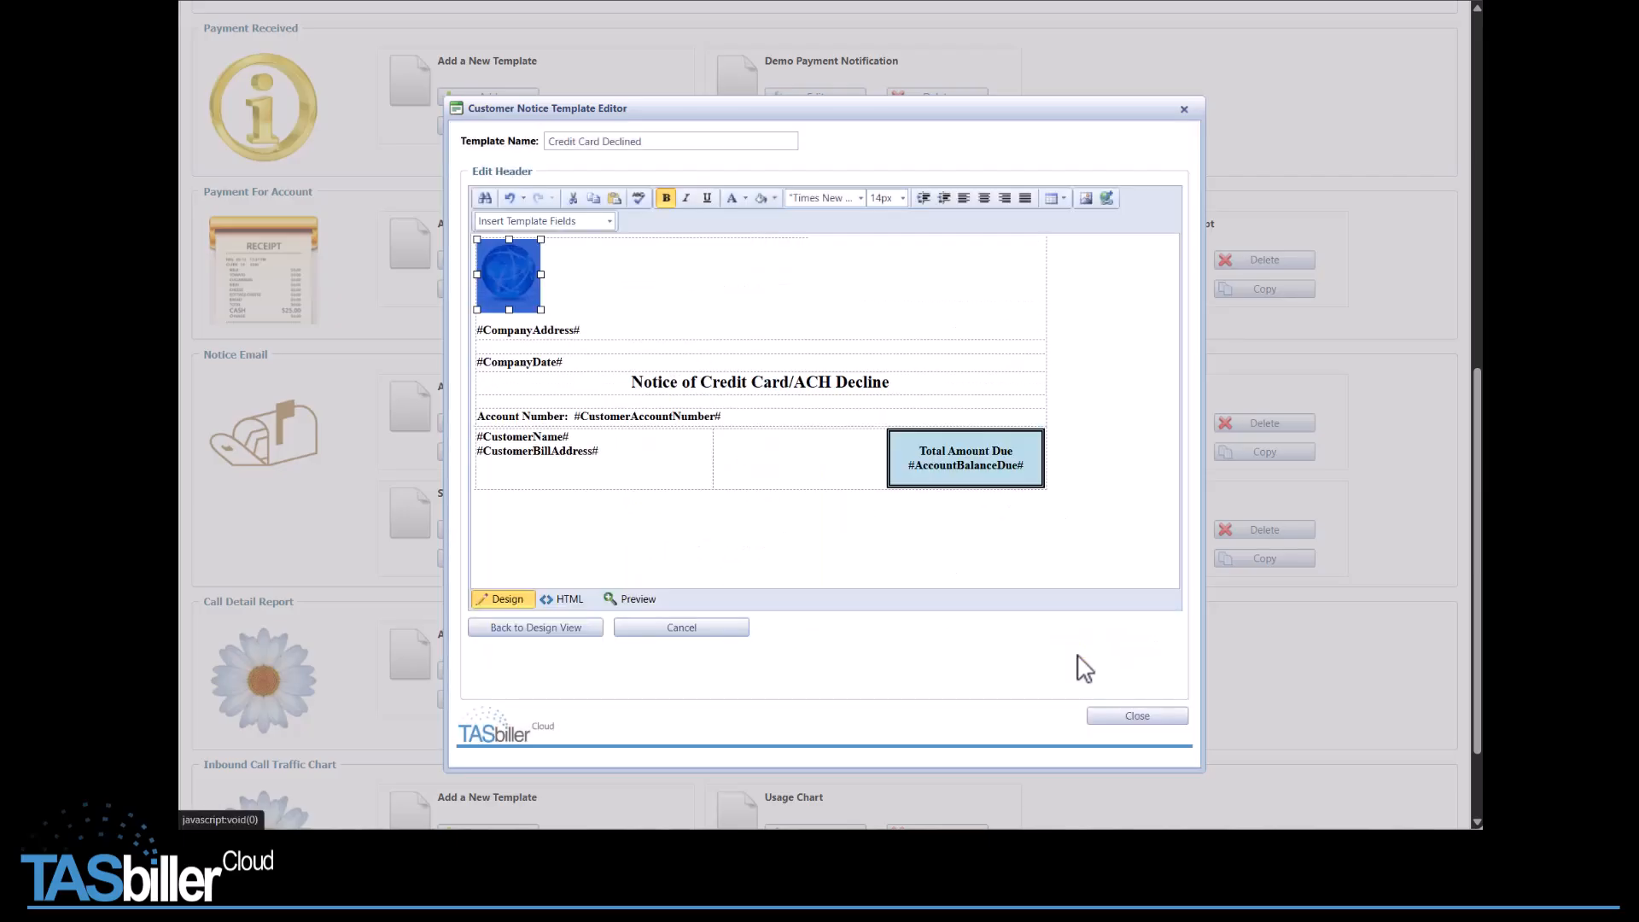
click(755, 543)
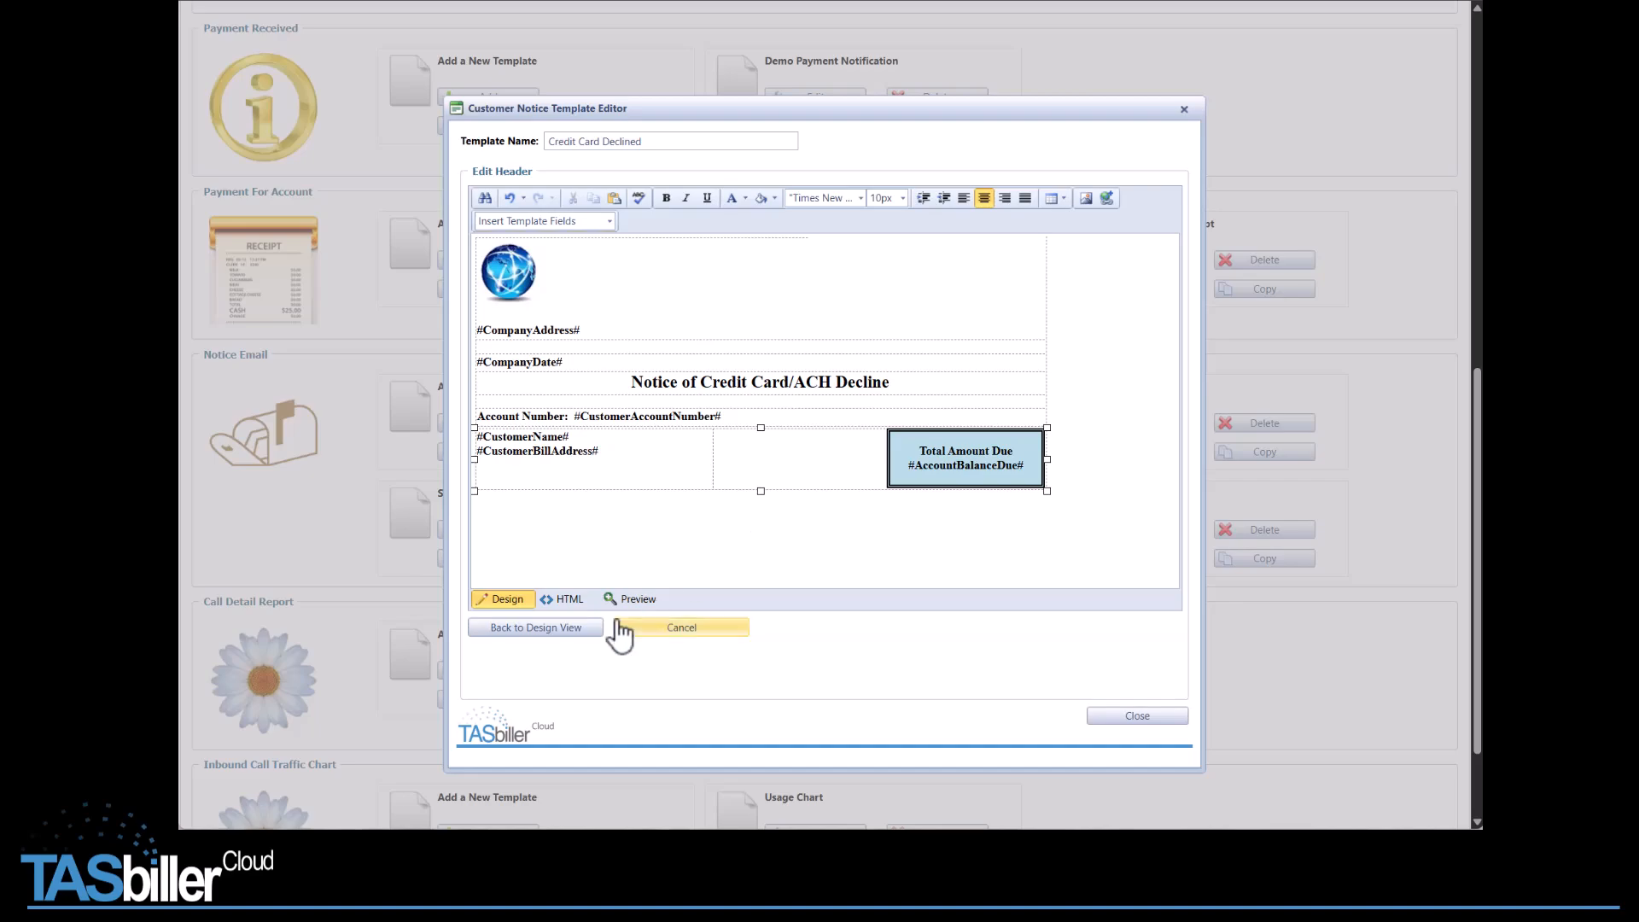
click(571, 627)
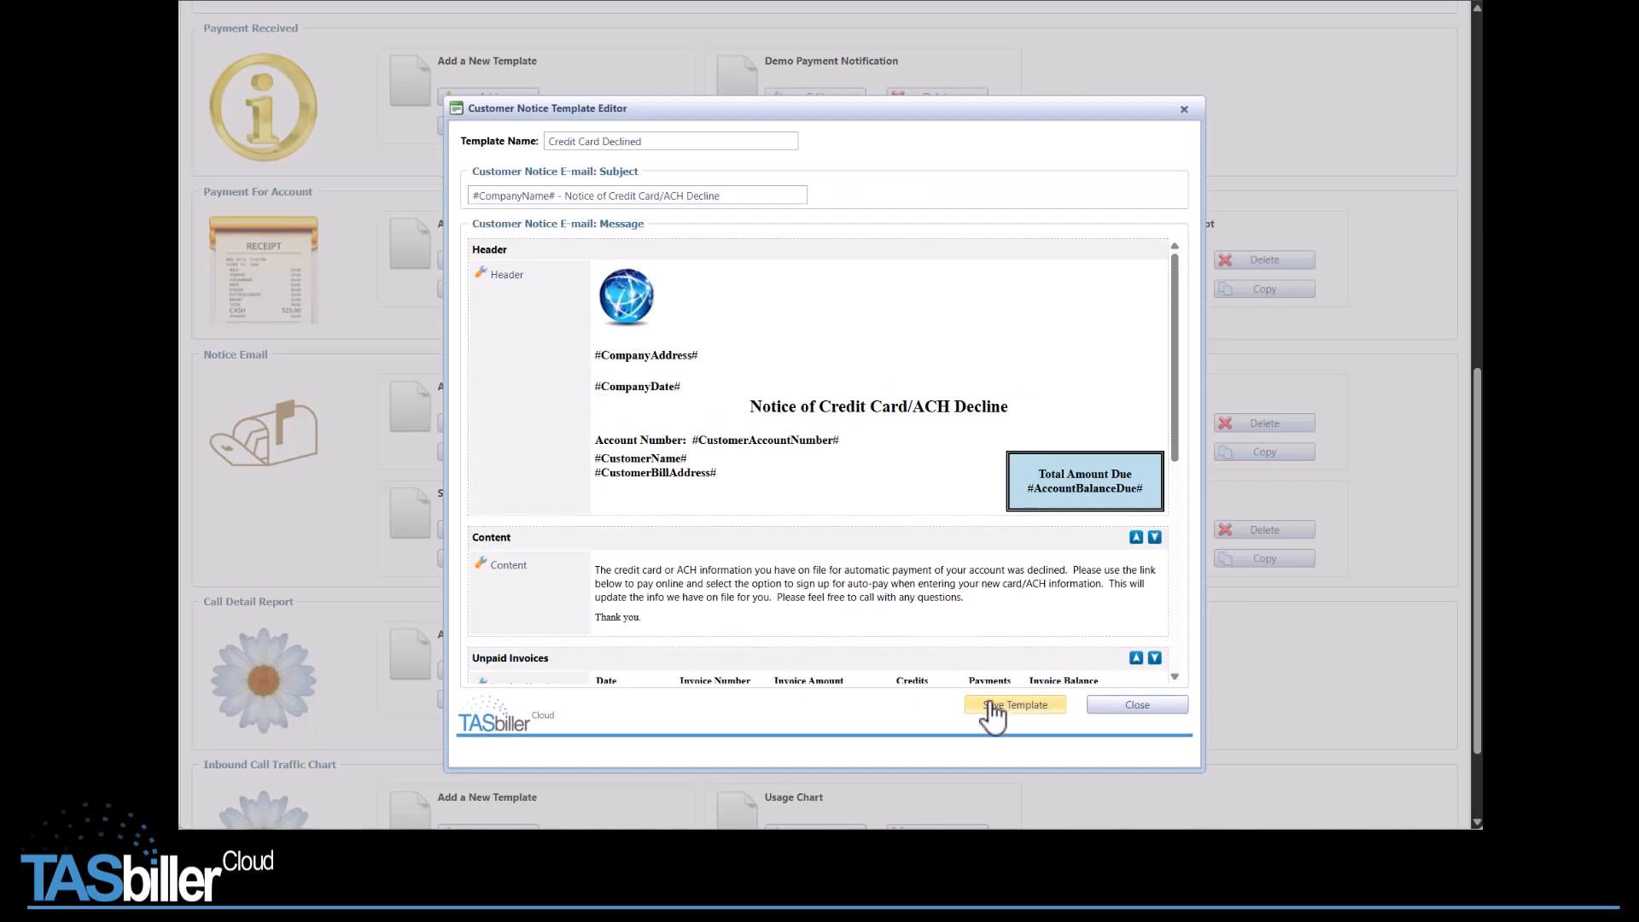
- Save the Credit Card Declined template, review its content and unpaid invoices sections, and close the editor
click(993, 709)
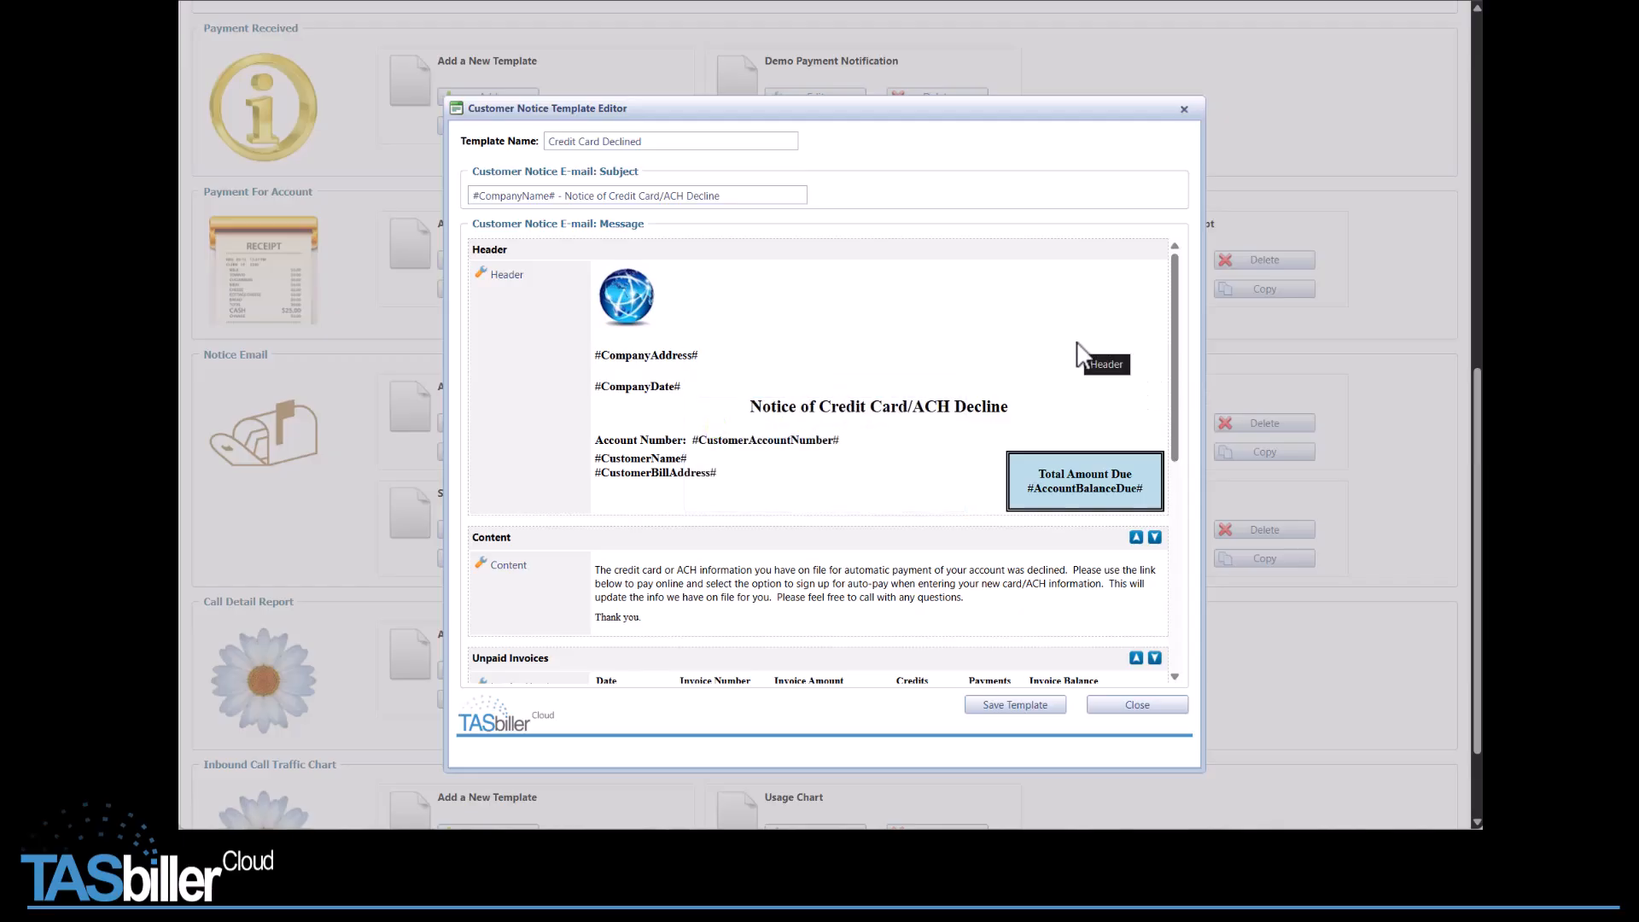
scroll(948, 350, down, 3)
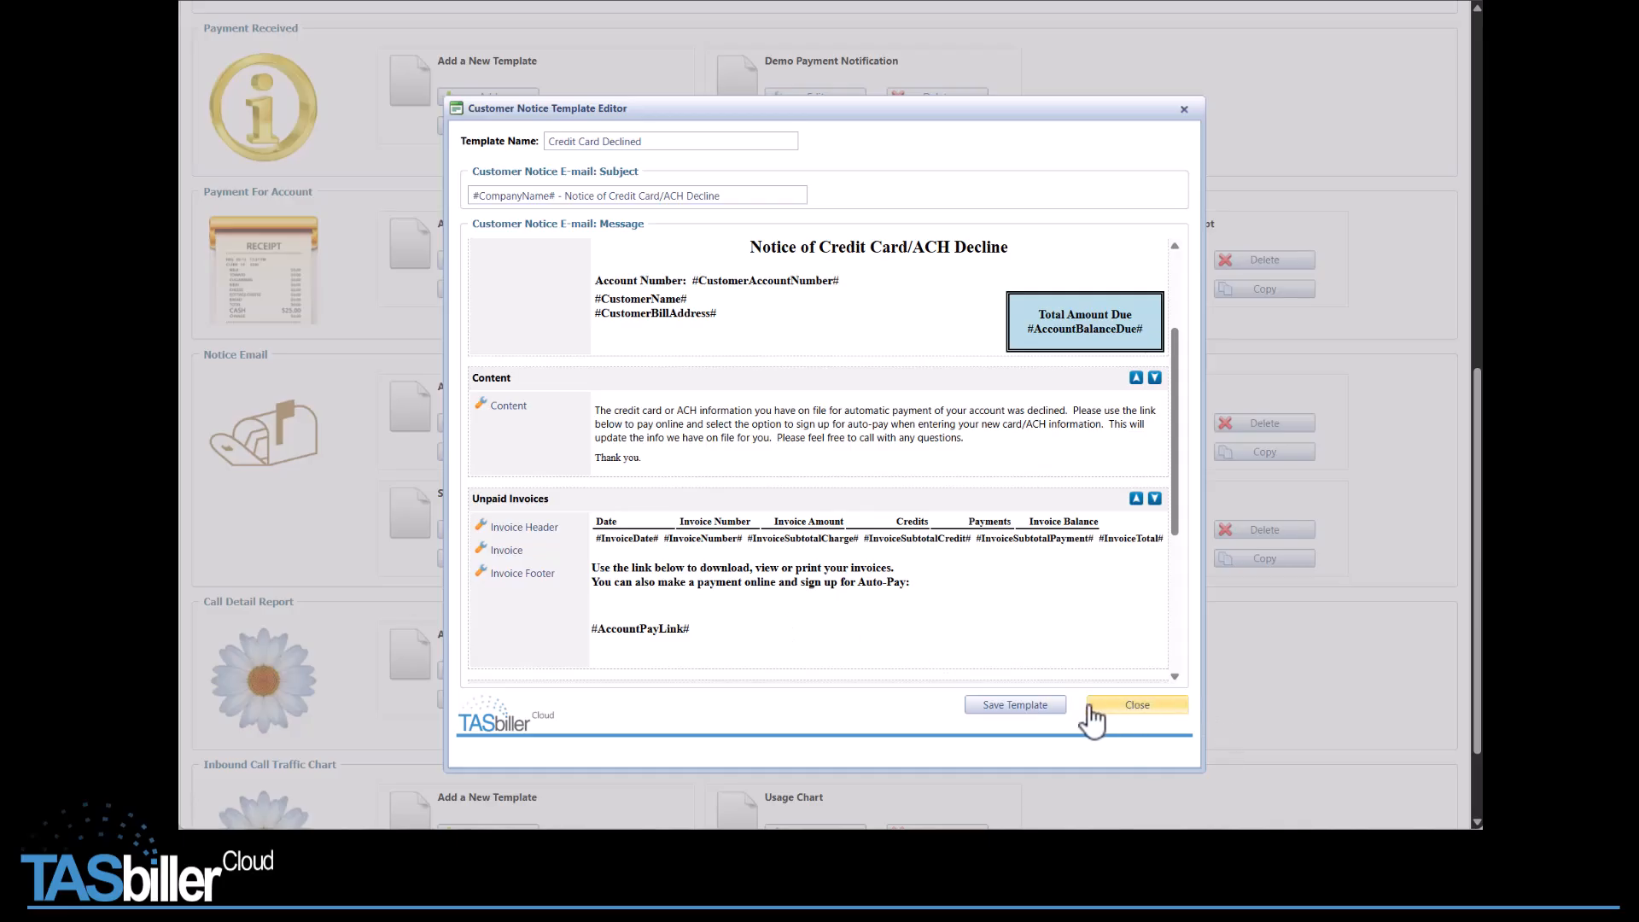
click(1042, 711)
click(1149, 707)
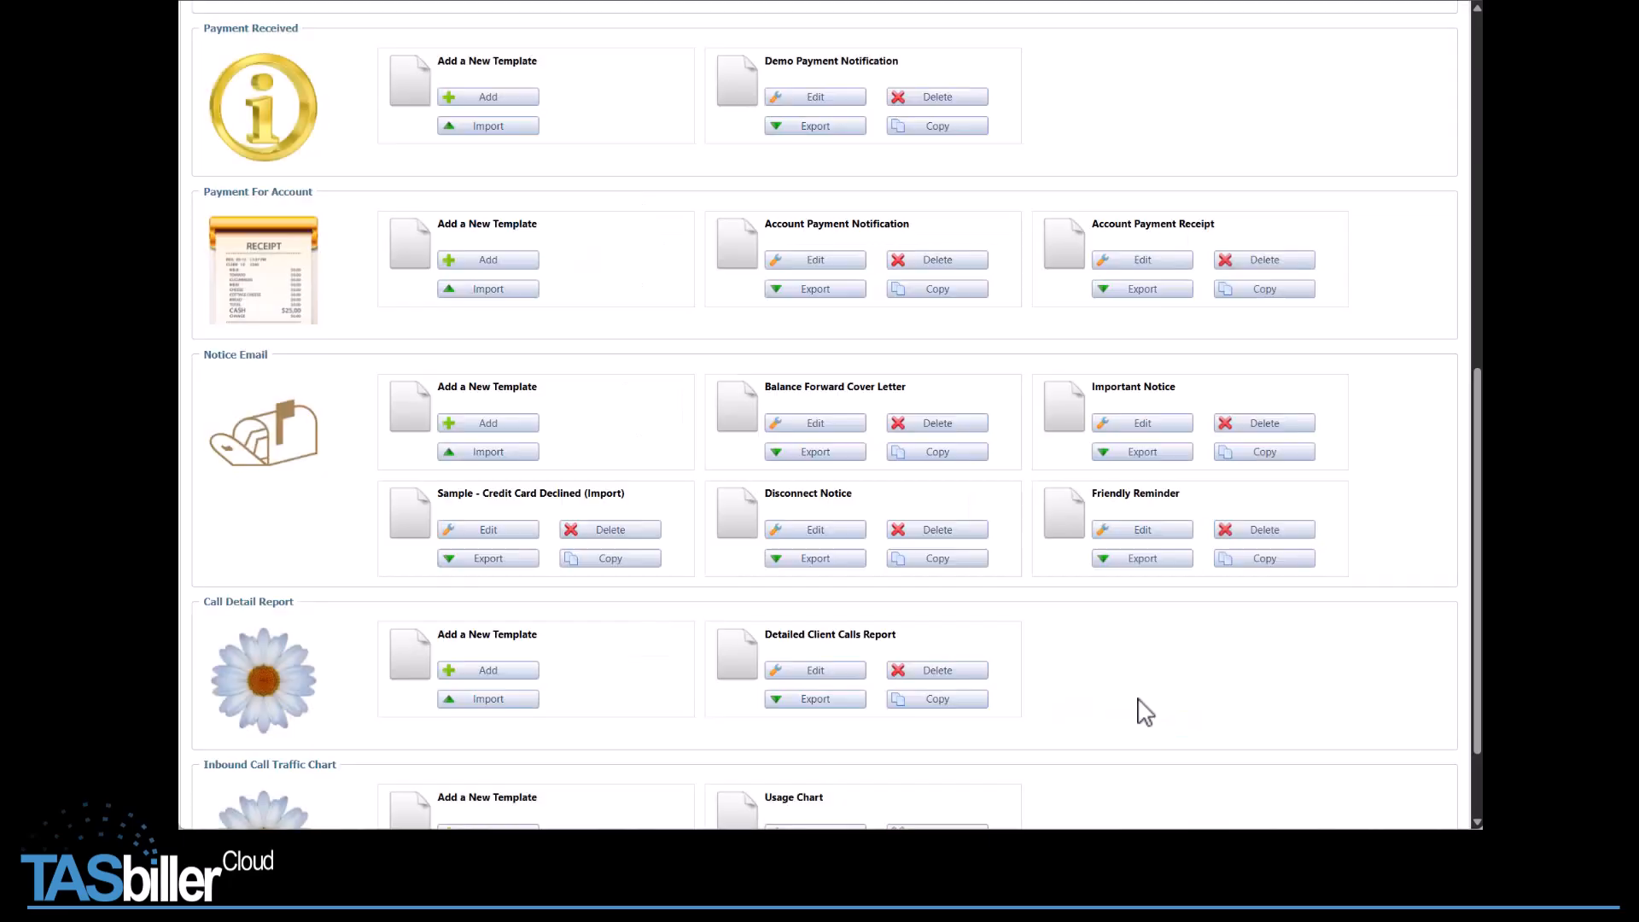
- Set the company's Default Payment Declined Email Template to Credit Card Declined, save the company and close its setup
scroll(724, 322, up, 10)
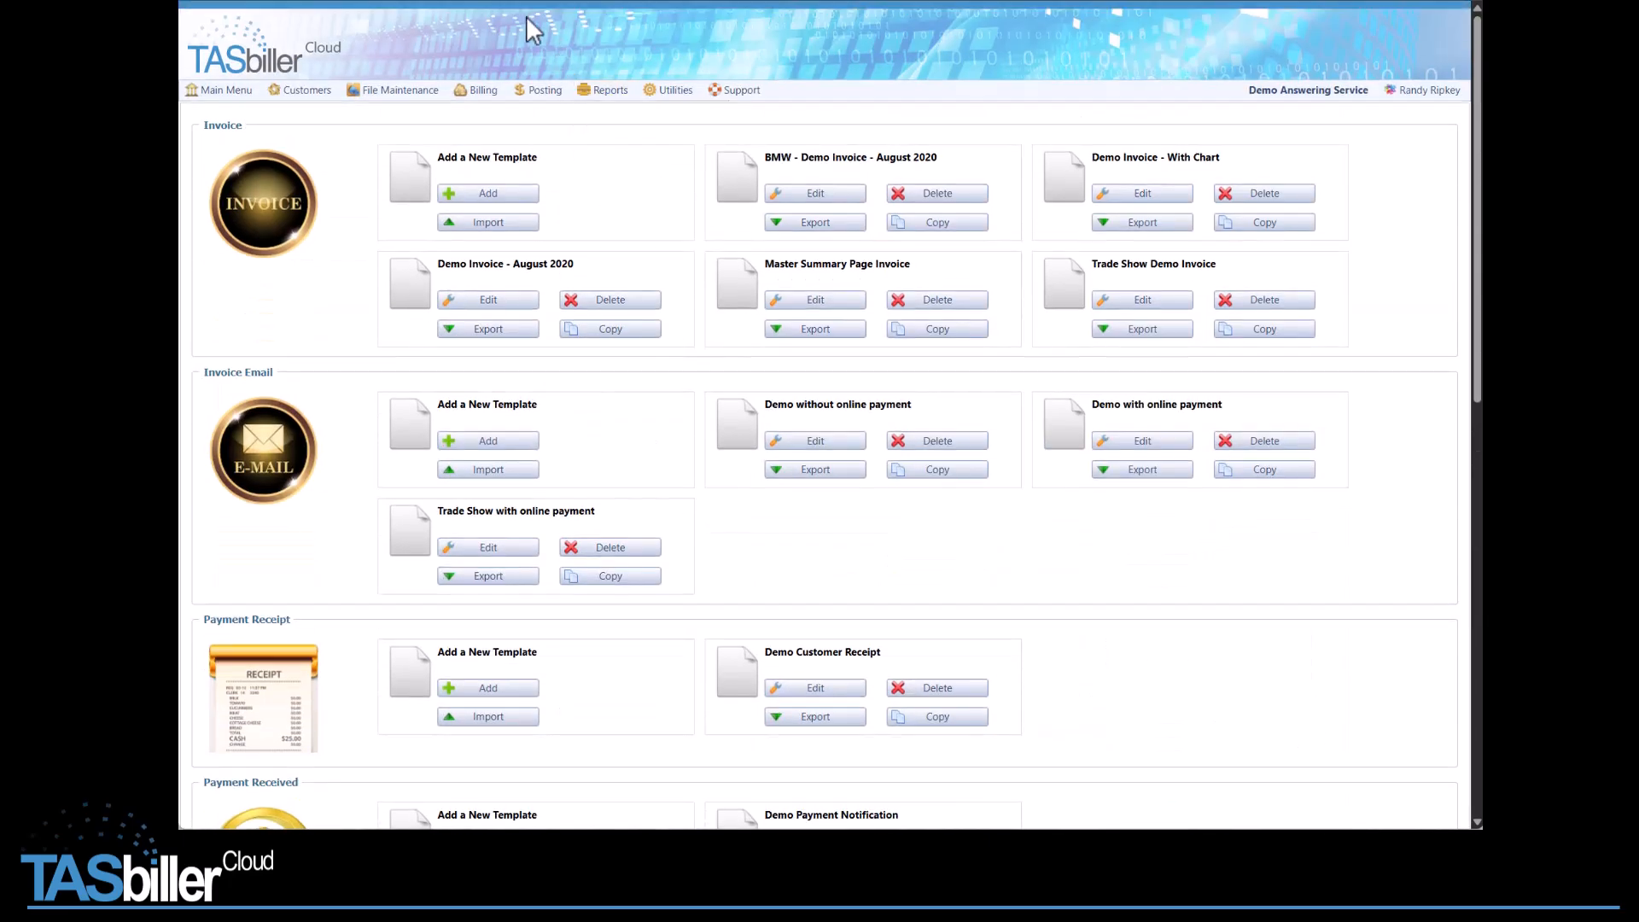
mouse_move(386, 94)
click(418, 243)
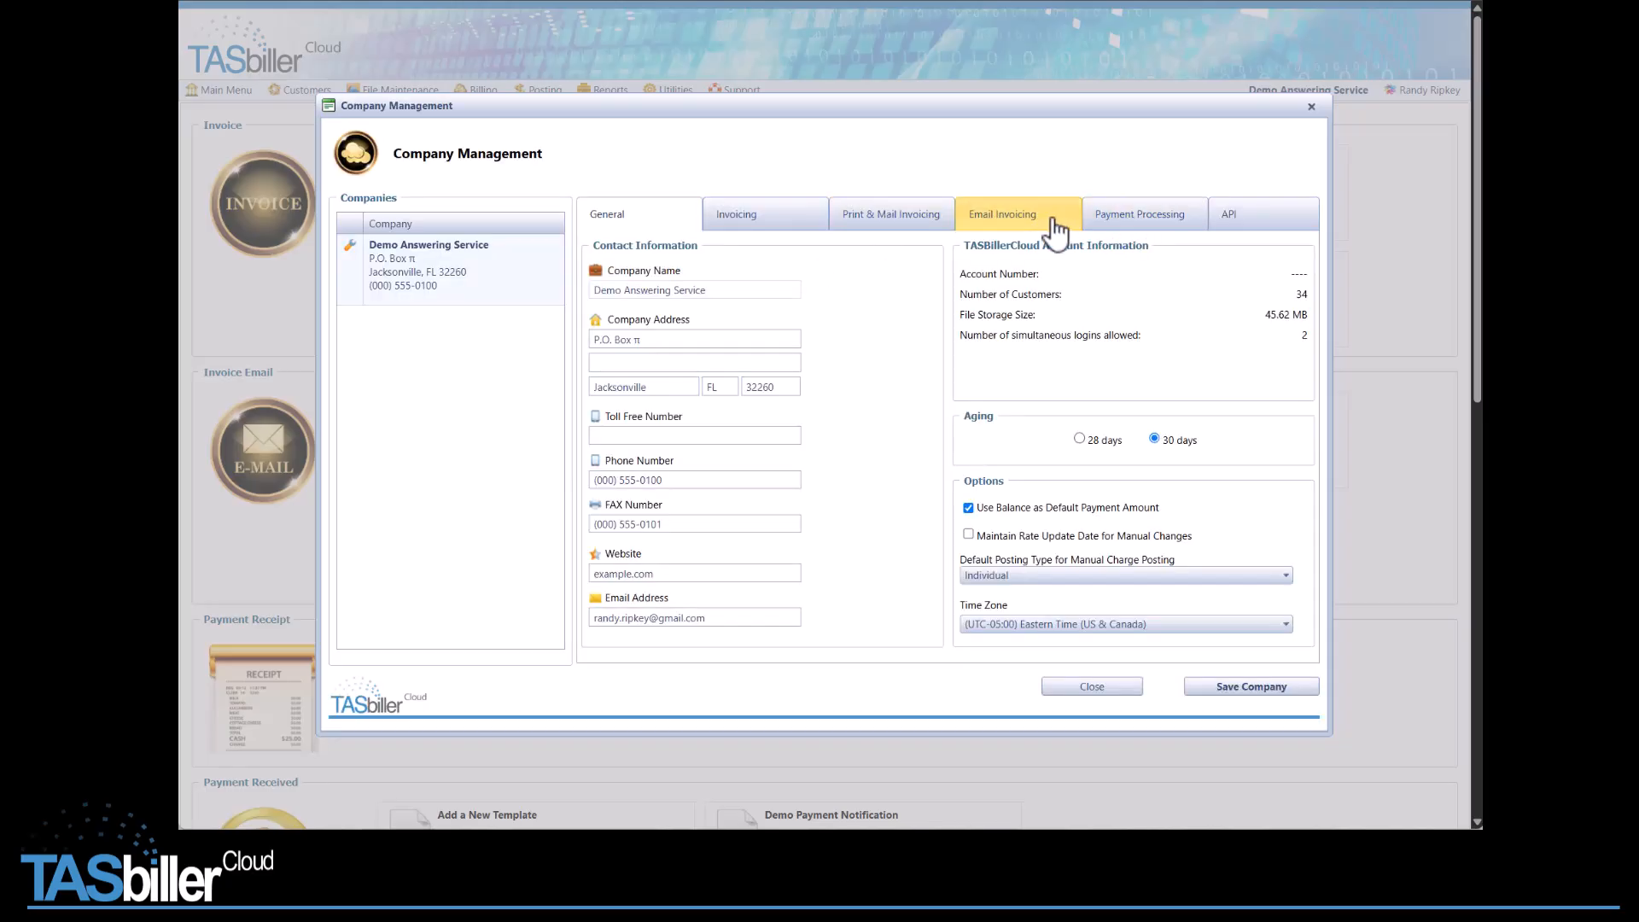
click(1055, 225)
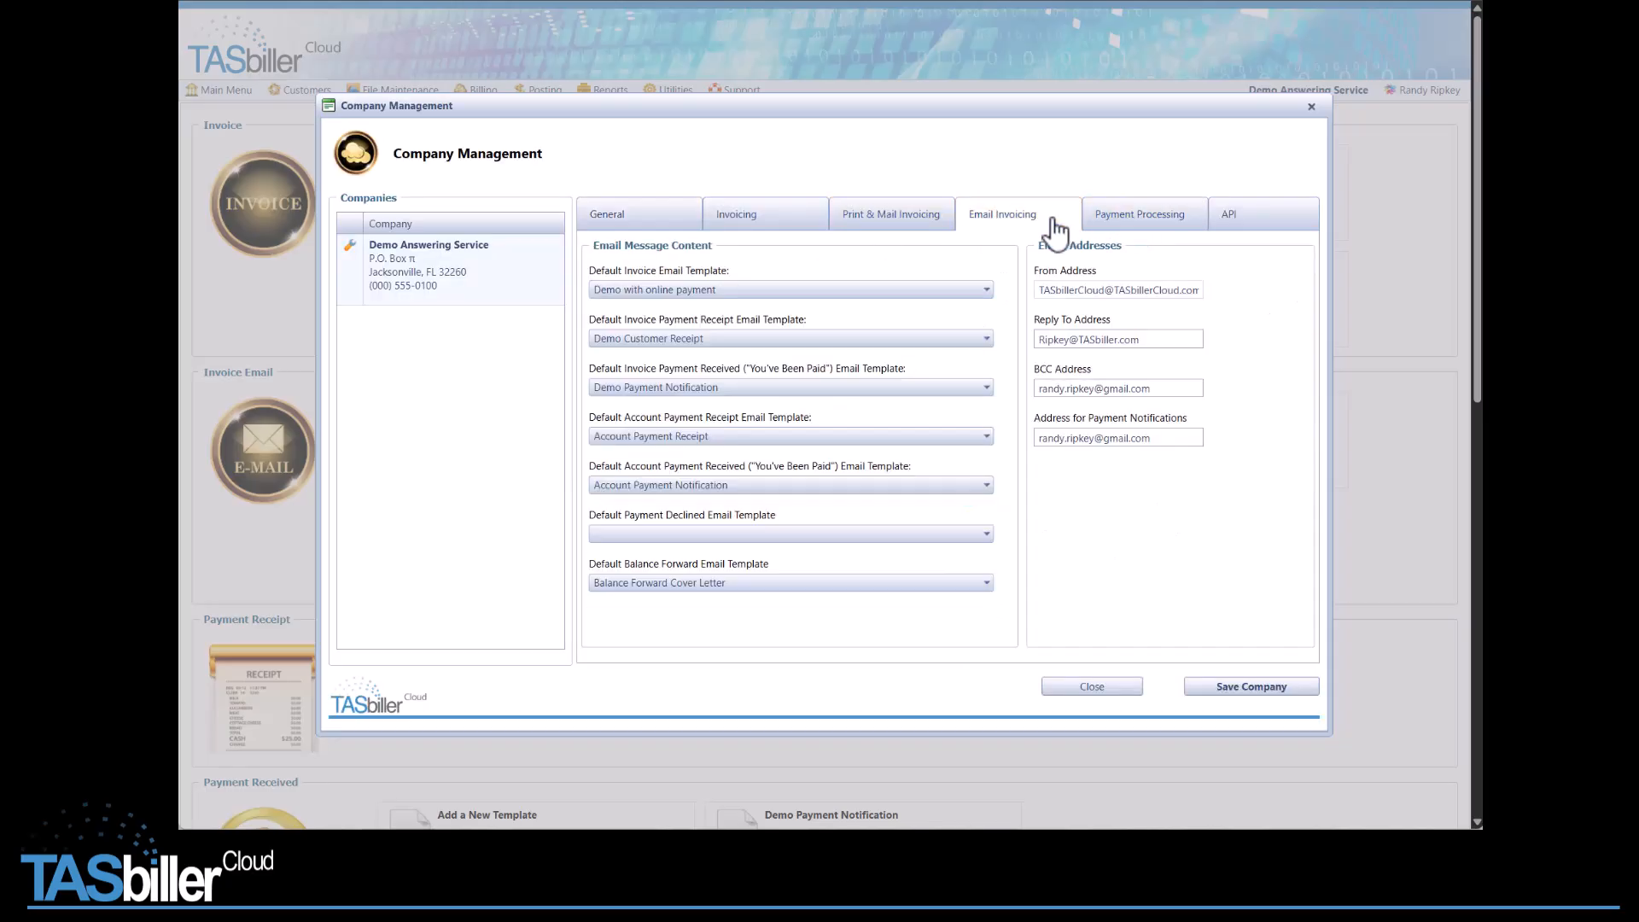
click(763, 536)
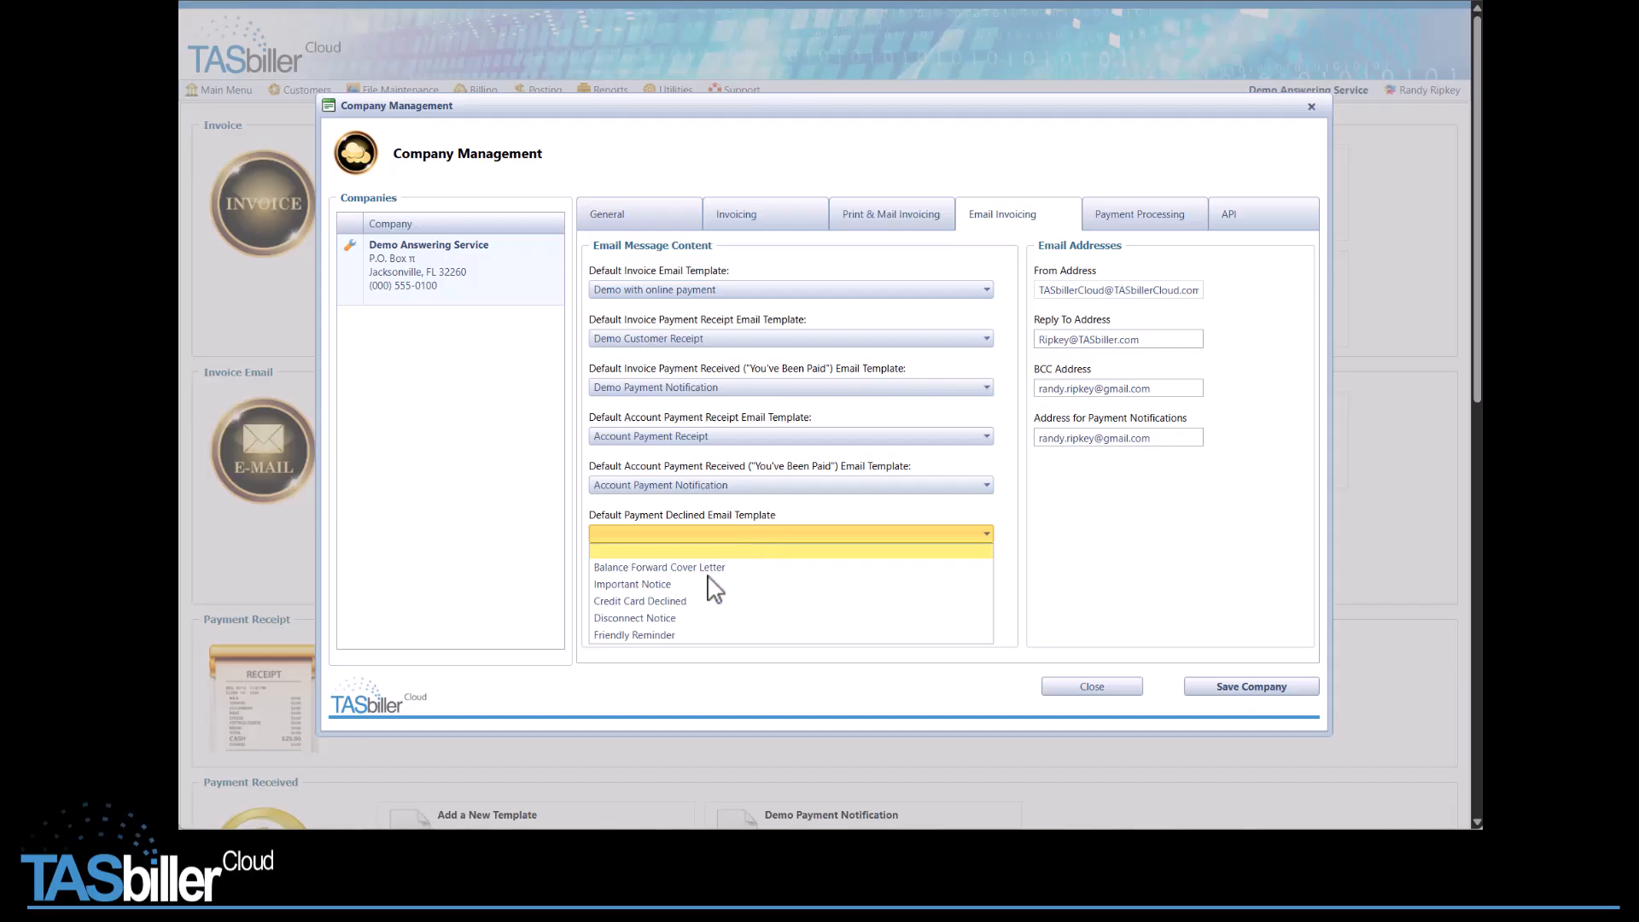
click(692, 603)
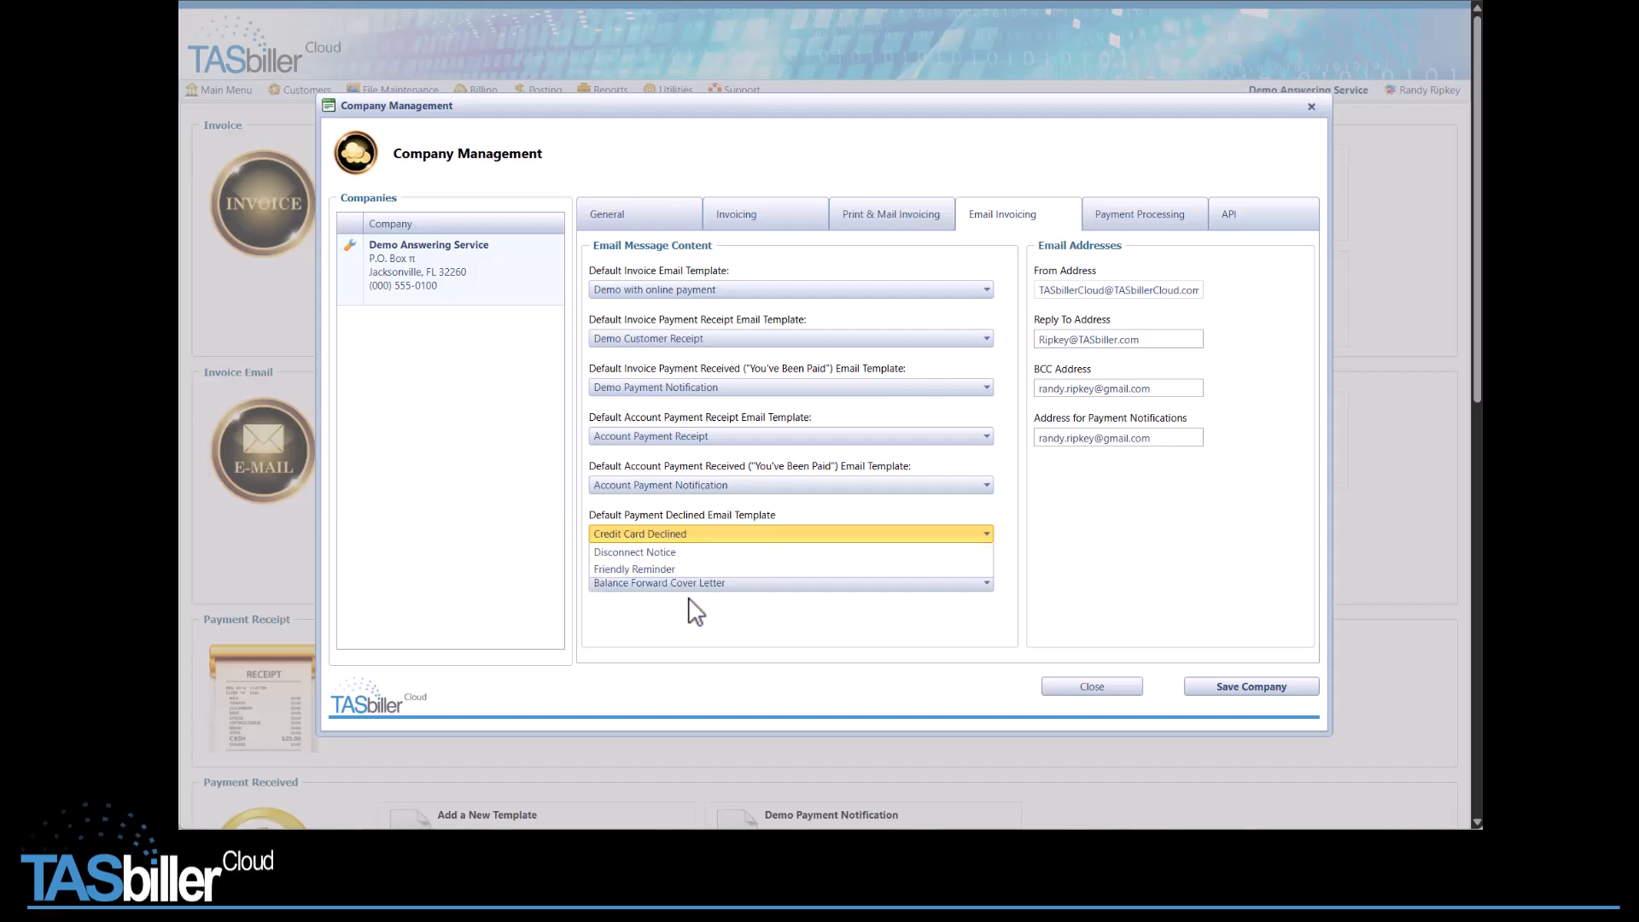
click(1257, 688)
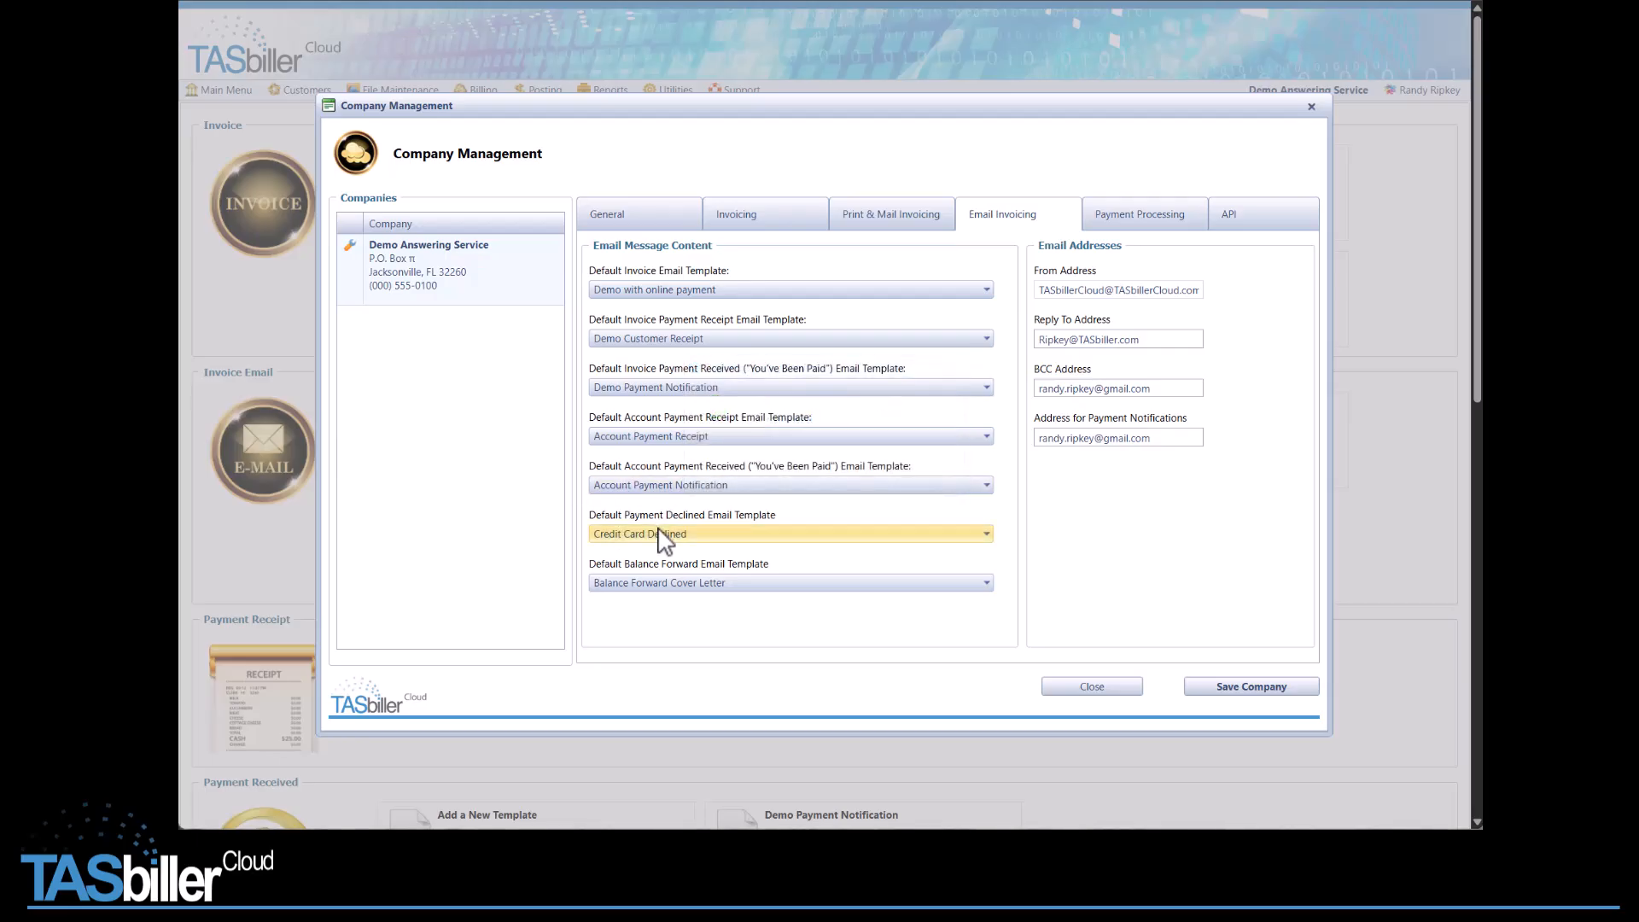
click(1106, 692)
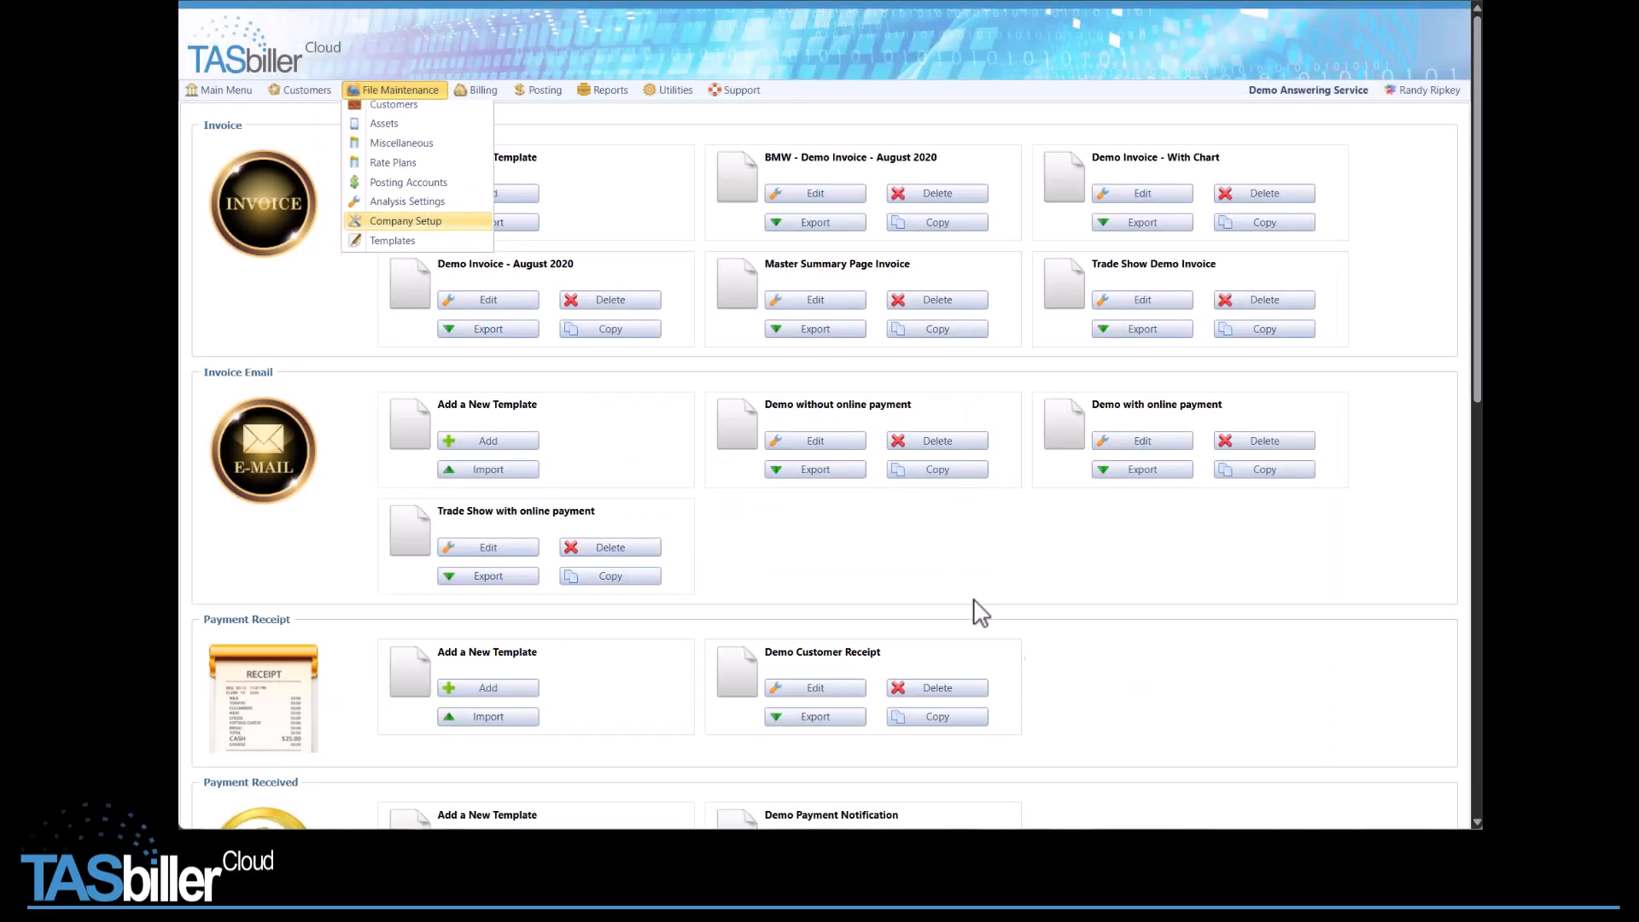
- Enable Send Payment Declined Notices in the batch payment stage of 2023 Period 12, and return to the main menu
click(485, 94)
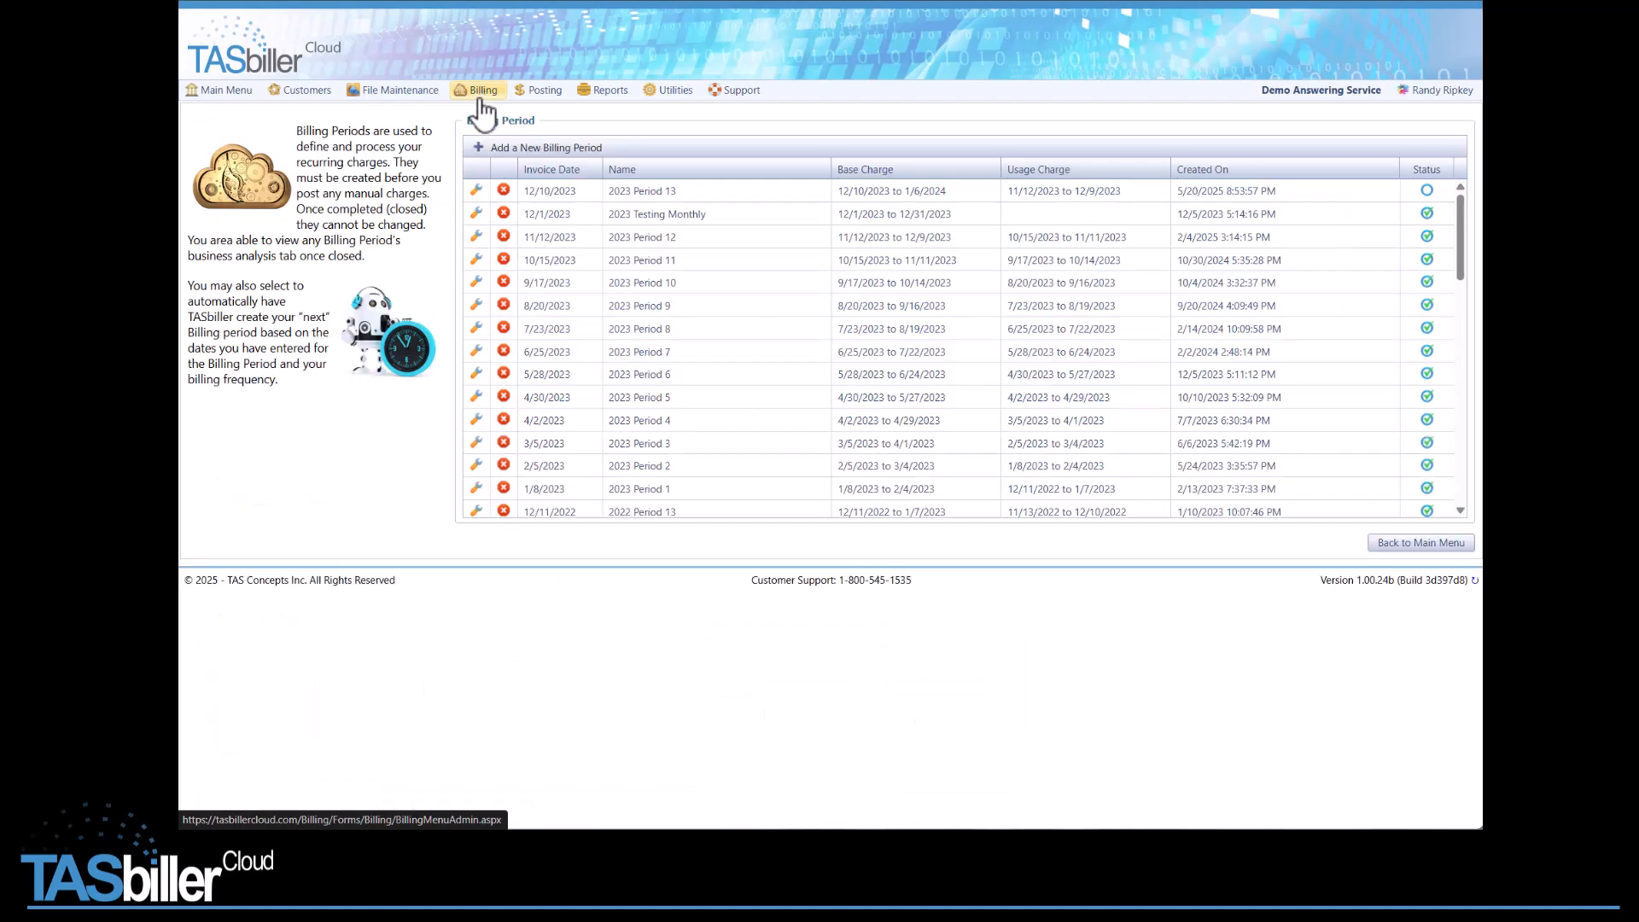
click(476, 238)
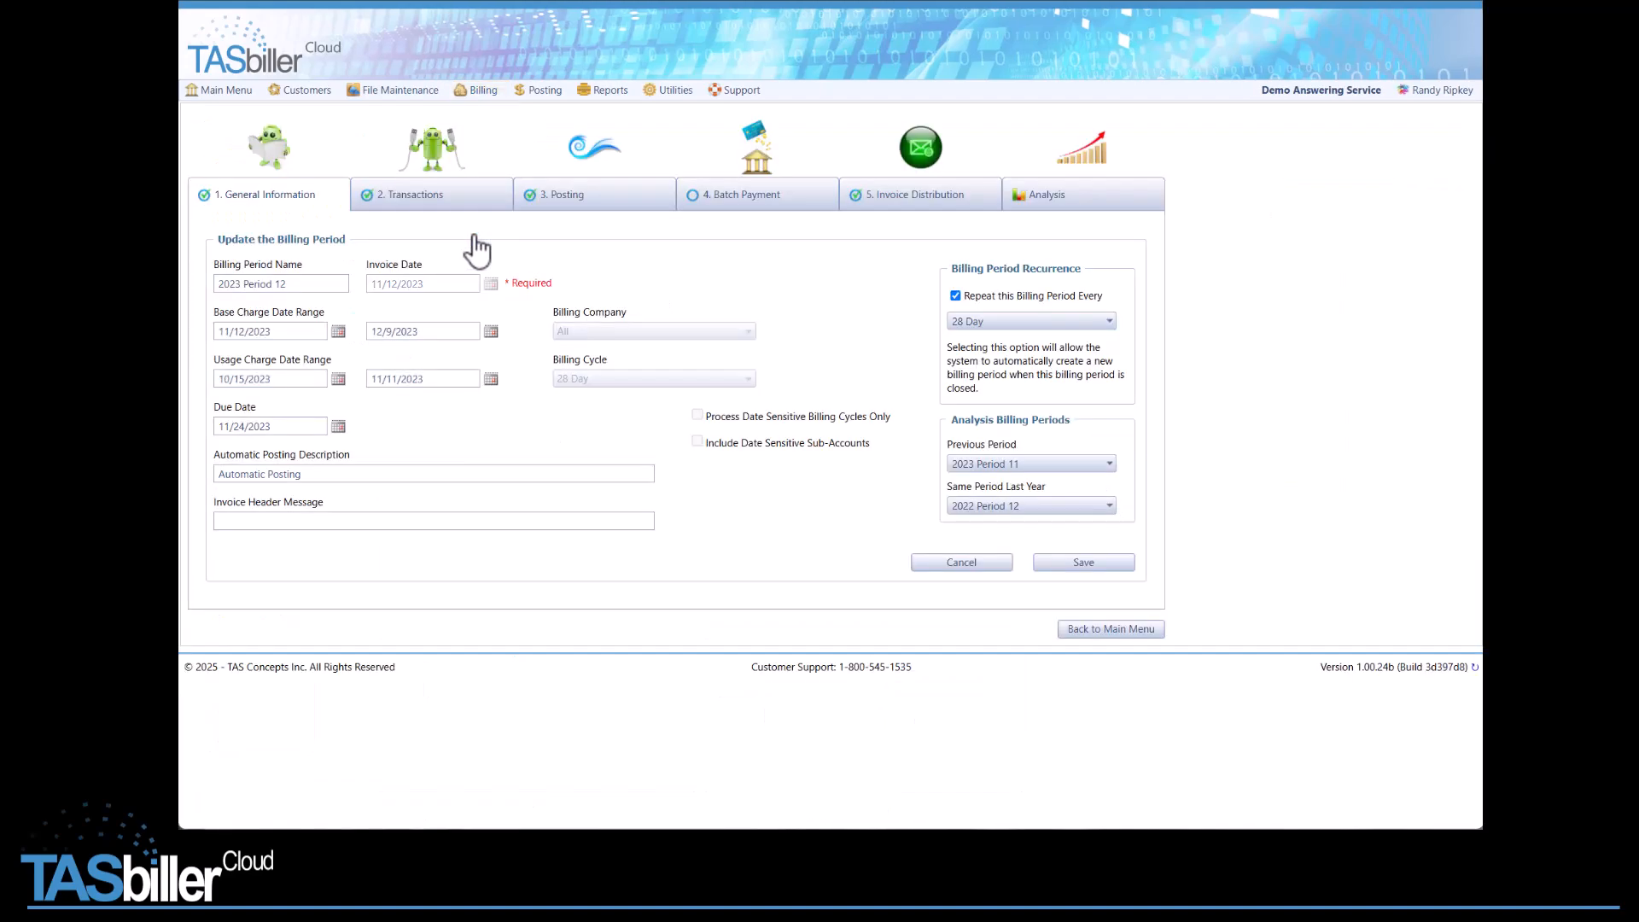
click(600, 203)
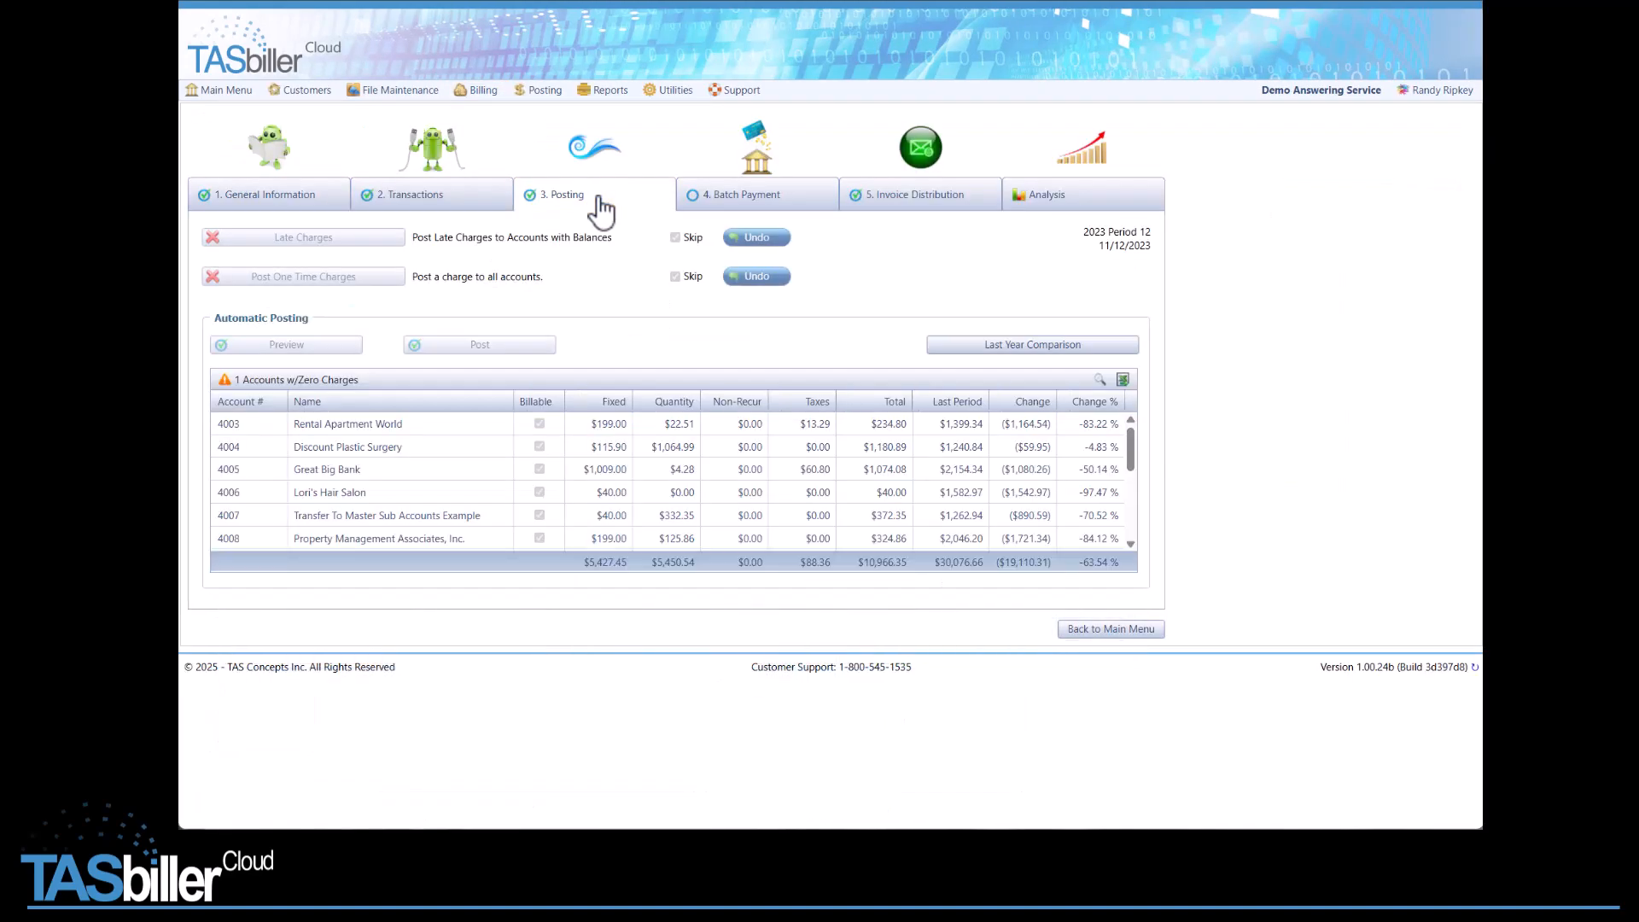
click(741, 214)
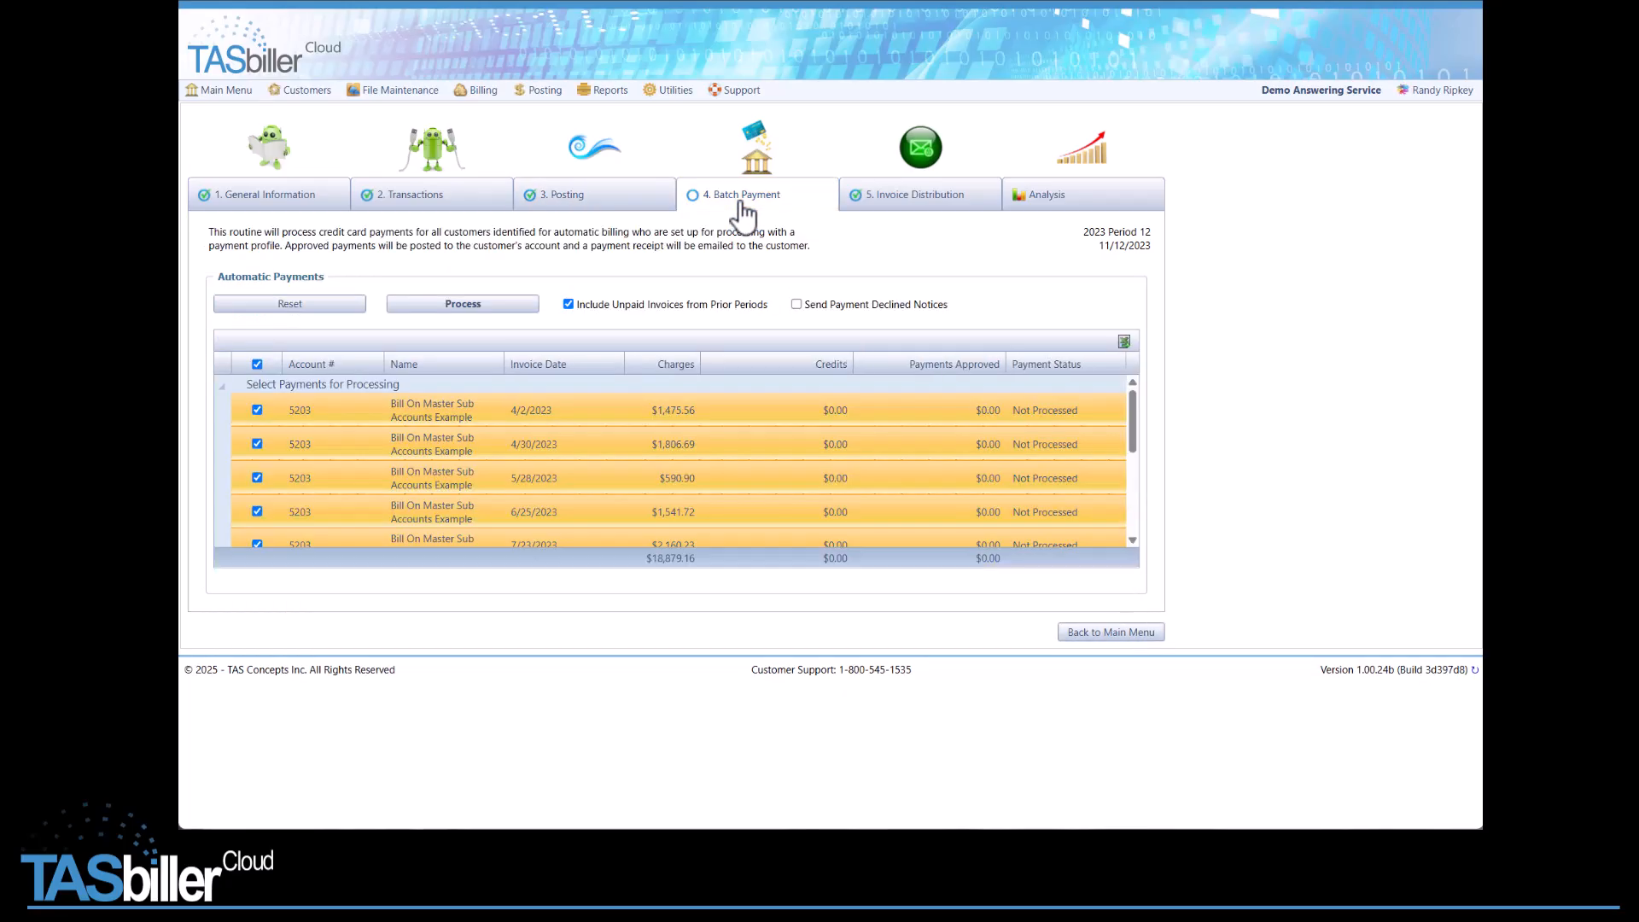
click(797, 305)
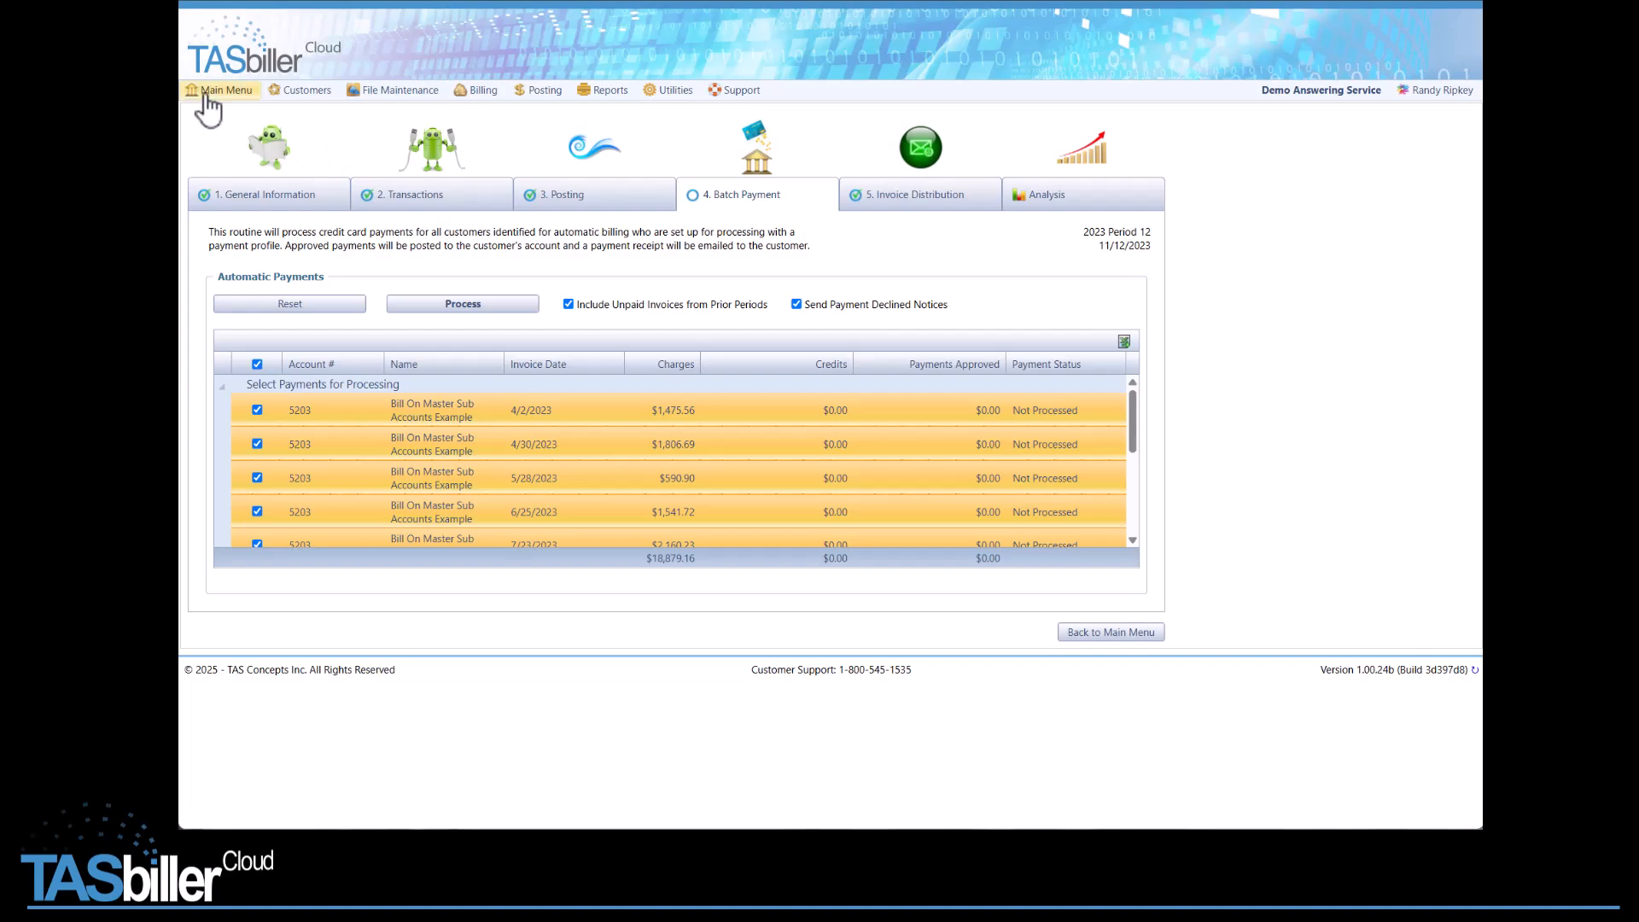
click(235, 93)
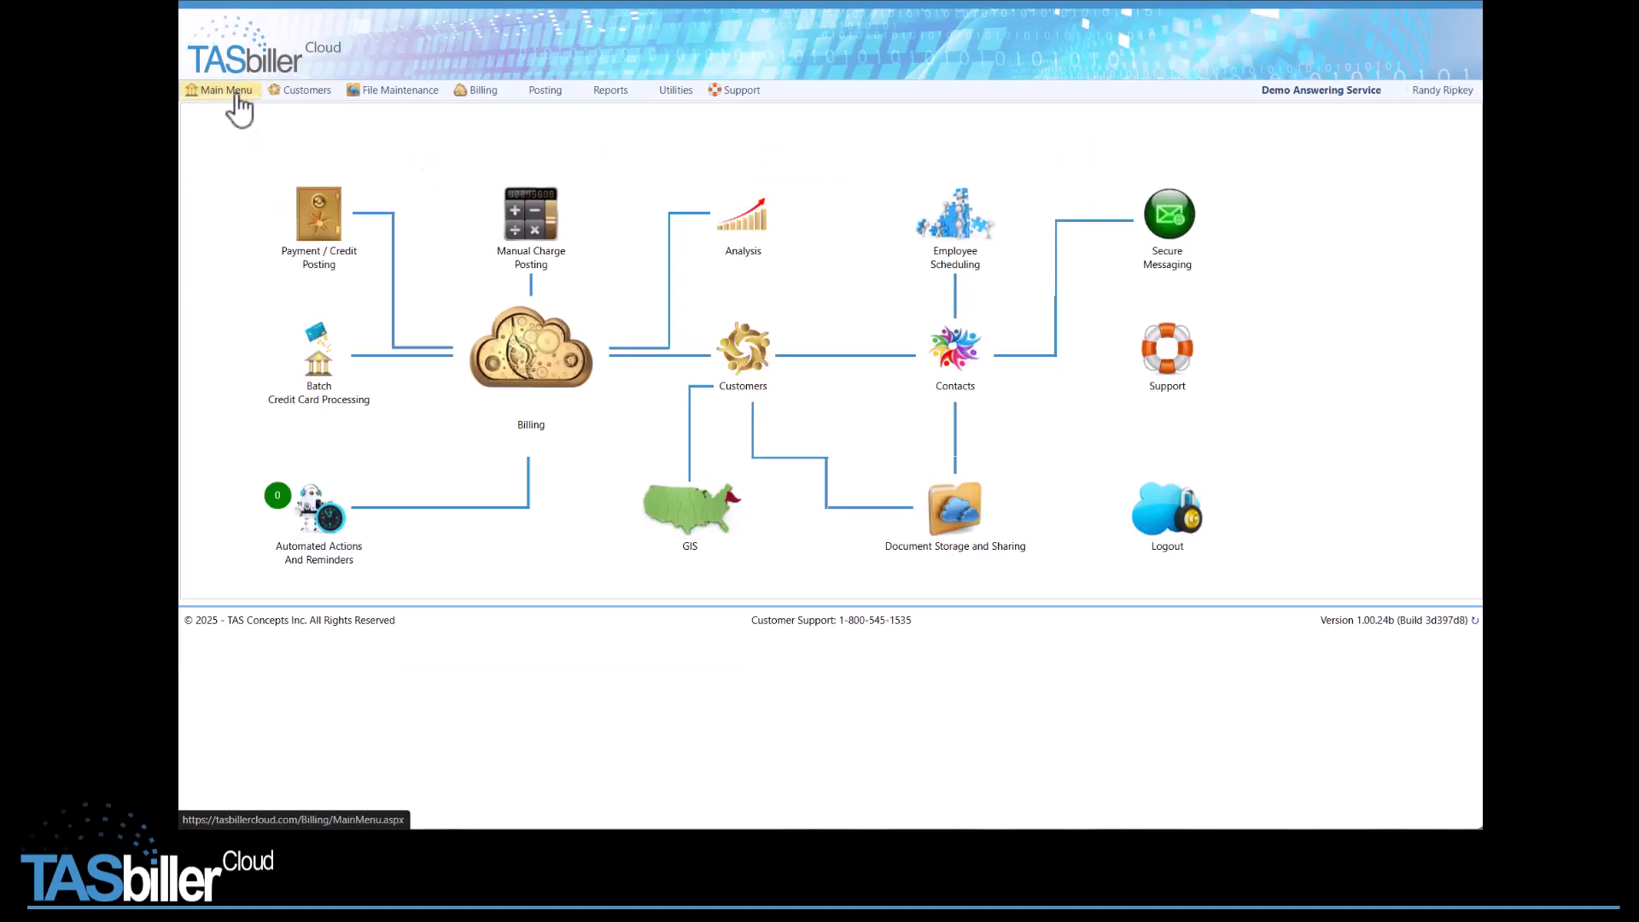